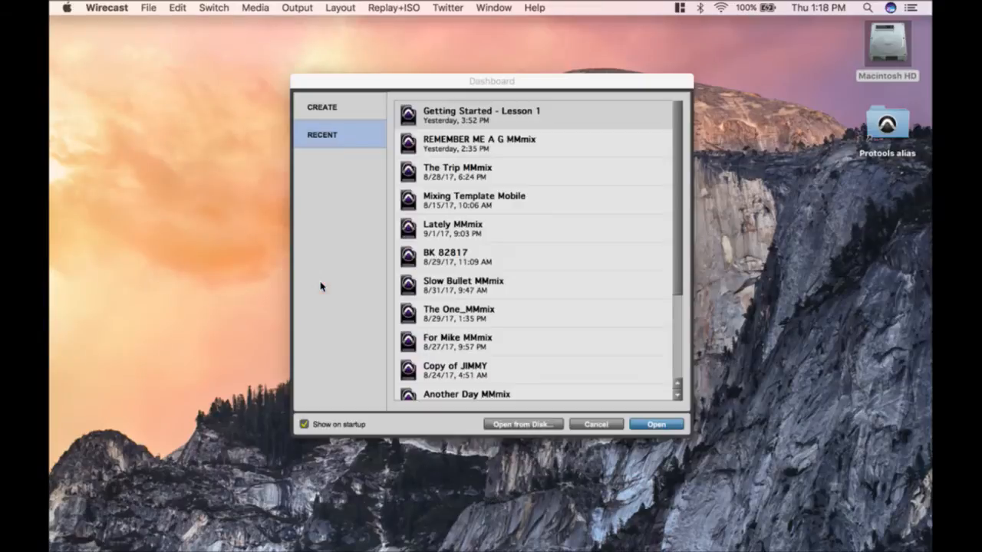
- Open the recent session "Getting Started - Lesson 1" and play a few seconds of it
{"action": "left_click", "coordinate": [492, 138]}
{"action": "double_click", "coordinate": [494, 116]}
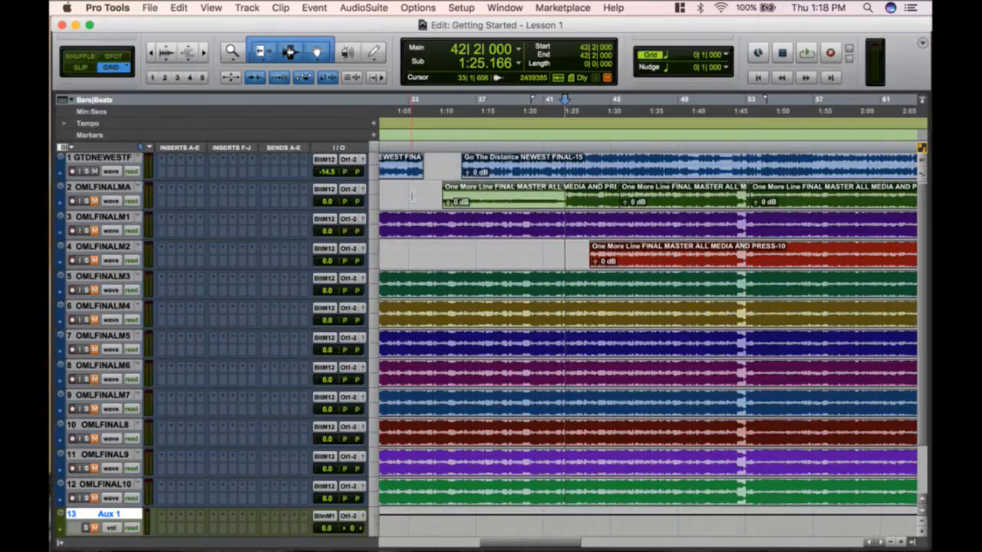
{"action": "key", "text": "space"}
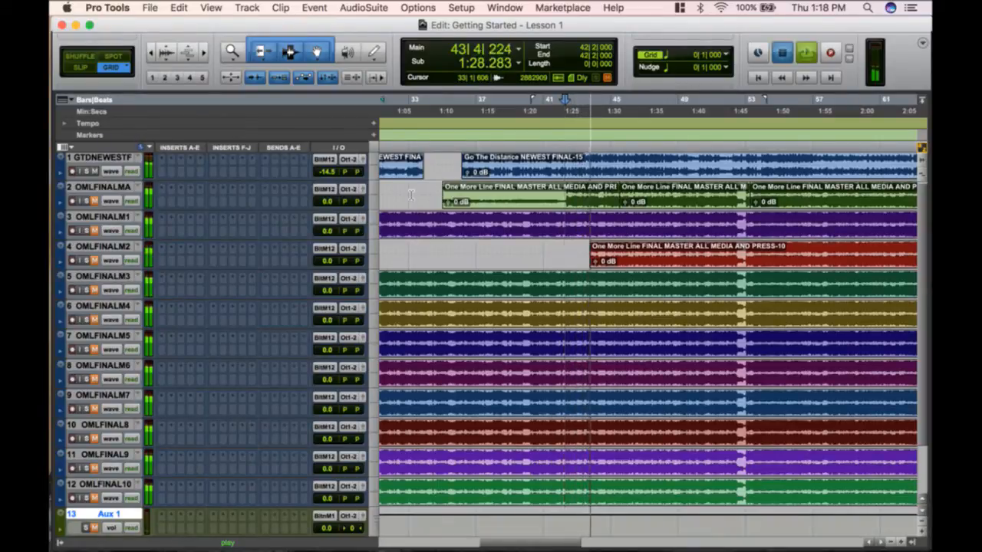
{"action": "key", "text": "space"}
- Switch to Wirecast and check the audio and channel settings of the Pro Tools Aggregate I/O Audio shot
{"action": "left_click", "coordinate": [63, 387]}
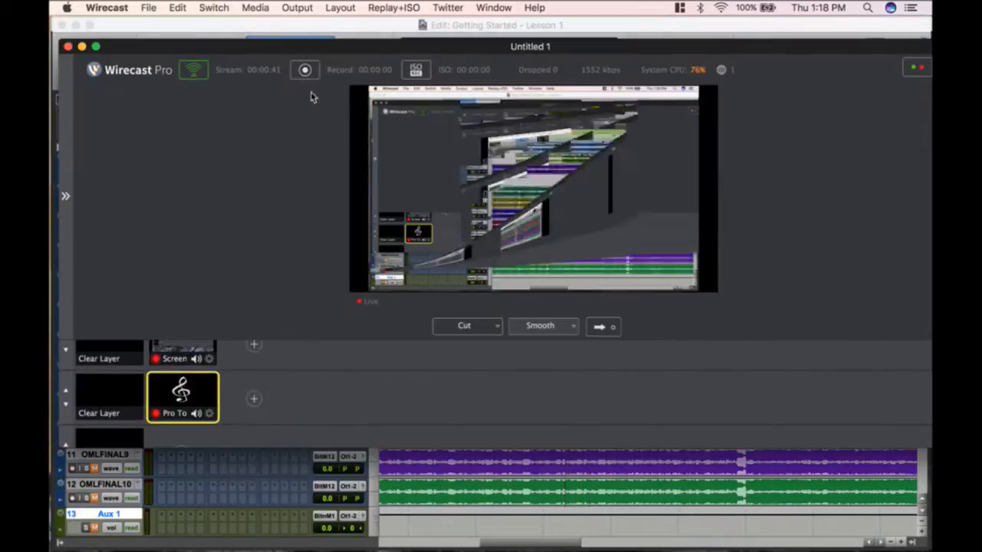
{"action": "left_click", "coordinate": [65, 196]}
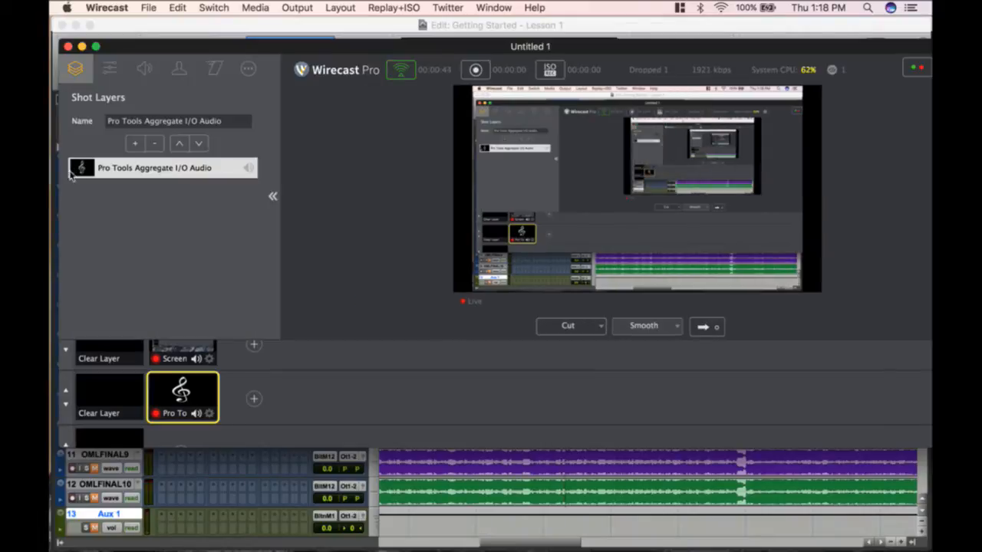
{"action": "left_click", "coordinate": [145, 69]}
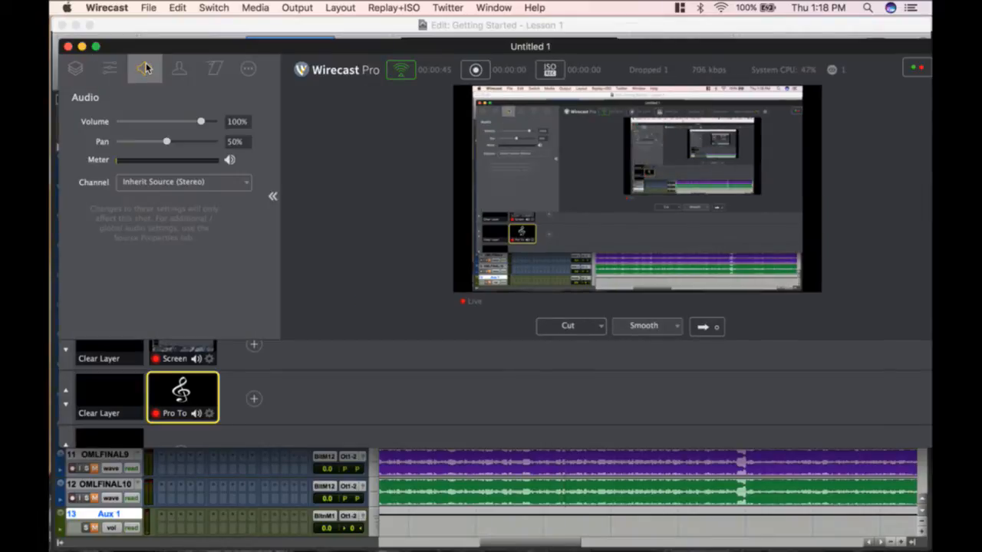
{"action": "left_click", "coordinate": [206, 183]}
{"action": "left_click", "coordinate": [264, 260]}
- Return to Pro Tools and play the session again while checking the first track's panning controls
{"action": "left_click", "coordinate": [384, 31]}
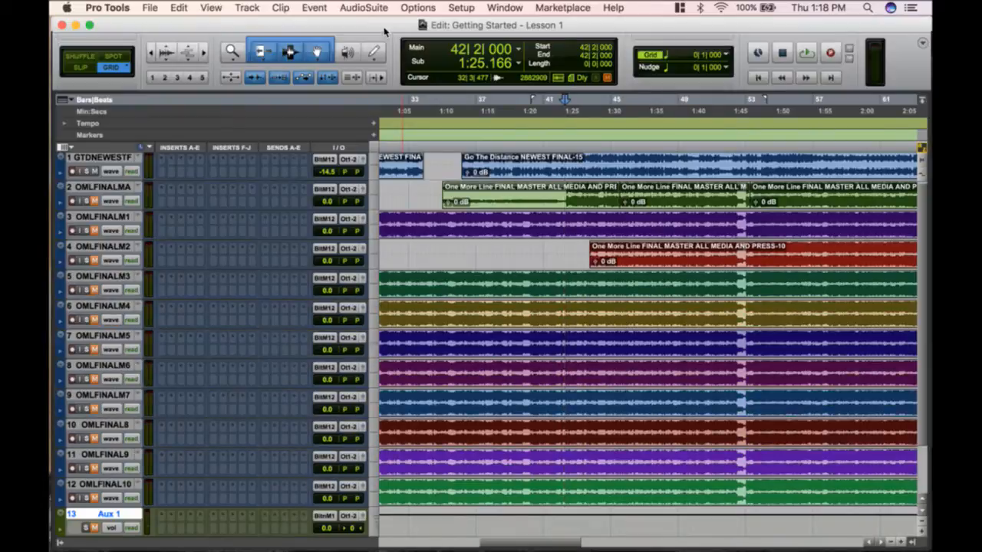
{"action": "key", "text": "space"}
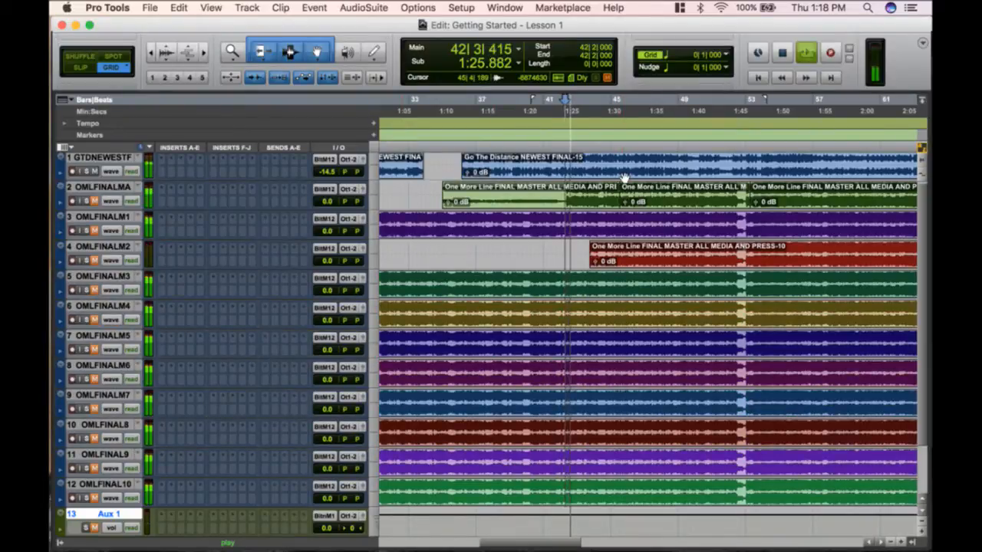
{"action": "left_click", "coordinate": [356, 171]}
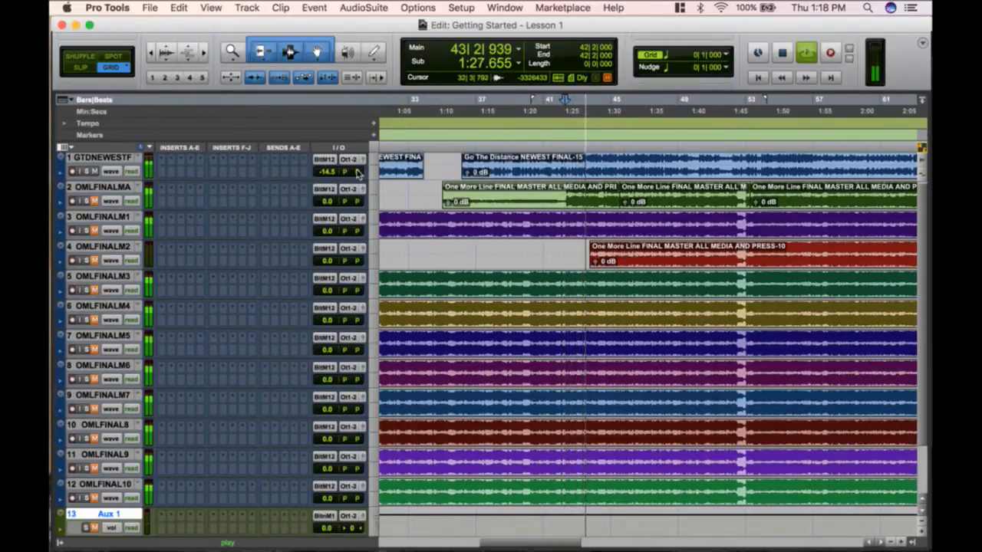
{"action": "left_click_drag", "start_coordinate": [379, 172], "coordinate": [422, 175]}
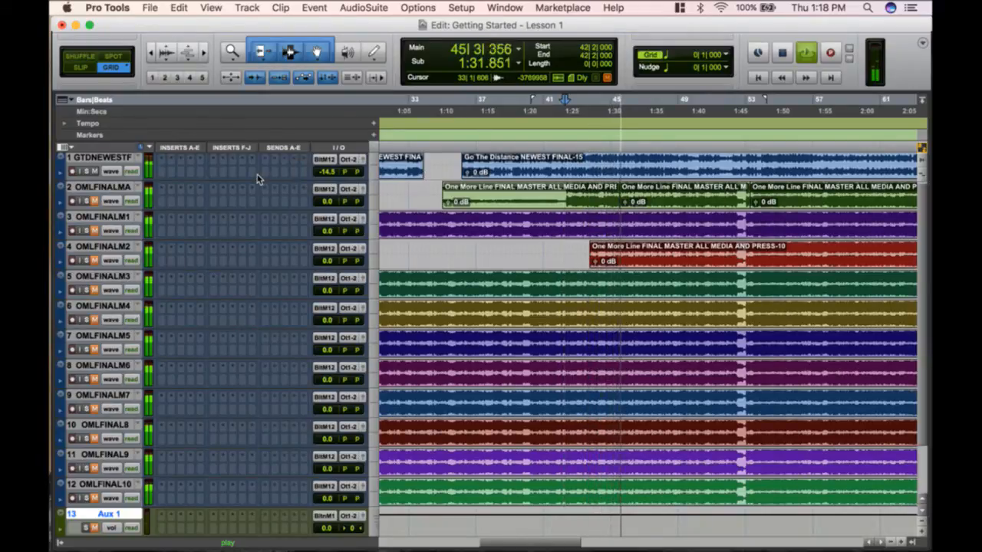
{"action": "key", "text": "space"}
- Switch to Wirecast and delete the Pro Tools Aggregate I/O Audio shot from its layer
{"action": "mouse_move", "coordinate": [51, 272]}
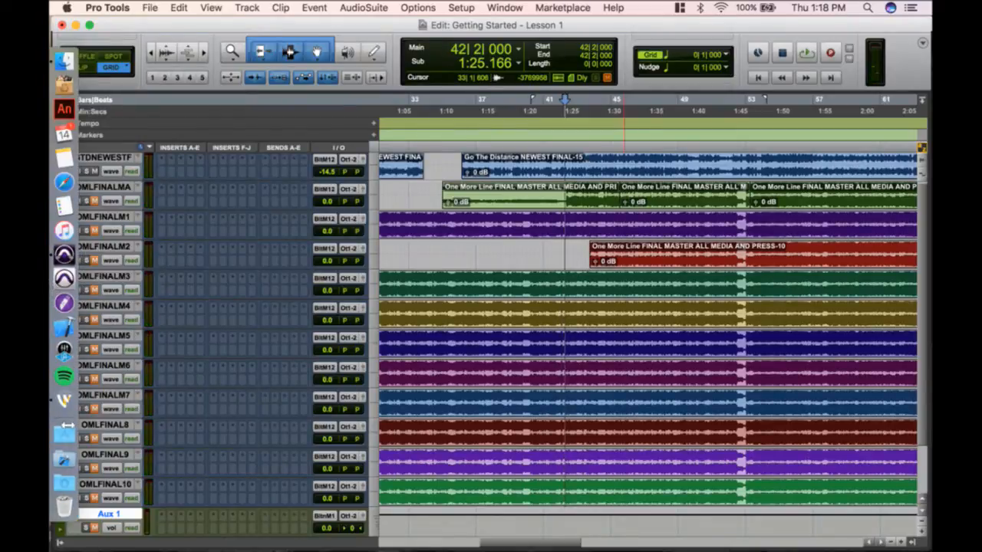
{"action": "left_click", "coordinate": [64, 399]}
{"action": "right_click", "coordinate": [183, 392]}
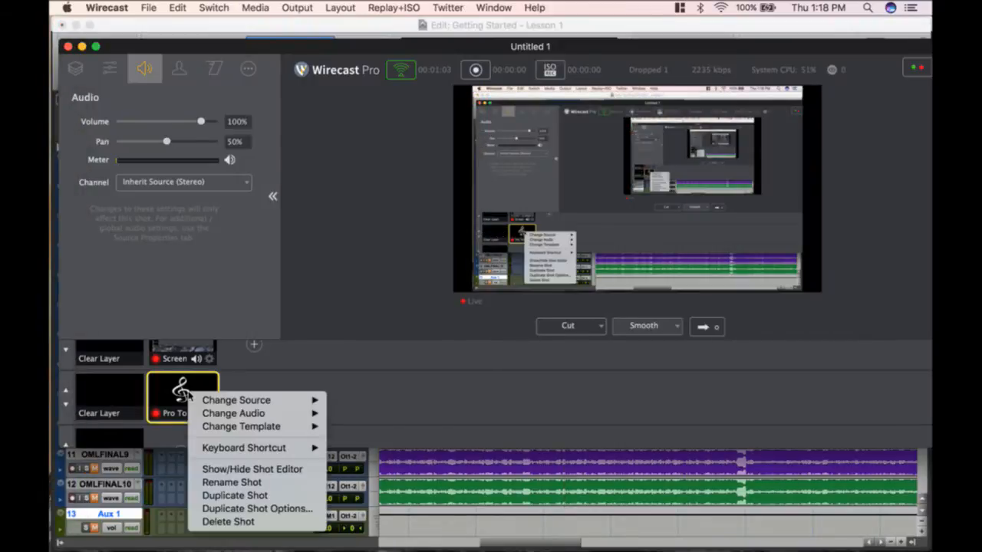
{"action": "left_click", "coordinate": [247, 522]}
- Add a System Audio Capture shot to the emptied layer, send it live and show its shot layers
{"action": "left_click", "coordinate": [182, 400]}
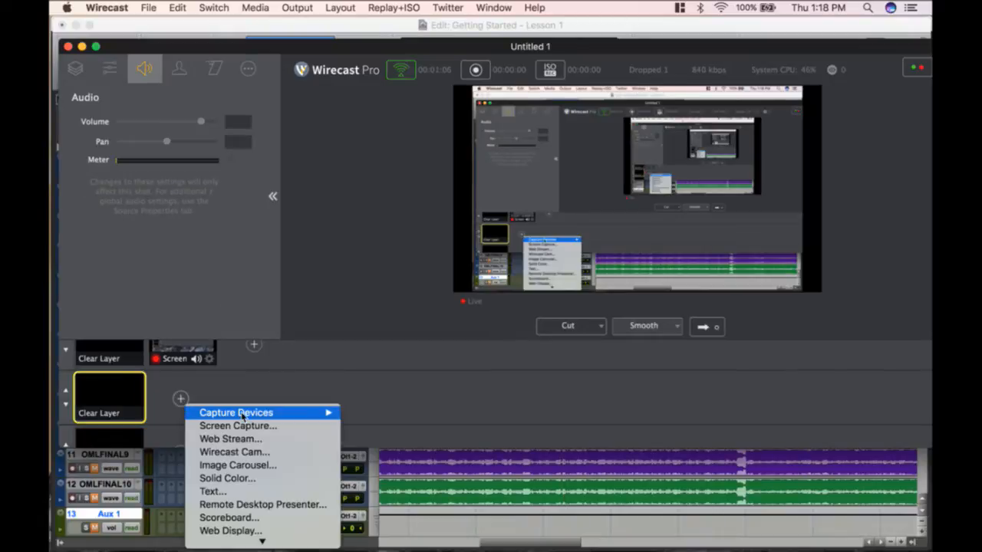
{"action": "mouse_move", "coordinate": [324, 414]}
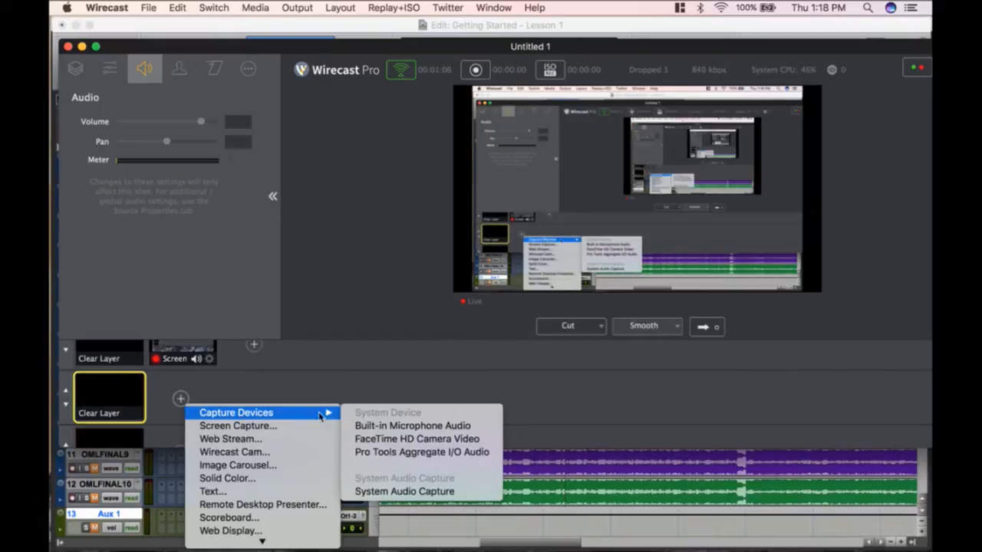
{"action": "left_click", "coordinate": [400, 492]}
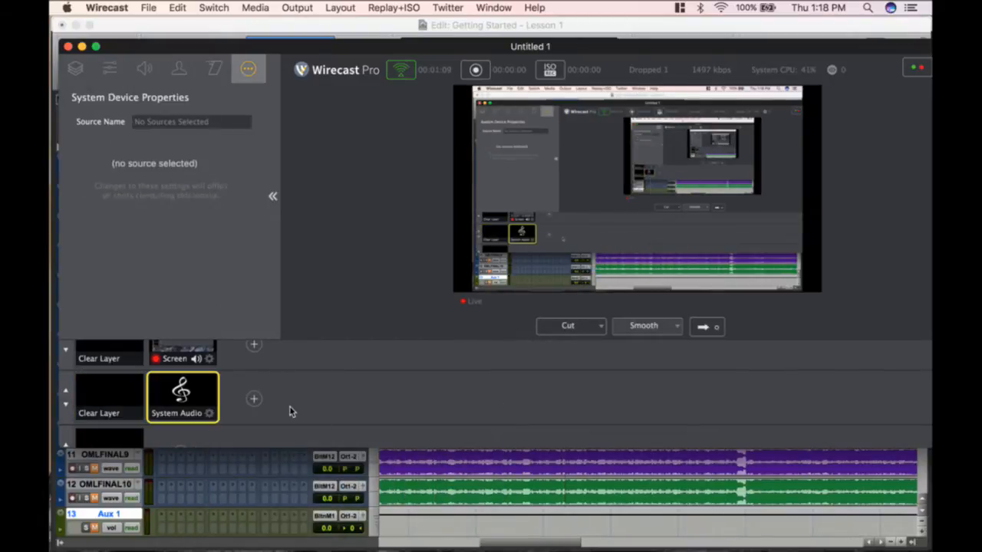
{"action": "left_click", "coordinate": [704, 327]}
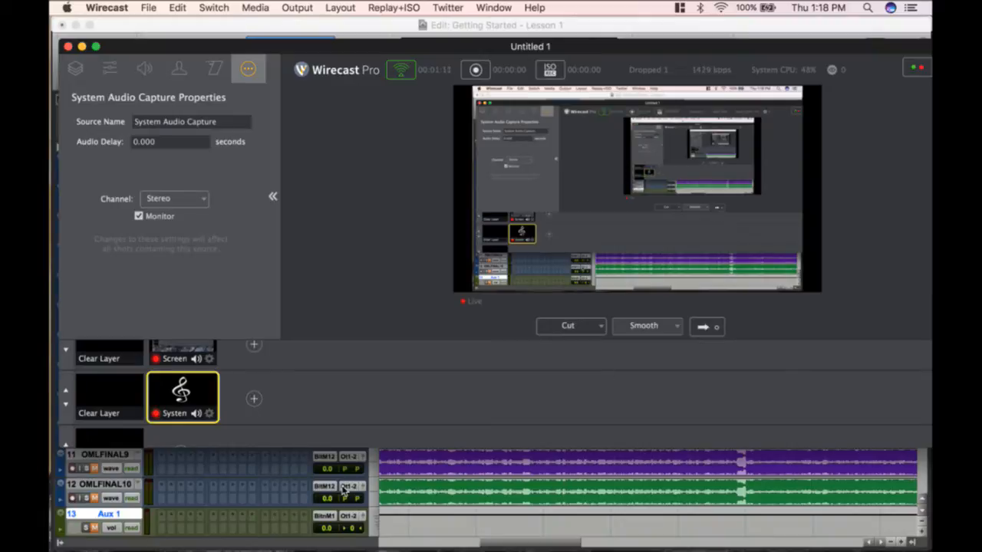
{"action": "left_click", "coordinate": [80, 71]}
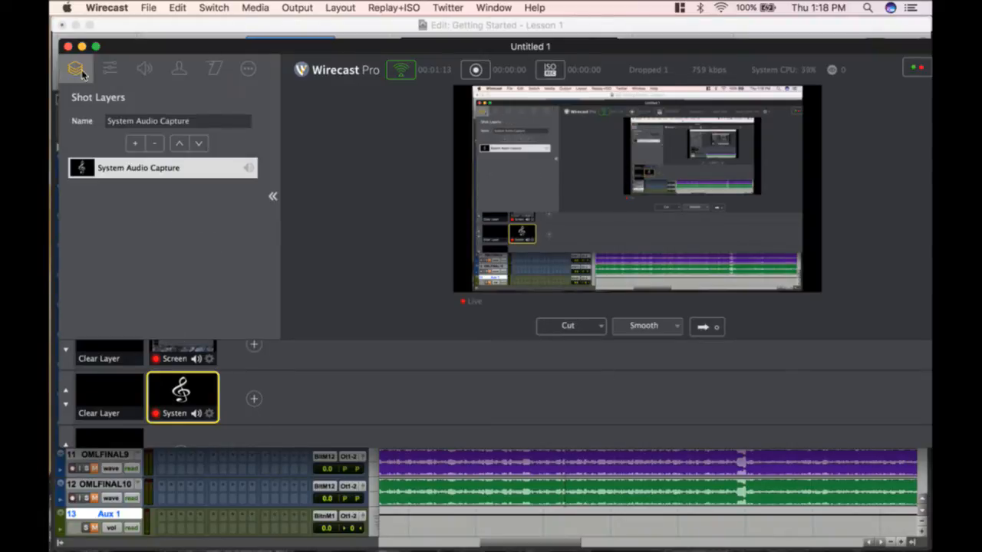
- Return to Pro Tools and play the session twice to test the system audio capture
{"action": "left_click", "coordinate": [119, 502]}
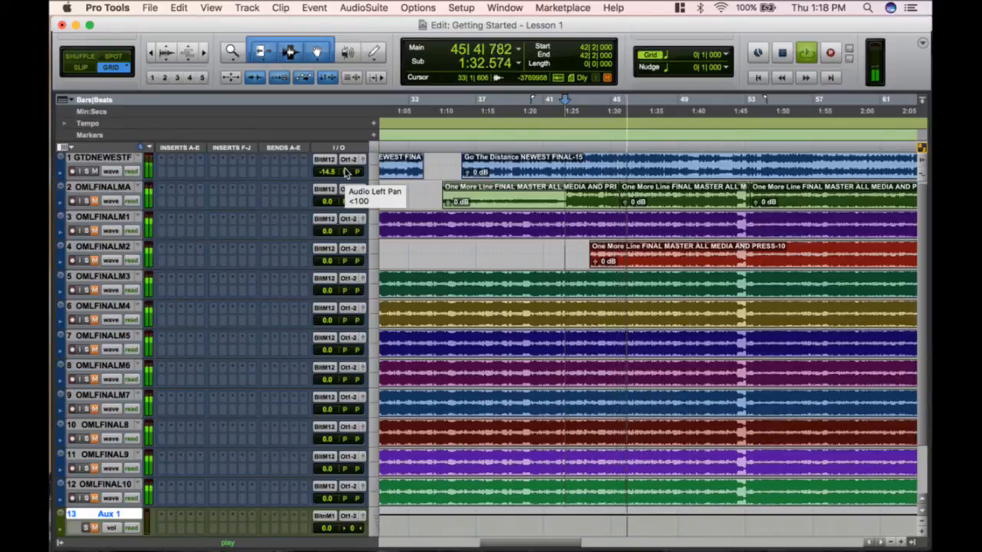
{"action": "key", "text": "space"}
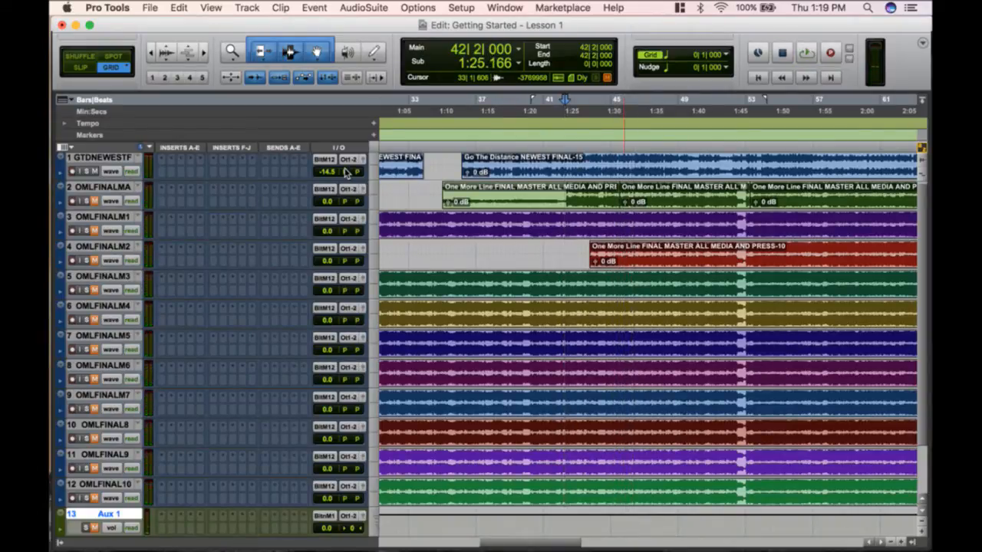
{"action": "key", "text": "space"}
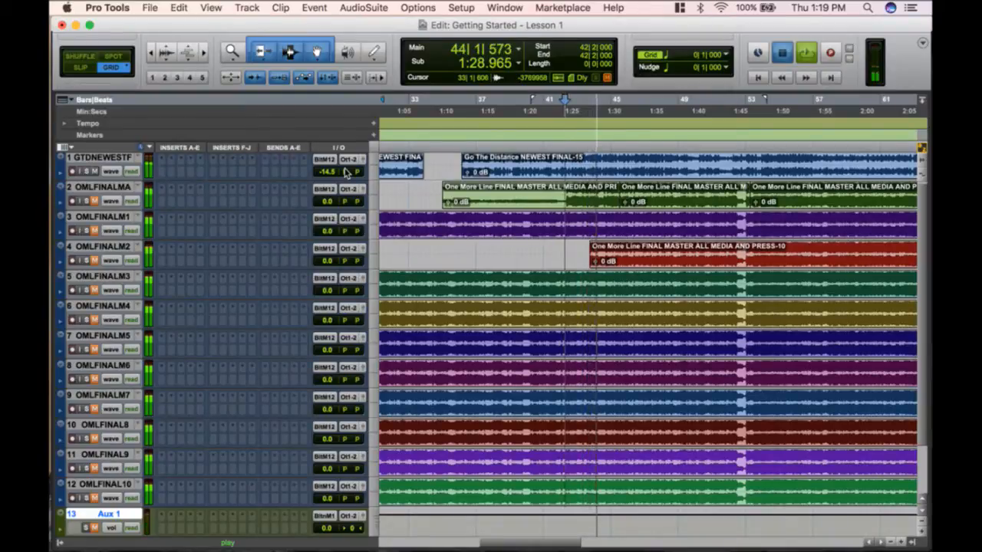
{"action": "key", "text": "space"}
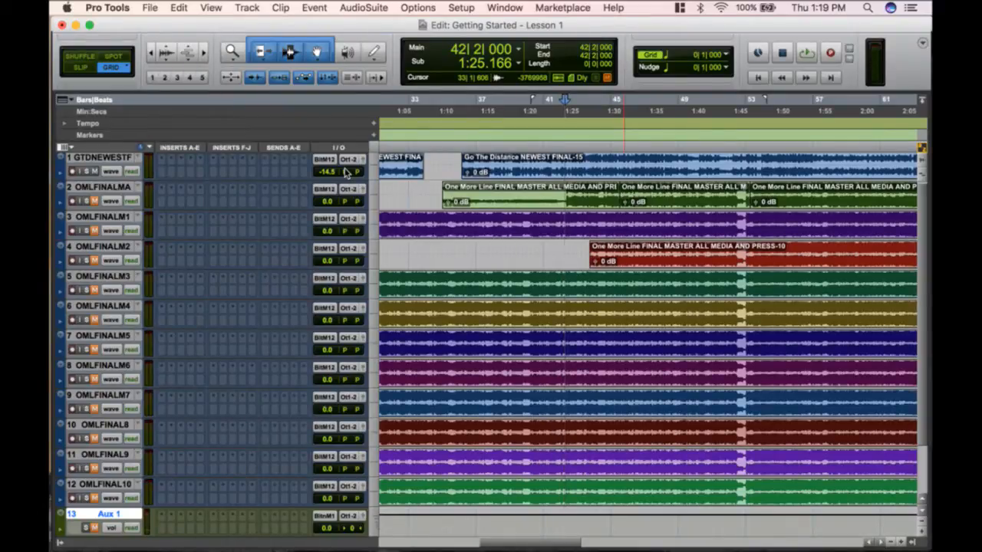
- Close the "Getting Started - Lesson 1" session without saving its changes
{"action": "left_click", "coordinate": [149, 7]}
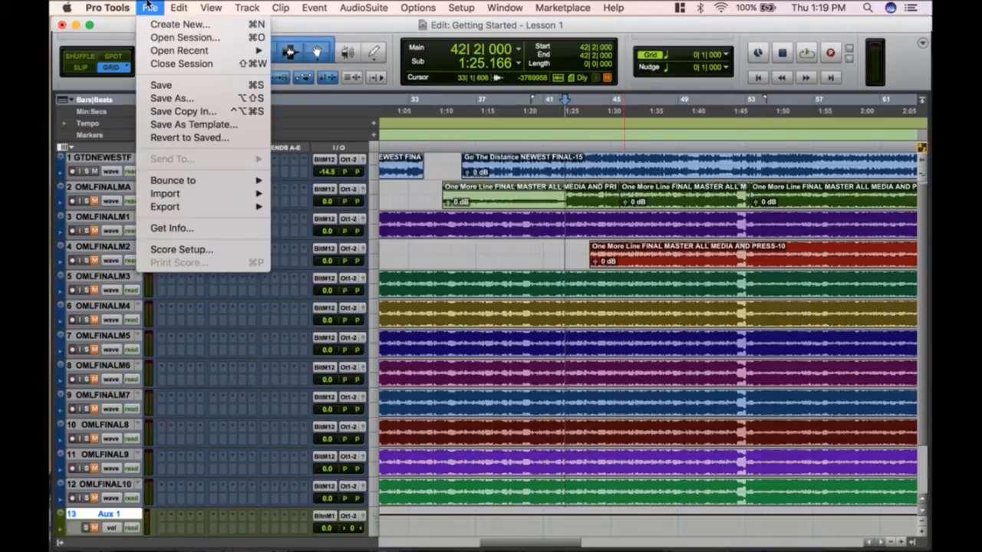
{"action": "left_click", "coordinate": [183, 64]}
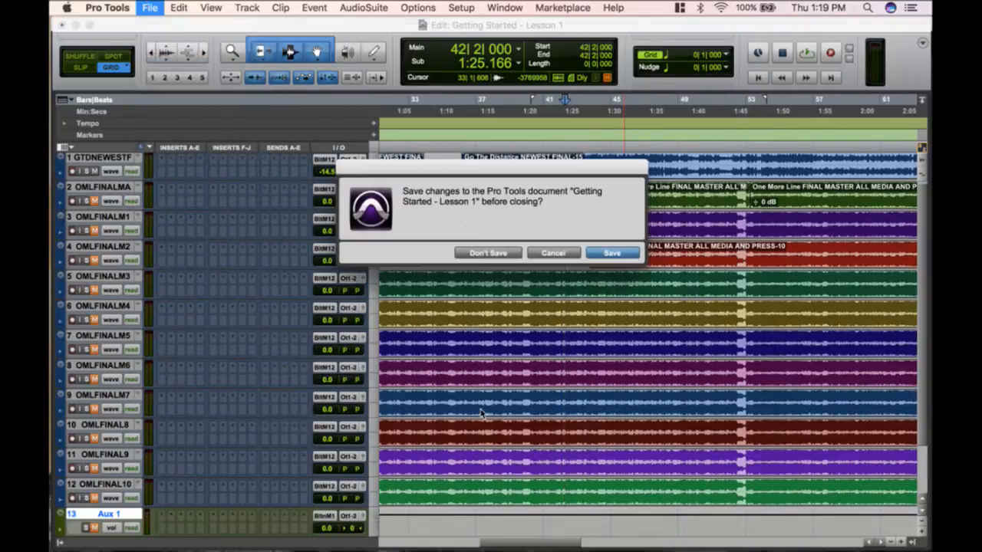
{"action": "left_click", "coordinate": [488, 253]}
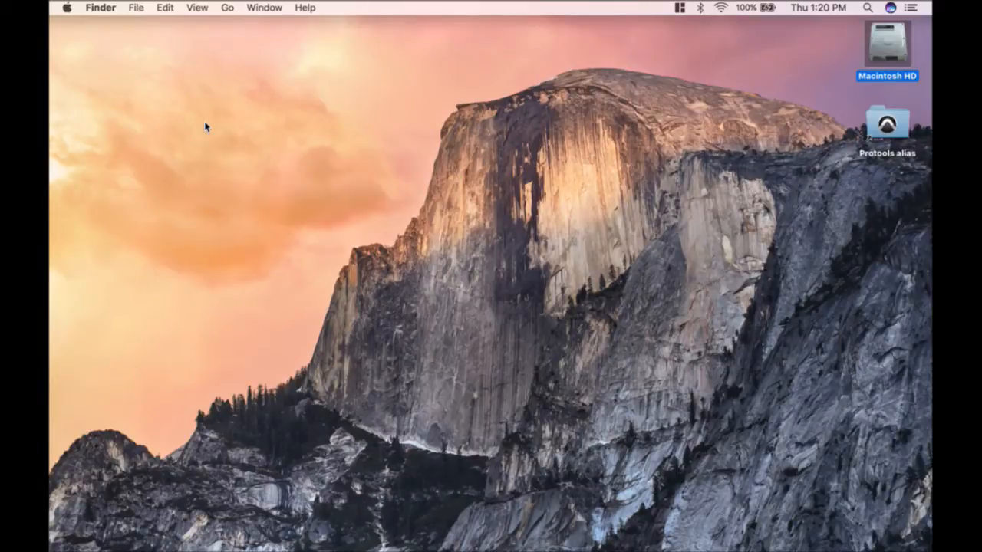
- Switch to Pro Tools and bring up the dashboard for creating a new session
{"action": "mouse_move", "coordinate": [53, 265]}
{"action": "left_click", "coordinate": [64, 241]}
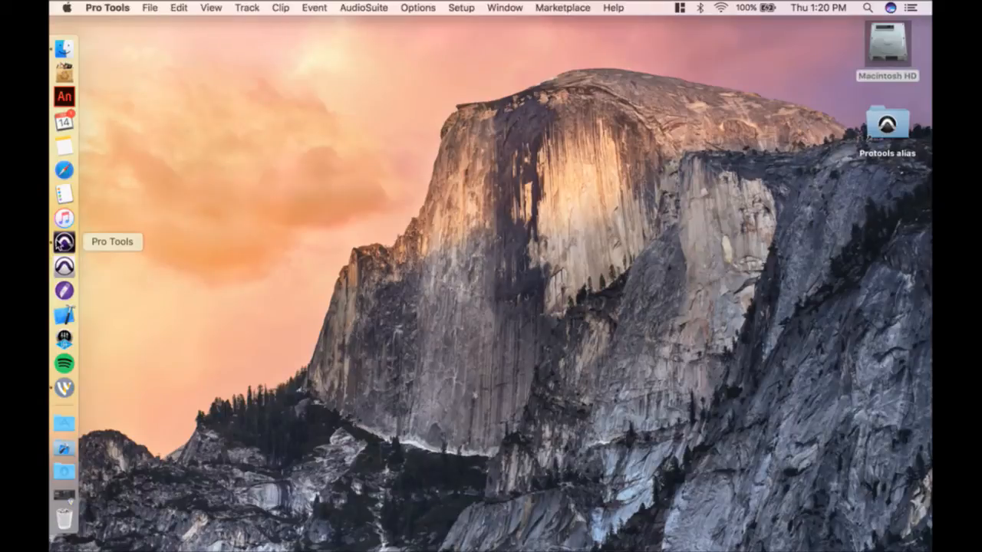
{"action": "left_click", "coordinate": [149, 8]}
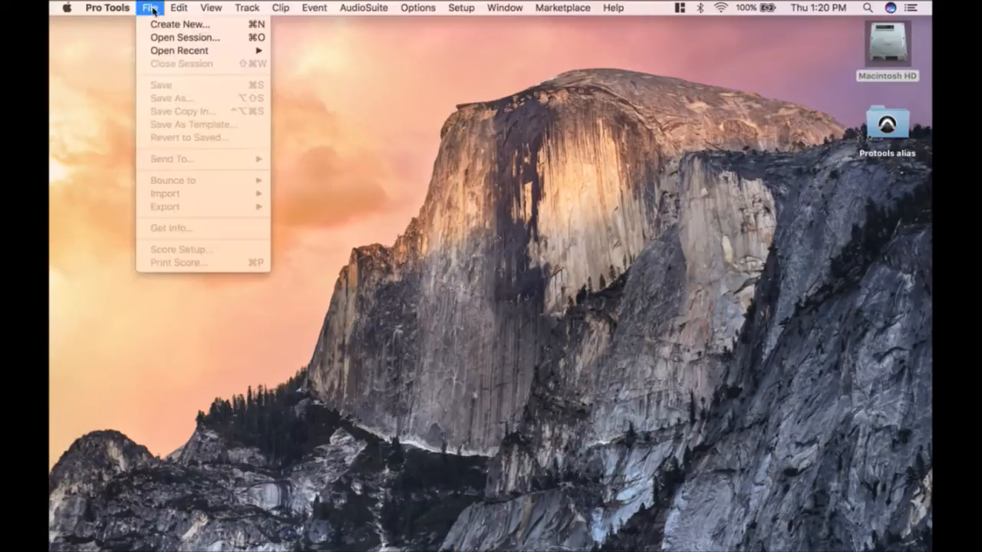
{"action": "left_click", "coordinate": [160, 24]}
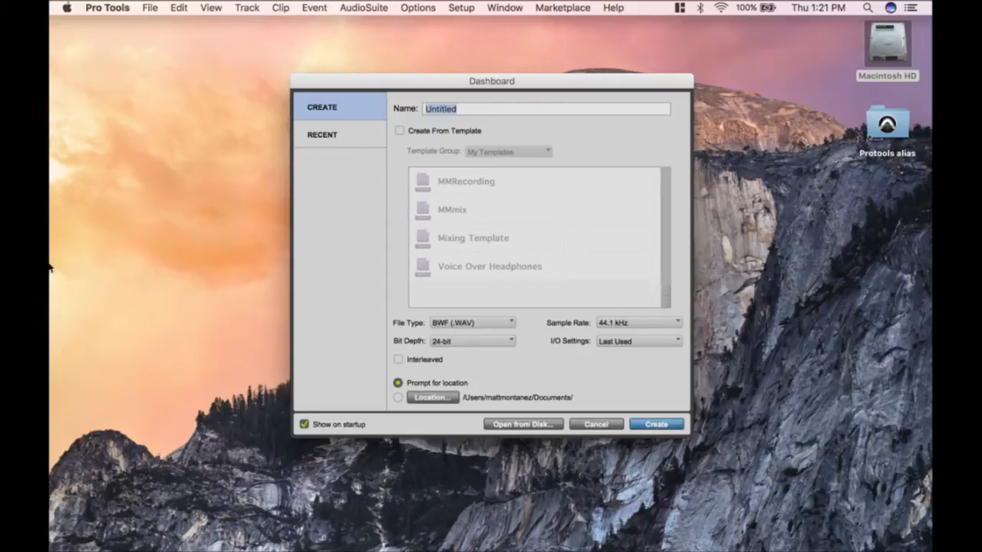
{"action": "mouse_move", "coordinate": [54, 290]}
{"action": "left_click", "coordinate": [62, 384]}
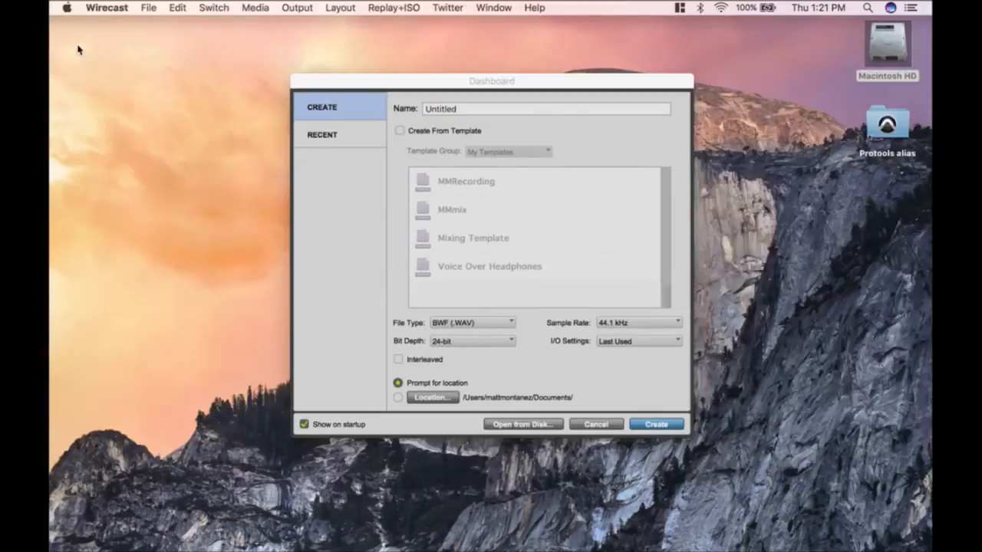
{"action": "left_click", "coordinate": [430, 87]}
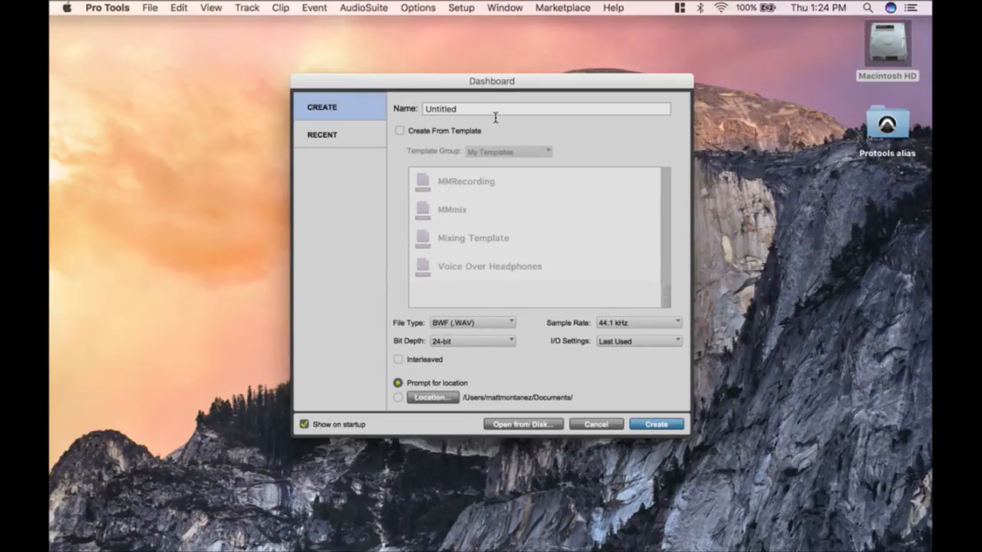
- View the list of recent sessions, and name the new session "Getting Started - Lesson 1"
{"action": "left_click", "coordinate": [360, 135]}
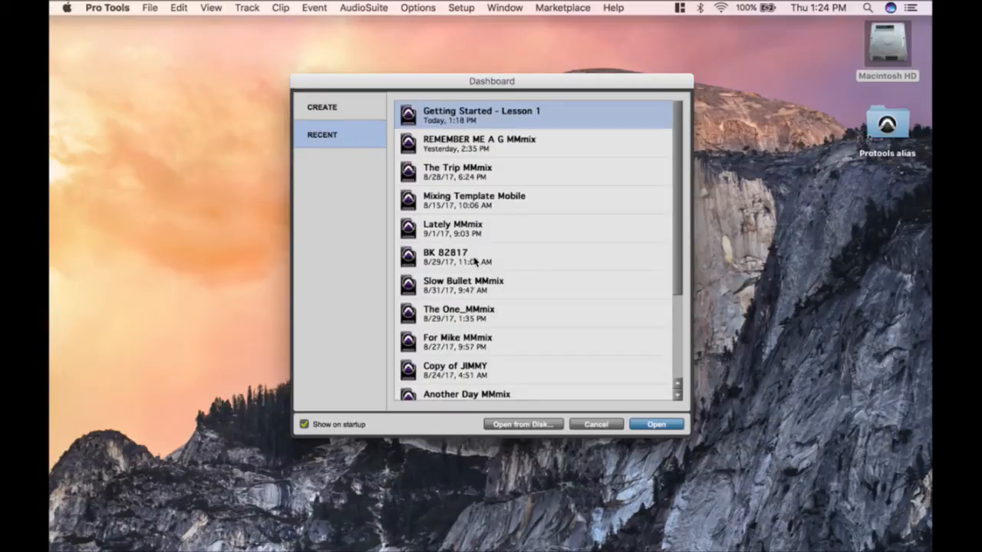
{"action": "left_click", "coordinate": [339, 112]}
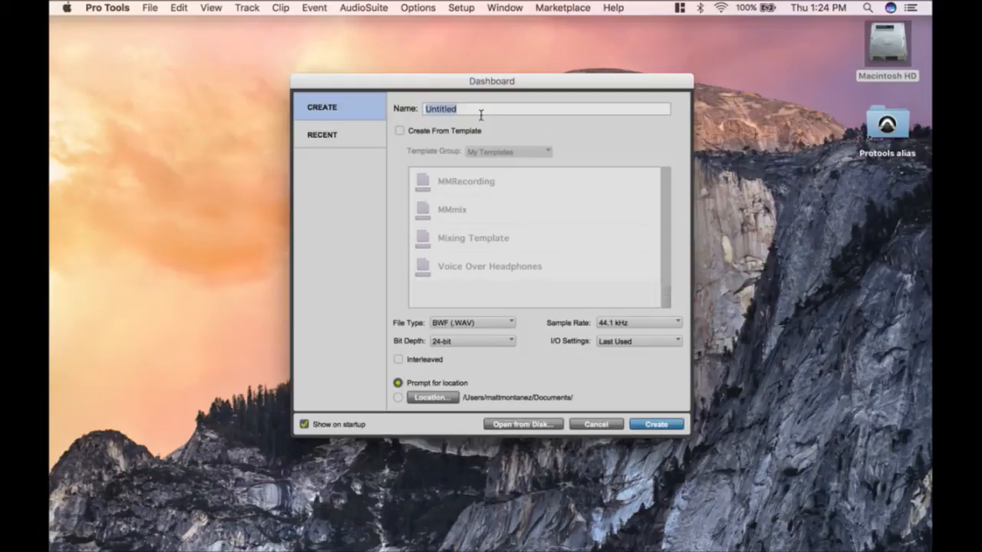
{"action": "type", "text": "Getting Starte"}
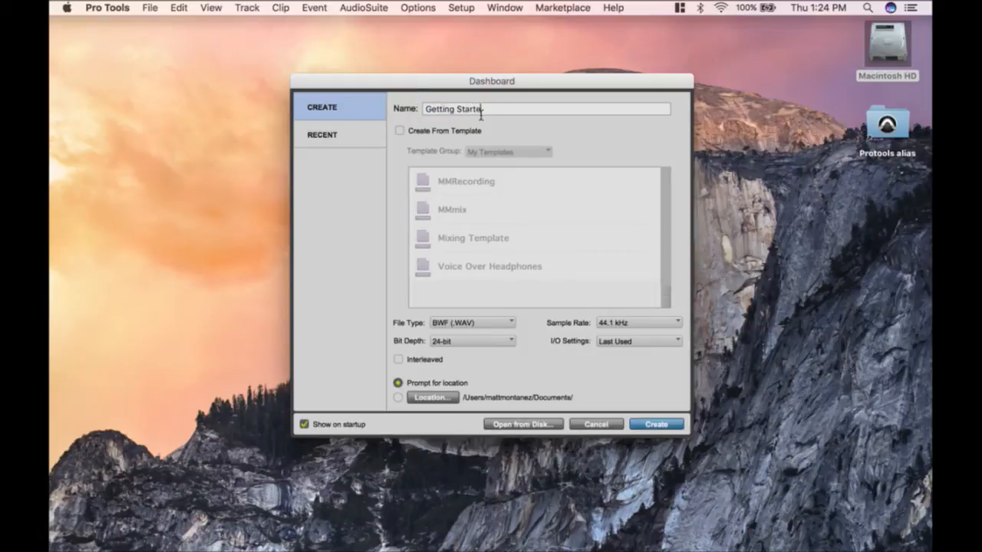
{"action": "type", "text": "d - Lesson 1"}
- Enable creating the session from a template and review the available template groups, keeping My Templates
{"action": "left_click", "coordinate": [446, 134]}
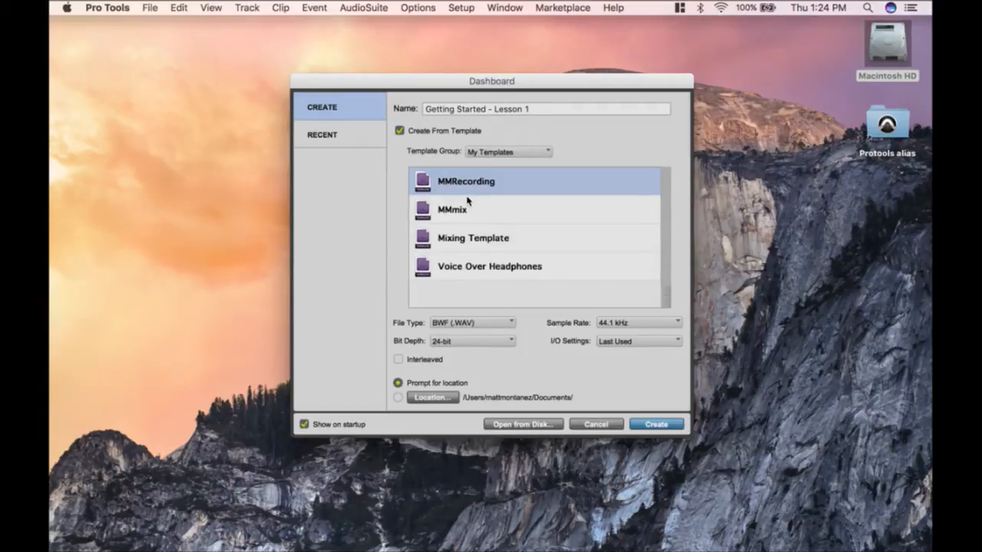
{"action": "left_click", "coordinate": [497, 151]}
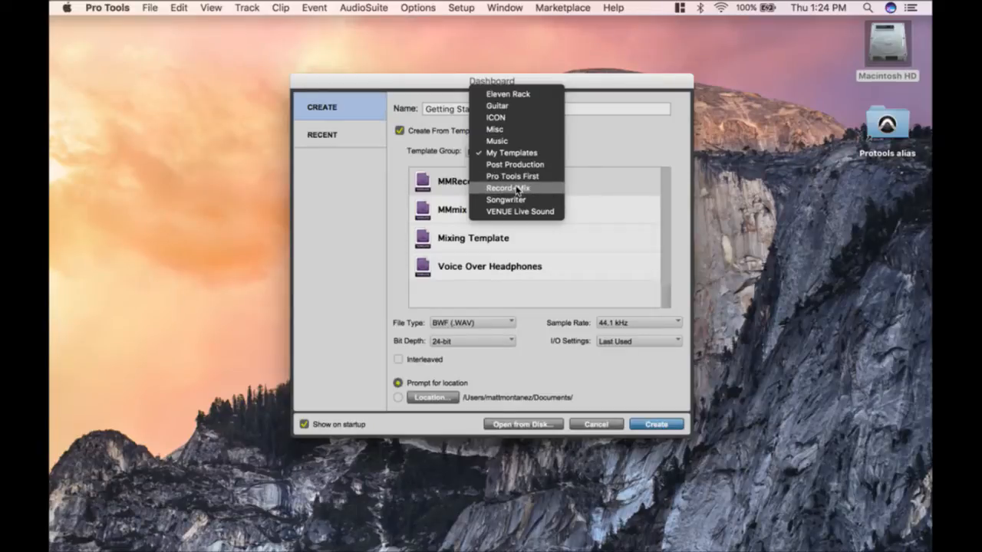
{"action": "left_click", "coordinate": [575, 150]}
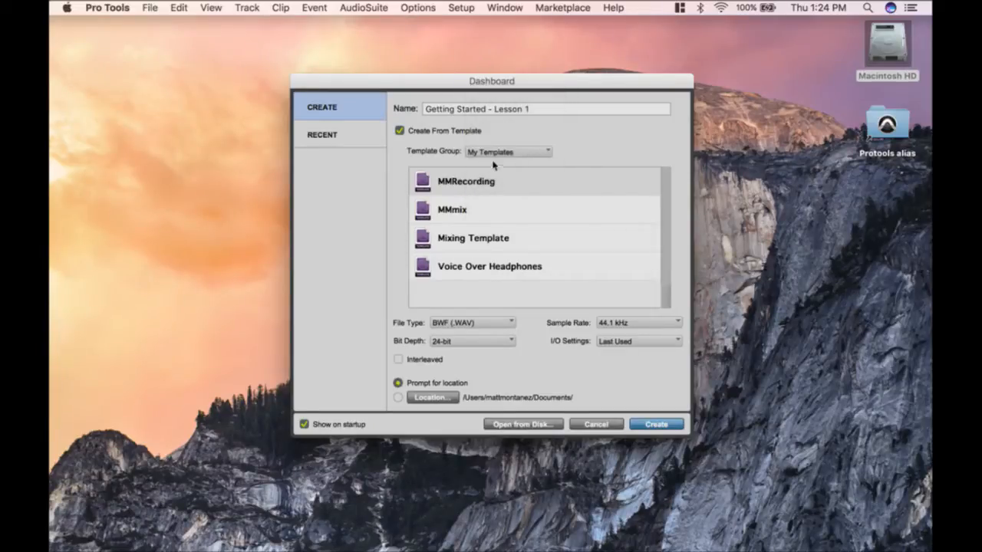
{"action": "left_click", "coordinate": [502, 151]}
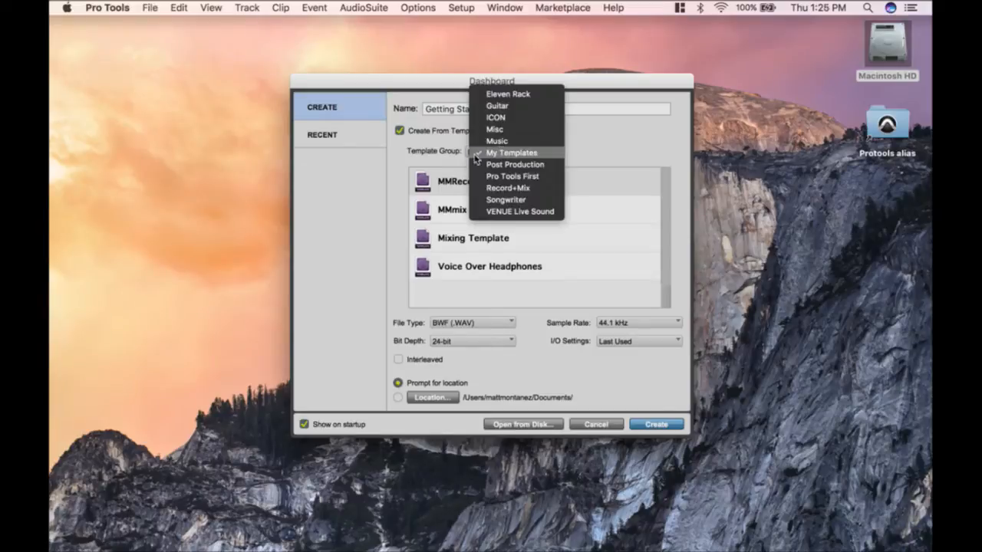
{"action": "left_click", "coordinate": [631, 132]}
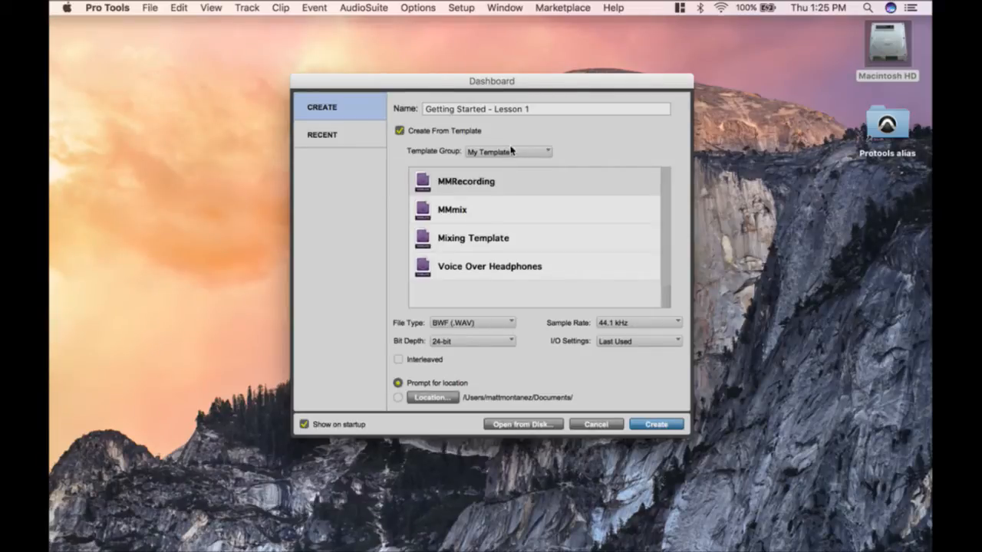
- Review the available file types, sample rates and I/O settings for the new session without changing them
{"action": "left_click", "coordinate": [454, 325]}
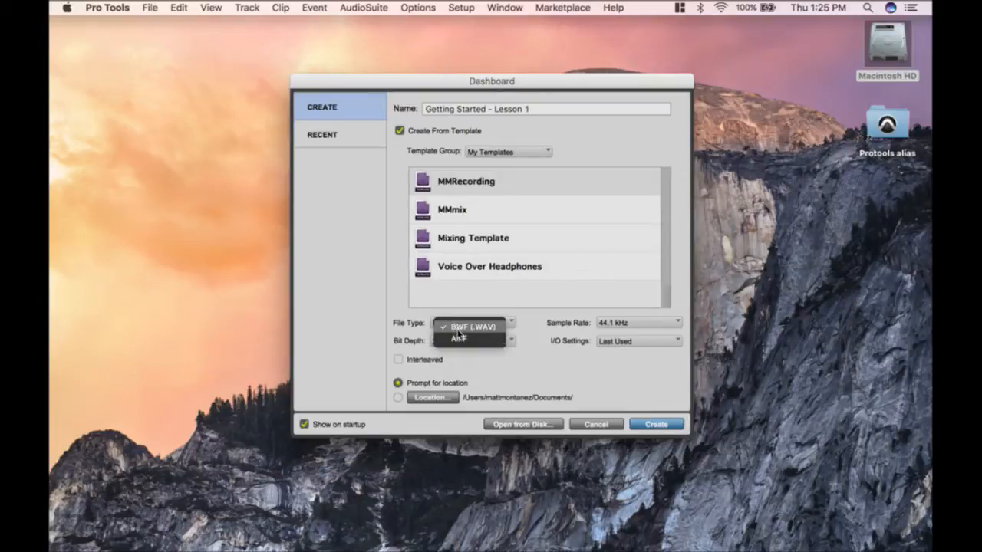
{"action": "left_click", "coordinate": [398, 327]}
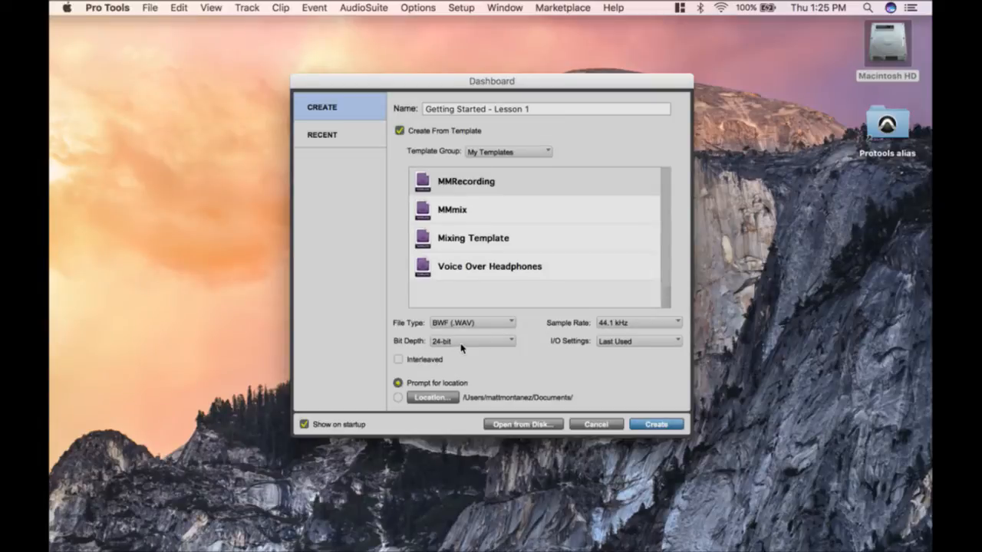
{"action": "left_click", "coordinate": [662, 327]}
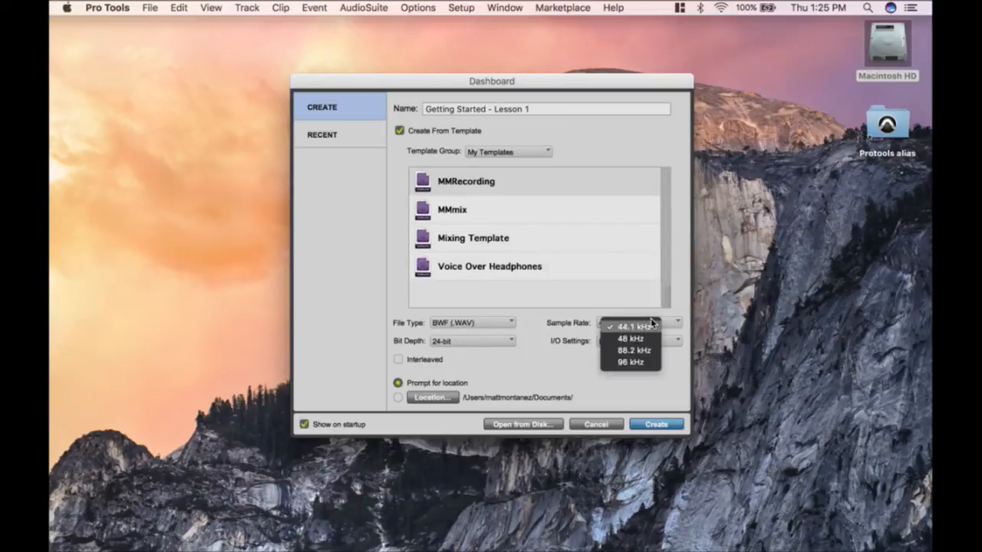
{"action": "left_click", "coordinate": [475, 346]}
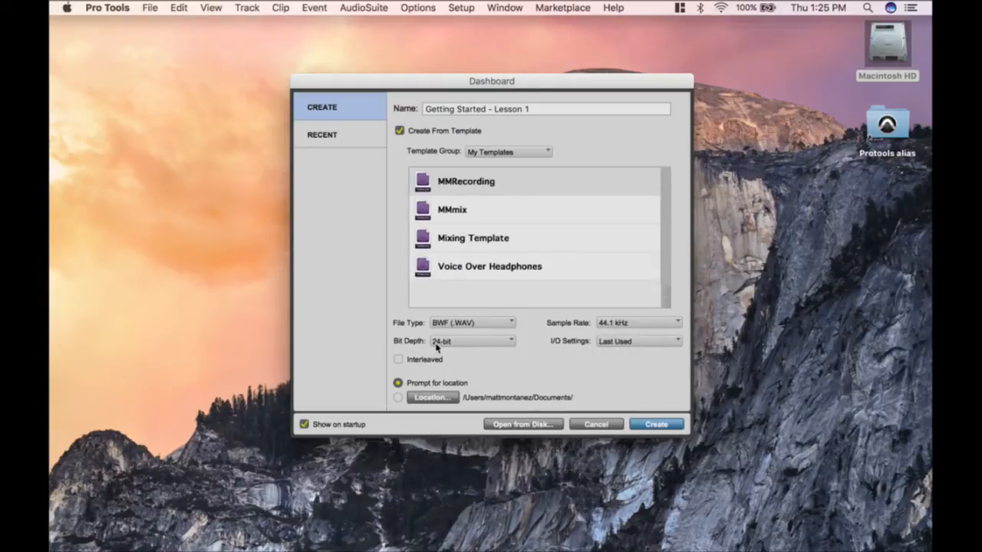
{"action": "left_click", "coordinate": [620, 324]}
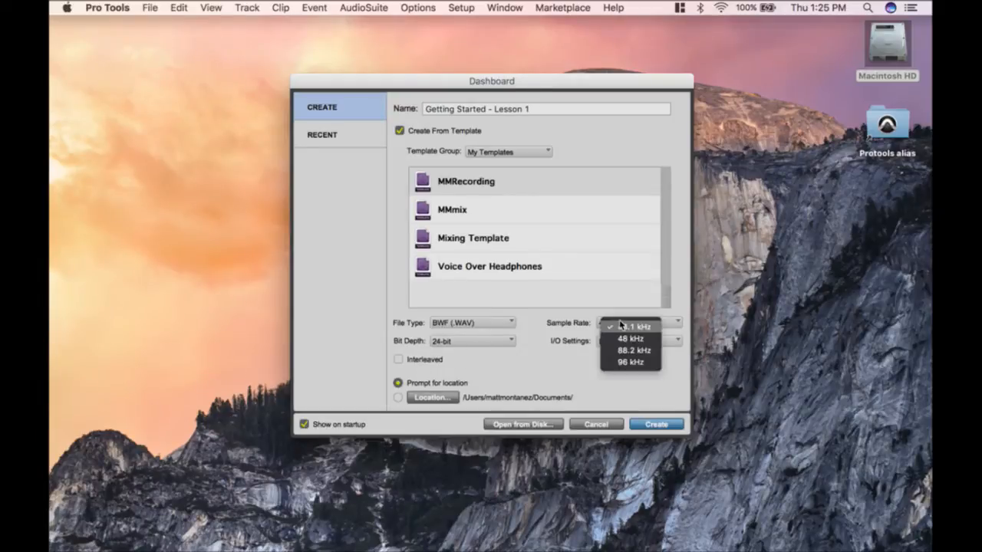
{"action": "left_click", "coordinate": [481, 356]}
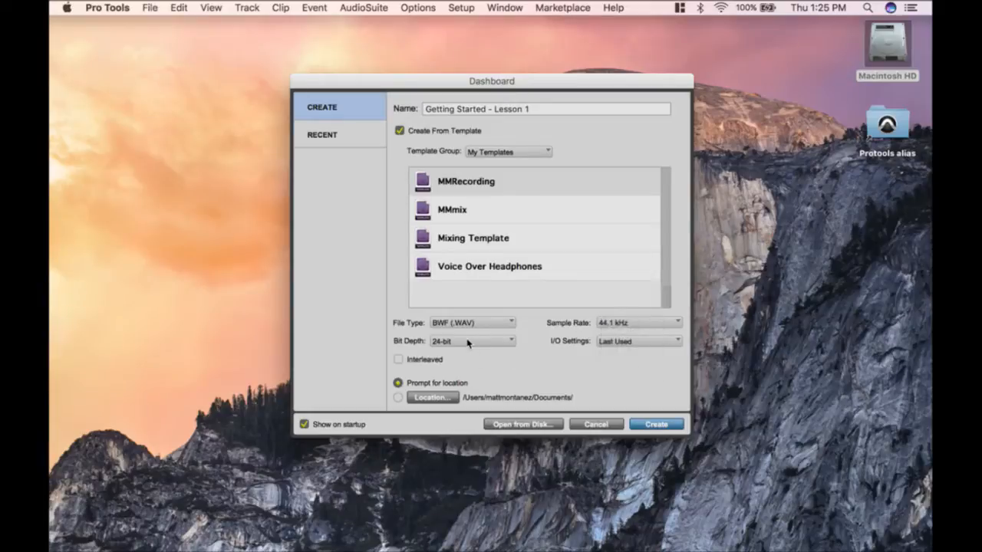
{"action": "left_click", "coordinate": [619, 328]}
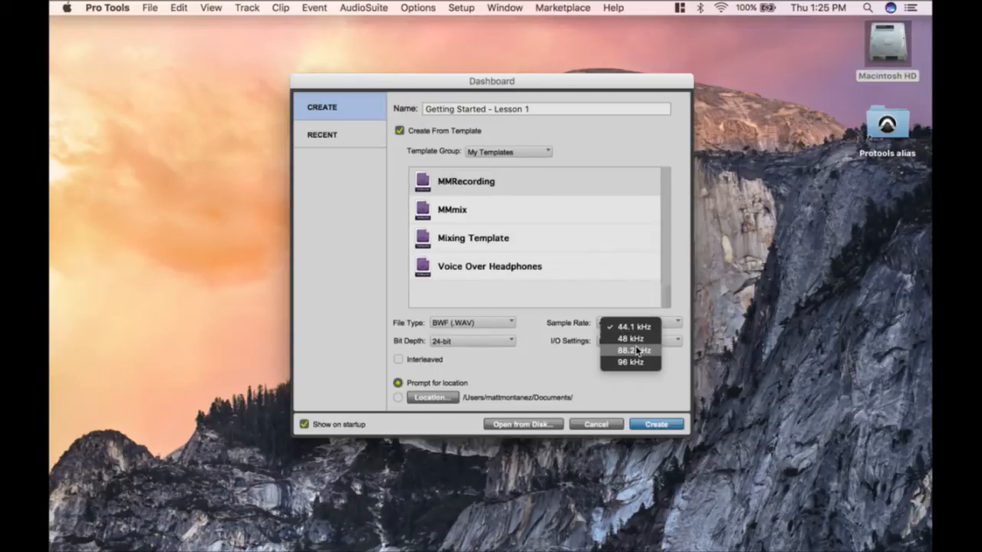
{"action": "left_click", "coordinate": [563, 345]}
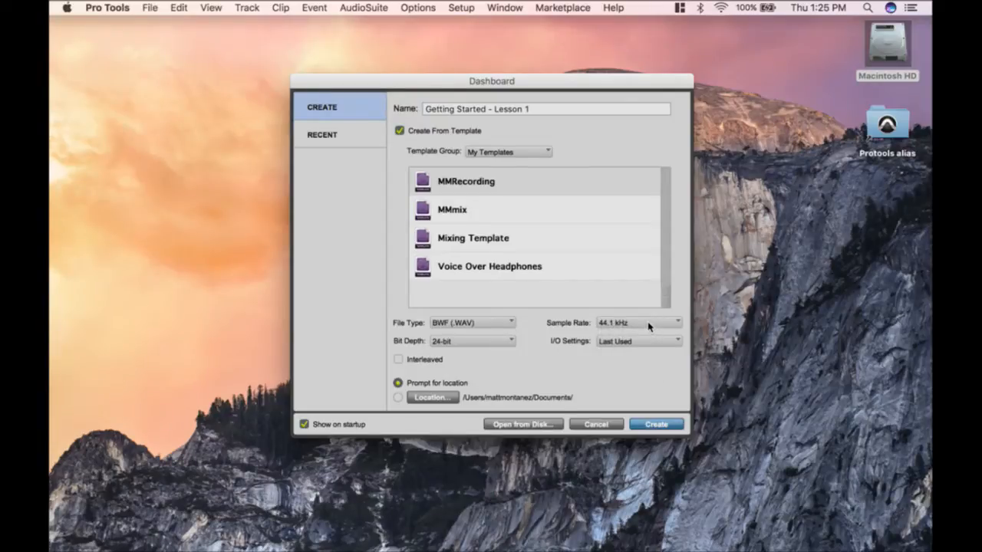
{"action": "left_click", "coordinate": [625, 342]}
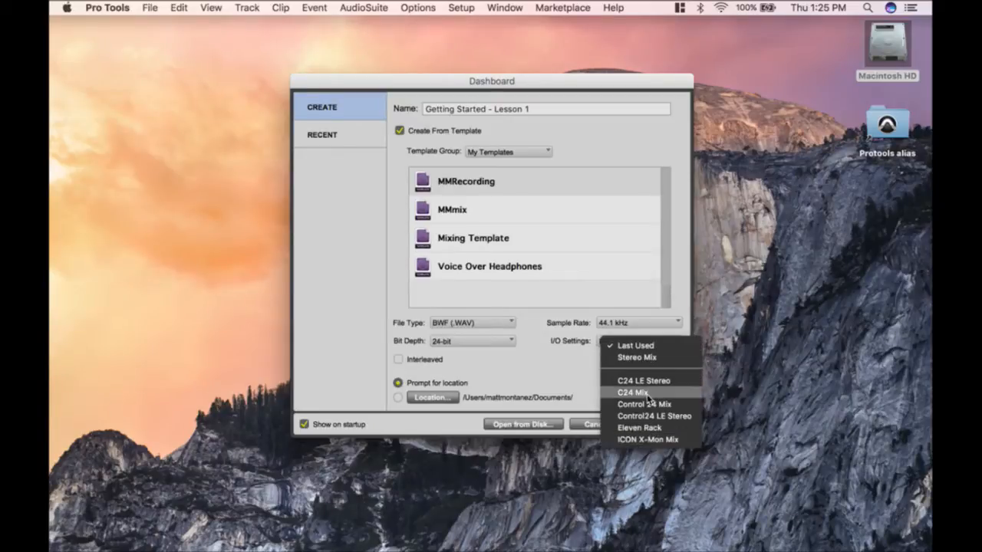
{"action": "left_click", "coordinate": [563, 366]}
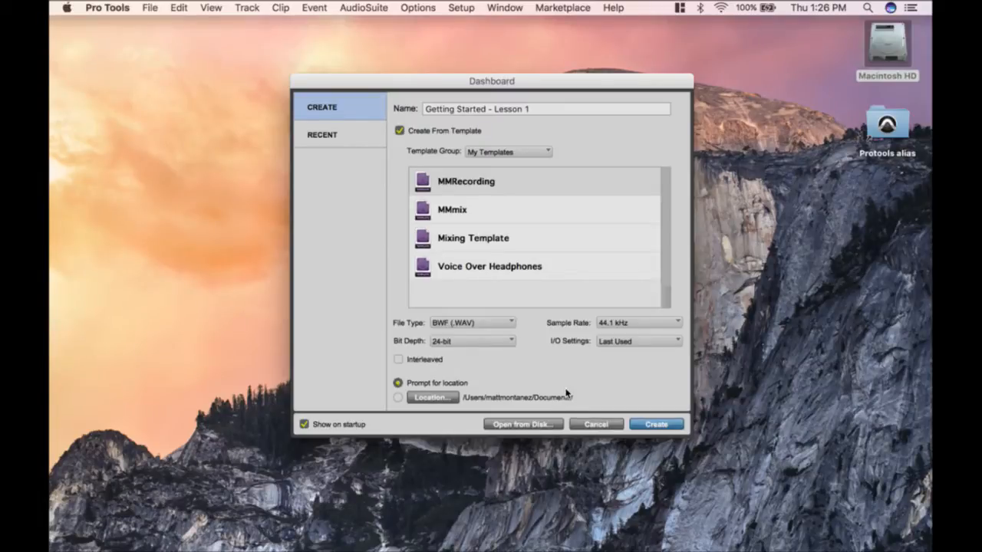
- Choose the How To Use Protools folder as the save location and move the old Getting Started - Lesson 1 folder to the Trash
{"action": "left_click", "coordinate": [658, 425]}
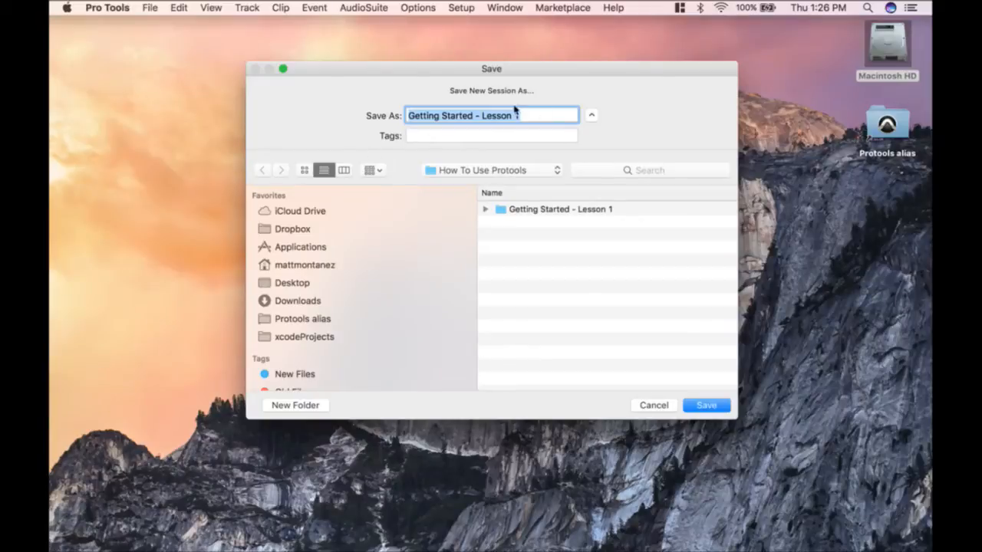
{"action": "left_click", "coordinate": [491, 170]}
{"action": "left_click", "coordinate": [484, 198]}
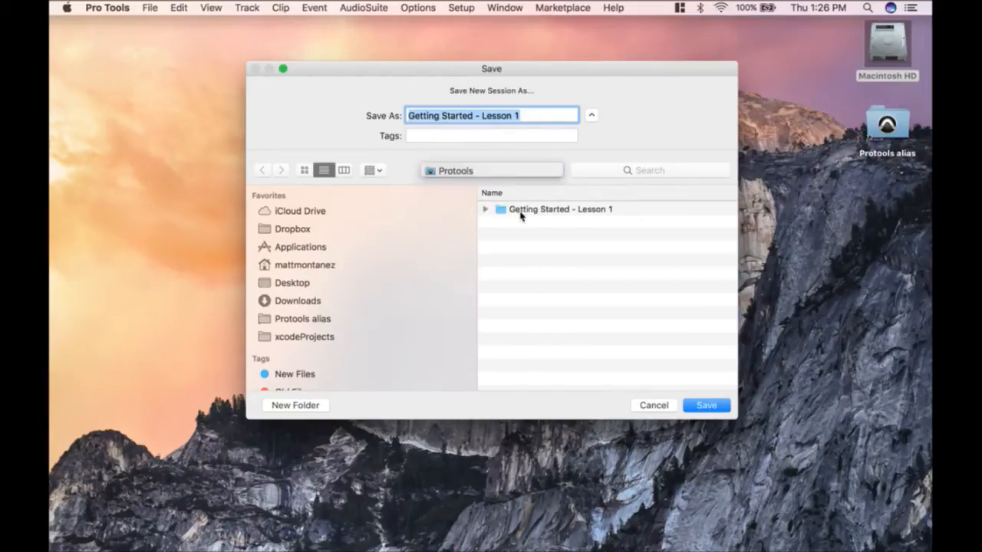
{"action": "left_click", "coordinate": [532, 263]}
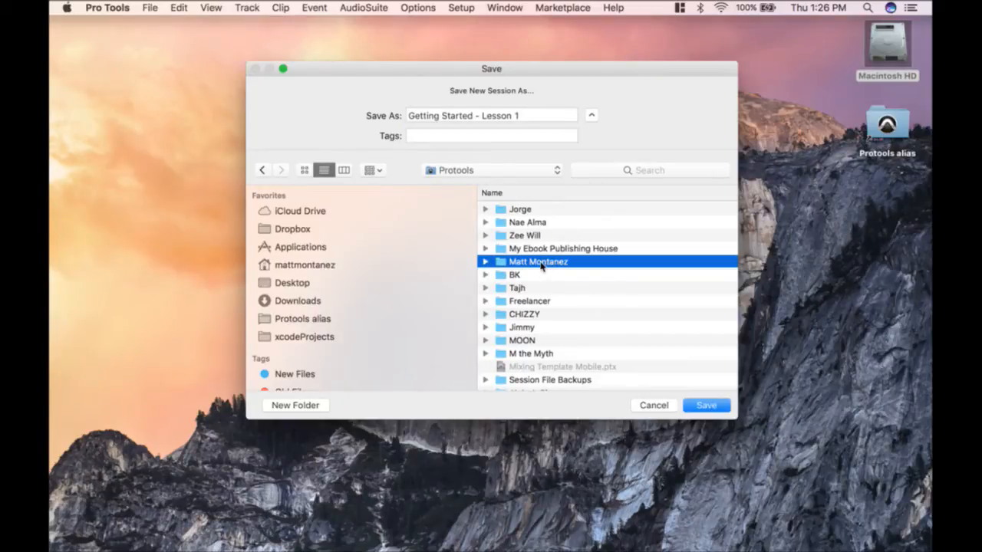
{"action": "double_click", "coordinate": [541, 263]}
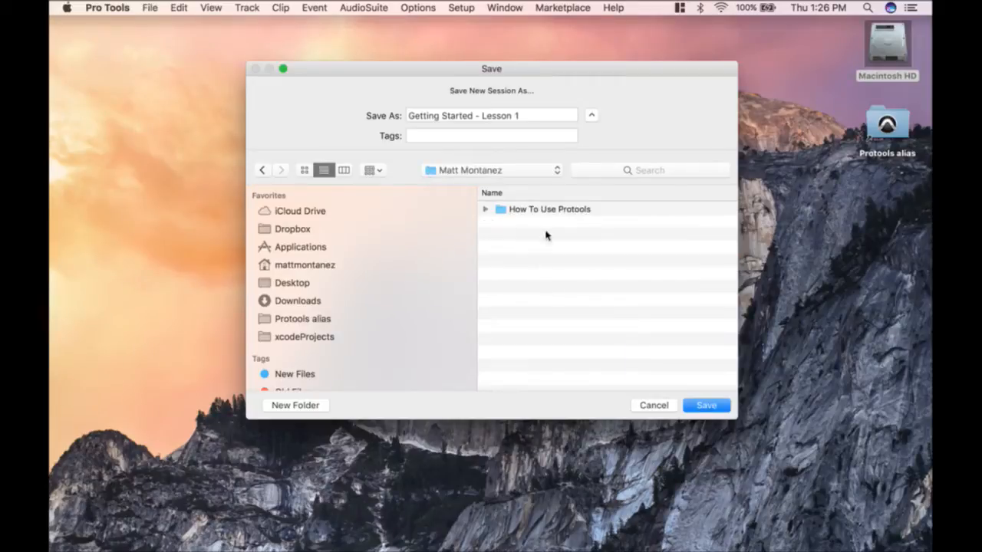
{"action": "double_click", "coordinate": [508, 208]}
{"action": "right_click", "coordinate": [528, 211]}
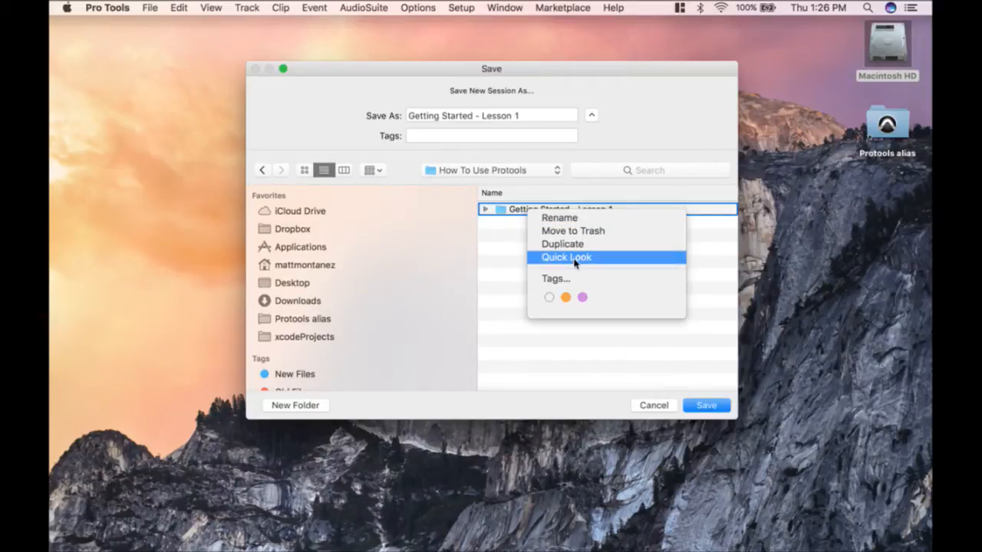
{"action": "left_click", "coordinate": [576, 231]}
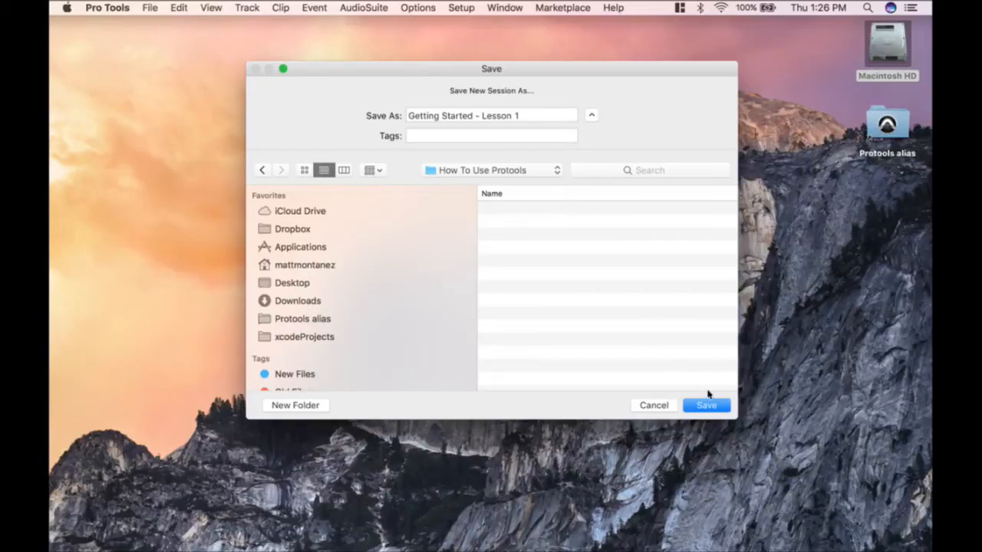
- Save the new session, dismiss the UAD plug-ins notice, and decline the detailed session notes report
{"action": "left_click", "coordinate": [711, 408]}
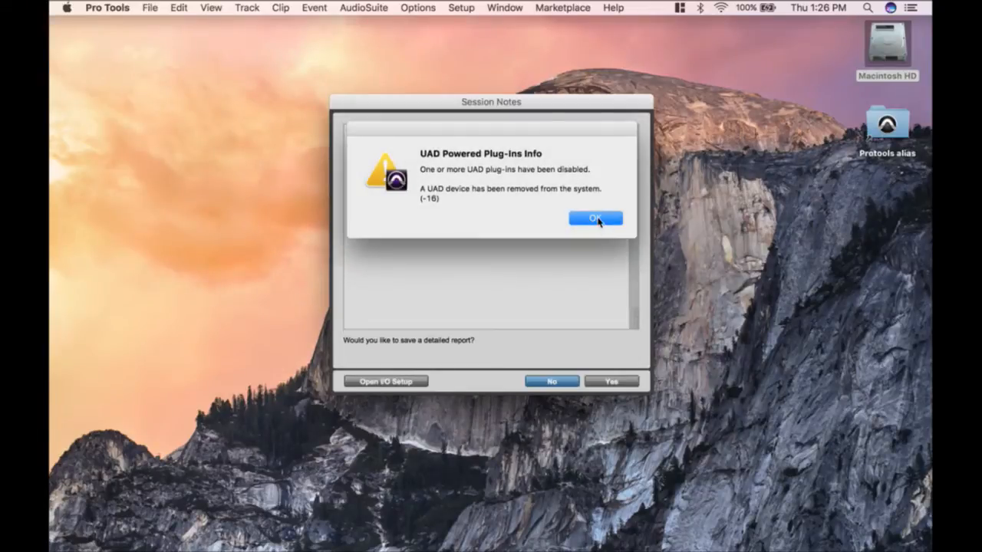
{"action": "left_click", "coordinate": [596, 219]}
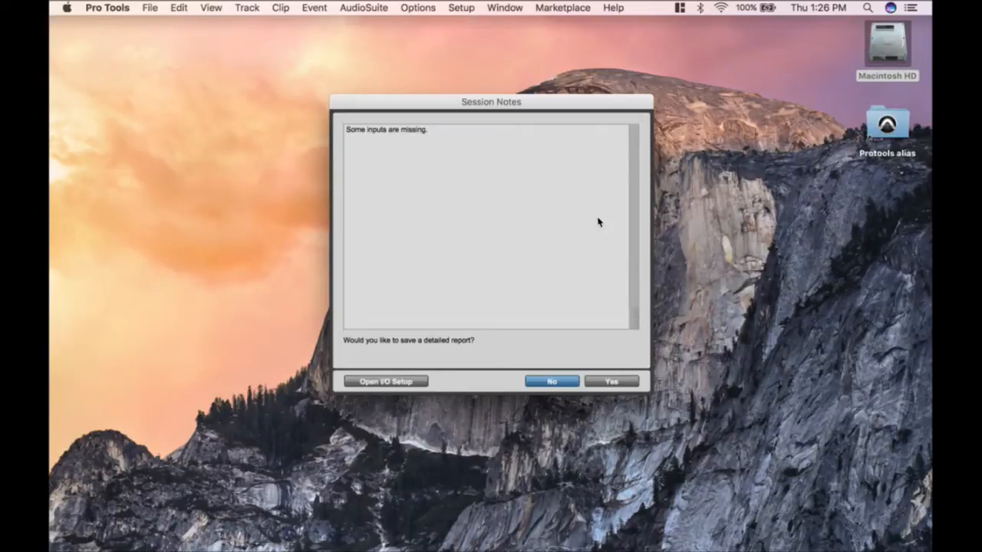
{"action": "left_click", "coordinate": [564, 379]}
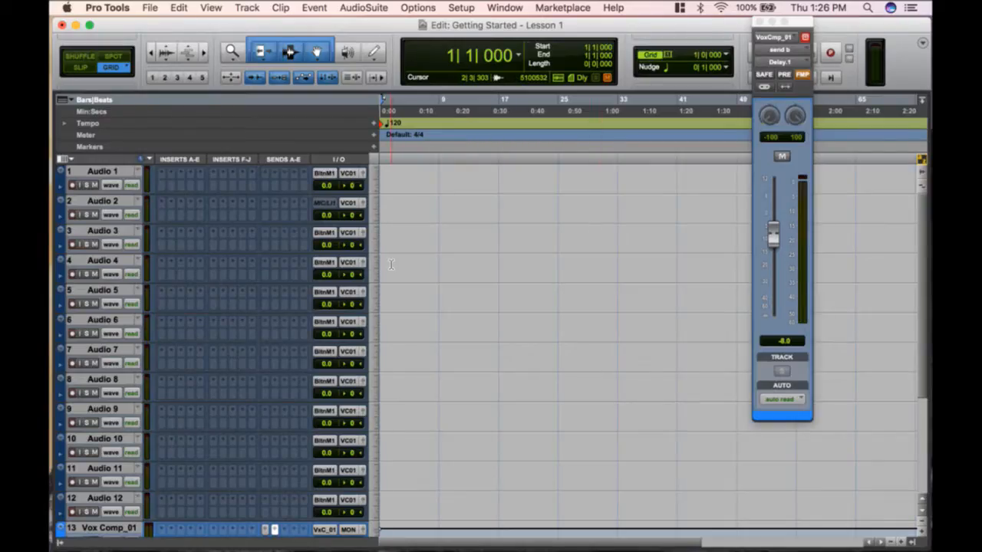
- Select all tracks from Audio 1 through Master 1 and delete them from the session
{"action": "scroll", "coordinate": [100, 429], "scroll_direction": "down", "scroll_amount": 5}
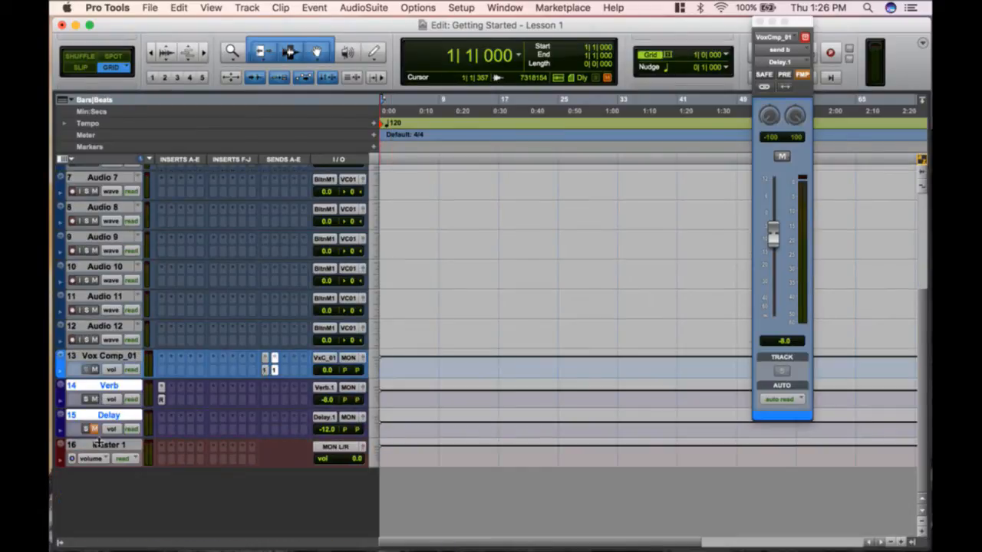
{"action": "scroll", "coordinate": [99, 441], "scroll_direction": "up", "scroll_amount": 5}
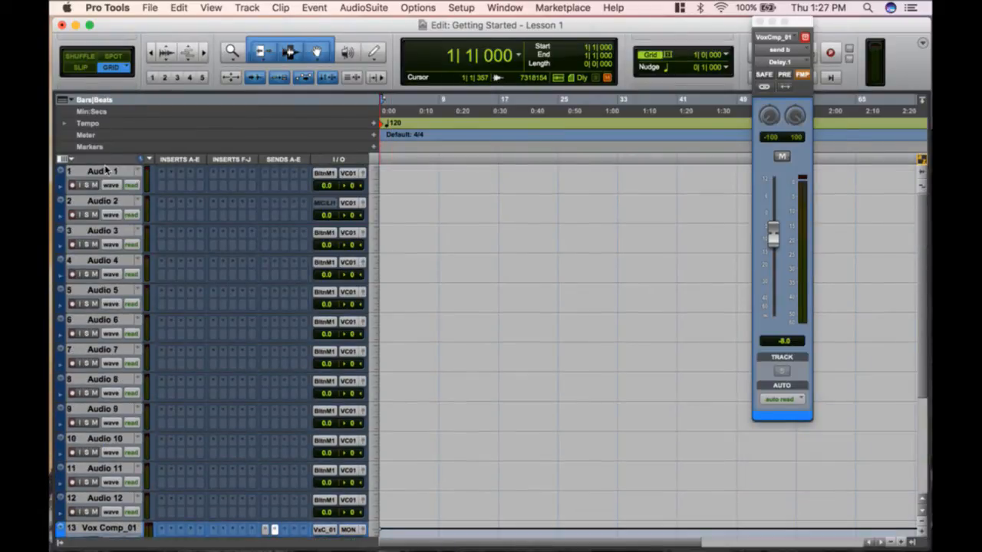
{"action": "scroll", "coordinate": [149, 504], "scroll_direction": "down", "scroll_amount": 5}
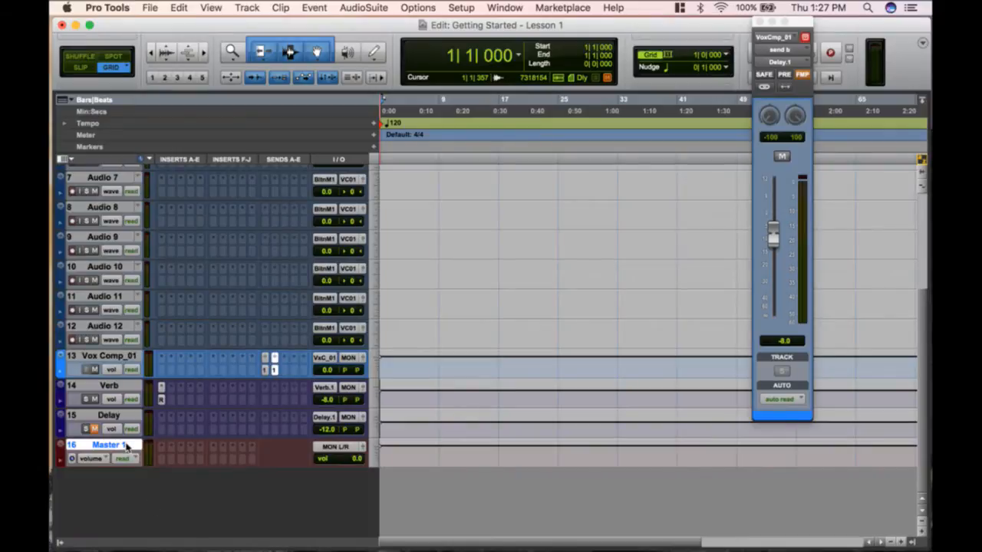
{"action": "scroll", "coordinate": [127, 445], "scroll_direction": "up", "scroll_amount": 5}
{"action": "left_click", "coordinate": [110, 172], "text": "shift"}
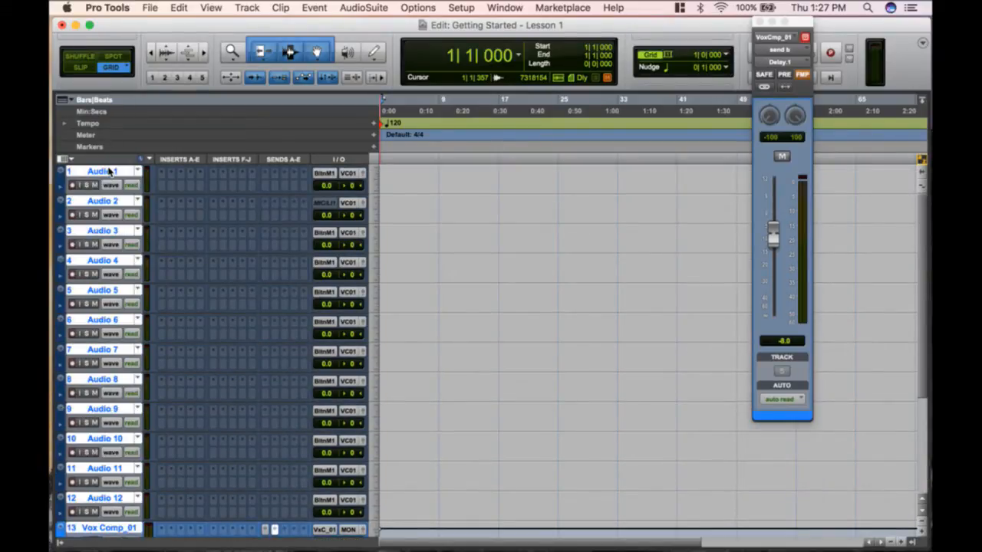
{"action": "right_click", "coordinate": [110, 172]}
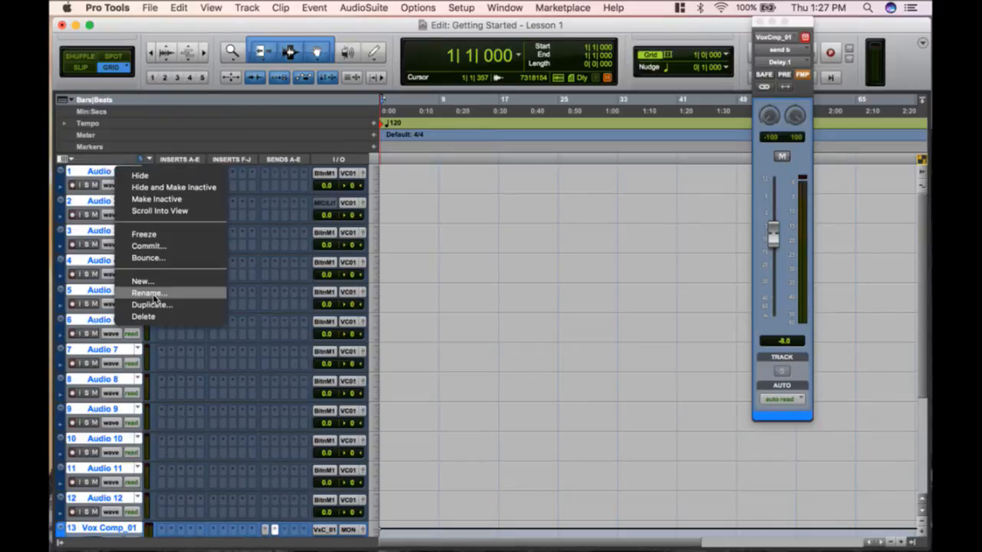
{"action": "left_click", "coordinate": [153, 319]}
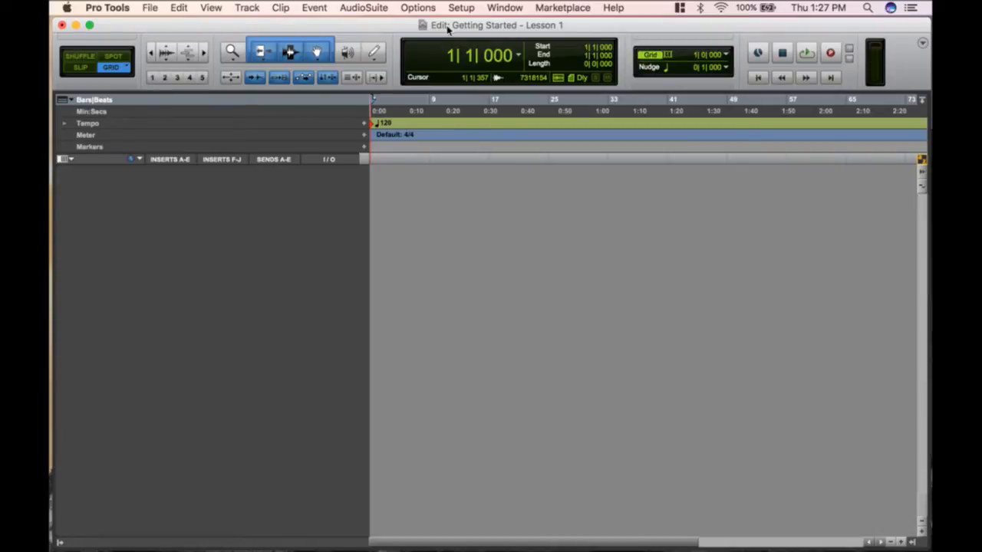
- Widen the Mix window to the full screen width and toggle repeatedly between it and the Edit window, finishing in the Edit window
{"action": "key", "text": "super+equal"}
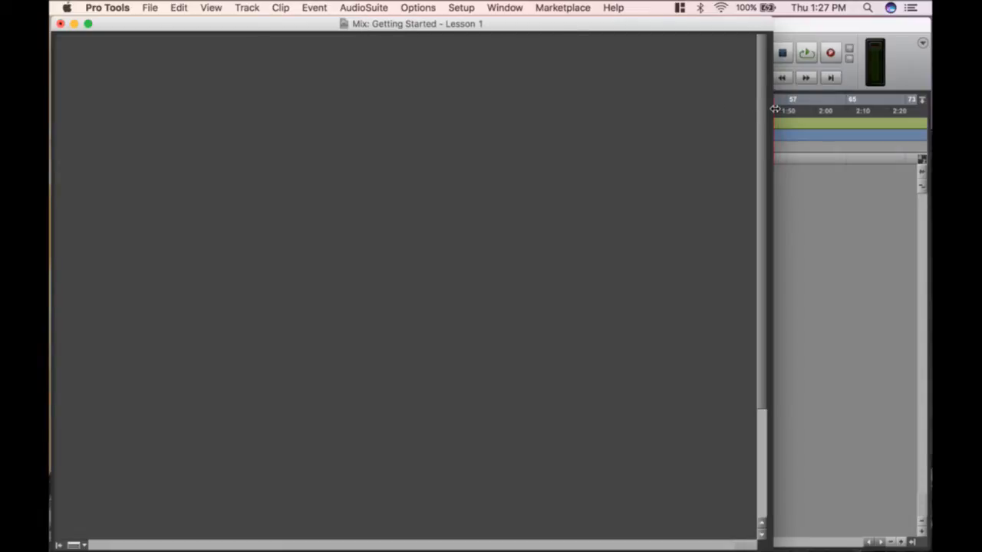
{"action": "left_click_drag", "start_coordinate": [770, 108], "coordinate": [930, 129]}
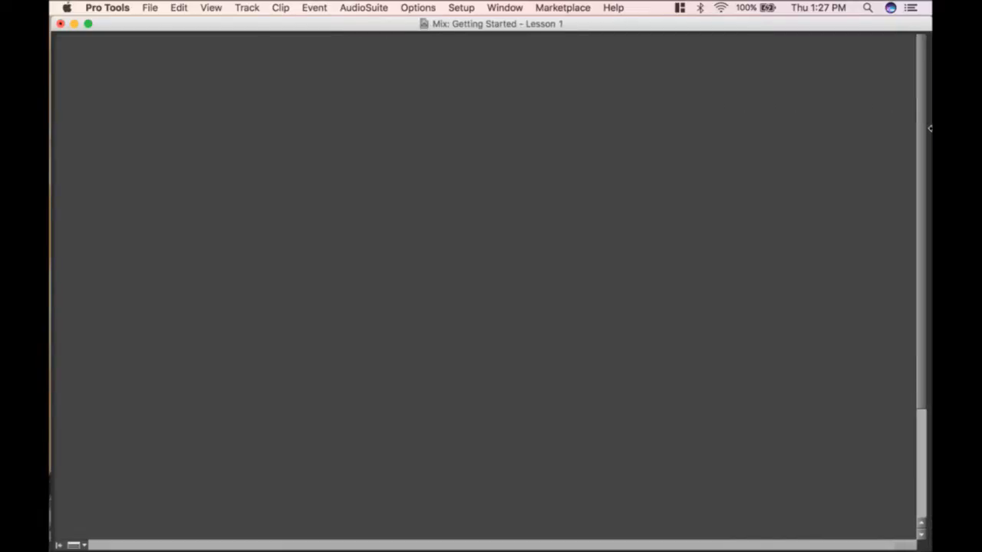
{"action": "key", "text": "super+equal"}
{"action": "key", "text": "super+equal"}
{"action": "key", "text": "super+equal"}
{"action": "key", "text": "super+equal"}
{"action": "key", "text": "super+equal"}
{"action": "key", "text": "super+equal"}
{"action": "key", "text": "super+equal"}
{"action": "key", "text": "super+equal"}
{"action": "key", "text": "super+equal"}
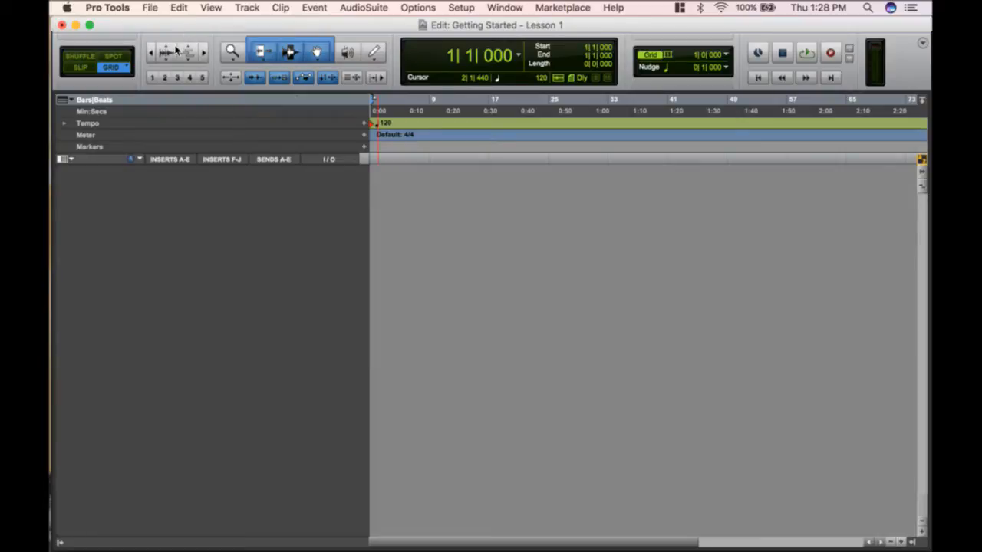
- Open audio import and compare the import requirements of the Go The Distance MP3, One More Line WAV and All_my_life MP3 files
{"action": "left_click", "coordinate": [153, 10]}
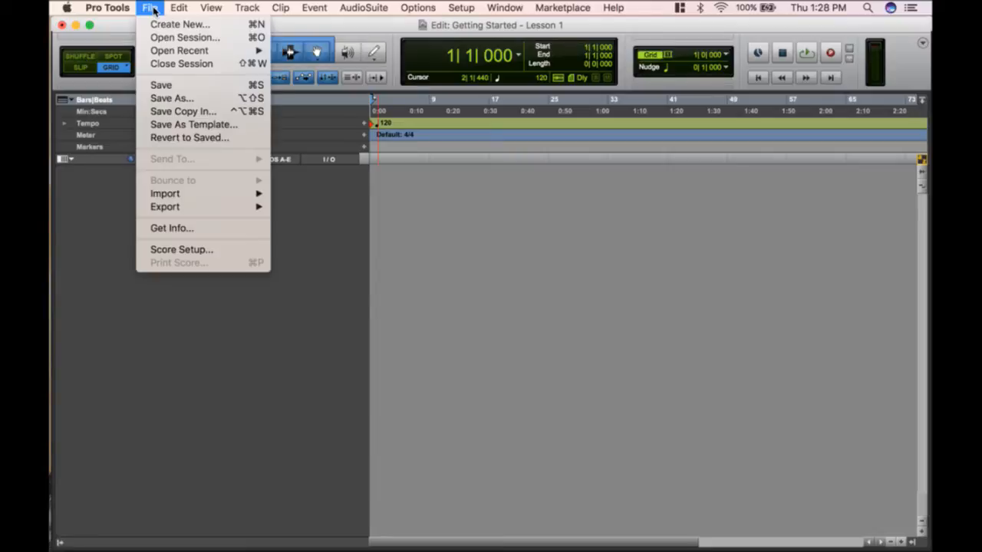
{"action": "mouse_move", "coordinate": [190, 196]}
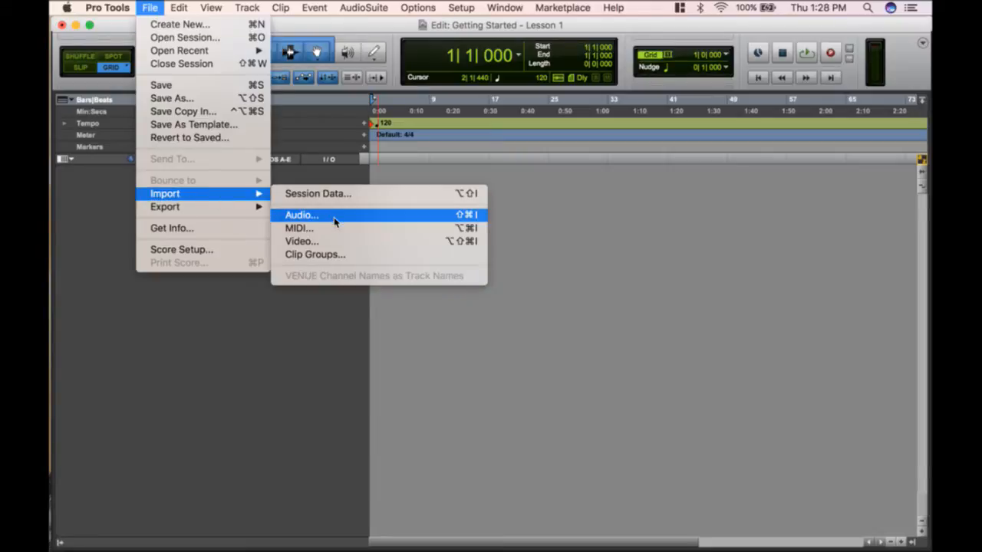
{"action": "left_click", "coordinate": [473, 217]}
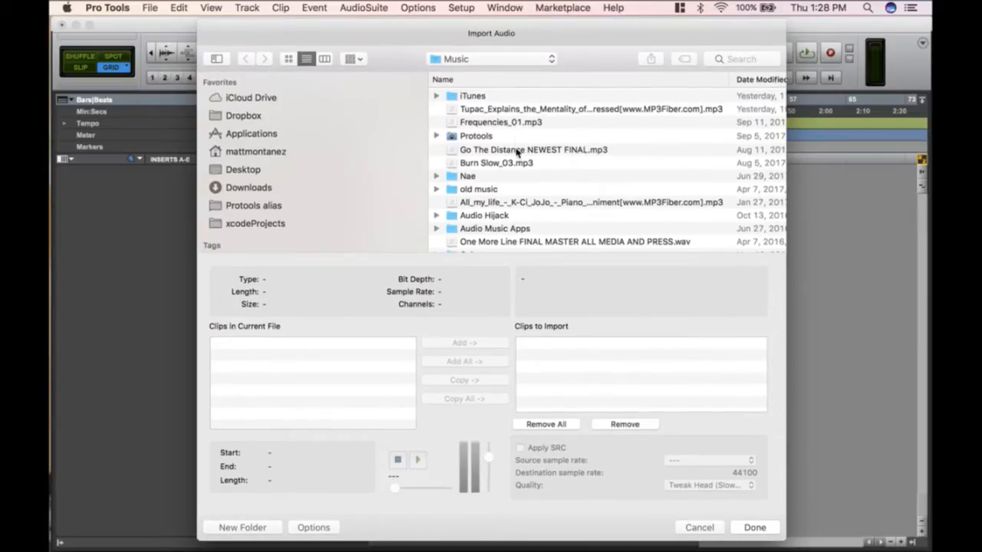
{"action": "left_click", "coordinate": [519, 149]}
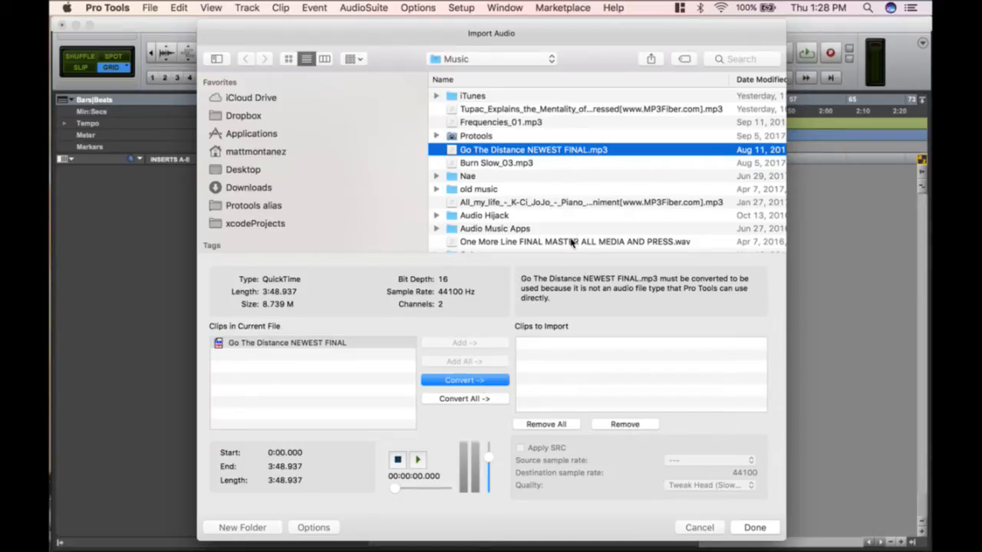
{"action": "left_click", "coordinate": [685, 243]}
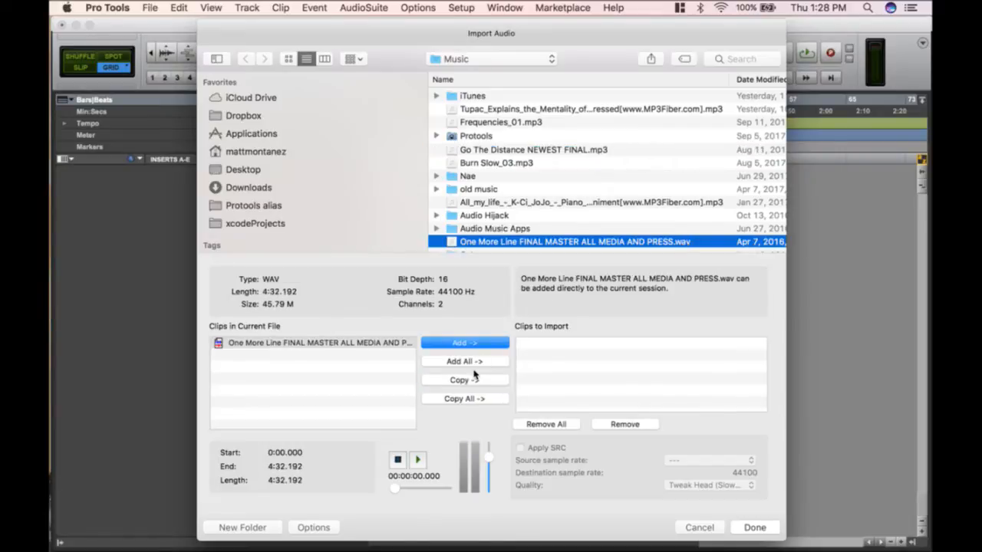
{"action": "left_click", "coordinate": [651, 202]}
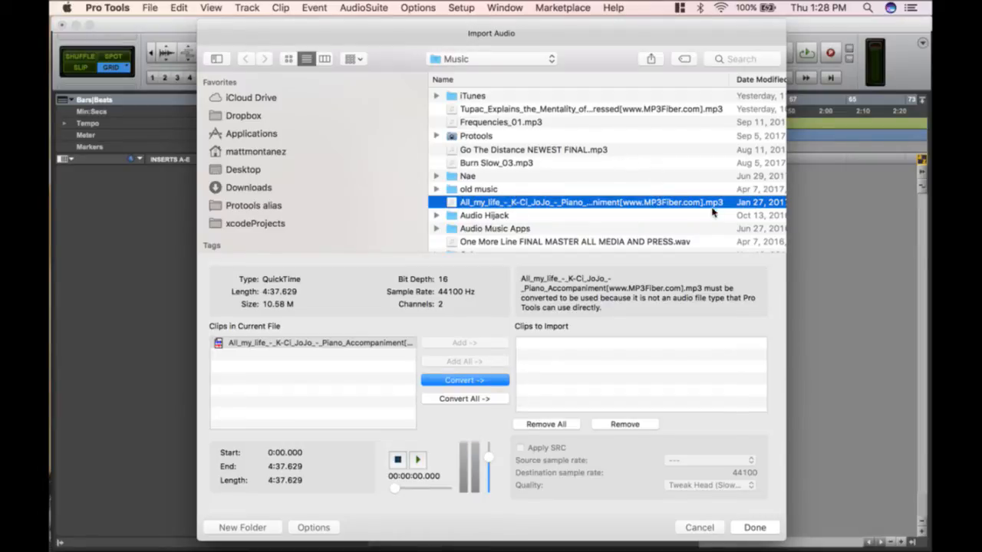
- Add One More Line FINAL MASTER ALL MEDIA AND PRESS.wav as a copy and Go The Distance NEWEST FINAL.mp3 as a conversion to the import list
{"action": "left_click", "coordinate": [663, 243]}
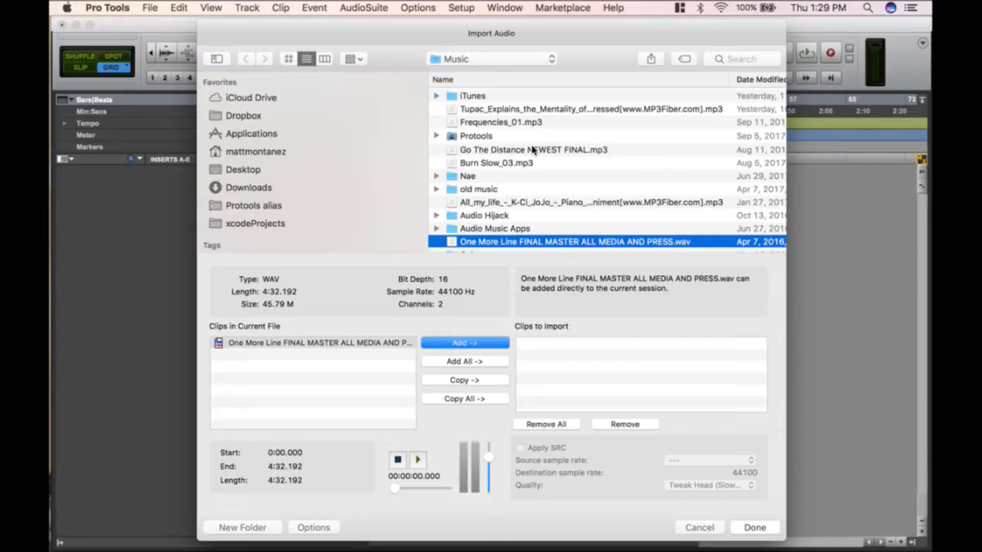
{"action": "left_click", "coordinate": [465, 384]}
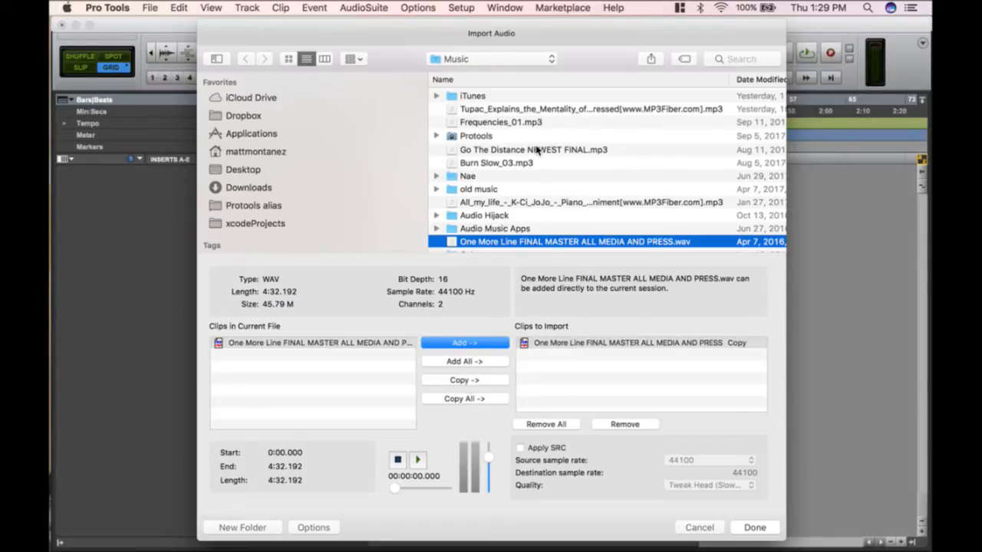
{"action": "left_click", "coordinate": [537, 150]}
{"action": "left_click", "coordinate": [494, 381]}
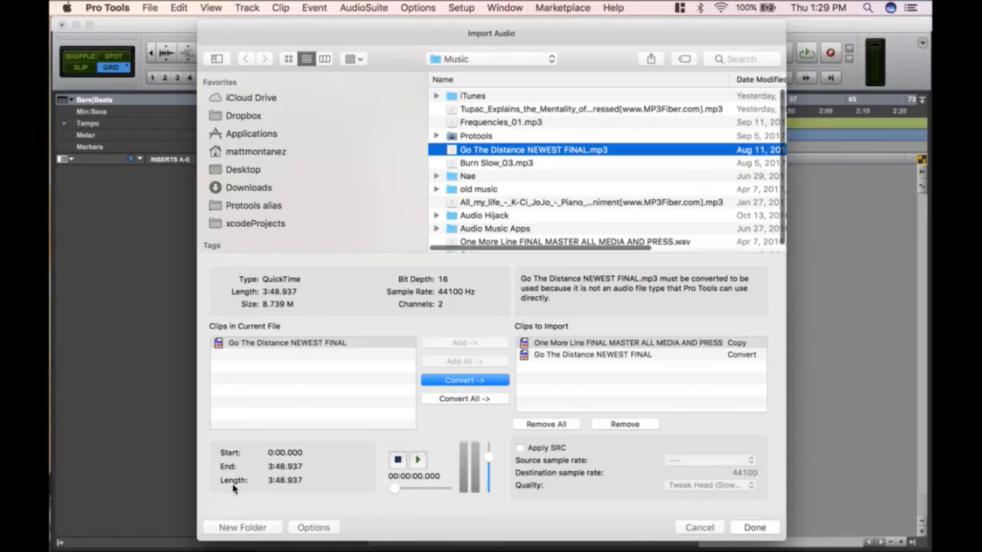
- Preview the Go The Distance NEWEST FINAL clip in the import dialog and stop playback
{"action": "left_click", "coordinate": [420, 460]}
{"action": "left_click", "coordinate": [398, 461]}
{"action": "left_click", "coordinate": [398, 461]}
- Enable sample rate conversion, review the source sample rate and quality choices, and disable it again
{"action": "left_click", "coordinate": [556, 448]}
{"action": "left_click", "coordinate": [723, 461]}
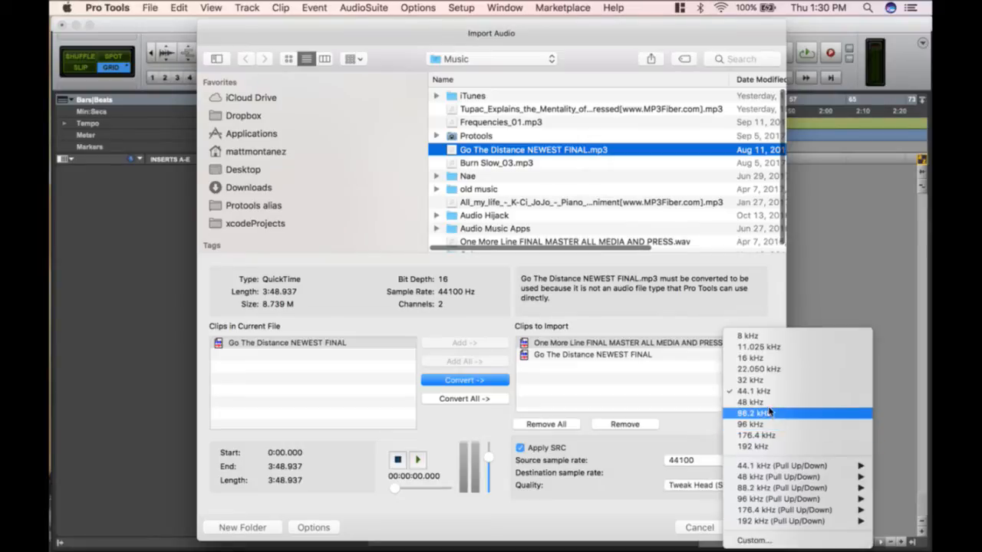
{"action": "left_click", "coordinate": [565, 504]}
{"action": "left_click", "coordinate": [717, 485]}
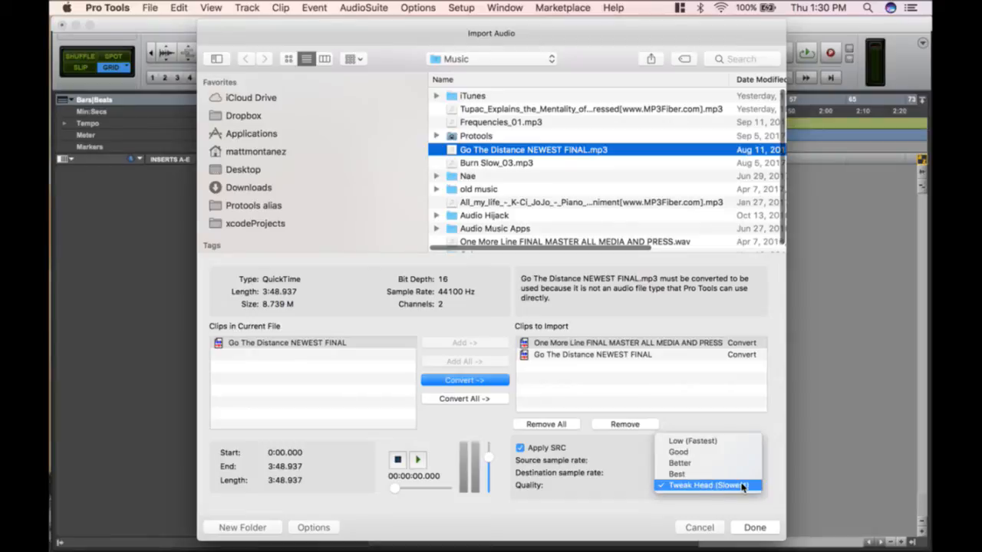
{"action": "left_click", "coordinate": [725, 485]}
{"action": "left_click", "coordinate": [558, 449]}
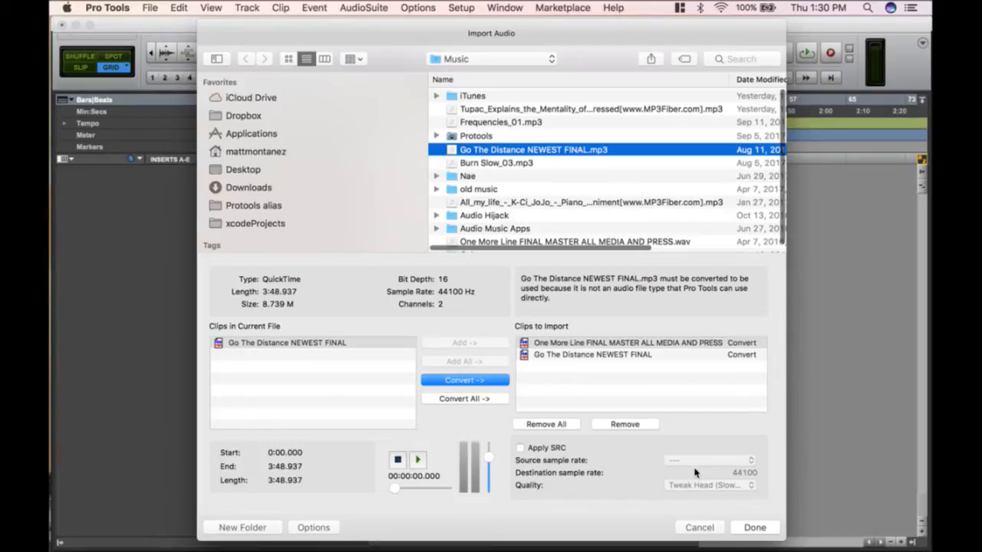
- Finish the import list and accept the session's Audio Files folder as the destination
{"action": "left_click", "coordinate": [755, 527]}
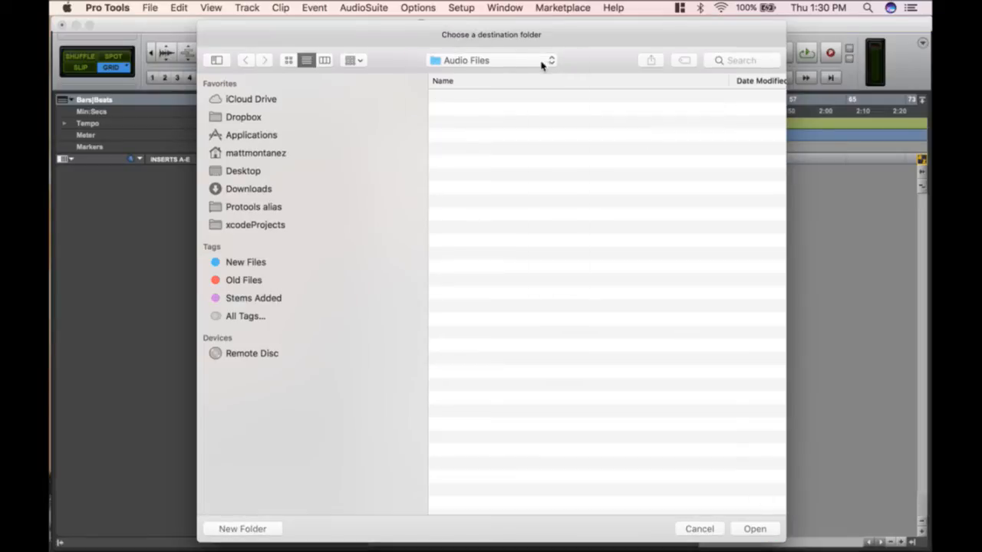
{"action": "left_click", "coordinate": [541, 65]}
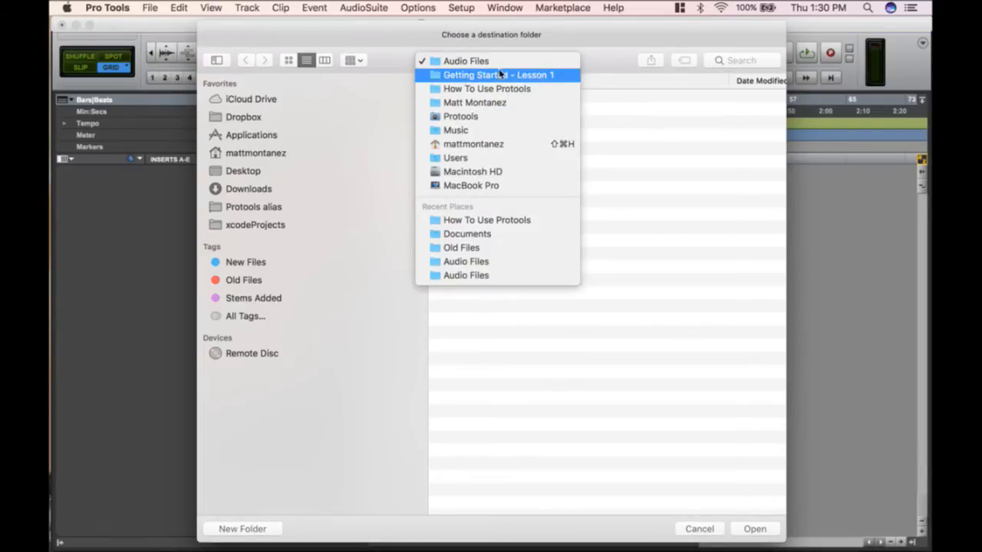
{"action": "left_click", "coordinate": [642, 137]}
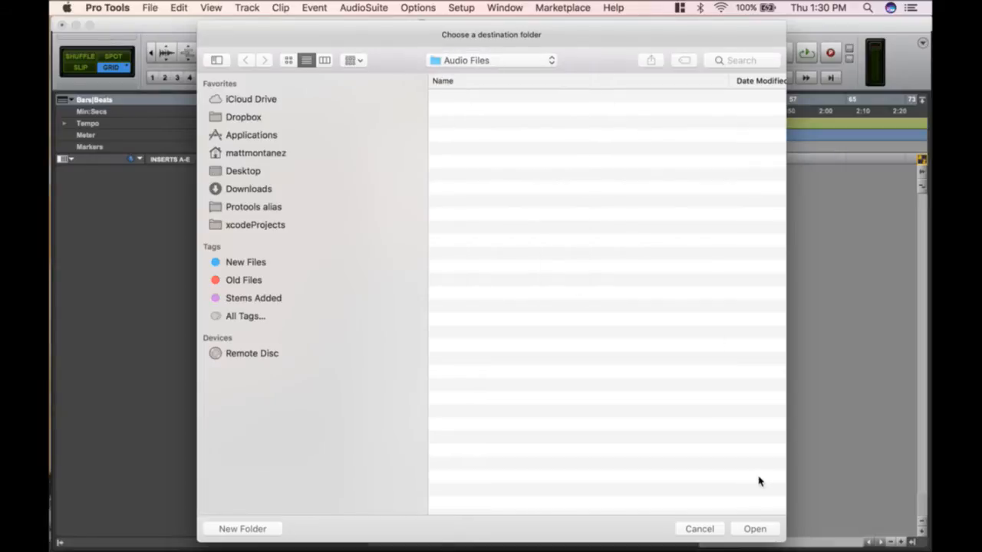
{"action": "left_click", "coordinate": [753, 530]}
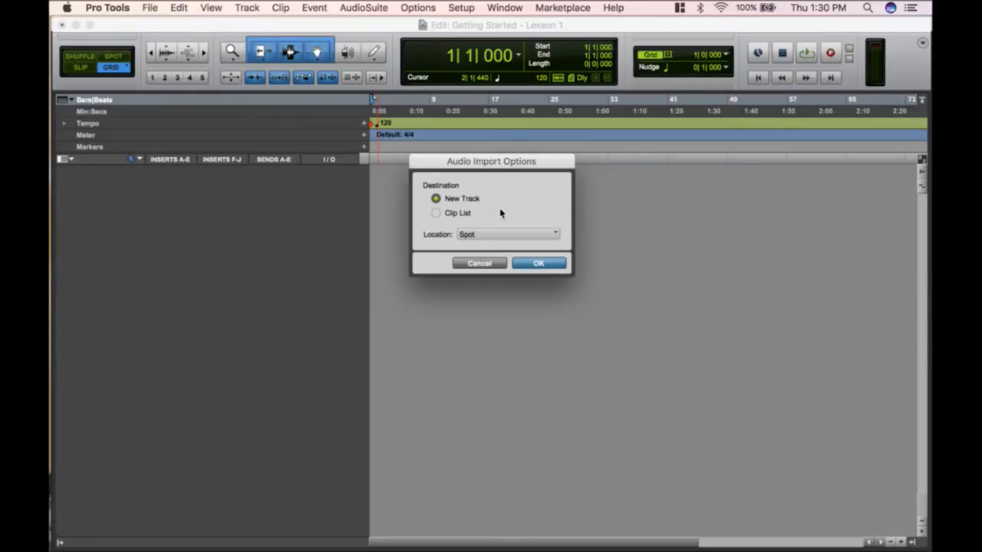
- Review the destination and location choices, and import the clips to New Track with the location set to Spot
{"action": "left_click", "coordinate": [468, 214]}
{"action": "left_click", "coordinate": [470, 198]}
{"action": "left_click", "coordinate": [507, 234]}
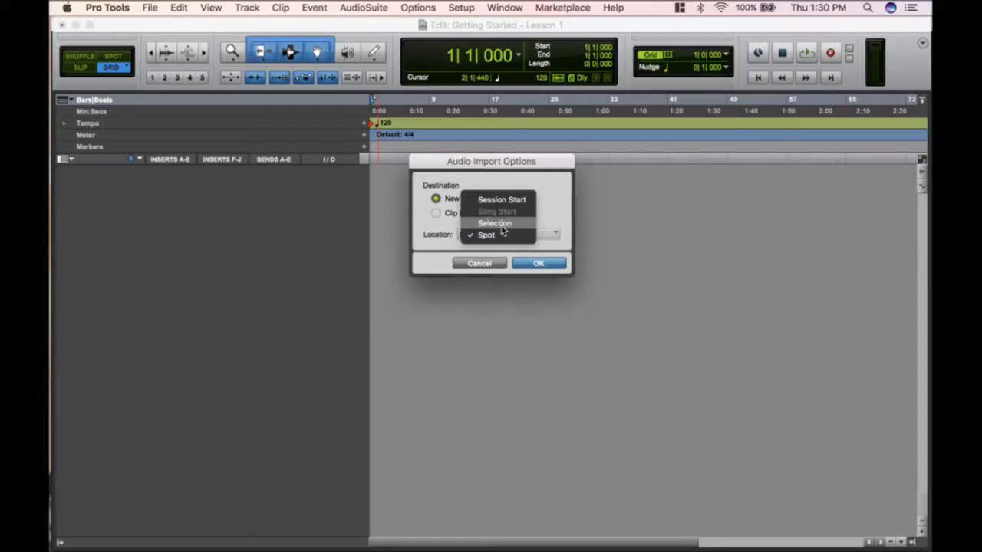
{"action": "left_click", "coordinate": [502, 233]}
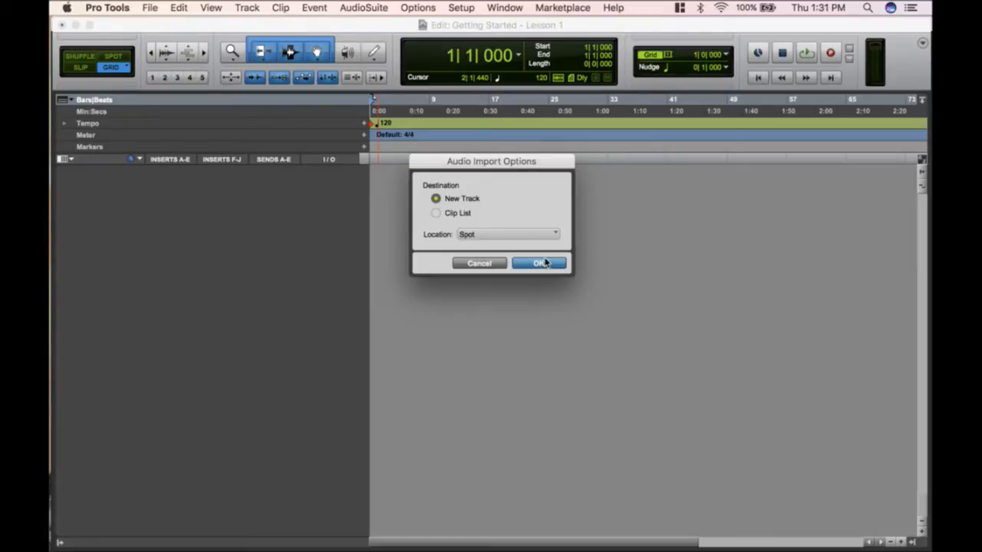
{"action": "left_click", "coordinate": [507, 234]}
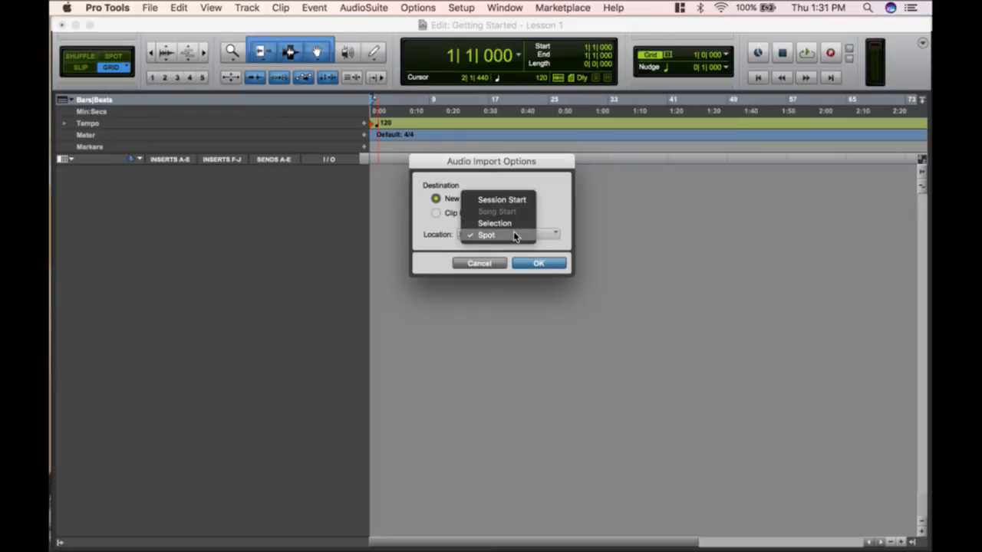
{"action": "left_click", "coordinate": [513, 233]}
{"action": "left_click", "coordinate": [547, 234]}
{"action": "left_click", "coordinate": [602, 290]}
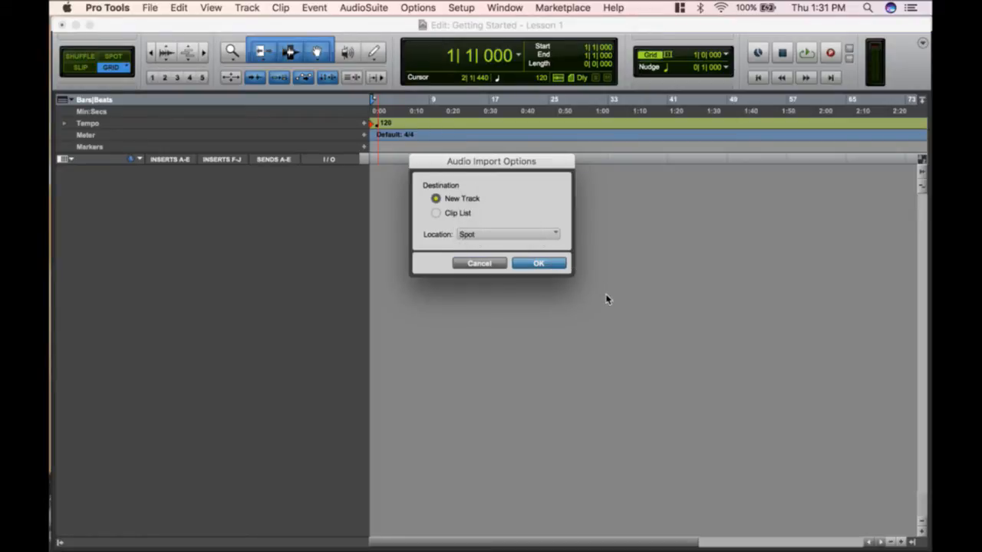
{"action": "left_click", "coordinate": [537, 234]}
{"action": "left_click", "coordinate": [536, 235]}
{"action": "left_click", "coordinate": [552, 263]}
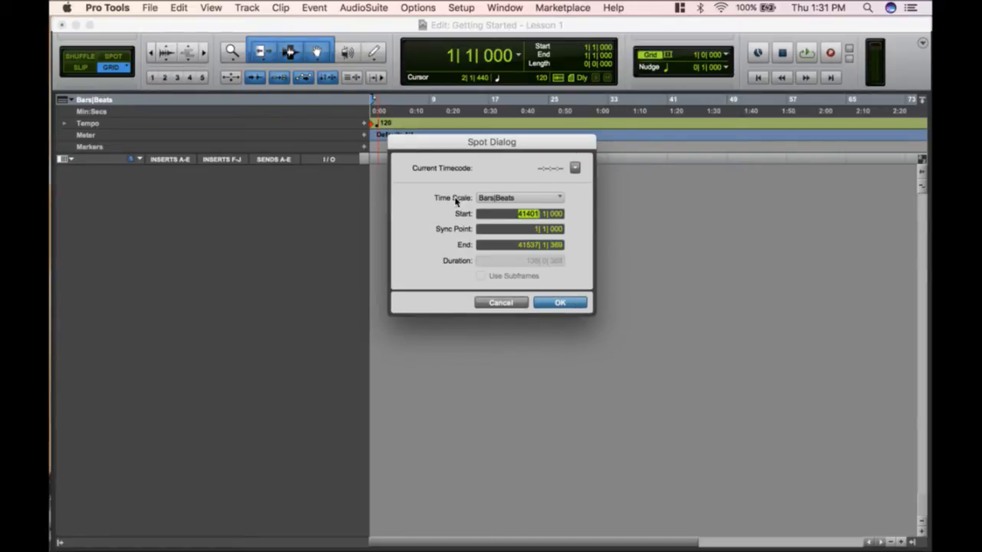
- Review the time scale choices, keep Bars|Beats, and spot the imported clips to start at bar 1
{"action": "left_click", "coordinate": [503, 199]}
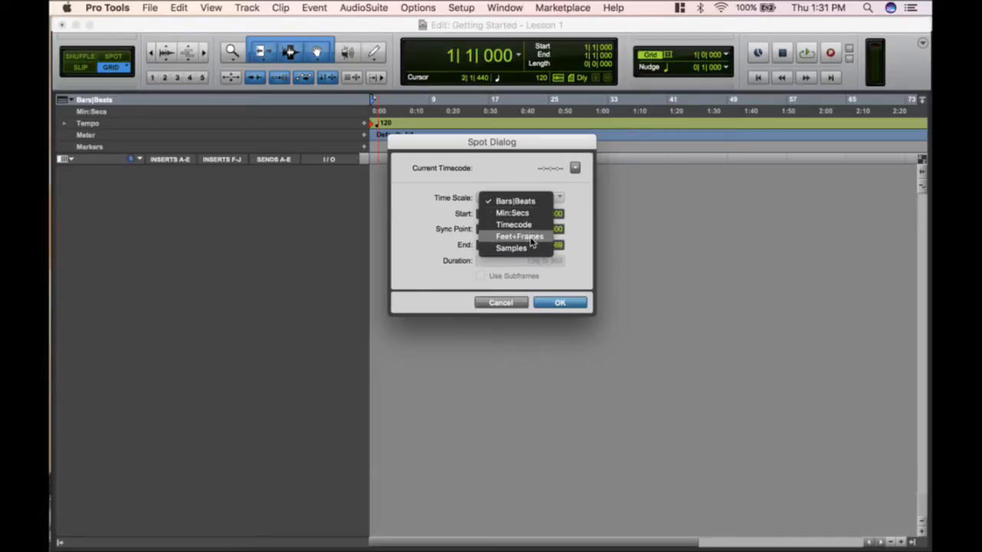
{"action": "left_click", "coordinate": [574, 198]}
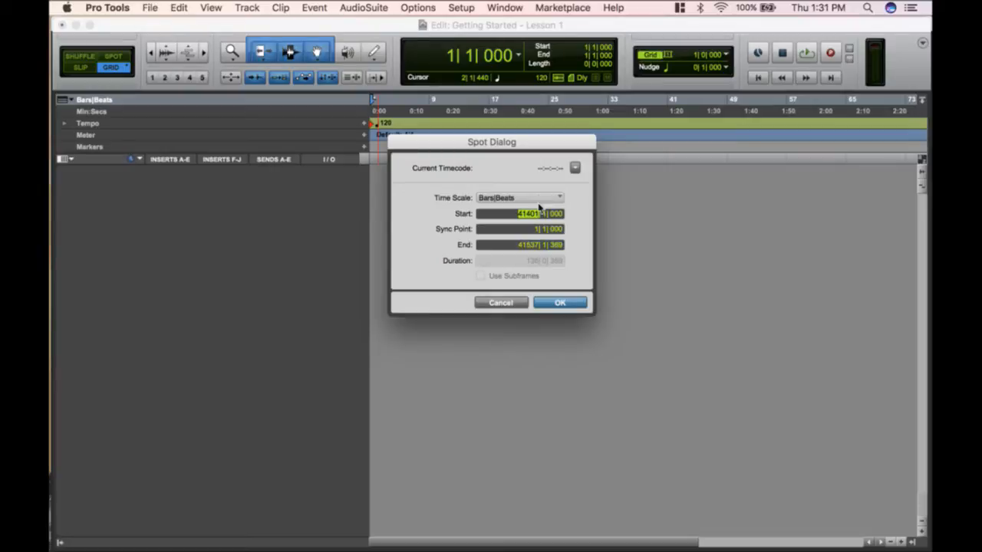
{"action": "type", "text": "1"}
{"action": "left_click", "coordinate": [566, 304]}
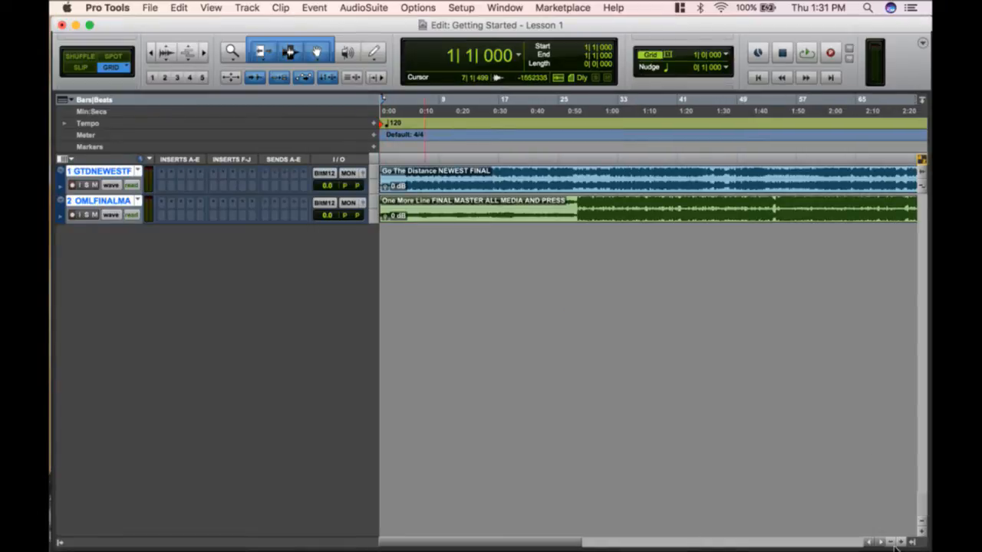
- Narrow the Edit window to uncover the desktop, and bring up the Mix window and minimize it
{"action": "left_click_drag", "start_coordinate": [929, 486], "coordinate": [802, 444]}
{"action": "key", "text": "super+equal"}
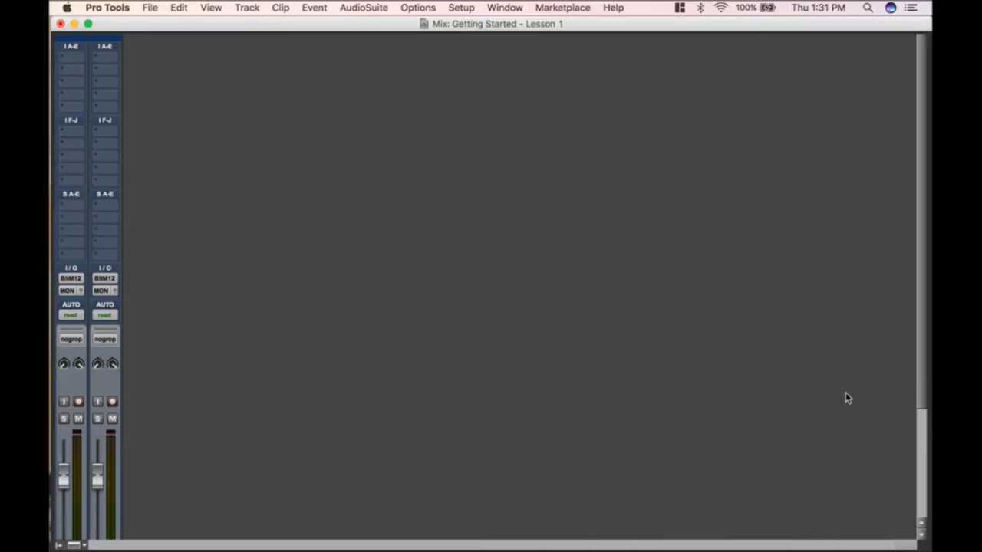
{"action": "left_click", "coordinate": [75, 24]}
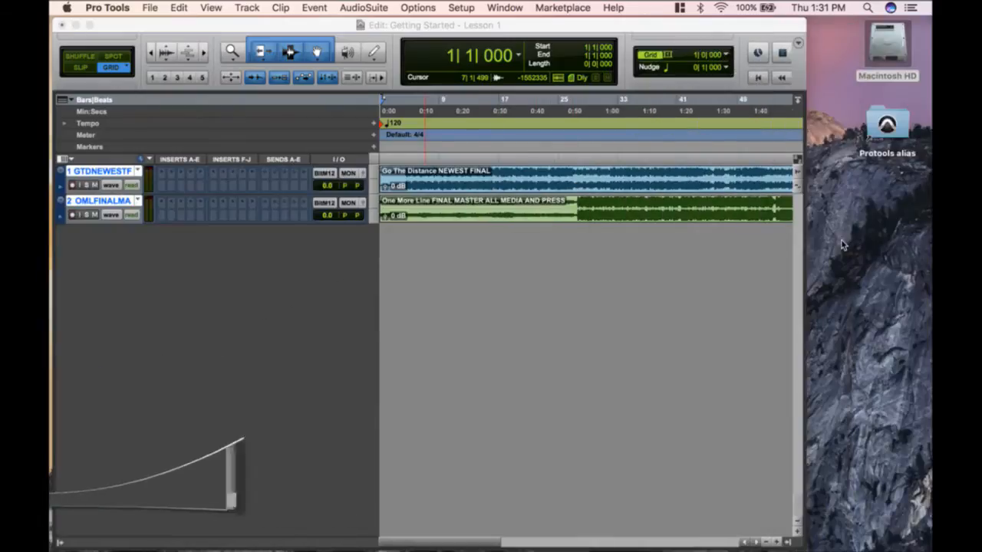
- In Finder, browse from Protools alias to How To Use Protools, examine the contents of the Getting Started - Lesson 1 folder, and close the window
{"action": "double_click", "coordinate": [898, 117]}
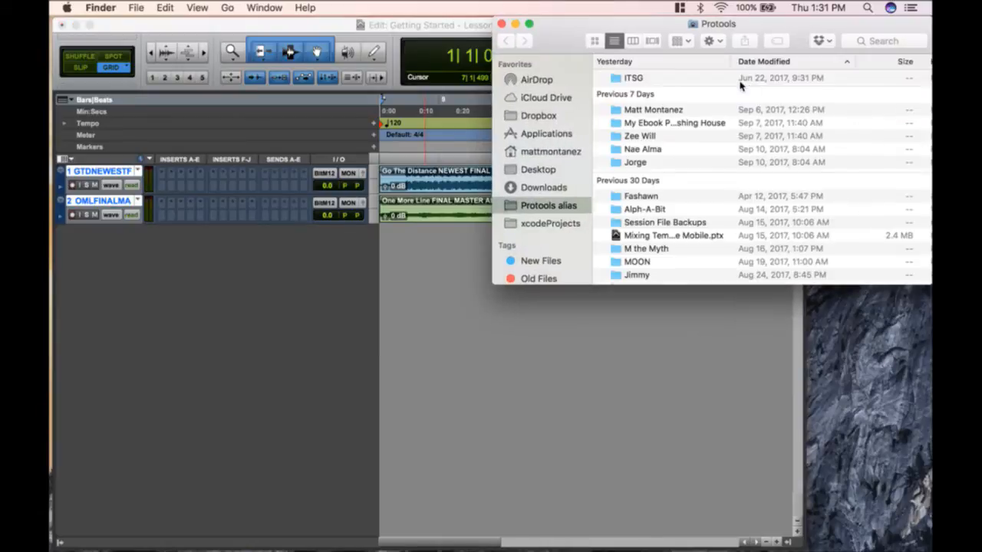
{"action": "double_click", "coordinate": [665, 111]}
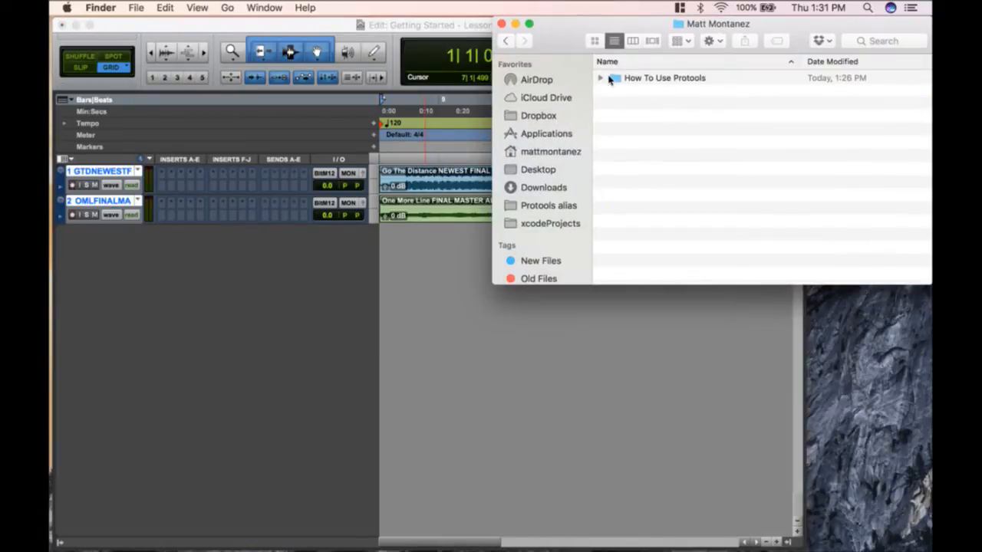
{"action": "left_click", "coordinate": [648, 80]}
{"action": "double_click", "coordinate": [648, 80]}
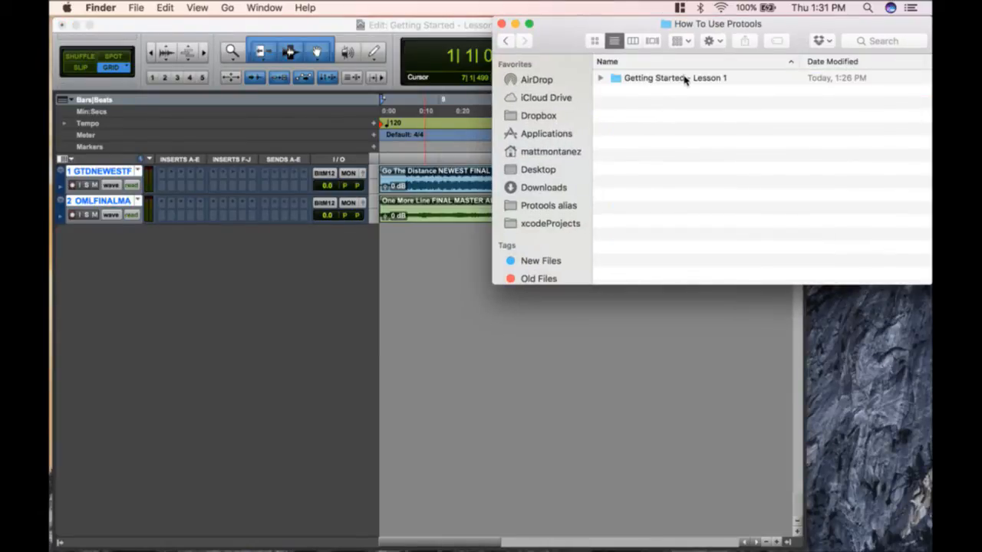
{"action": "left_click", "coordinate": [601, 79]}
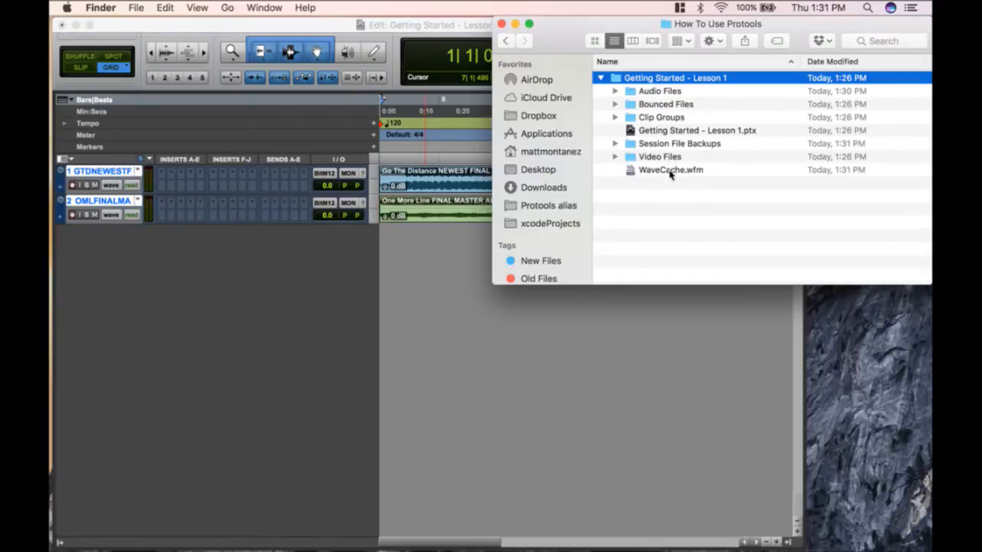
{"action": "left_click", "coordinate": [502, 25]}
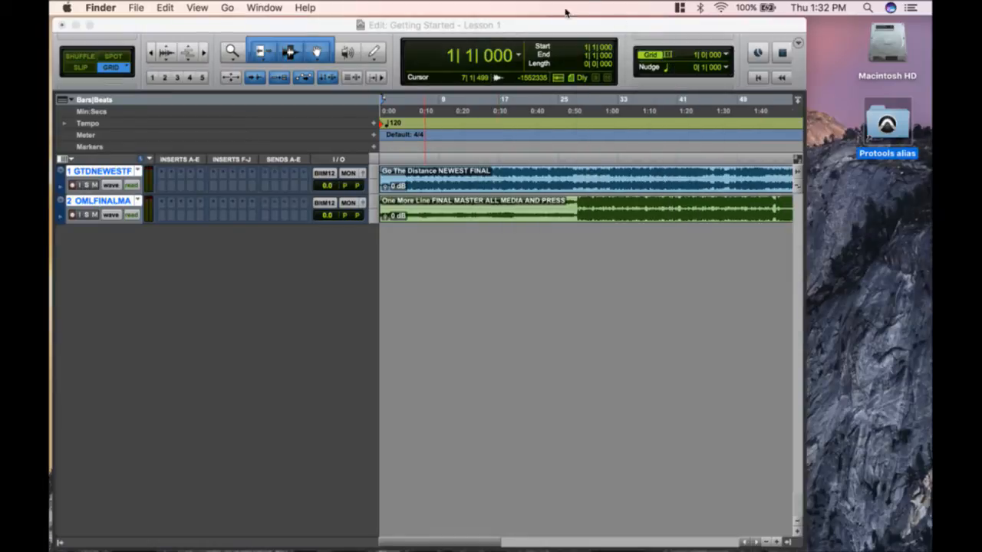
- Return to the Pro Tools Edit window at full width and select the Go The Distance clip, followed by the One More Line clip
{"action": "left_click", "coordinate": [690, 265]}
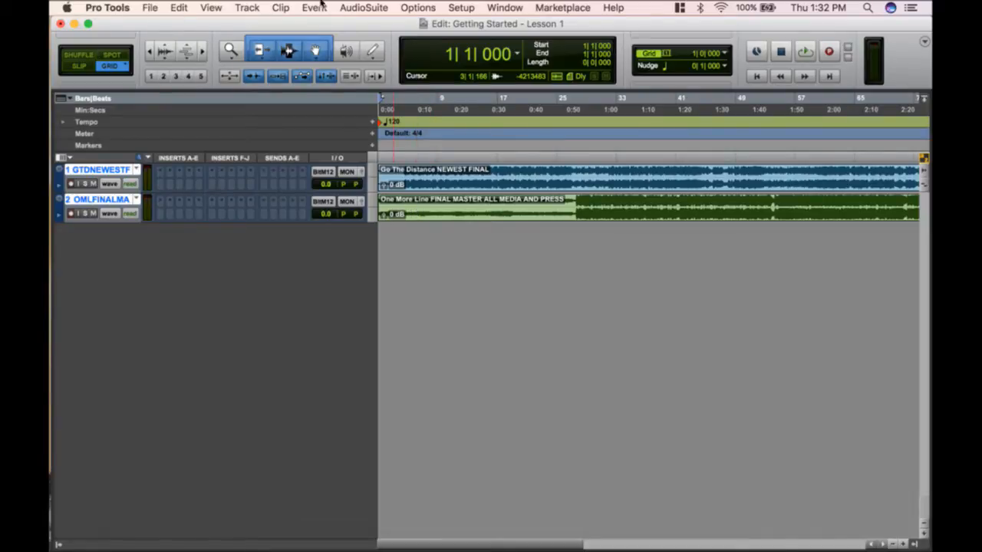
{"action": "left_click", "coordinate": [463, 182]}
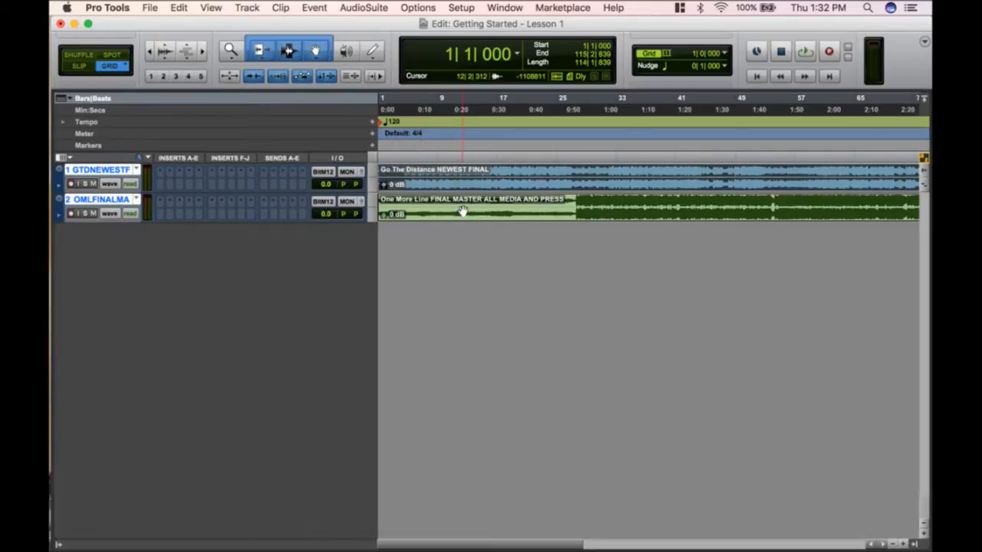
{"action": "left_click_drag", "start_coordinate": [446, 213], "coordinate": [452, 212]}
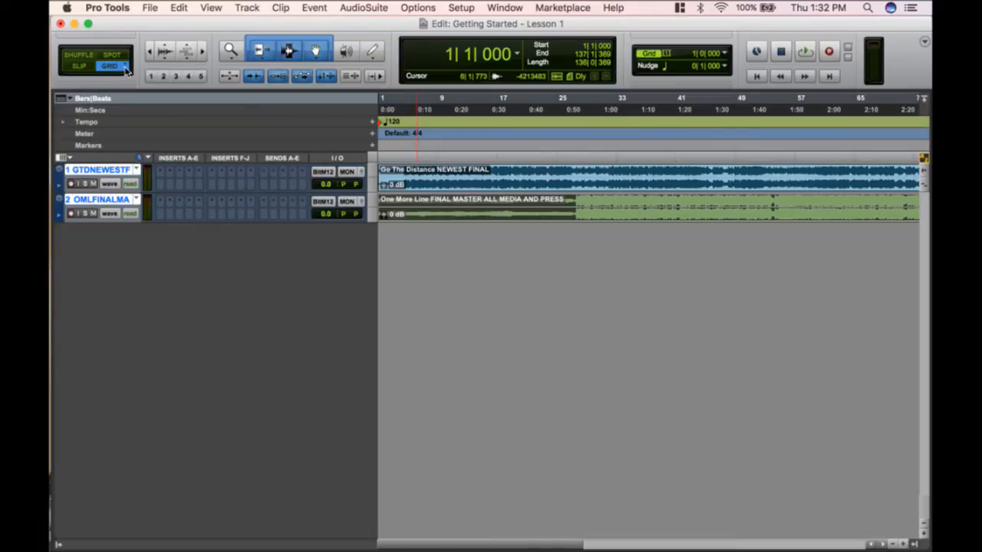
- Keep Absolute Grid as the grid mode, and show a sub counter set to Min:Secs below the main counter
{"action": "left_click", "coordinate": [126, 69]}
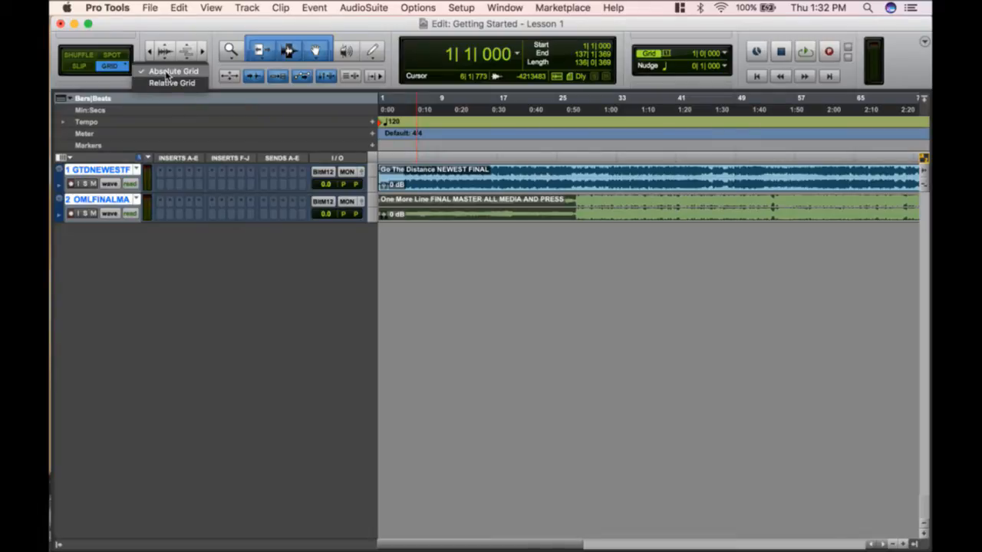
{"action": "left_click", "coordinate": [166, 72]}
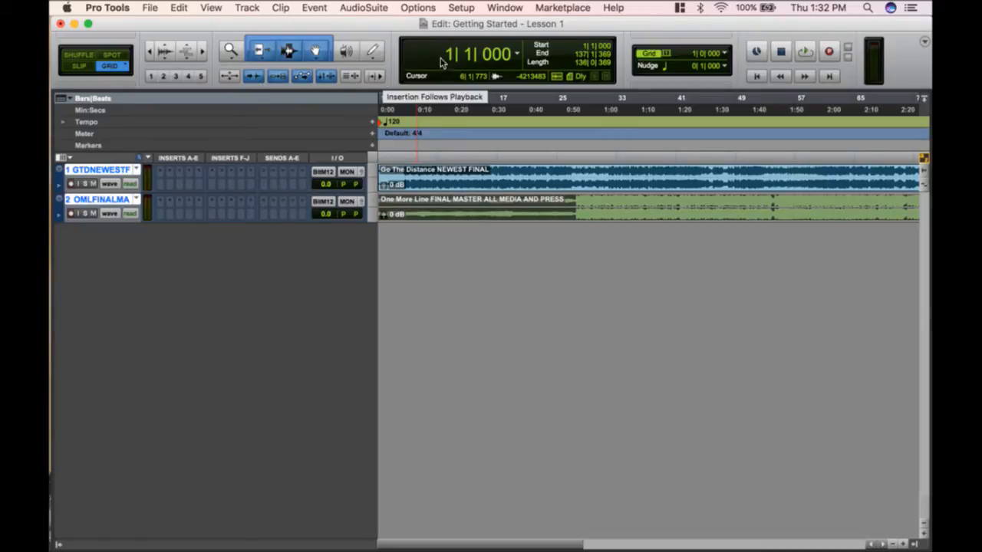
{"action": "left_click", "coordinate": [518, 53]}
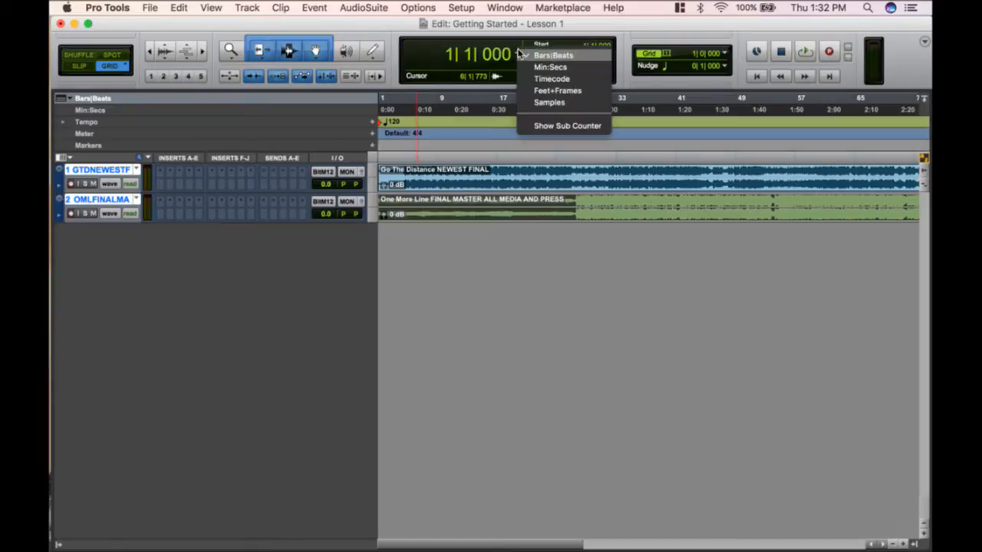
{"action": "left_click", "coordinate": [546, 124]}
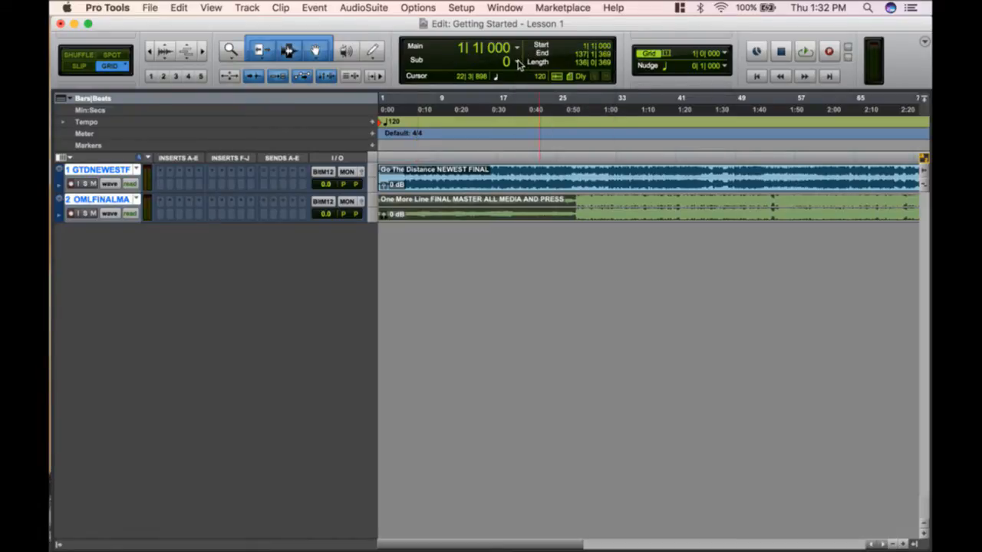
{"action": "left_click", "coordinate": [518, 65]}
{"action": "left_click", "coordinate": [548, 23]}
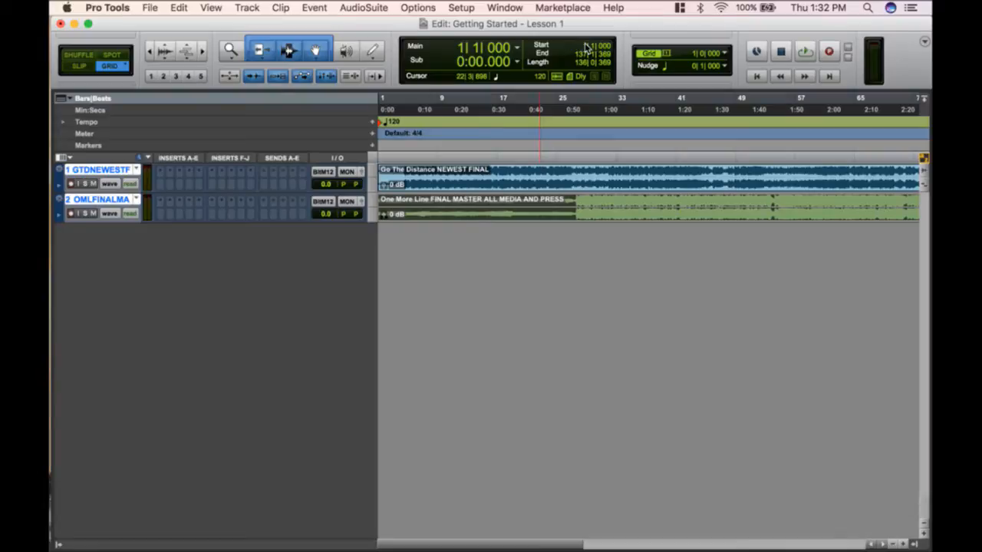
- Place the edit cursor at bar 16 in the Go The Distance clip, and reveal the Universe view and the Tracks, Groups and Clips lists
{"action": "left_click", "coordinate": [489, 179]}
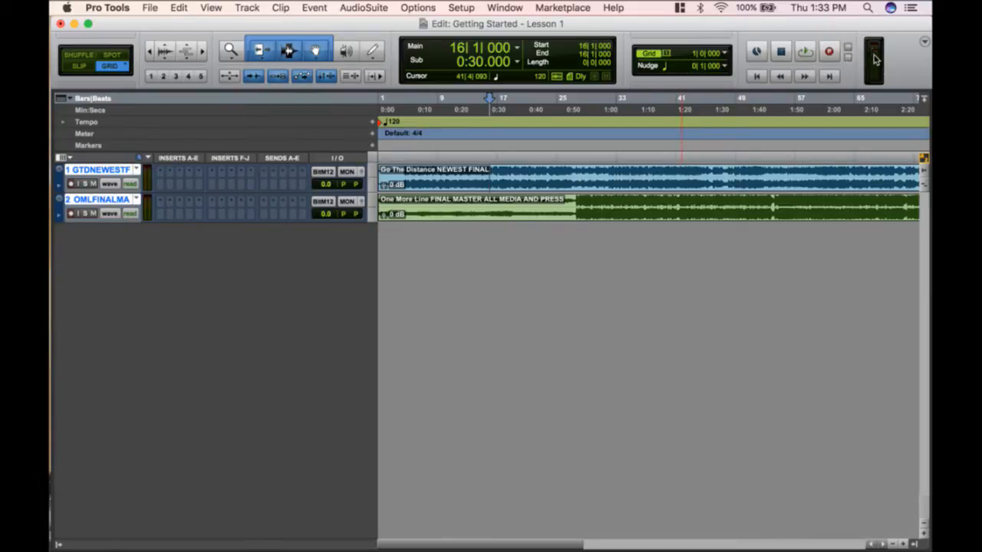
{"action": "left_click", "coordinate": [748, 76]}
{"action": "left_click_drag", "start_coordinate": [313, 96], "coordinate": [311, 137]}
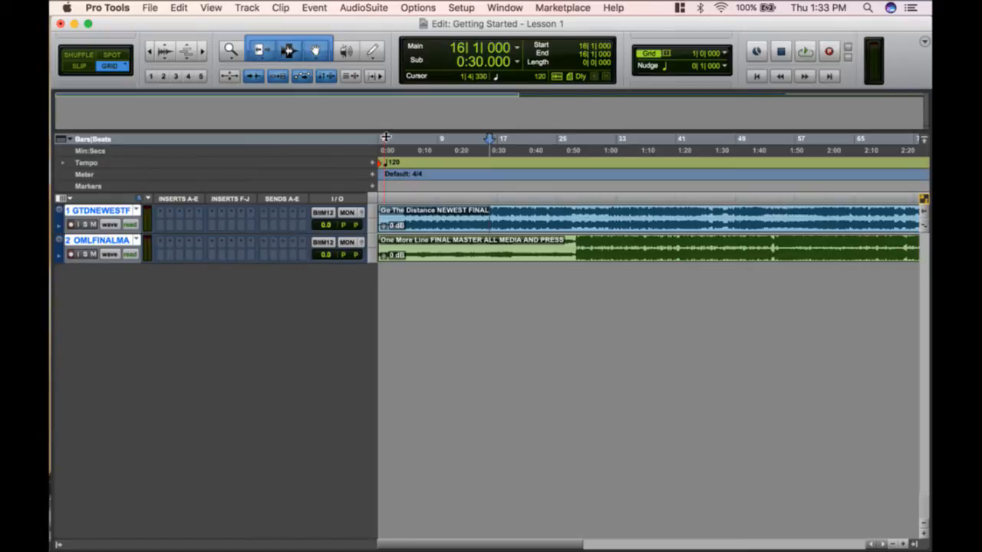
{"action": "left_click", "coordinate": [59, 543]}
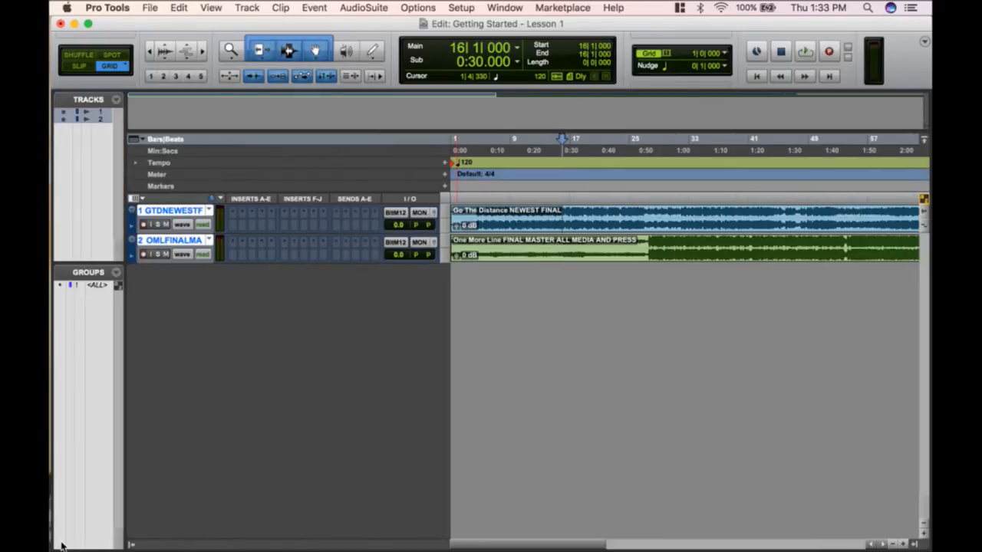
{"action": "left_click", "coordinate": [915, 543]}
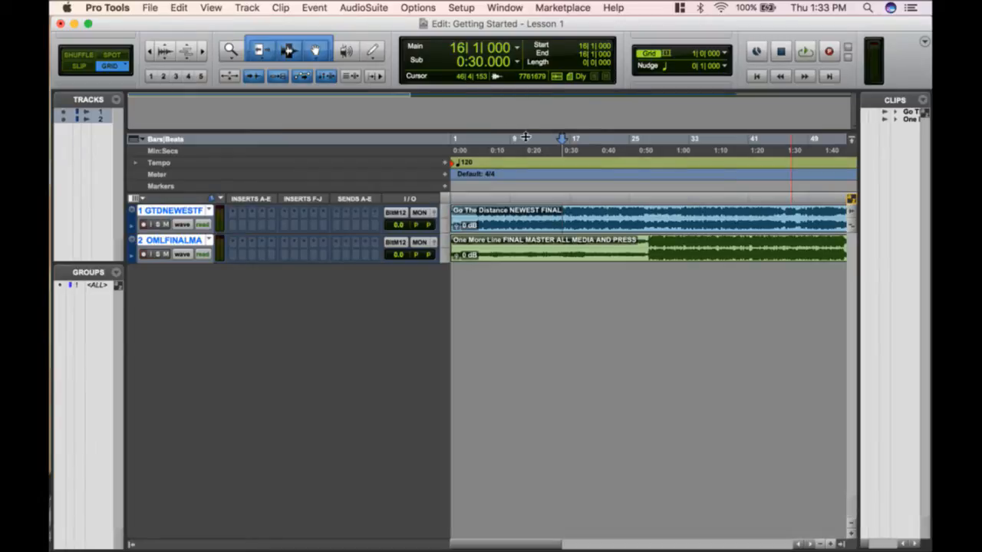
- Enlarge the Universe view above the timeline, and collapse it completely
{"action": "left_click_drag", "start_coordinate": [525, 138], "coordinate": [522, 231]}
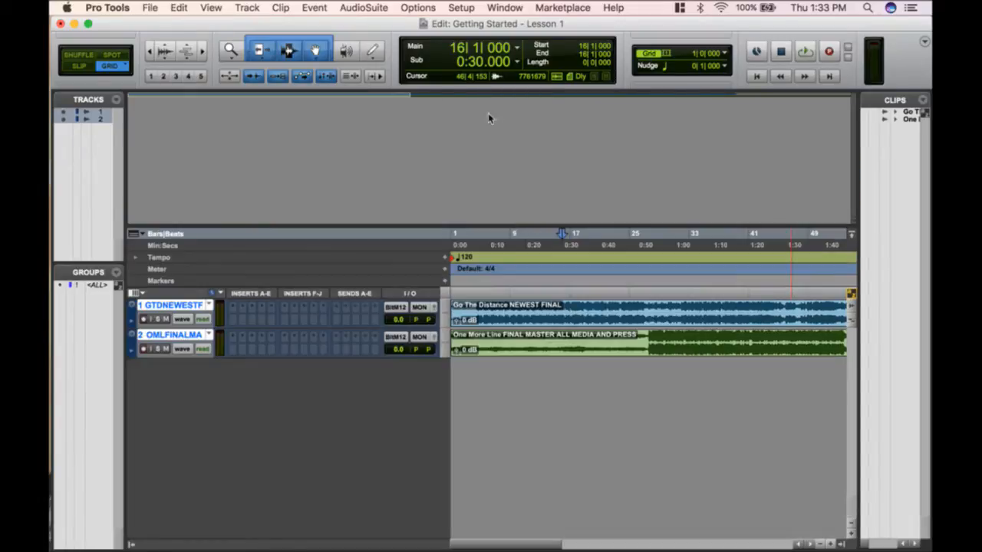
{"action": "left_click_drag", "start_coordinate": [367, 93], "coordinate": [290, 128]}
{"action": "left_click_drag", "start_coordinate": [552, 227], "coordinate": [553, 23]}
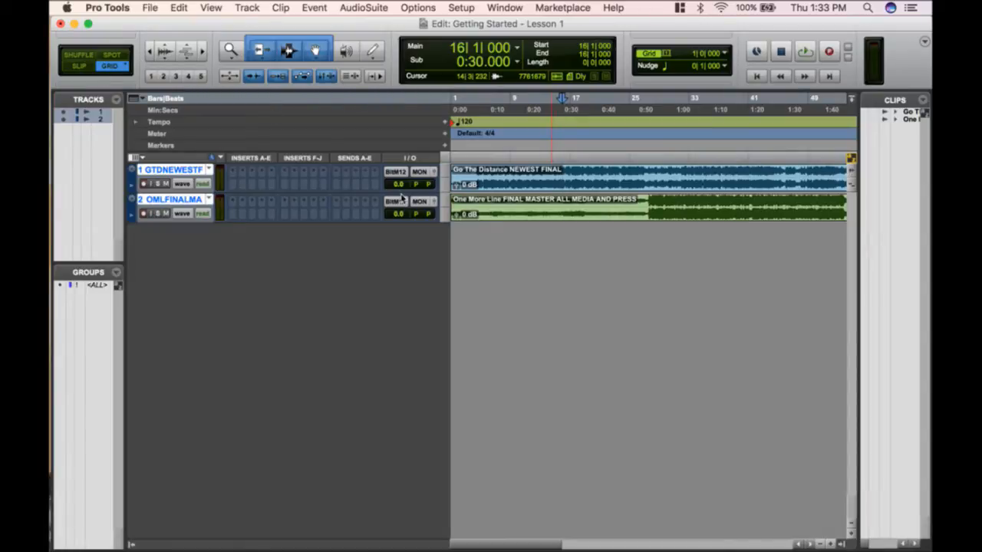
- Stretch the Go The Distance track taller, shrink it to mini height, and enlarge it to fill most of the Edit window
{"action": "left_click_drag", "start_coordinate": [390, 198], "coordinate": [386, 310]}
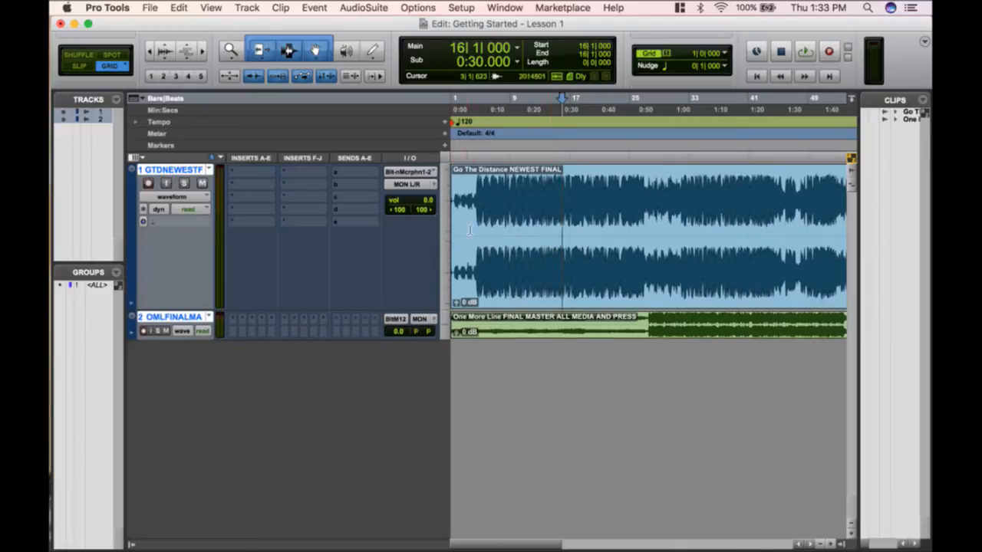
{"action": "left_click_drag", "start_coordinate": [356, 315], "coordinate": [355, 341]}
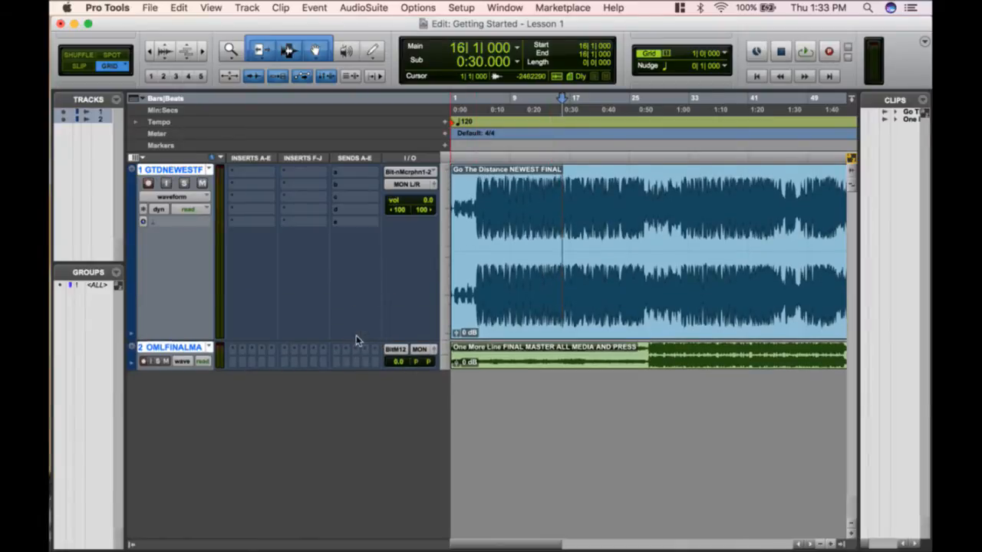
{"action": "left_click", "coordinate": [451, 204]}
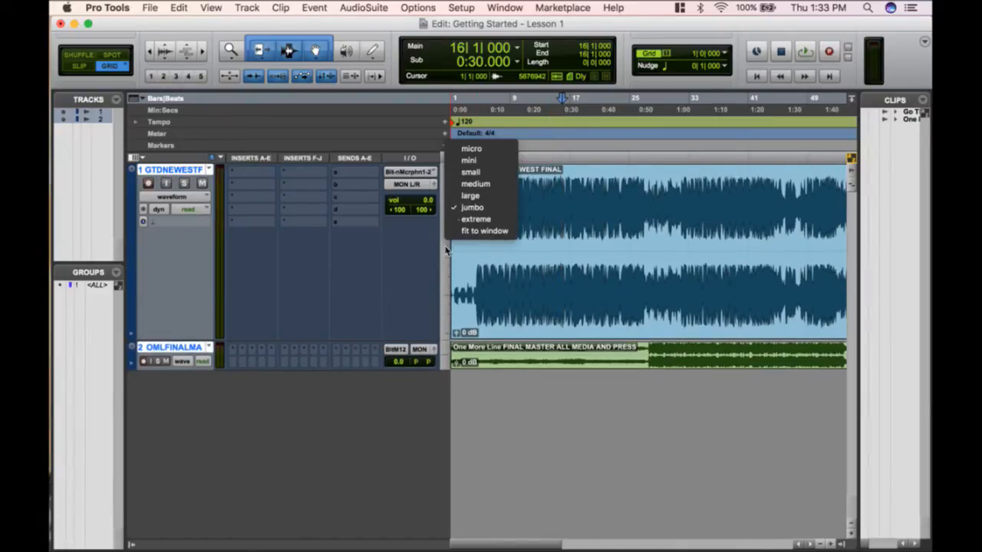
{"action": "left_click", "coordinate": [468, 161]}
{"action": "left_click", "coordinate": [448, 178]}
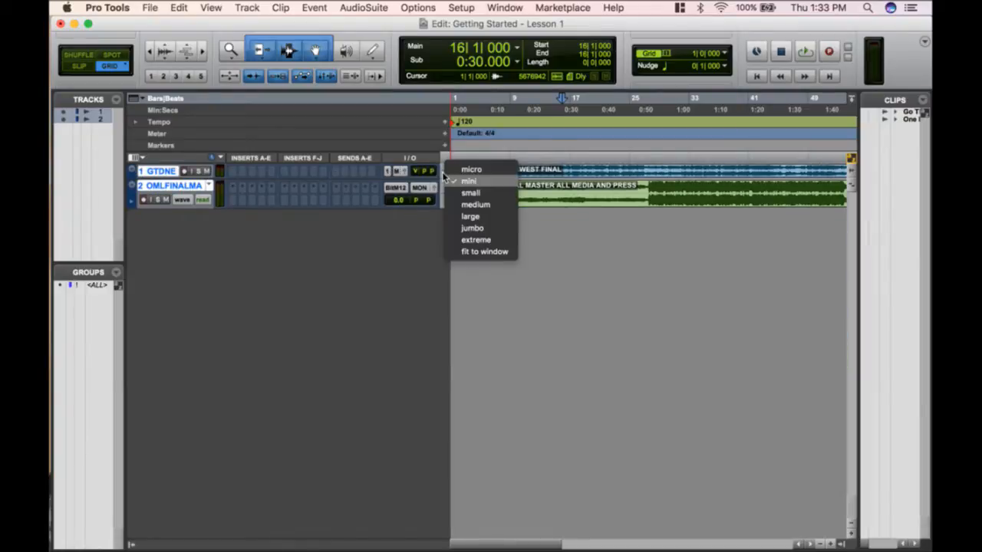
{"action": "left_click", "coordinate": [469, 217]}
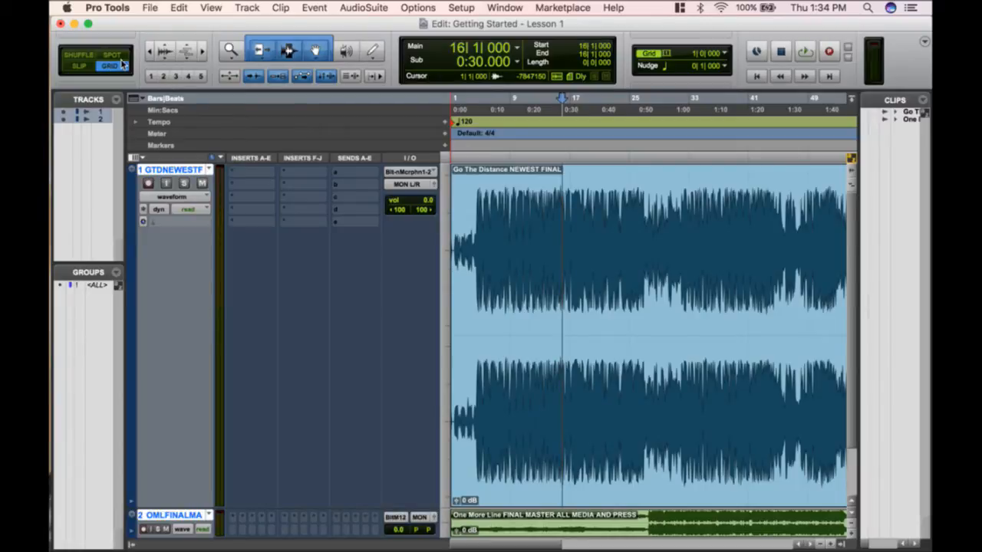
- Move the Go The Distance clip in Absolute Grid mode from the session start so it begins at bar 2
{"action": "key", "text": "super+bracketright"}
{"action": "key", "text": "super+bracketright"}
{"action": "key", "text": "super+bracketright"}
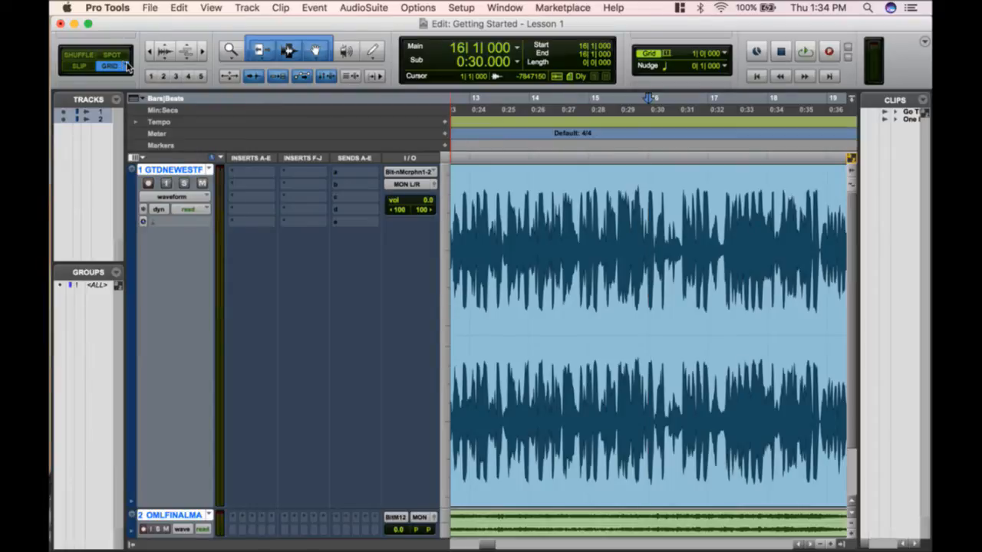
{"action": "left_click", "coordinate": [560, 251]}
{"action": "key", "text": "t"}
{"action": "scroll", "coordinate": [578, 250], "scroll_direction": "left", "scroll_amount": 15}
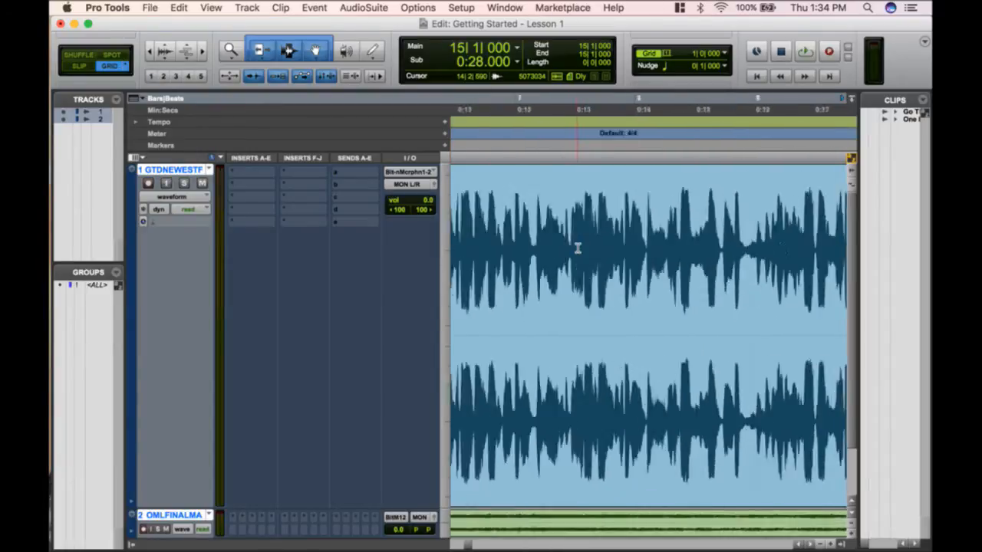
{"action": "left_click", "coordinate": [650, 55]}
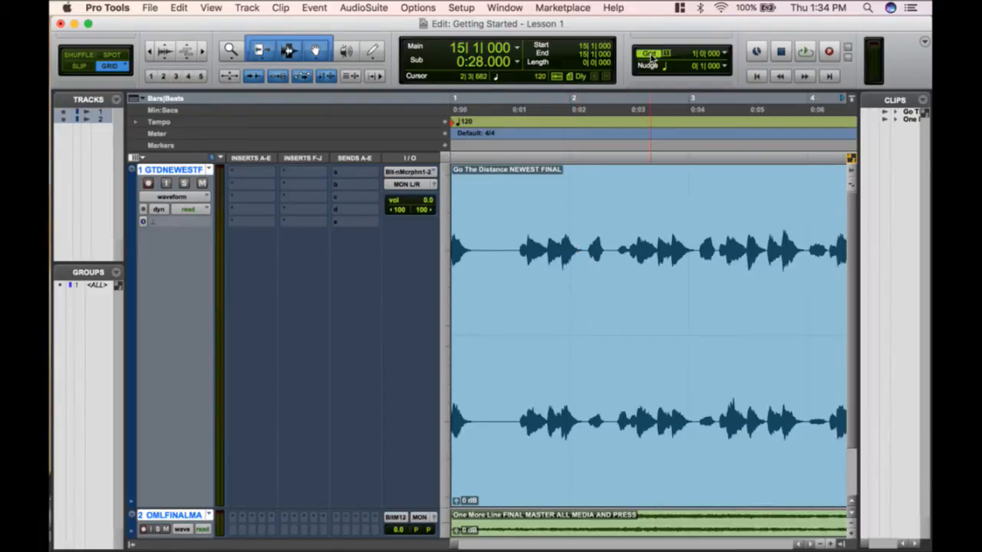
{"action": "left_click", "coordinate": [556, 450]}
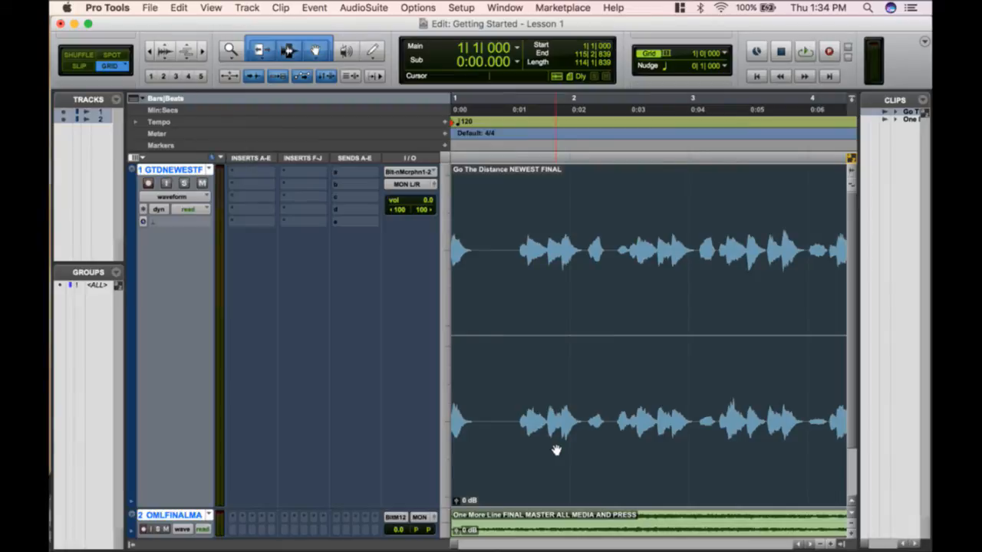
{"action": "left_click_drag", "start_coordinate": [556, 450], "coordinate": [657, 449]}
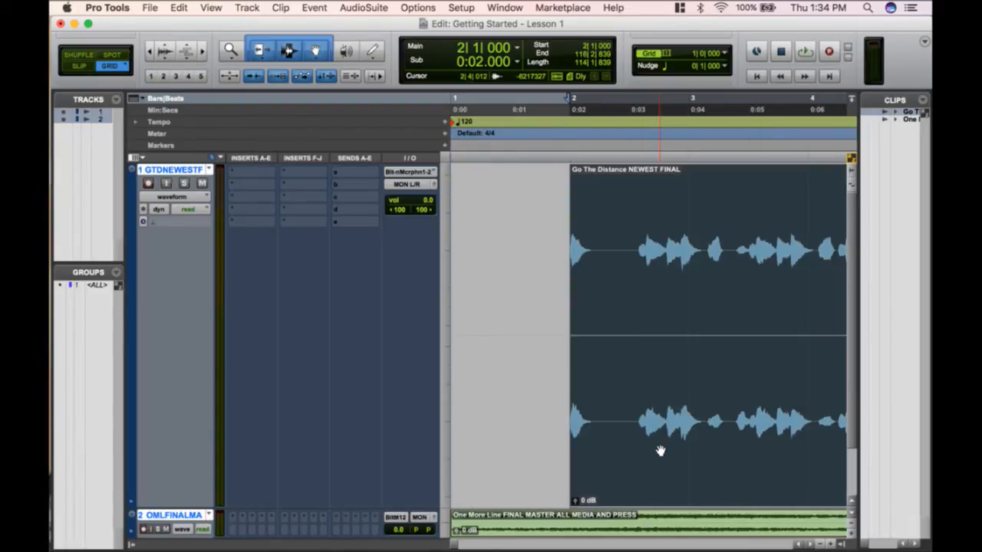
- Keep Absolute Grid selected and trim the start of the Go The Distance clip to an off-grid point about midway through bar 2
{"action": "left_click", "coordinate": [128, 69]}
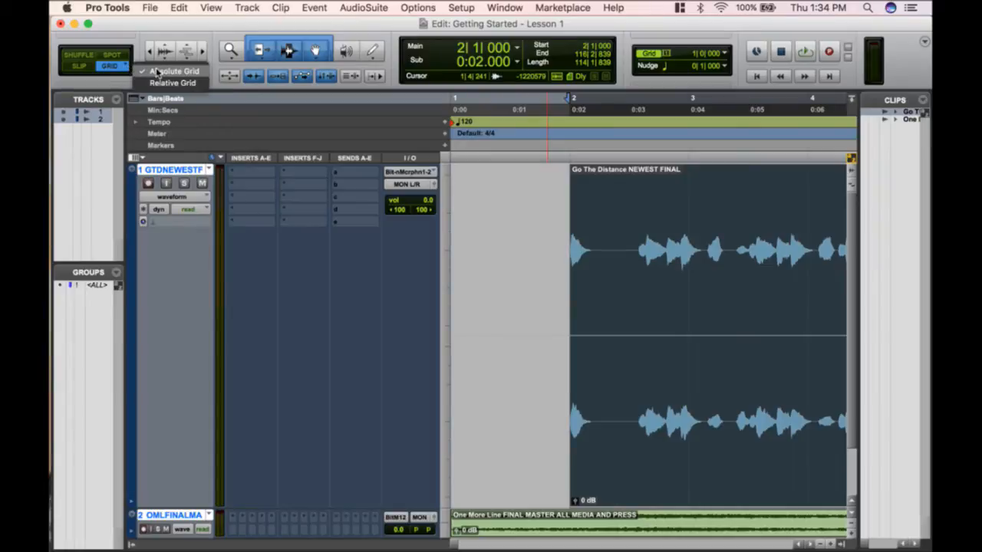
{"action": "left_click", "coordinate": [173, 71]}
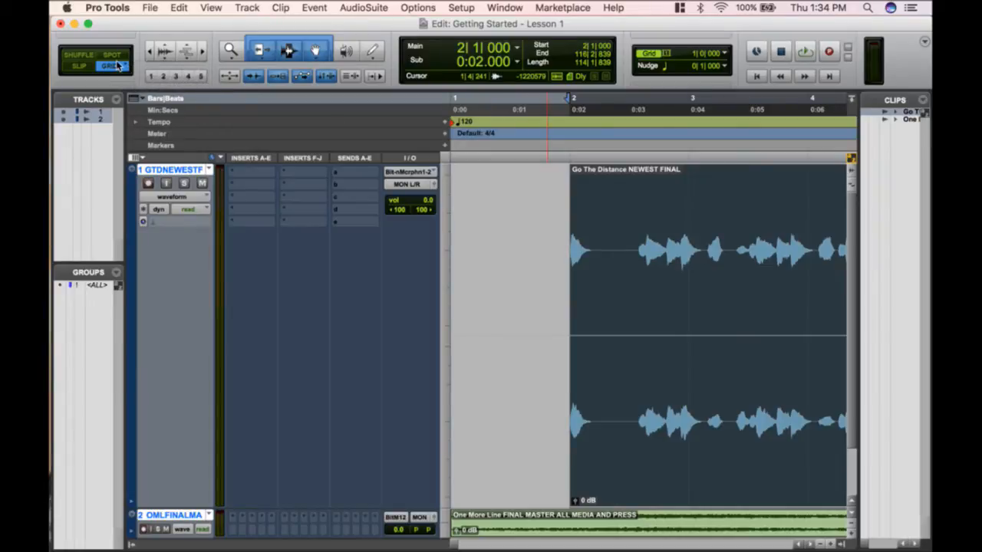
{"action": "left_click", "coordinate": [626, 261]}
{"action": "key", "text": "a"}
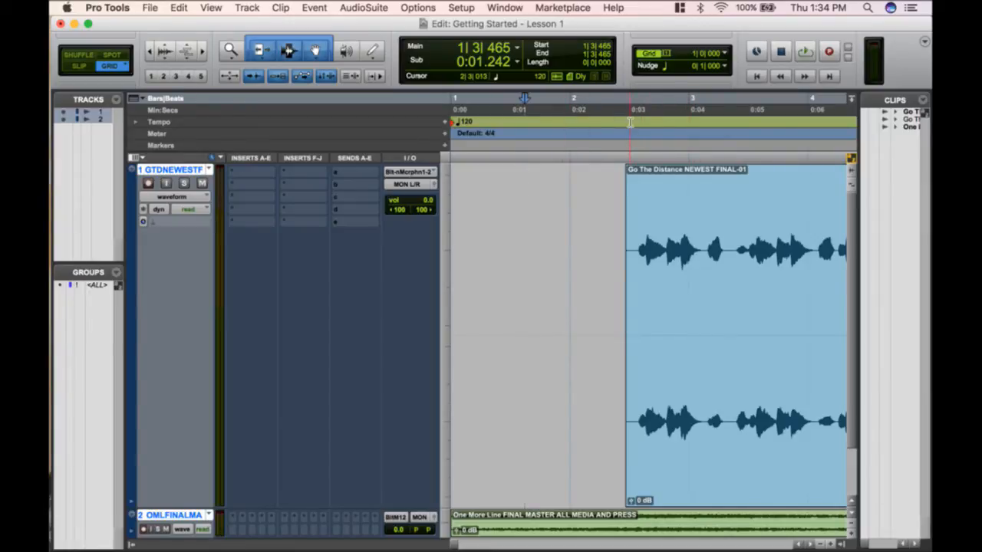
- Switch to Relative Grid mode and move the trimmed Go The Distance clip one bar later, to 3|2|840
{"action": "left_click", "coordinate": [125, 67]}
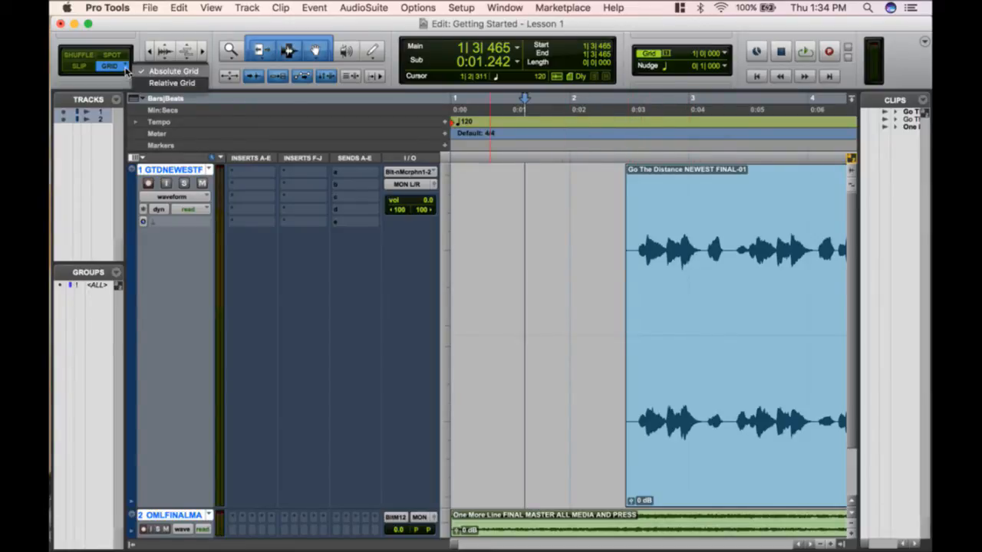
{"action": "left_click", "coordinate": [172, 83]}
{"action": "left_click_drag", "start_coordinate": [735, 436], "coordinate": [821, 427]}
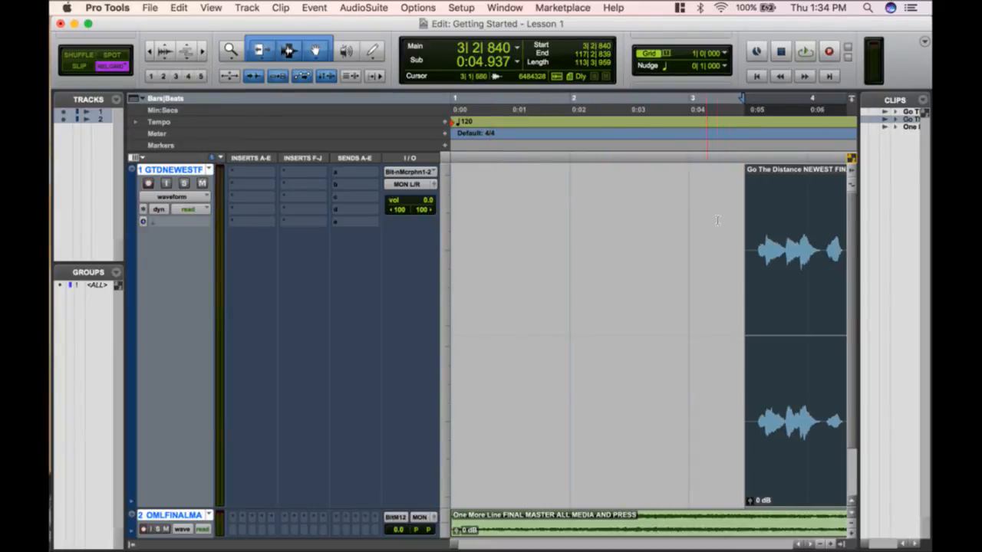
{"action": "scroll", "coordinate": [736, 323], "scroll_direction": "right", "scroll_amount": 5}
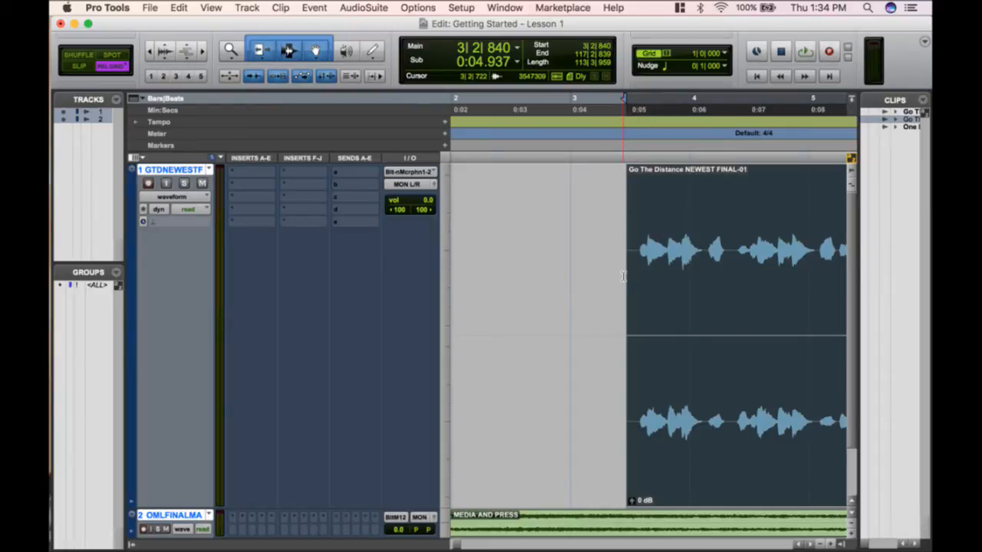
- Switch back to Absolute Grid mode and snap the trimmed Go The Distance clip to the start of bar 3
{"action": "left_click", "coordinate": [124, 66]}
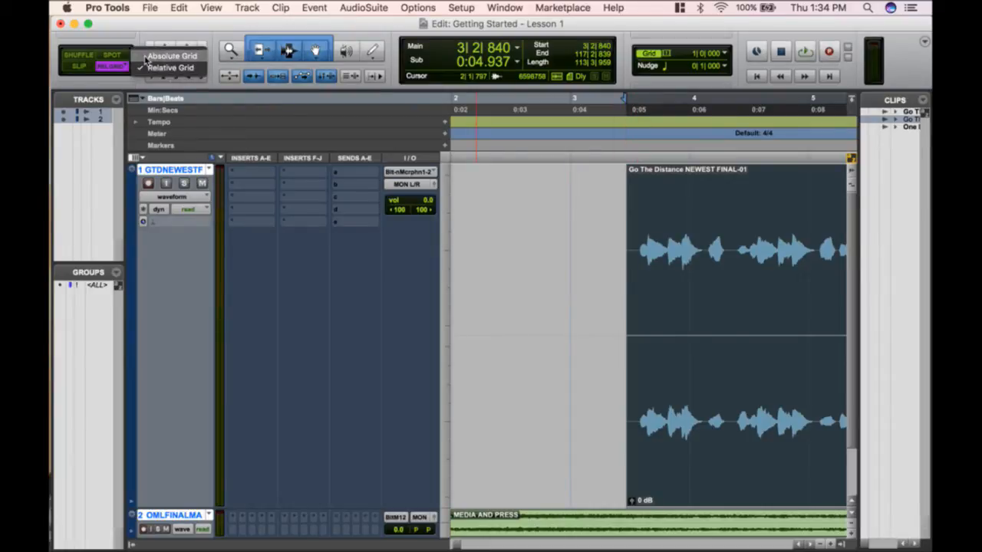
{"action": "left_click", "coordinate": [147, 56]}
{"action": "left_click_drag", "start_coordinate": [728, 443], "coordinate": [699, 455]}
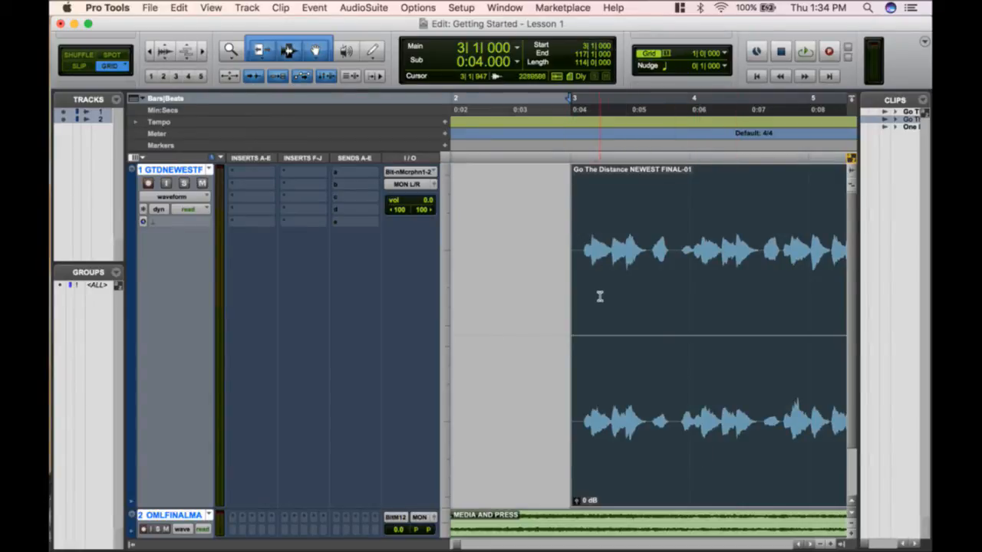
- Move the trimmed clip back to bar 1, and slide it freely in Slip mode to 1|3|309
{"action": "scroll", "coordinate": [541, 220], "scroll_direction": "left", "scroll_amount": 3}
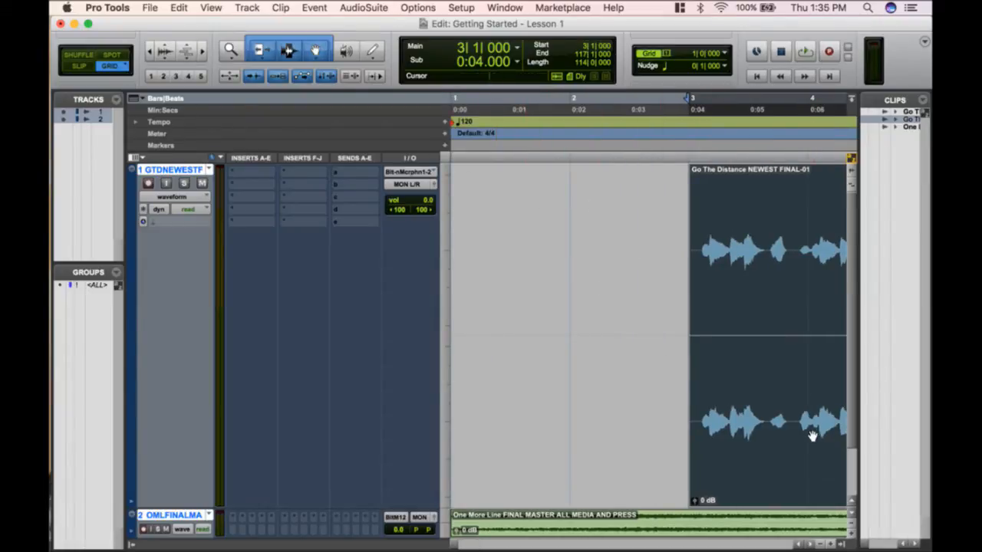
{"action": "left_click_drag", "start_coordinate": [811, 431], "coordinate": [241, 376]}
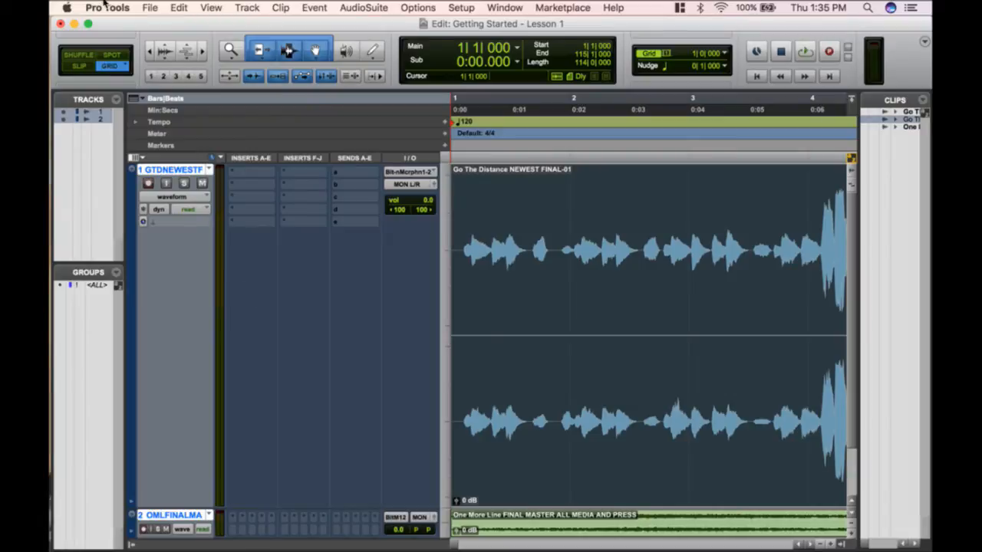
{"action": "left_click", "coordinate": [85, 66]}
{"action": "left_click_drag", "start_coordinate": [555, 416], "coordinate": [620, 438]}
- Switch to Spot mode and spot the trimmed Go The Distance clip to start at bar 2, and again to start at bar 1
{"action": "left_click", "coordinate": [119, 57]}
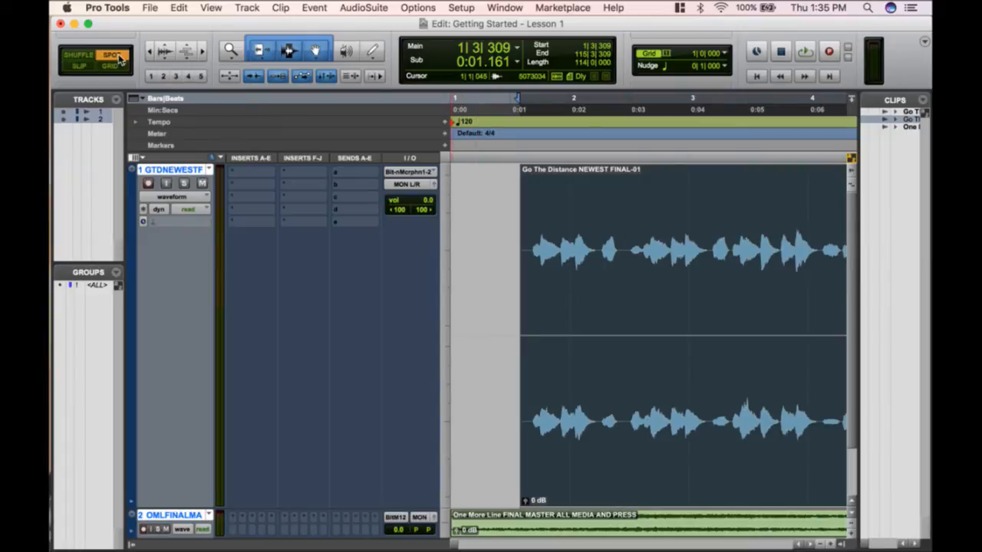
{"action": "left_click", "coordinate": [710, 460]}
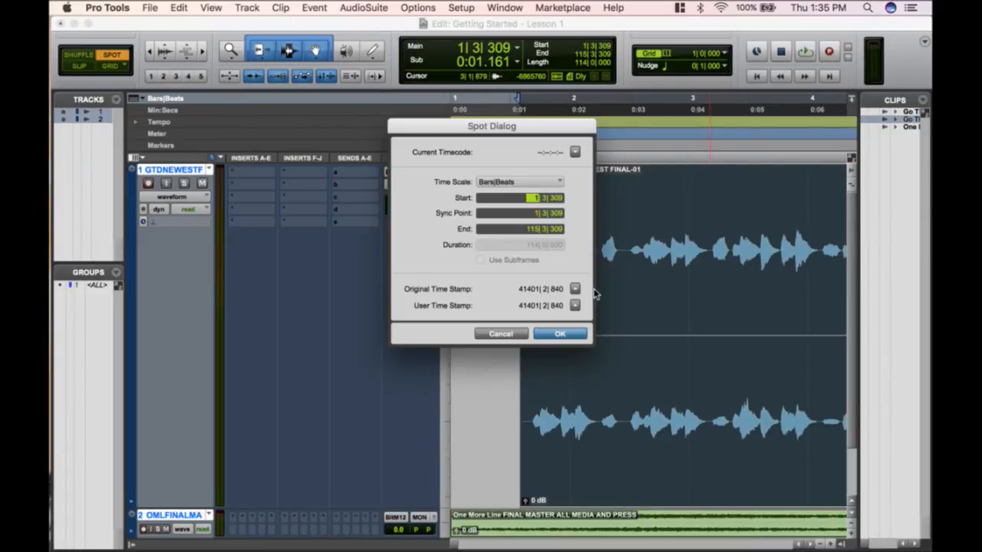
{"action": "type", "text": "2"}
{"action": "key", "text": "Return"}
{"action": "left_click", "coordinate": [790, 445]}
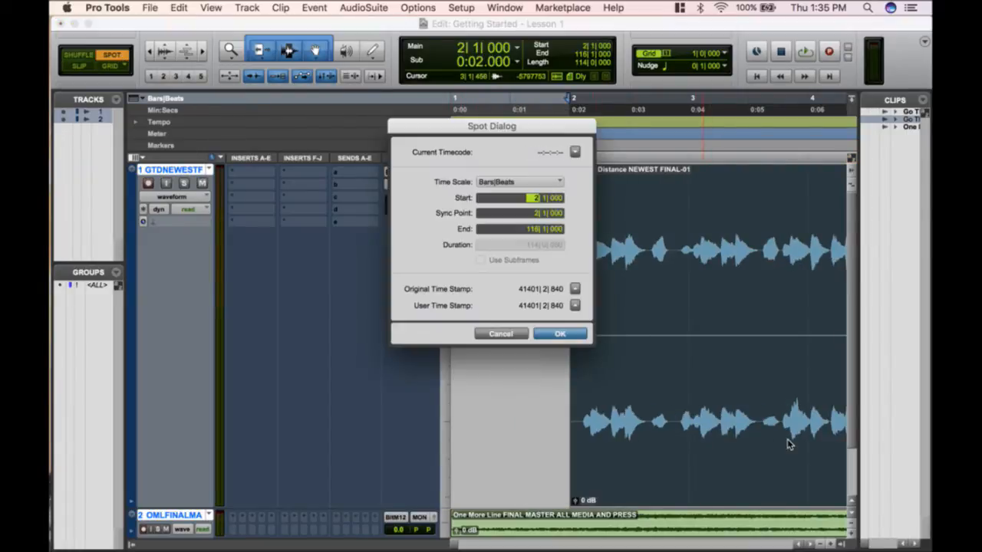
{"action": "type", "text": "1"}
{"action": "key", "text": "Return"}
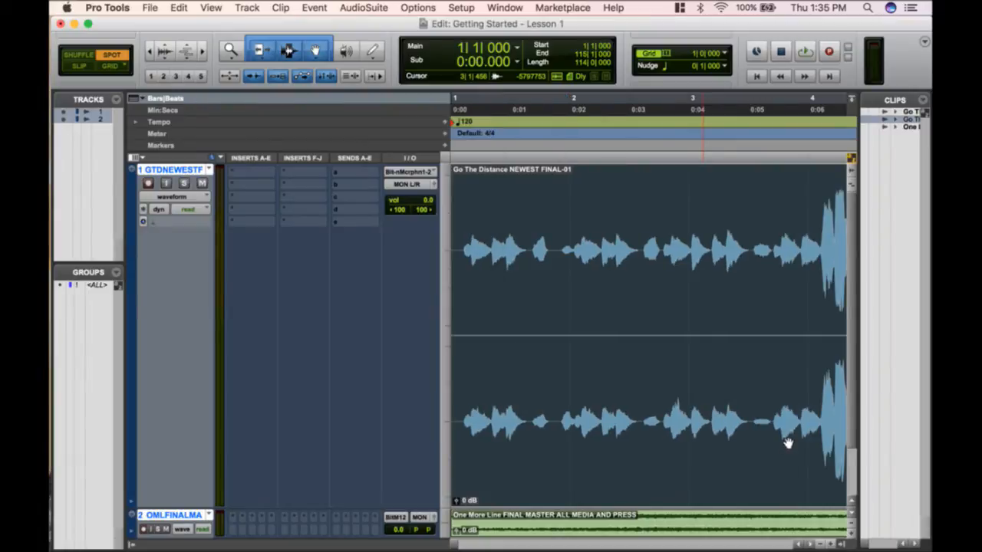
- Switch to Shuffle mode and delete about four bars of the Go The Distance clip starting at 8|3|089
{"action": "left_click", "coordinate": [79, 55]}
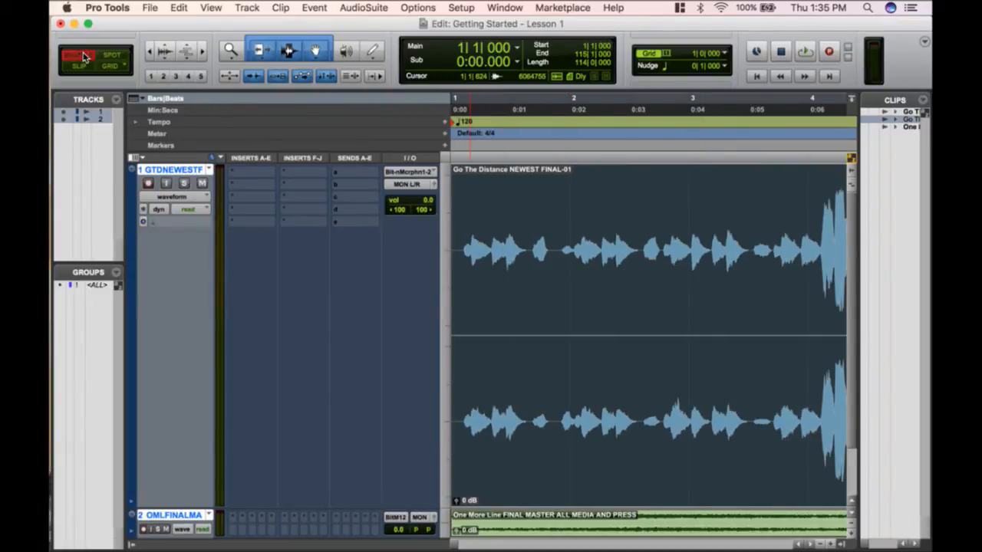
{"action": "scroll", "coordinate": [567, 251], "scroll_direction": "down", "scroll_amount": 3}
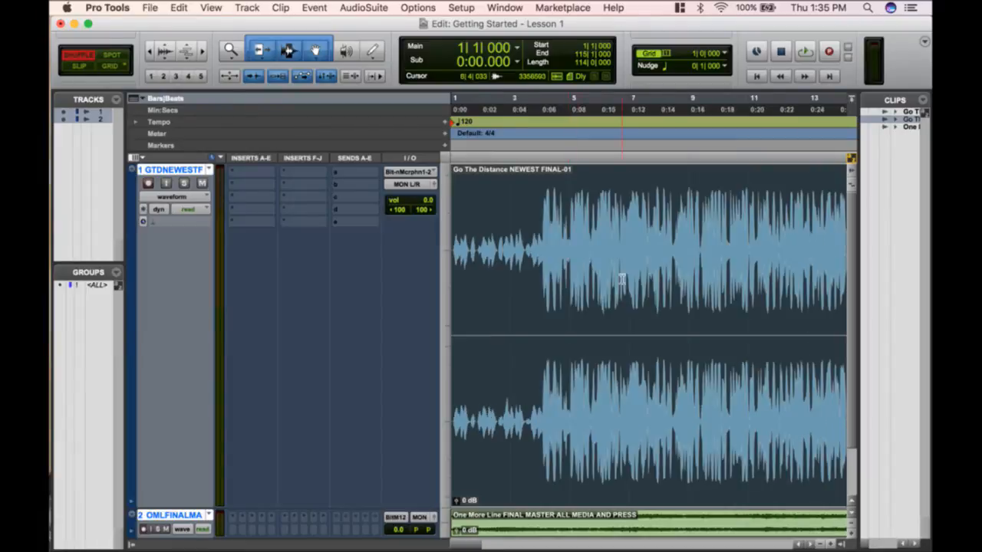
{"action": "scroll", "coordinate": [606, 269], "scroll_direction": "right", "scroll_amount": 3}
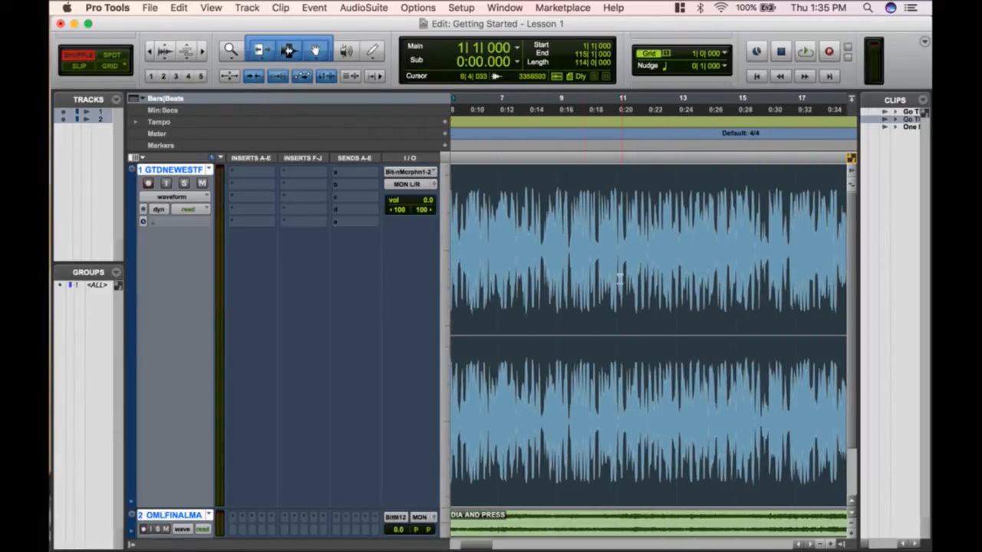
{"action": "left_click_drag", "start_coordinate": [543, 253], "coordinate": [662, 226]}
{"action": "key", "text": "Delete"}
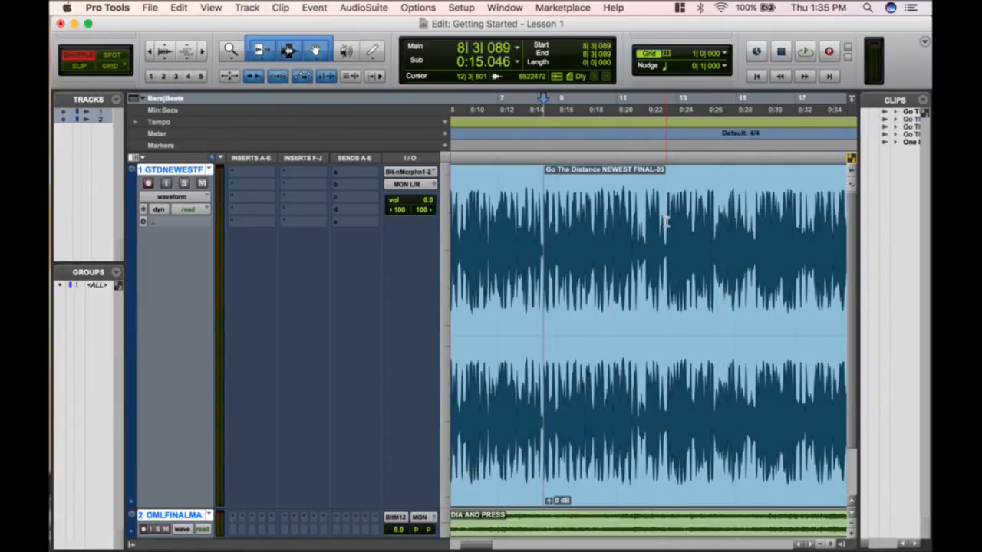
- Switch to Grid mode and delete the Go The Distance audio from the start of bar 7 to the start of bar 16
{"action": "left_click", "coordinate": [120, 68]}
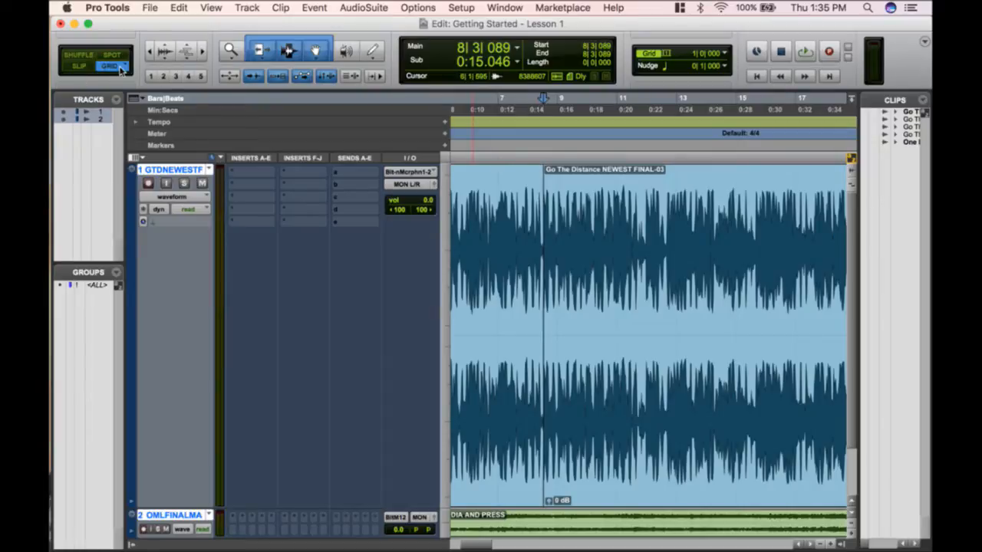
{"action": "left_click_drag", "start_coordinate": [766, 292], "coordinate": [505, 290]}
{"action": "key", "text": "Delete"}
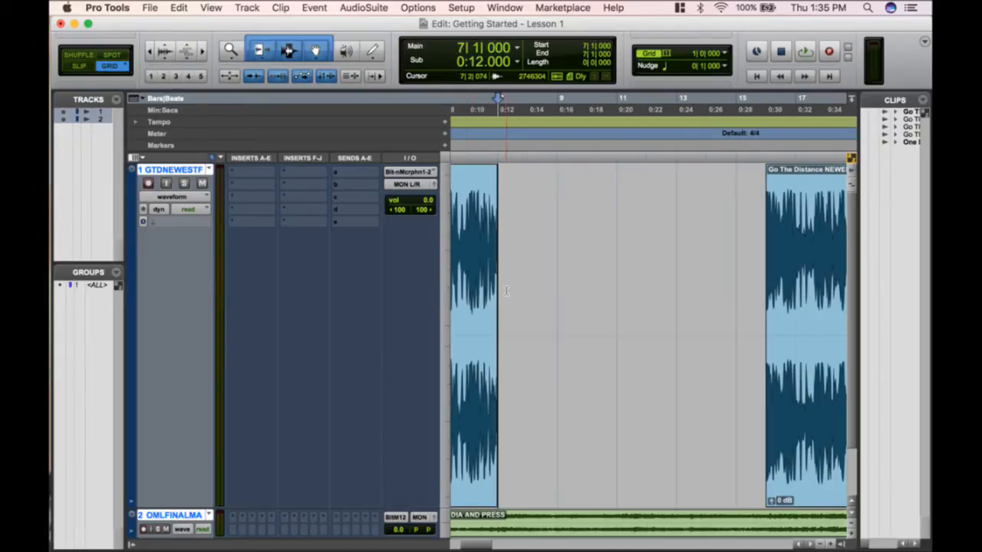
- In Shuffle mode, snap the clip at bar 16 against the end of the preceding clip at bar 7, and undo the move
{"action": "key", "text": "F1"}
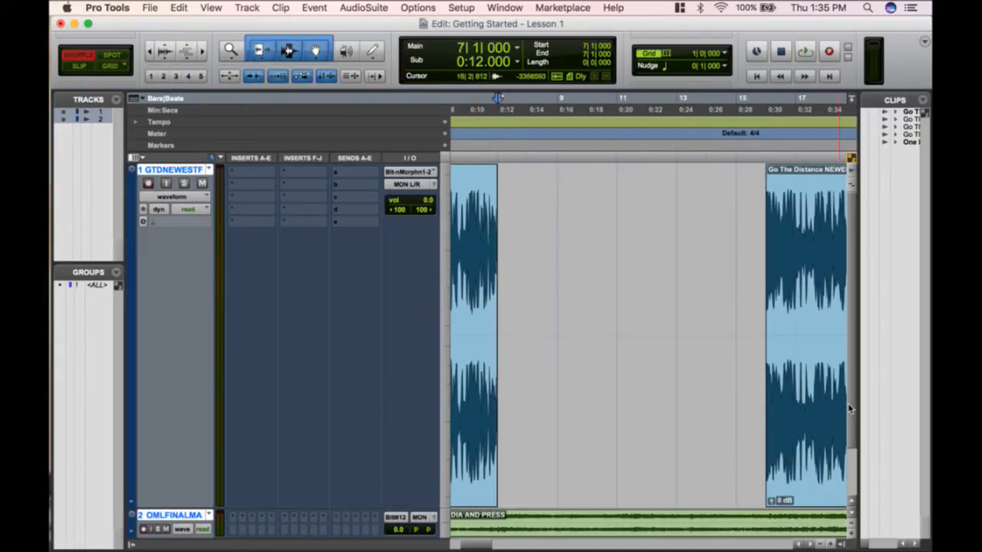
{"action": "key", "text": "super+z"}
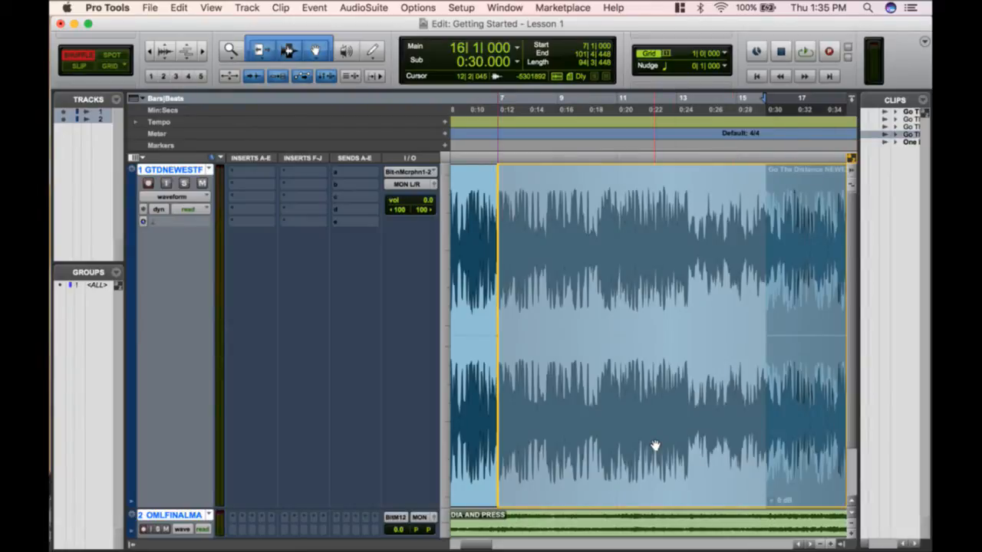
{"action": "key", "text": "Delete"}
{"action": "key", "text": "super+z"}
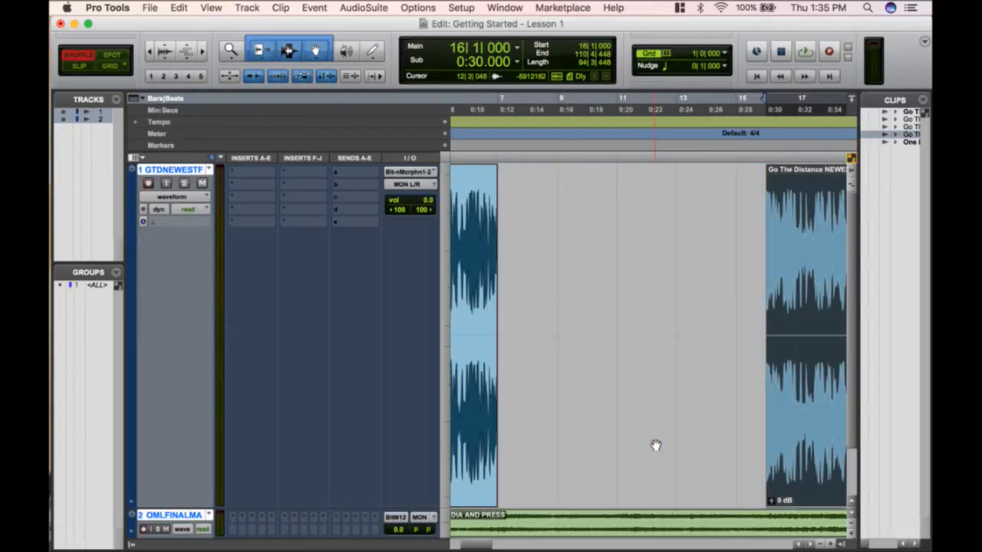
- Move the first Go The Distance clip to bar 6 in Grid mode, and snap it back to bar 1 in Shuffle mode
{"action": "scroll", "coordinate": [532, 353], "scroll_direction": "left", "scroll_amount": 5}
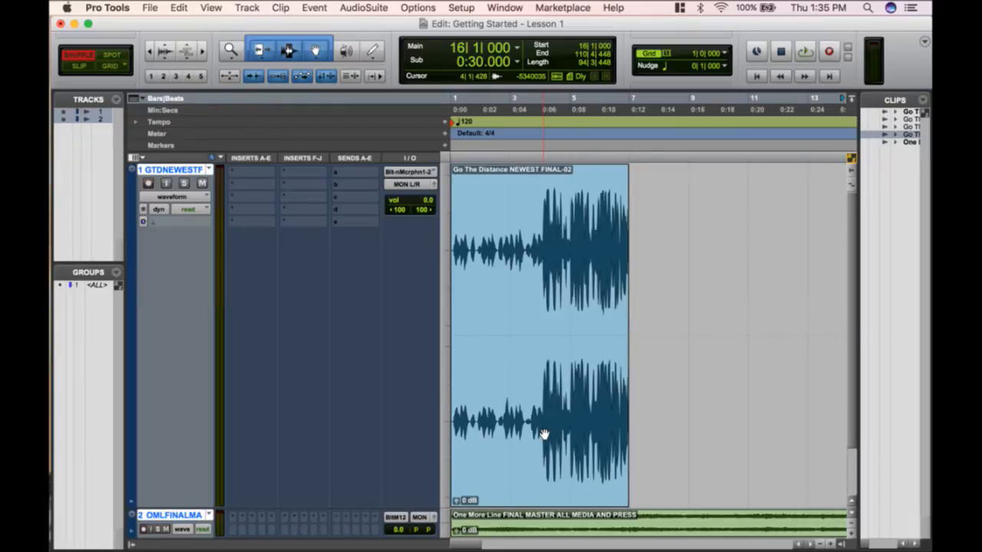
{"action": "left_click", "coordinate": [115, 66]}
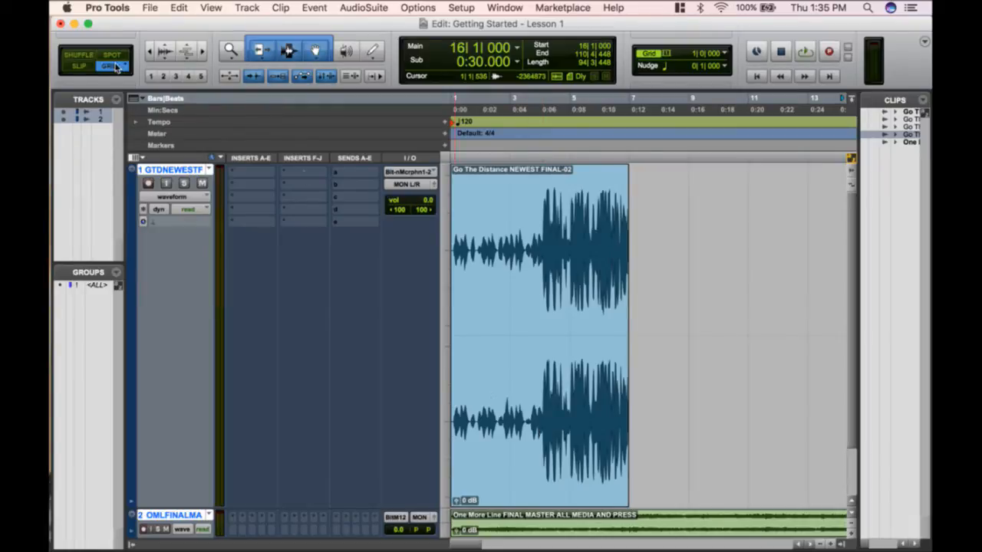
{"action": "left_click_drag", "start_coordinate": [563, 421], "coordinate": [711, 412]}
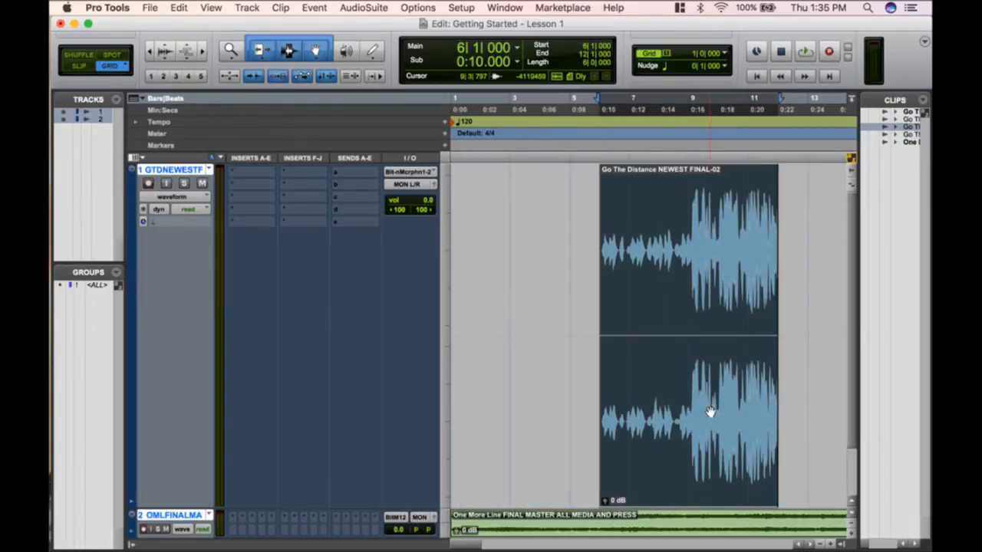
{"action": "left_click", "coordinate": [80, 56]}
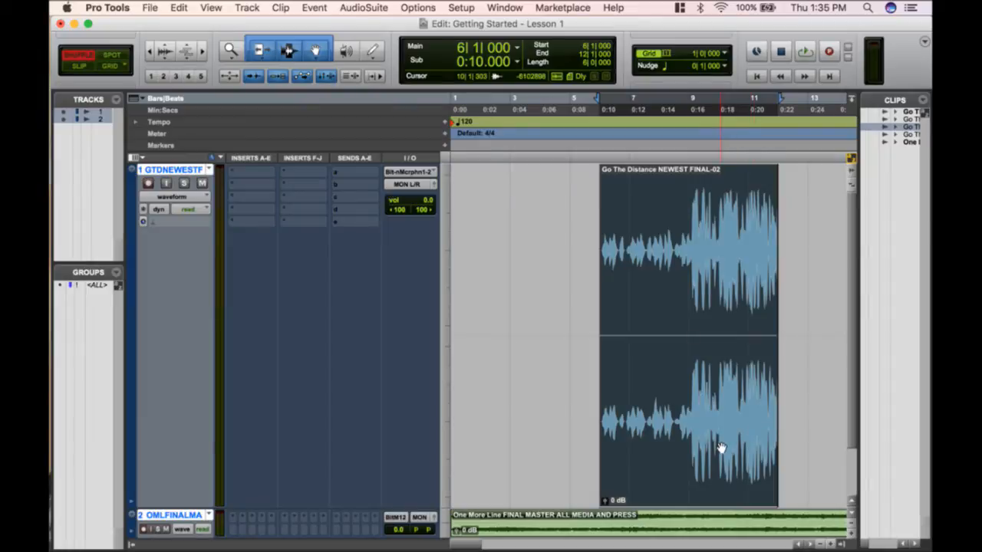
{"action": "left_click_drag", "start_coordinate": [721, 448], "coordinate": [505, 446]}
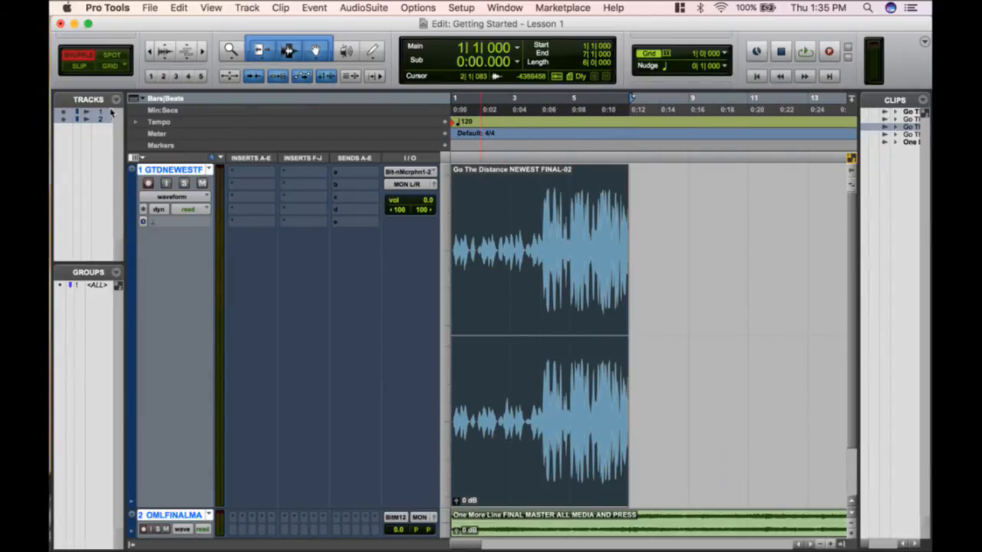
- Return to Grid mode, and zoom the timeline horizontally in and back out
{"action": "left_click", "coordinate": [112, 66]}
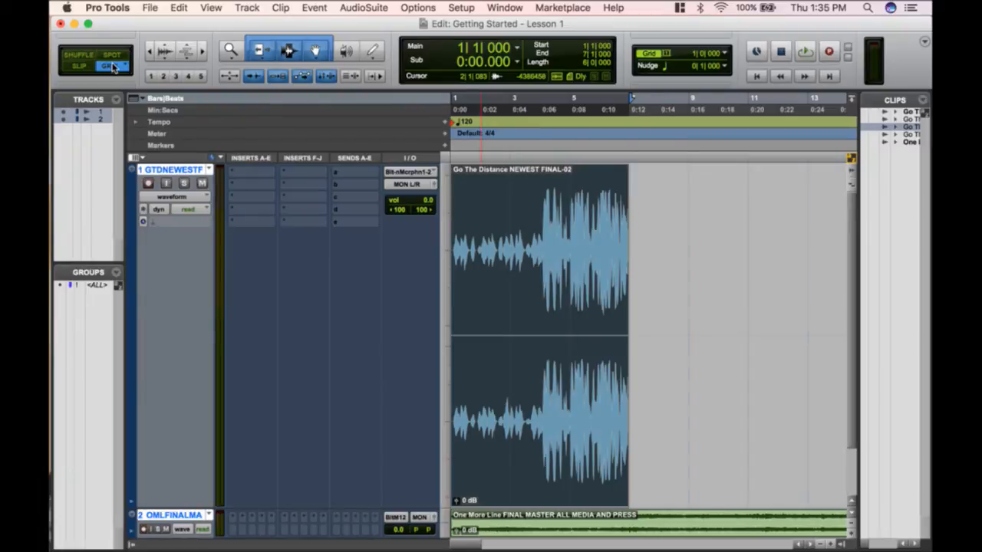
{"action": "left_click", "coordinate": [205, 52]}
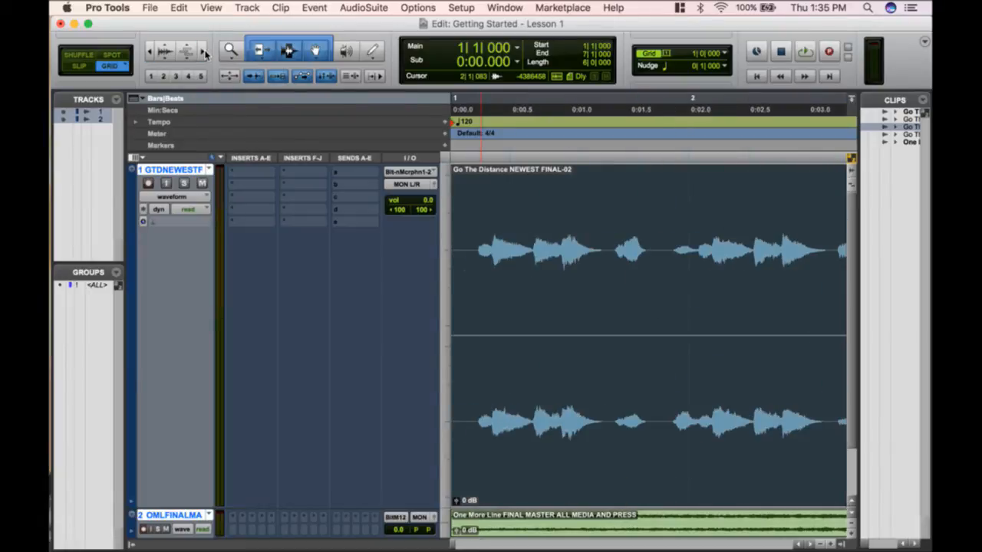
{"action": "left_click", "coordinate": [149, 52]}
{"action": "left_click", "coordinate": [150, 53]}
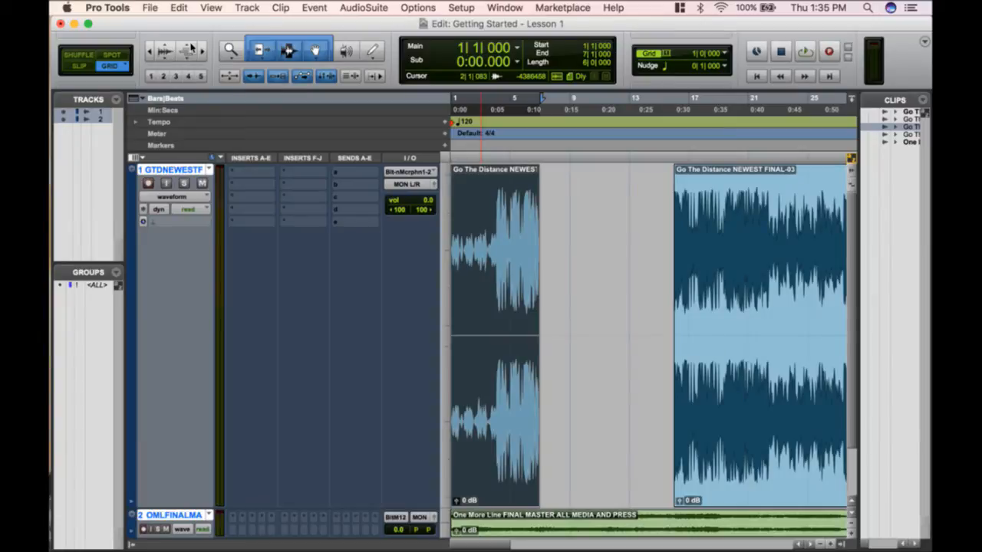
- Recall the stored zoom presets 1 to 4 repeatedly to compare their horizontal magnifications of the timeline
{"action": "left_click", "coordinate": [163, 76]}
{"action": "left_click", "coordinate": [176, 76]}
{"action": "left_click", "coordinate": [188, 76]}
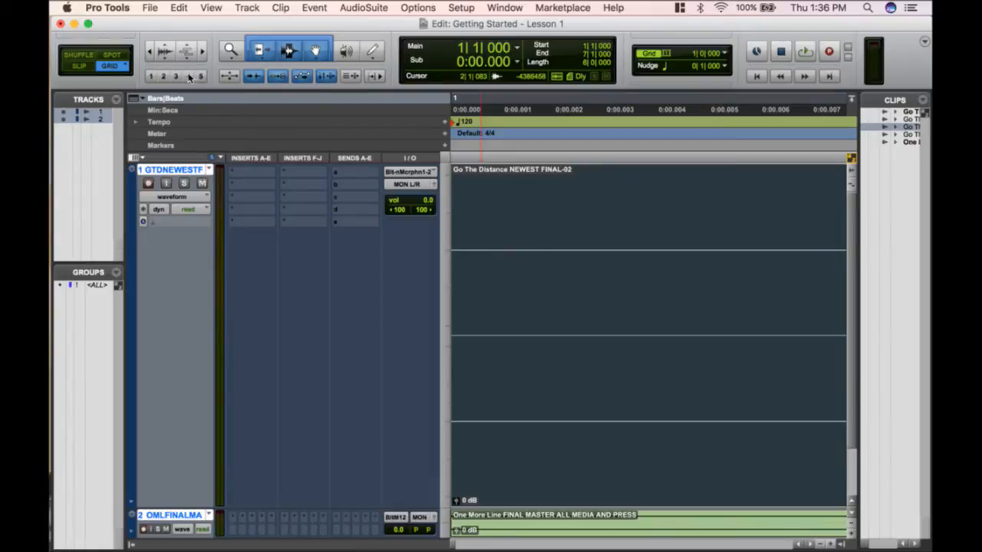
{"action": "left_click", "coordinate": [188, 76]}
{"action": "left_click", "coordinate": [175, 75]}
{"action": "left_click", "coordinate": [163, 75]}
{"action": "left_click", "coordinate": [188, 76]}
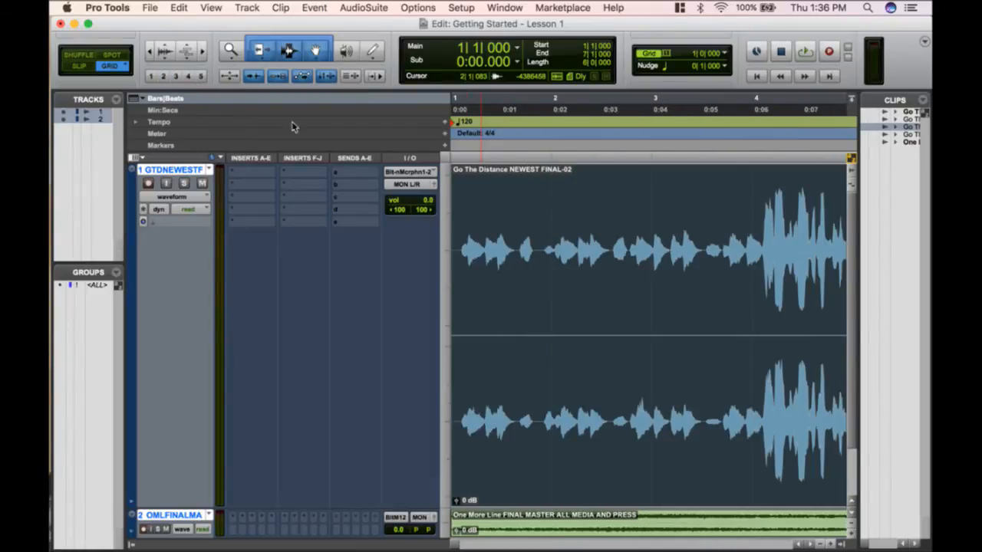
{"action": "left_click", "coordinate": [151, 79]}
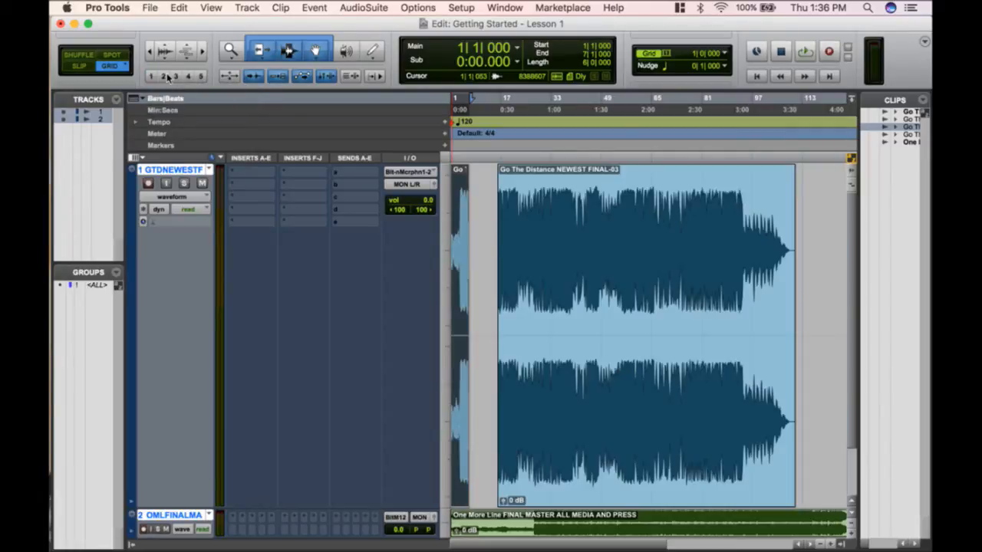
{"action": "left_click", "coordinate": [166, 75]}
{"action": "left_click", "coordinate": [153, 76]}
{"action": "left_click", "coordinate": [176, 76]}
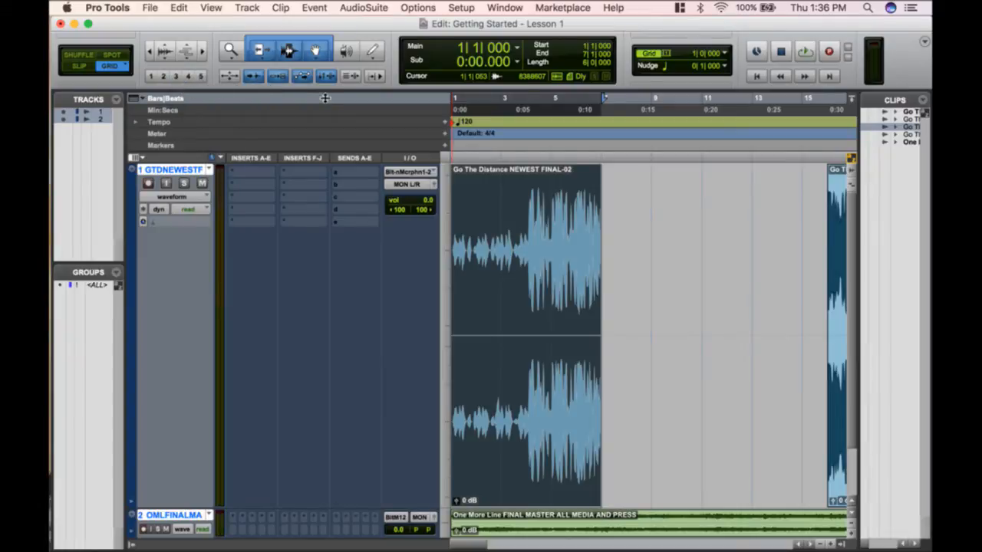
- Zoom in twice on the first Go The Distance clip with the Zoomer tool, and zoom back out twice
{"action": "left_click", "coordinate": [232, 49]}
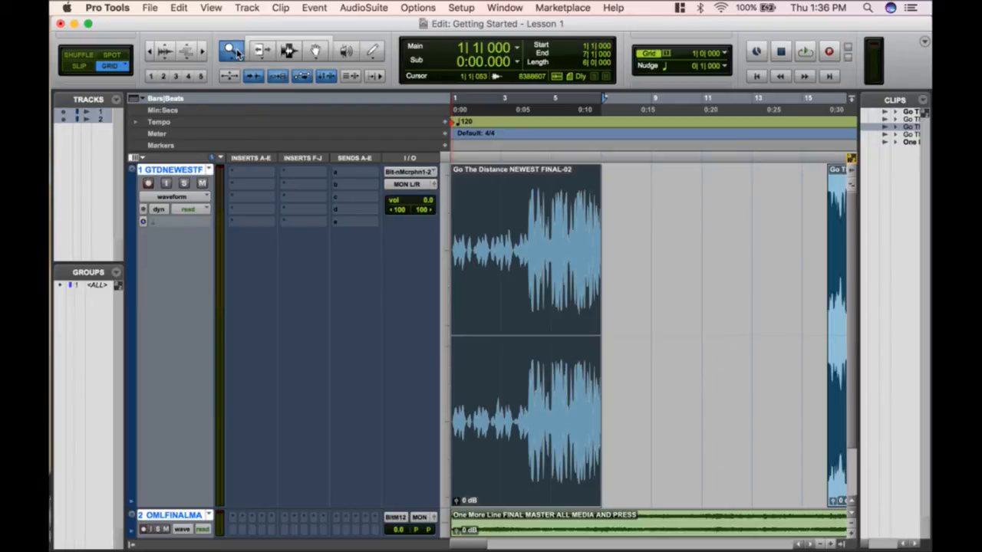
{"action": "left_click", "coordinate": [558, 281]}
{"action": "left_click", "coordinate": [558, 283]}
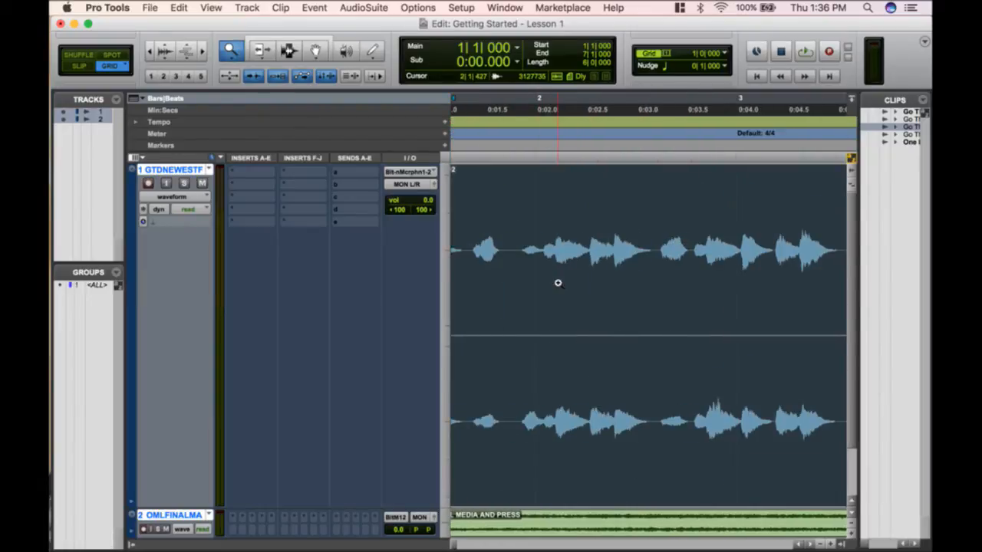
{"action": "left_click", "coordinate": [557, 283], "text": "alt"}
{"action": "left_click", "coordinate": [557, 283], "text": "alt"}
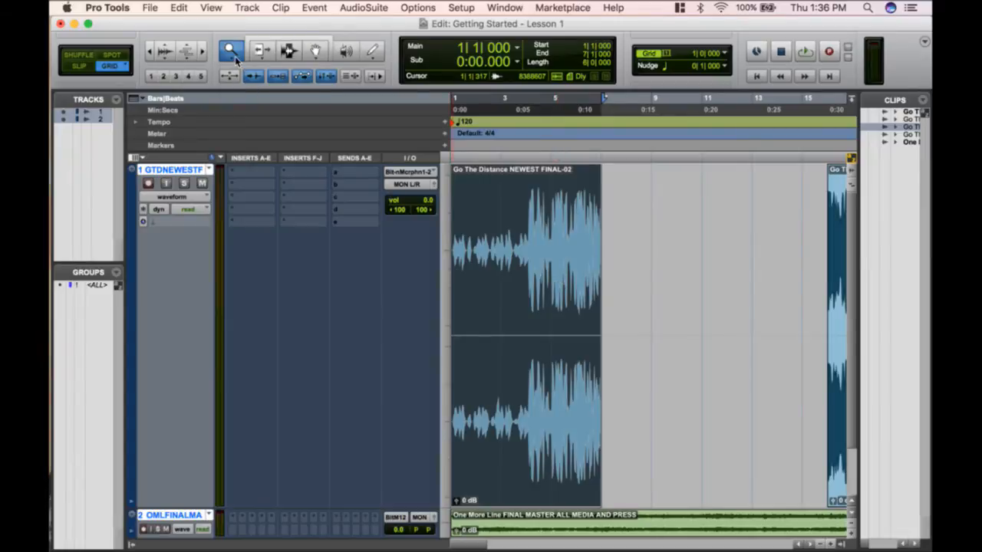
- Set the Zoomer to Single Zoom mode, and use it to zoom in once and out once on the Go The Distance track
{"action": "left_click_drag", "start_coordinate": [234, 56], "coordinate": [291, 81]}
{"action": "left_click", "coordinate": [540, 249]}
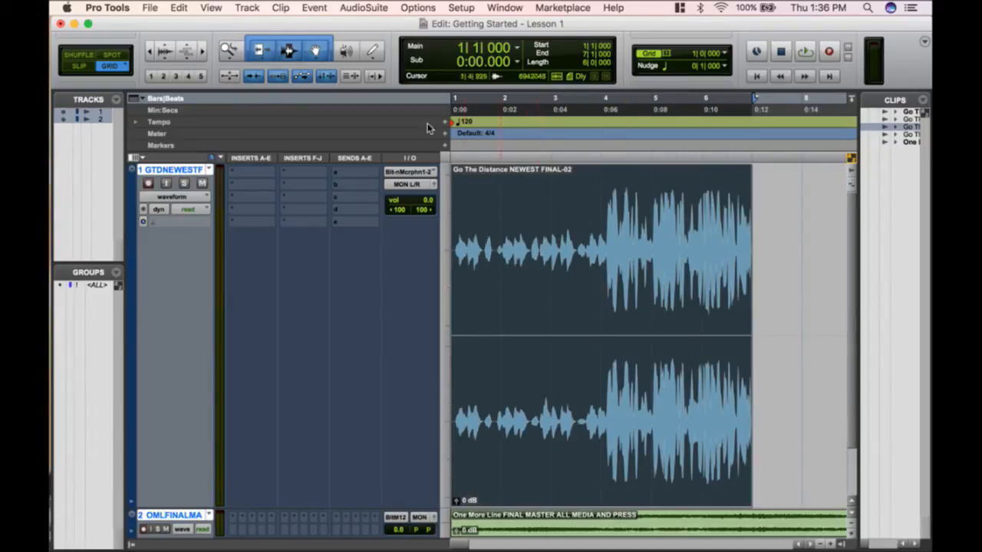
{"action": "left_click", "coordinate": [231, 60]}
{"action": "left_click", "coordinate": [635, 275], "text": "alt"}
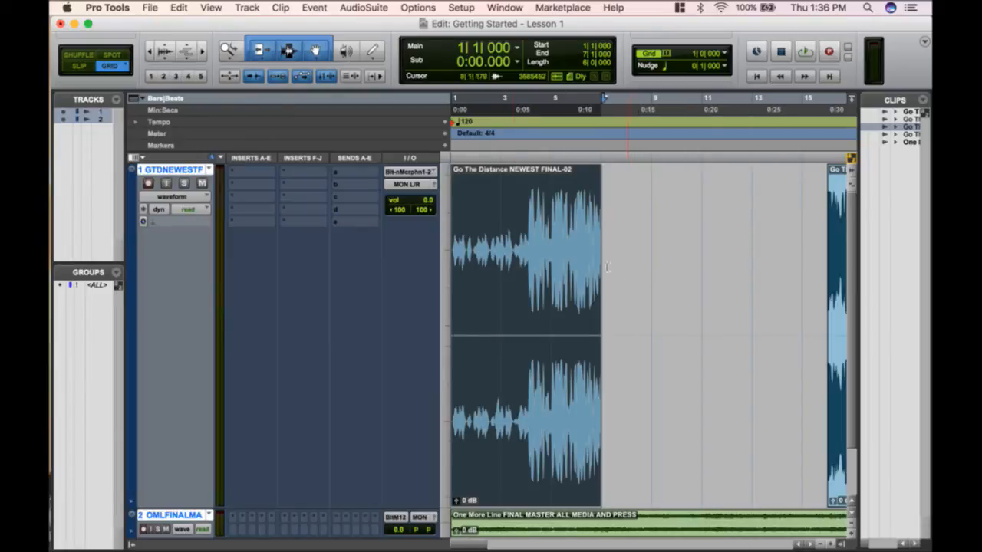
- Trim the end of the first Go The Distance clip back to the start of bar 6 with the Trim tool
{"action": "left_click", "coordinate": [262, 51]}
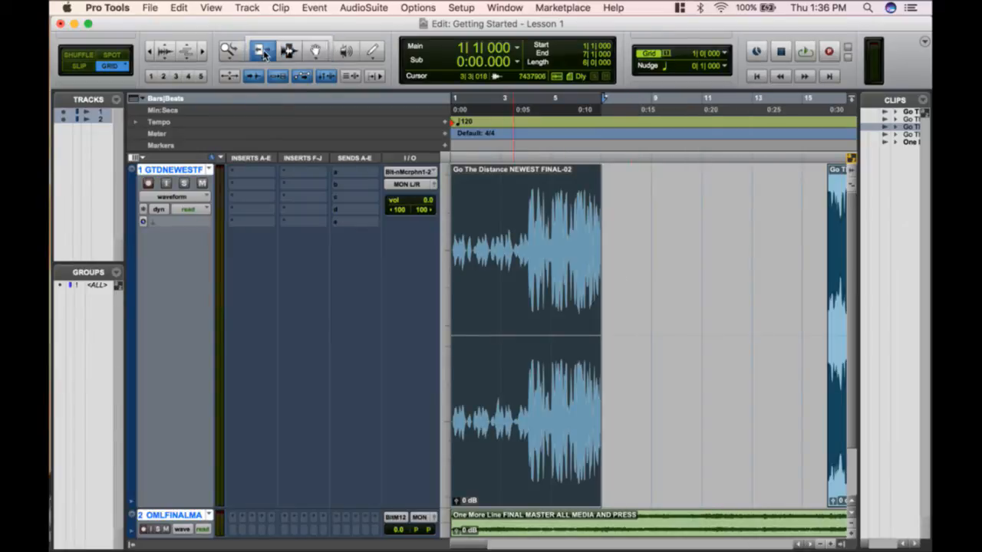
{"action": "scroll", "coordinate": [624, 271], "scroll_direction": "up", "scroll_amount": 5}
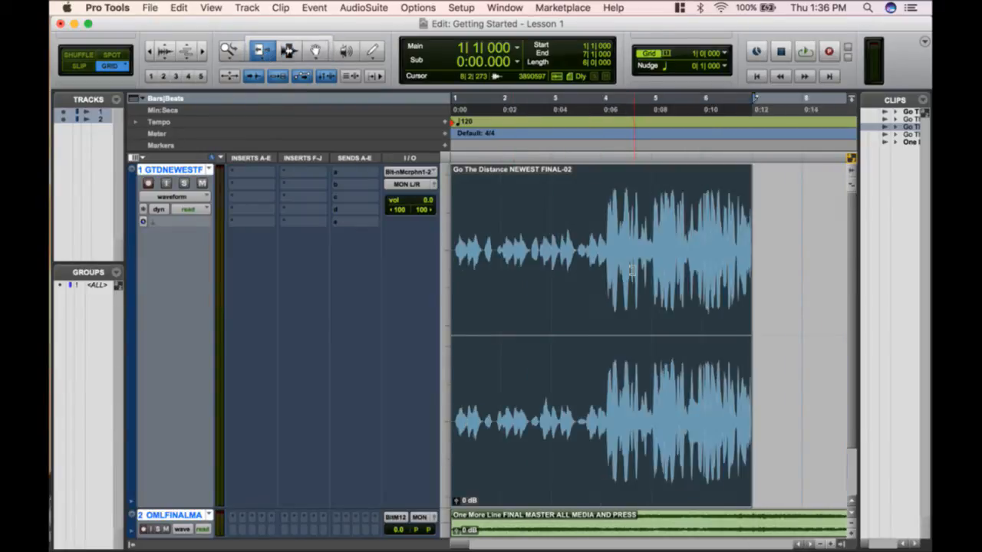
{"action": "scroll", "coordinate": [642, 281], "scroll_direction": "down", "scroll_amount": 2}
{"action": "scroll", "coordinate": [652, 278], "scroll_direction": "up", "scroll_amount": 2}
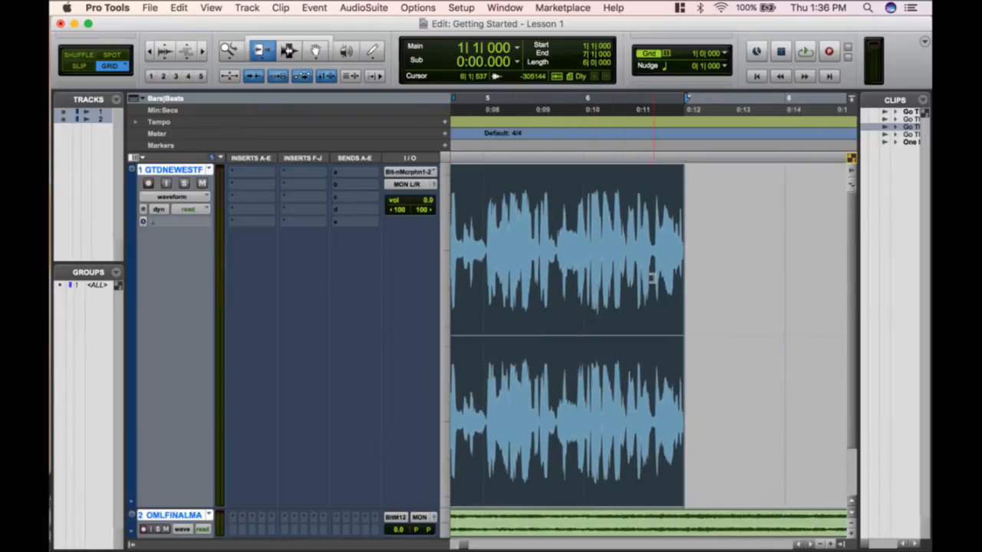
{"action": "left_click_drag", "start_coordinate": [674, 277], "coordinate": [560, 277]}
{"action": "key", "text": "Return"}
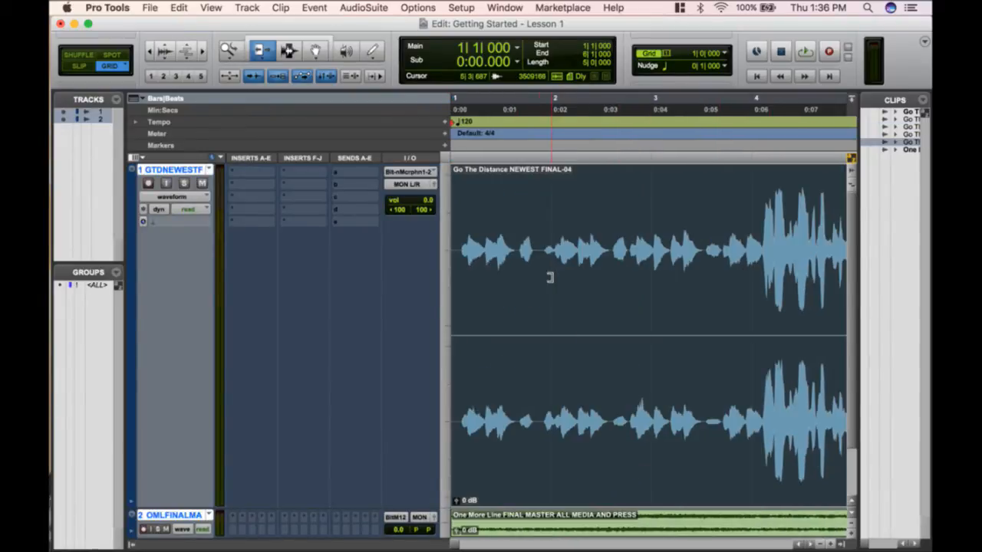
- Trim the start of the first Go The Distance clip to bar 3 and its end to bar 5
{"action": "left_click_drag", "start_coordinate": [452, 282], "coordinate": [584, 287]}
{"action": "scroll", "coordinate": [622, 282], "scroll_direction": "right", "scroll_amount": 5}
{"action": "scroll", "coordinate": [605, 302], "scroll_direction": "left", "scroll_amount": 6}
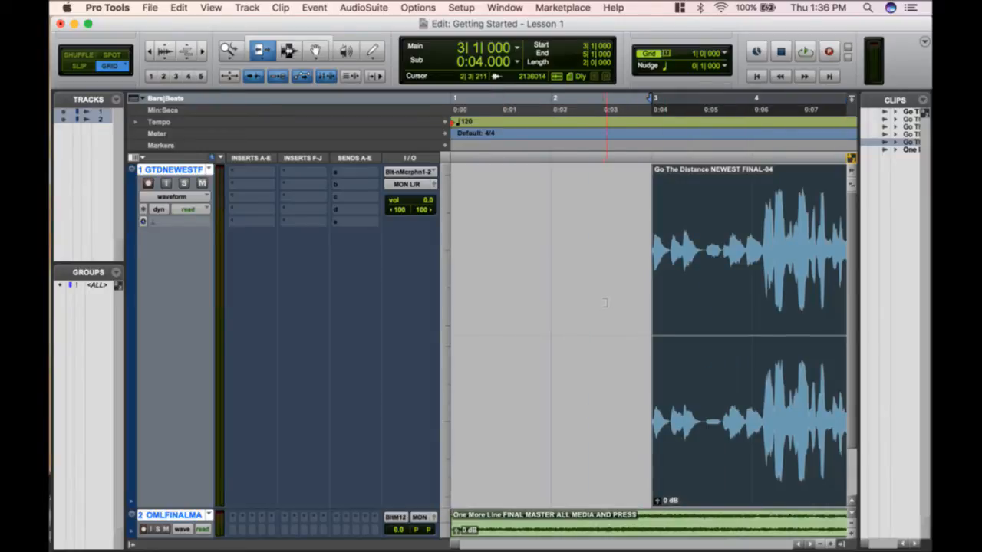
{"action": "scroll", "coordinate": [604, 302], "scroll_direction": "right", "scroll_amount": 3}
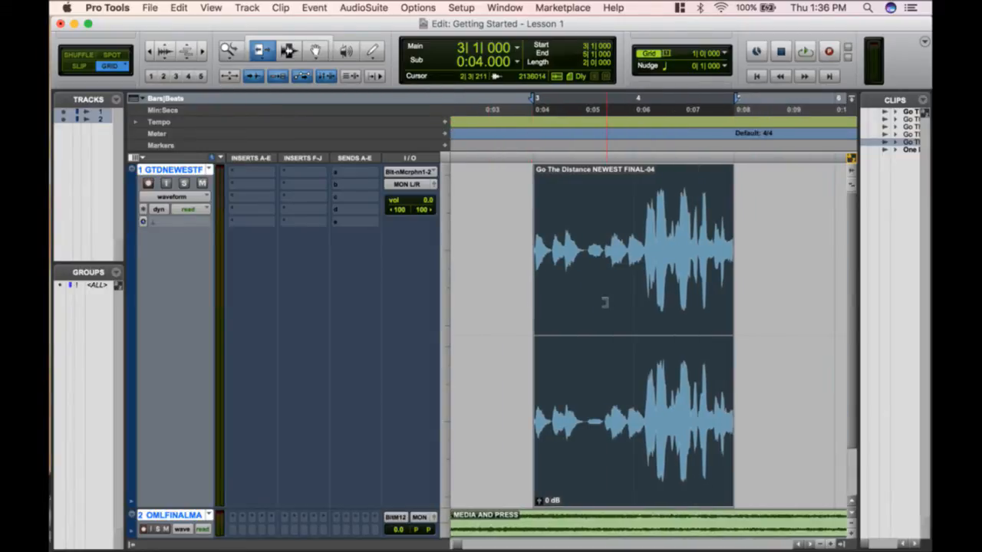
- Mute the OMLFINALMA track and set the Trim tool to TCE mode
{"action": "left_click", "coordinate": [265, 52]}
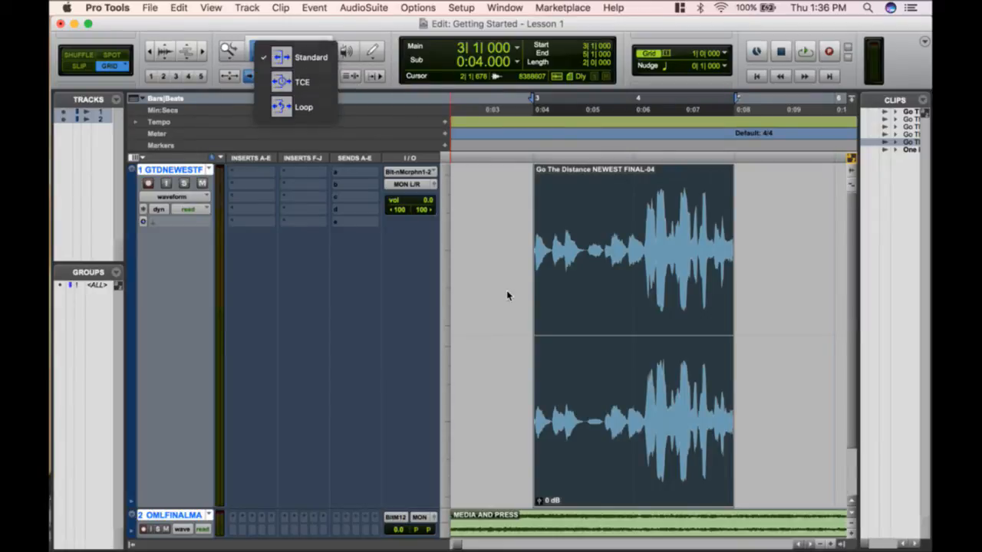
{"action": "key", "text": "Escape"}
{"action": "left_click", "coordinate": [165, 529]}
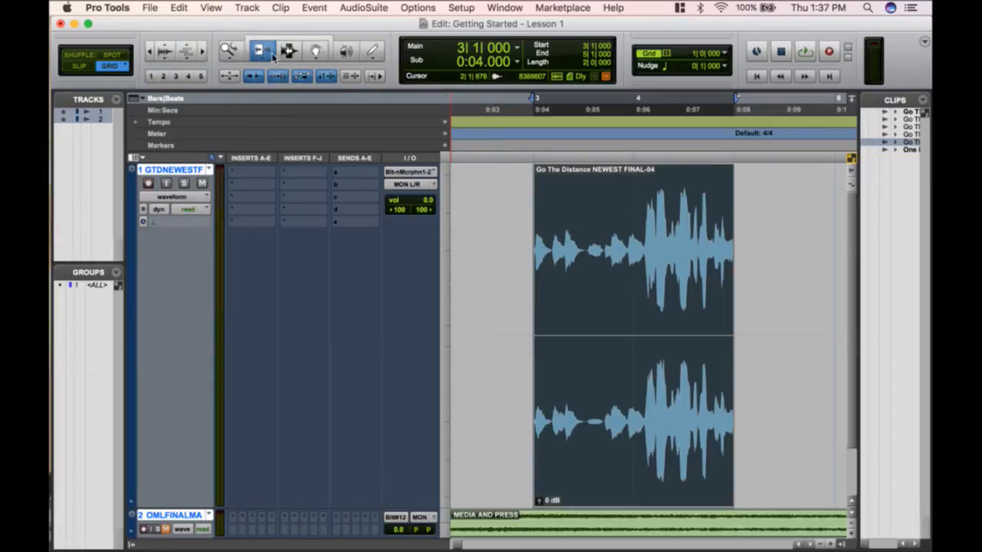
{"action": "left_click", "coordinate": [273, 58]}
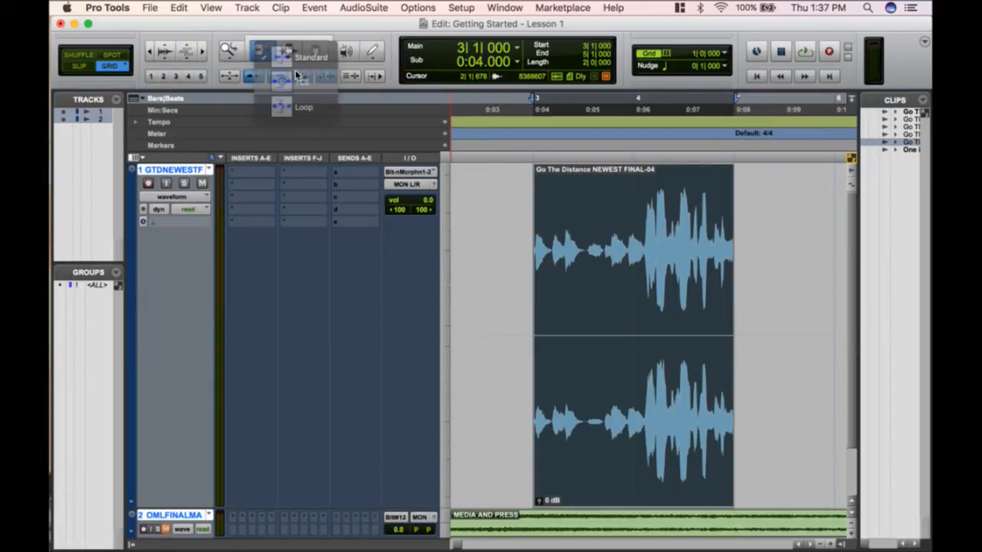
{"action": "left_click", "coordinate": [298, 80]}
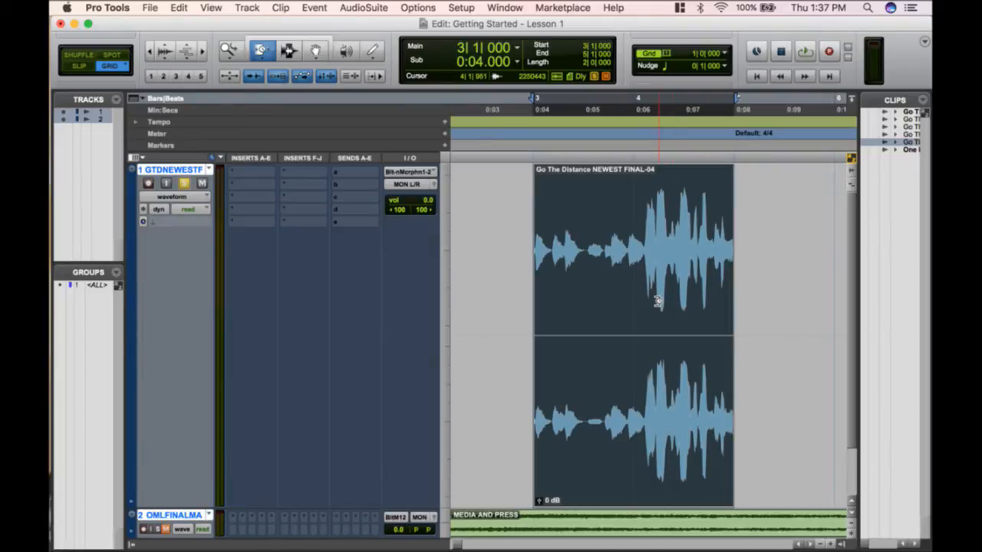
- Play the first Go The Distance clip, stretch its end to about 5|2|934 with the TCE Trim tool, replay it, and undo the stretch
{"action": "key", "text": "space"}
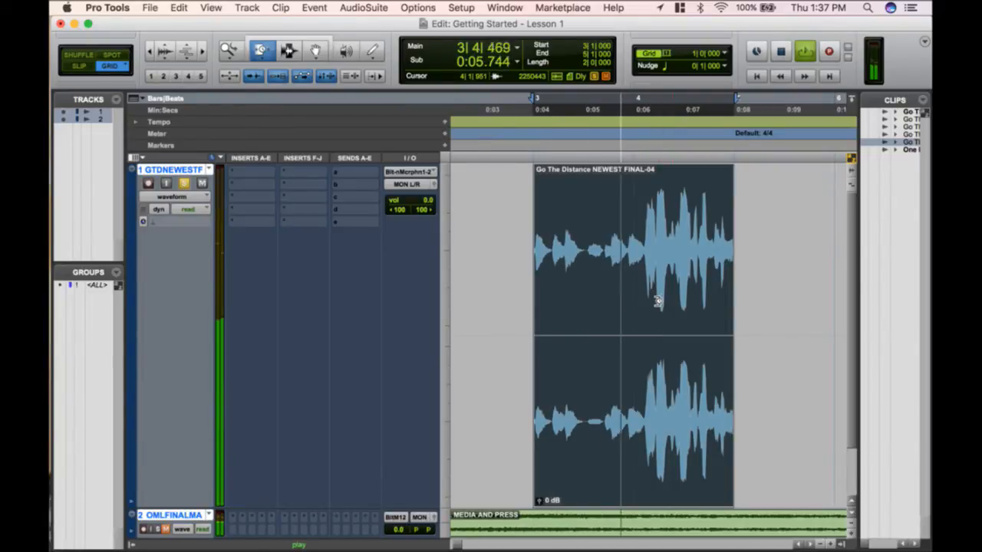
{"action": "key", "text": "space"}
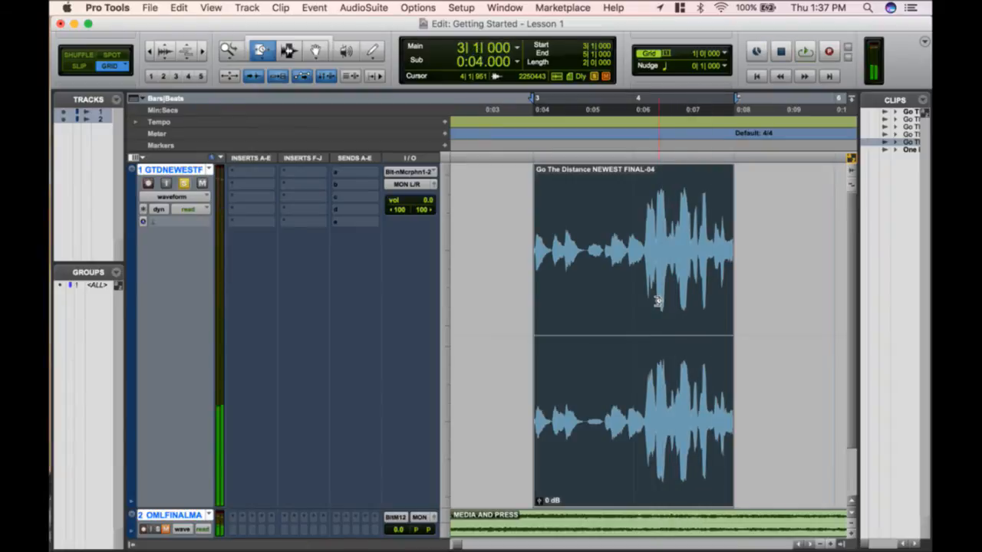
{"action": "left_click_drag", "start_coordinate": [729, 283], "coordinate": [782, 283]}
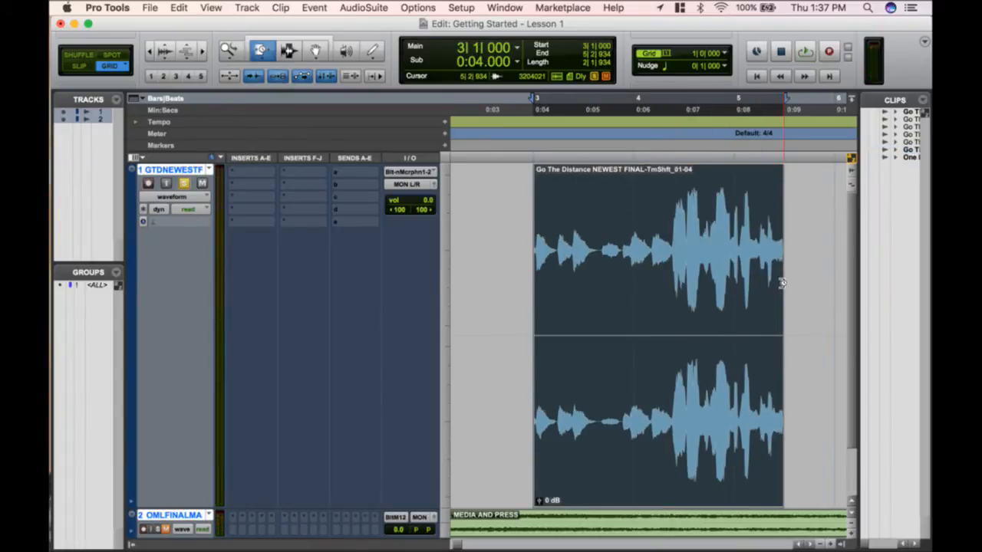
{"action": "key", "text": "space"}
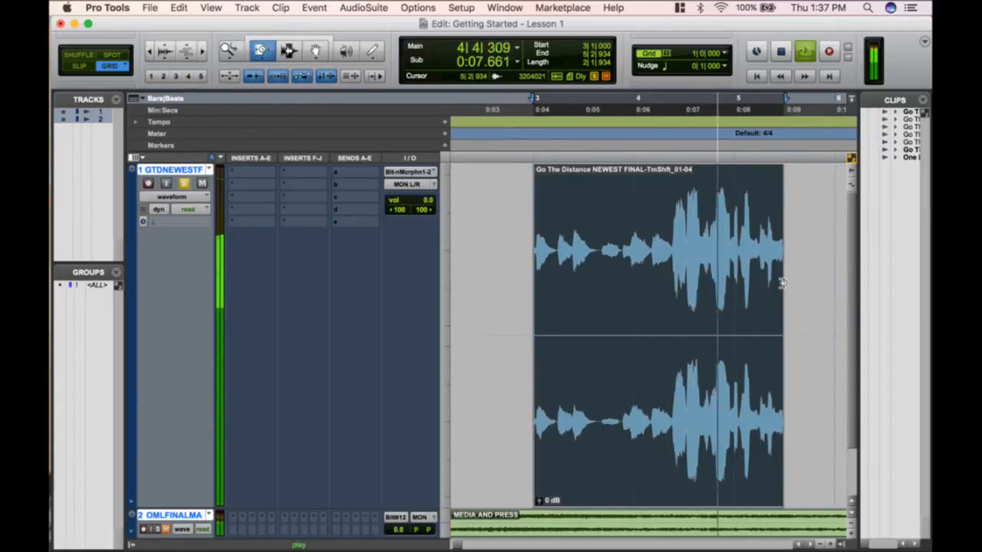
{"action": "key", "text": "space"}
{"action": "key", "text": "super+z"}
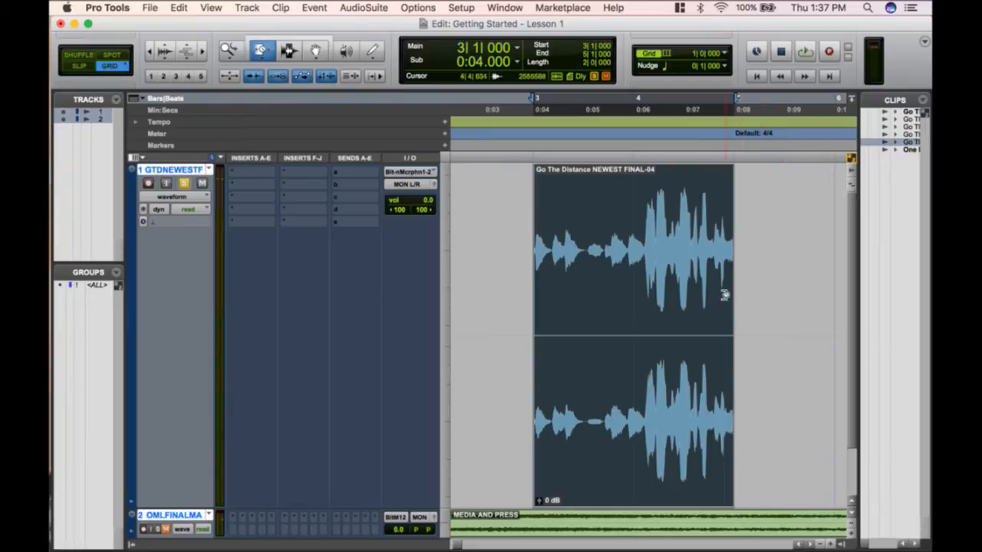
- Compress the first Go The Distance clip so it ends at about 4|3|141, play it back, and undo the compression
{"action": "left_click_drag", "start_coordinate": [724, 295], "coordinate": [687, 297]}
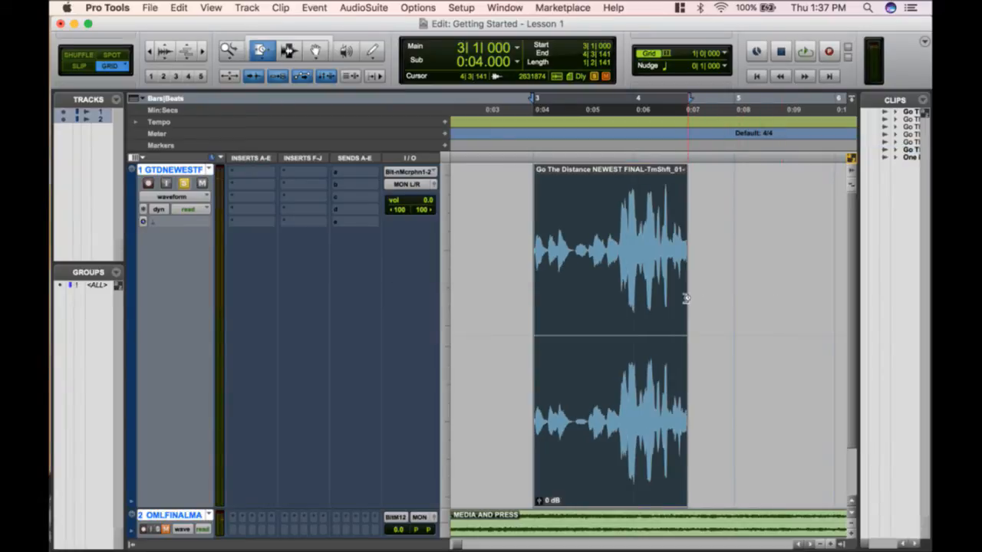
{"action": "key", "text": "space"}
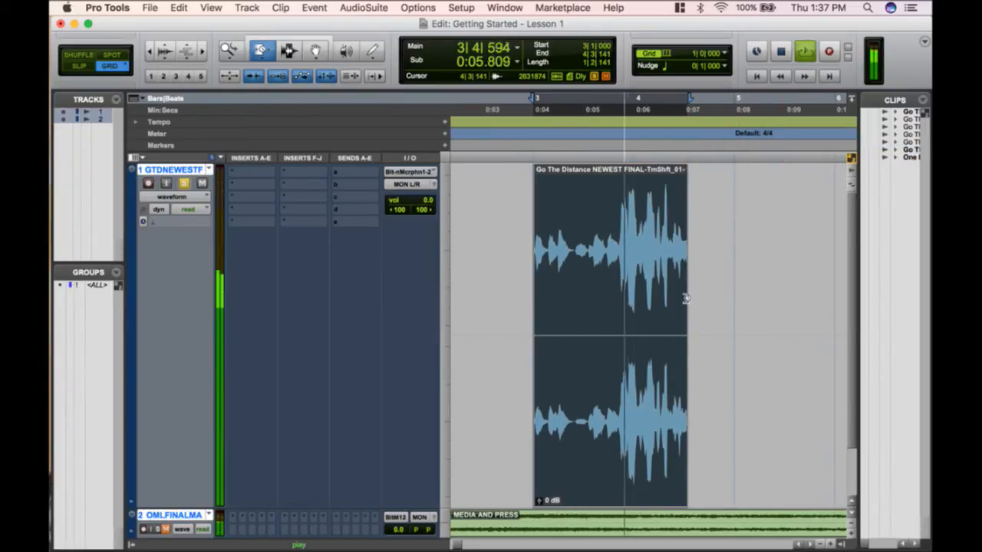
{"action": "key", "text": "space"}
{"action": "key", "text": "super+z"}
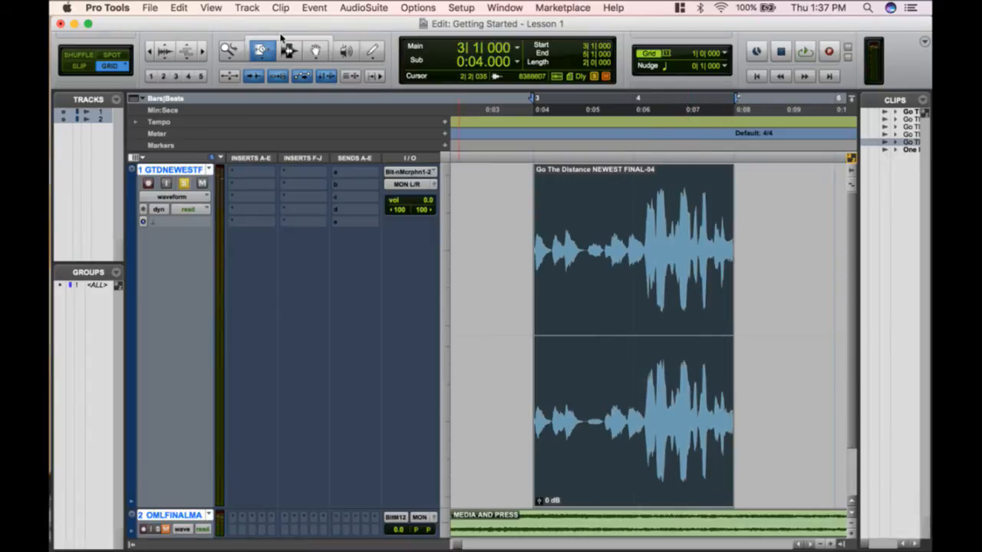
- Set the Trim tool to Loop mode, loop the first clip out to four bars, play it back, and undo the loop
{"action": "left_click", "coordinate": [273, 46]}
{"action": "left_click", "coordinate": [307, 55]}
{"action": "scroll", "coordinate": [693, 294], "scroll_direction": "right", "scroll_amount": 2}
{"action": "left_click_drag", "start_coordinate": [649, 297], "coordinate": [813, 302]}
{"action": "key", "text": "space"}
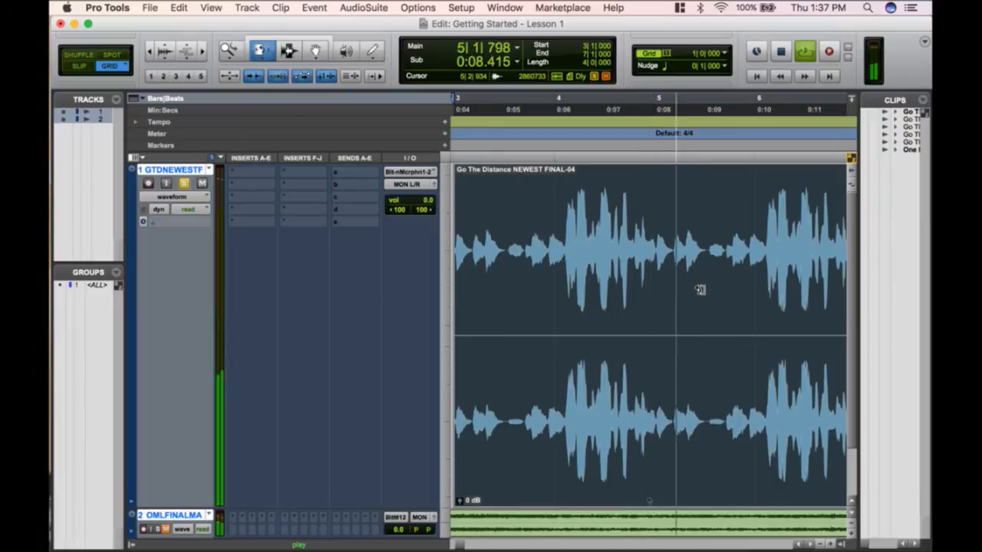
{"action": "key", "text": "space"}
{"action": "key", "text": "super+z"}
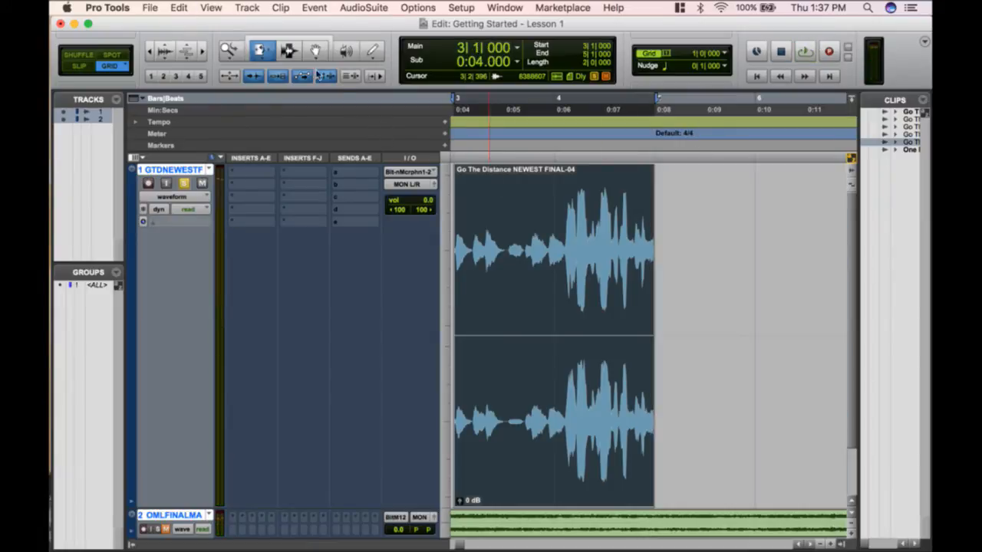
- Select bars 36 to 43 of the Go The Distance NEWEST FINAL-03 clip with the Selector tool
{"action": "left_click", "coordinate": [295, 52]}
{"action": "scroll", "coordinate": [684, 261], "scroll_direction": "down", "scroll_amount": 4}
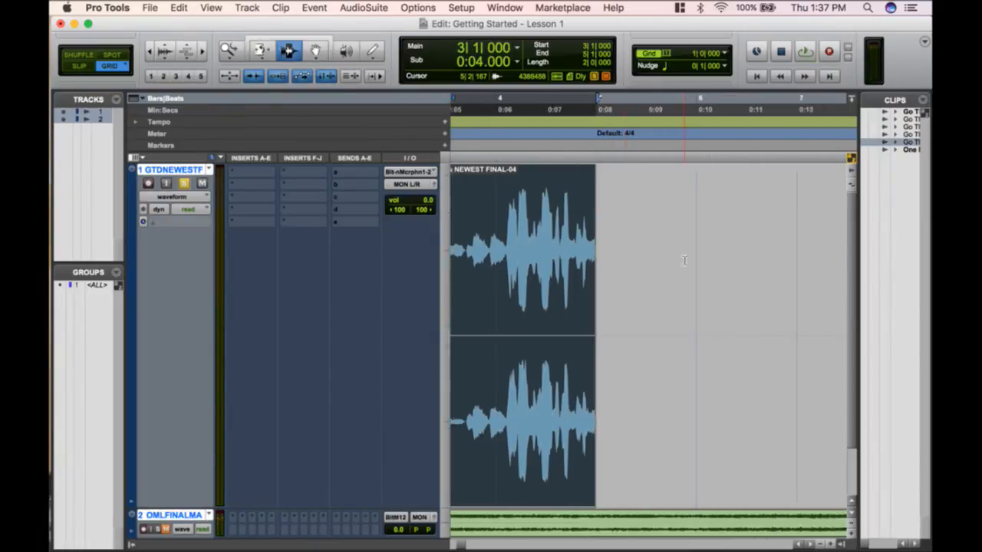
{"action": "scroll", "coordinate": [685, 260], "scroll_direction": "right", "scroll_amount": 8}
{"action": "scroll", "coordinate": [682, 263], "scroll_direction": "right", "scroll_amount": 6}
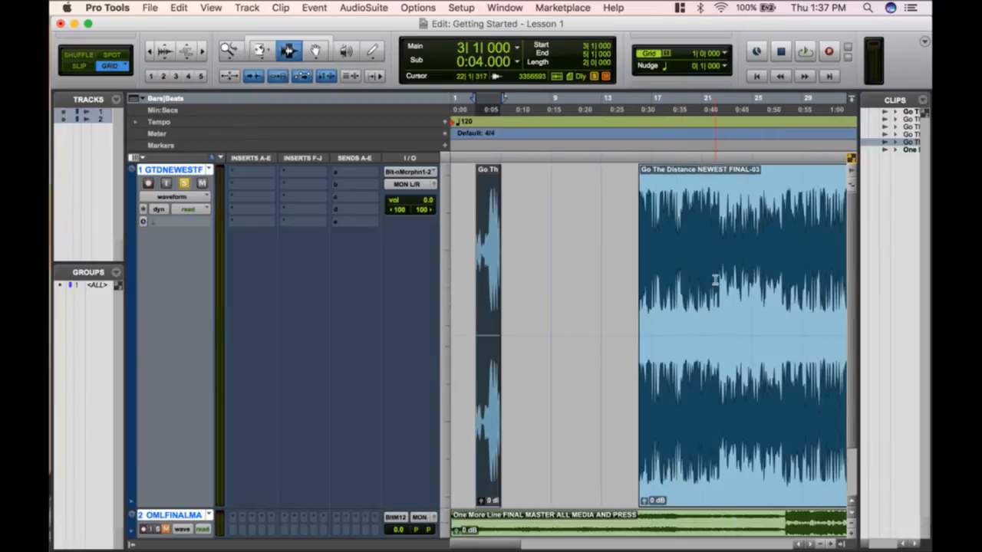
{"action": "left_click_drag", "start_coordinate": [592, 256], "coordinate": [860, 248]}
{"action": "left_click_drag", "start_coordinate": [723, 261], "coordinate": [810, 274]}
{"action": "left_click", "coordinate": [486, 263]}
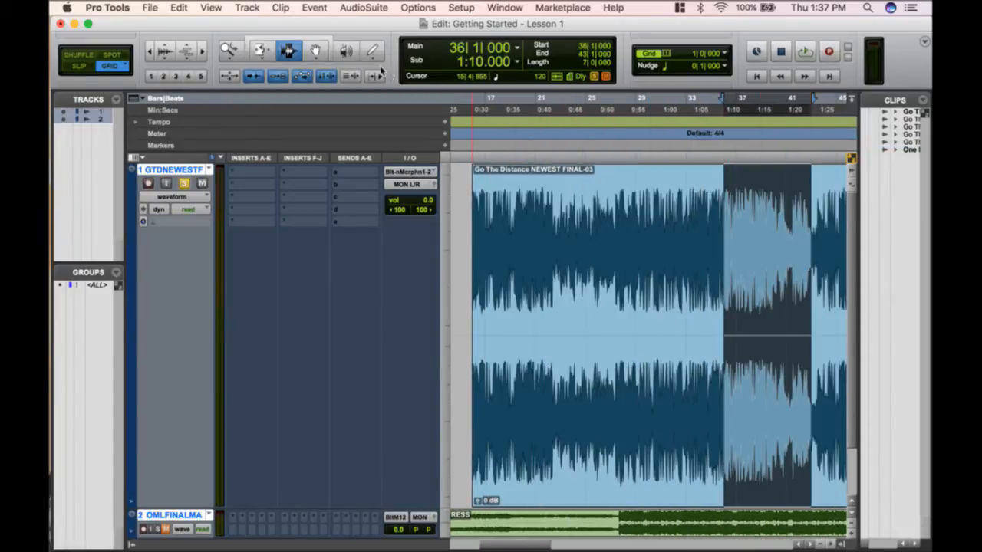
- Move the short first Go The Distance clip to bar 8 and on to bar 10 with the Grabber tool
{"action": "left_click", "coordinate": [324, 51]}
{"action": "scroll", "coordinate": [502, 361], "scroll_direction": "left", "scroll_amount": 10}
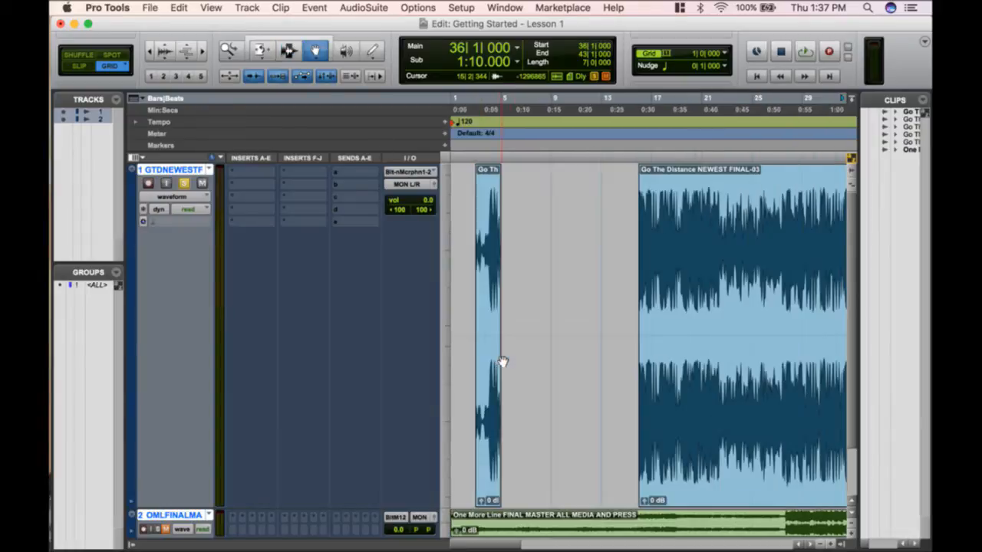
{"action": "left_click", "coordinate": [491, 424]}
{"action": "left_click_drag", "start_coordinate": [491, 424], "coordinate": [544, 427]}
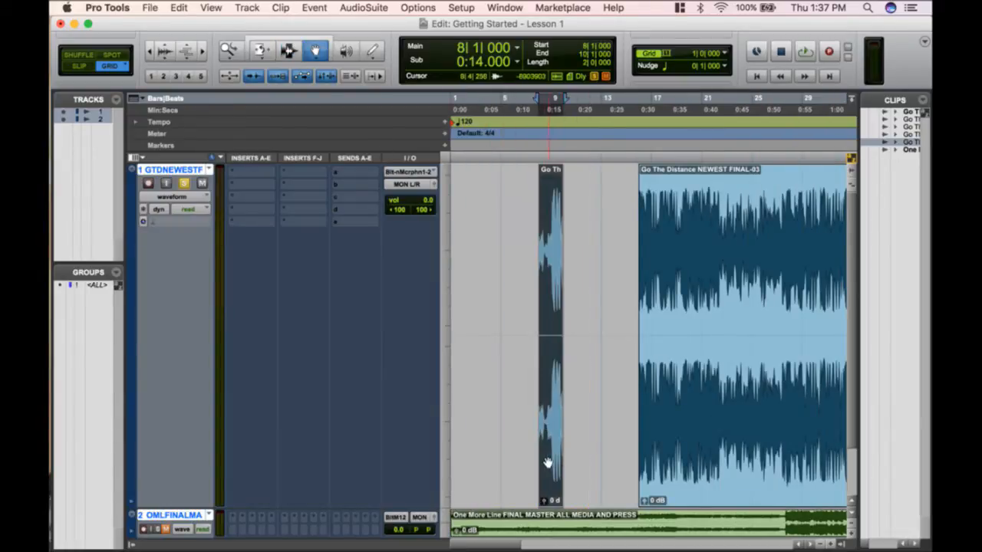
{"action": "left_click_drag", "start_coordinate": [547, 463], "coordinate": [568, 302]}
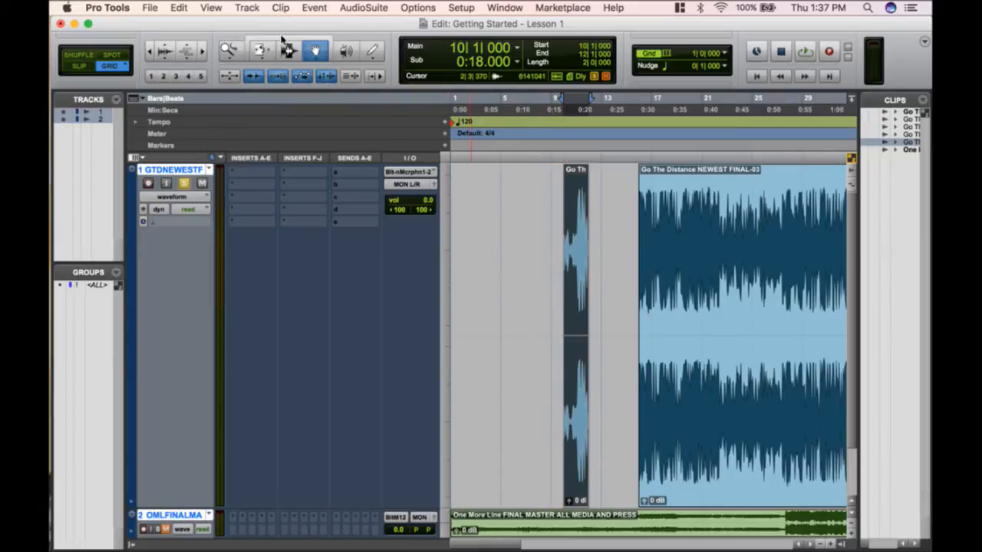
- Set the Grabber to Separation mode and select bars 22 to 31 of the Go The Distance NEWEST FINAL-03 clip with the Selector
{"action": "left_click", "coordinate": [329, 52]}
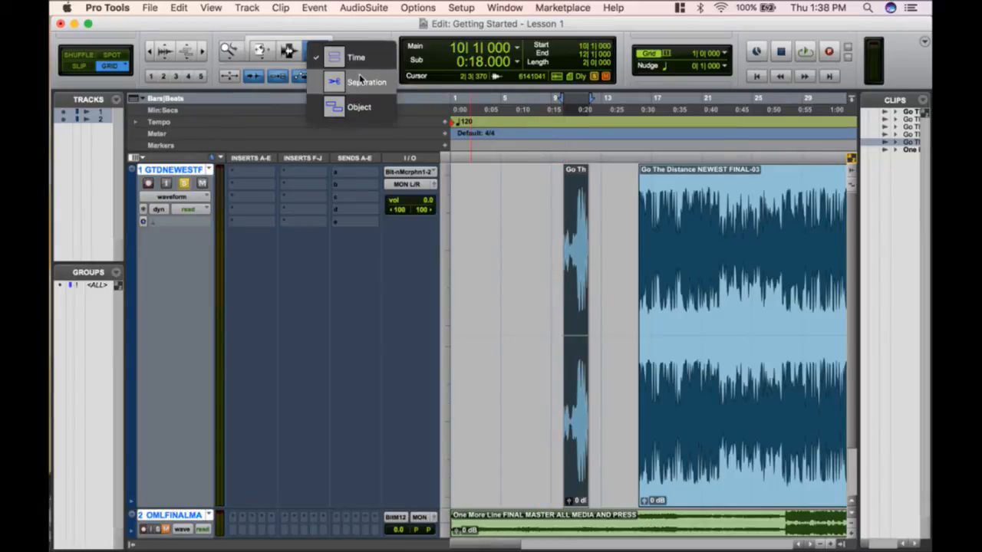
{"action": "left_click", "coordinate": [360, 80]}
{"action": "left_click", "coordinate": [290, 51]}
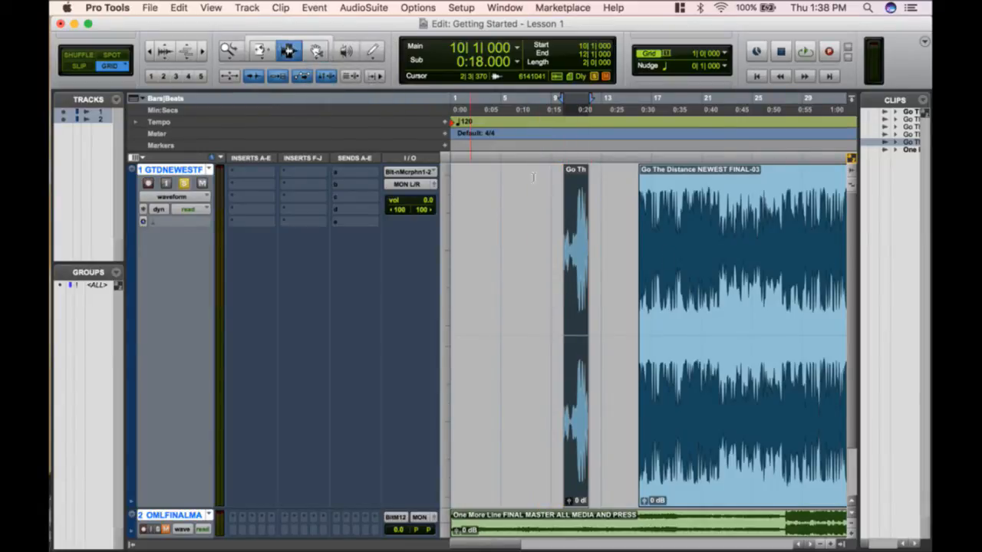
{"action": "scroll", "coordinate": [697, 280], "scroll_direction": "right", "scroll_amount": 3}
{"action": "left_click_drag", "start_coordinate": [628, 237], "coordinate": [741, 237]}
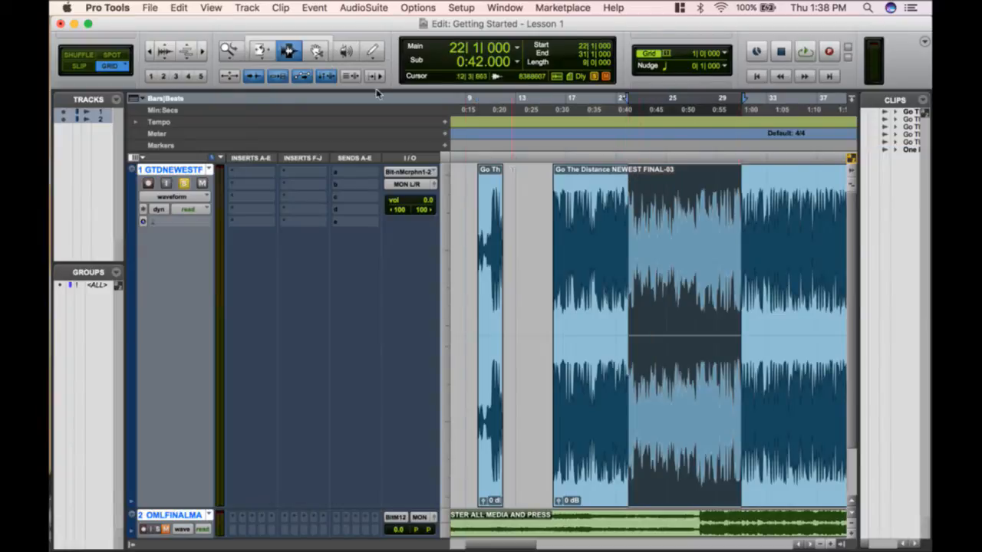
- Separate the selected section with the Grabber by moving it to bar 10, and undo the move
{"action": "left_click", "coordinate": [316, 51]}
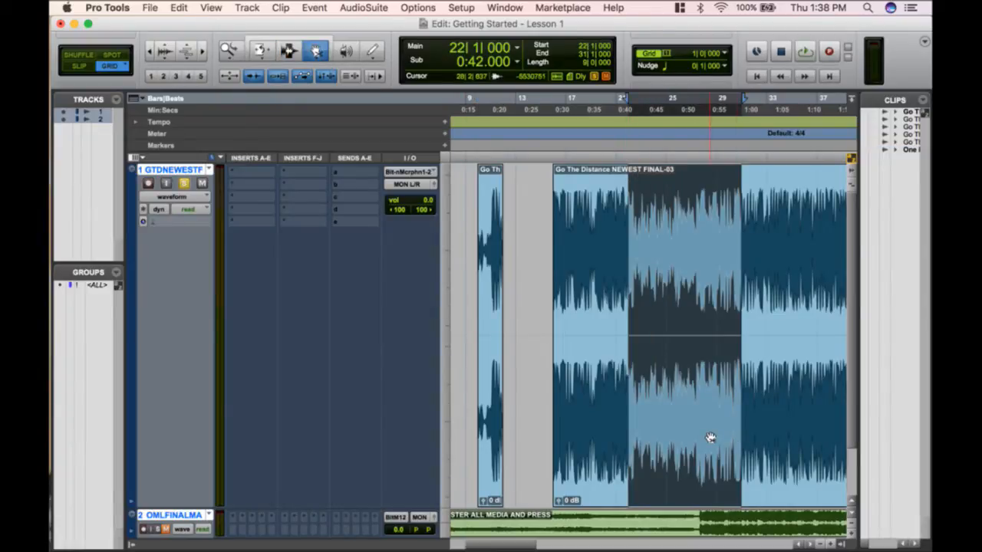
{"action": "left_click_drag", "start_coordinate": [710, 438], "coordinate": [559, 443]}
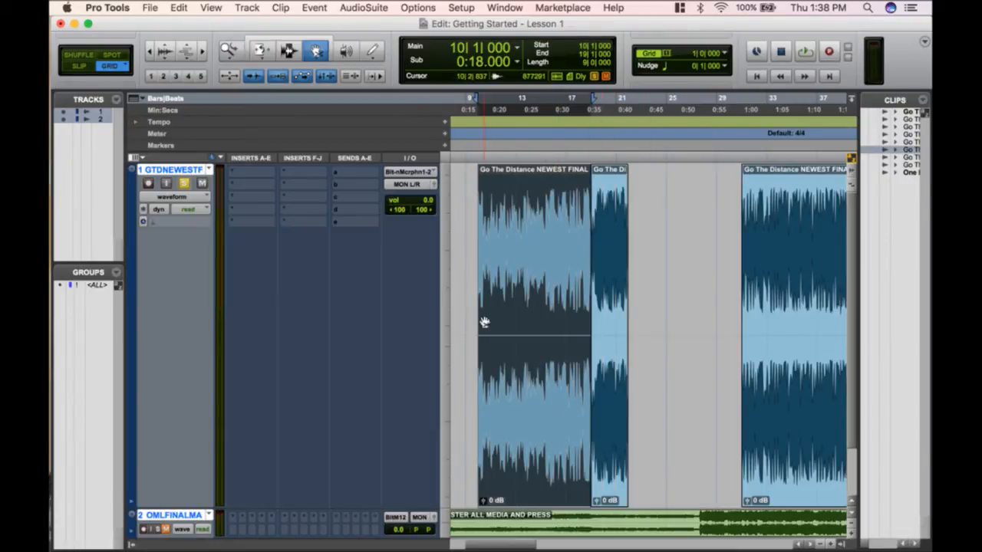
{"action": "key", "text": "super+z"}
- Separate the selected bars 22 to 31 from the clip by moving them to bar 28 with the Grabber
{"action": "left_click", "coordinate": [318, 51]}
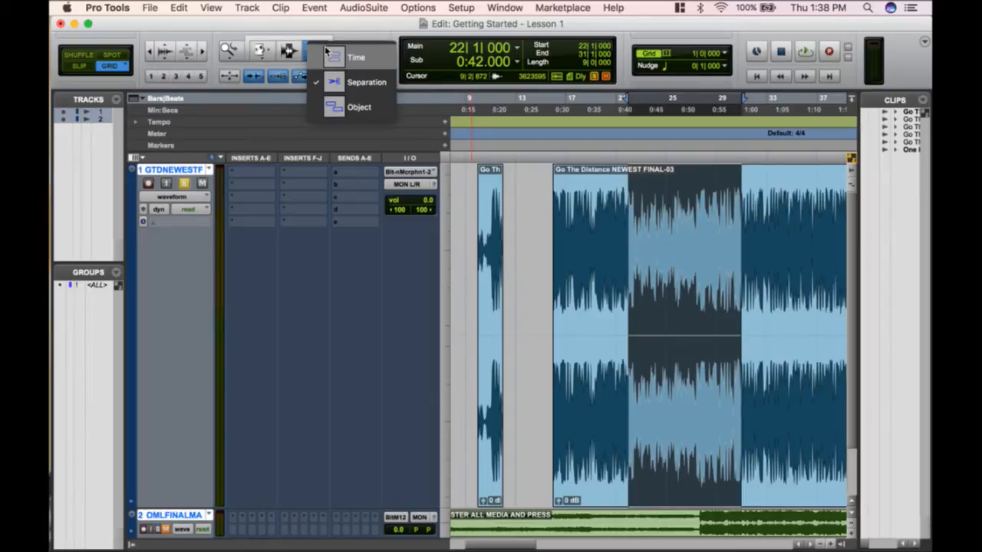
{"action": "left_click", "coordinate": [354, 58]}
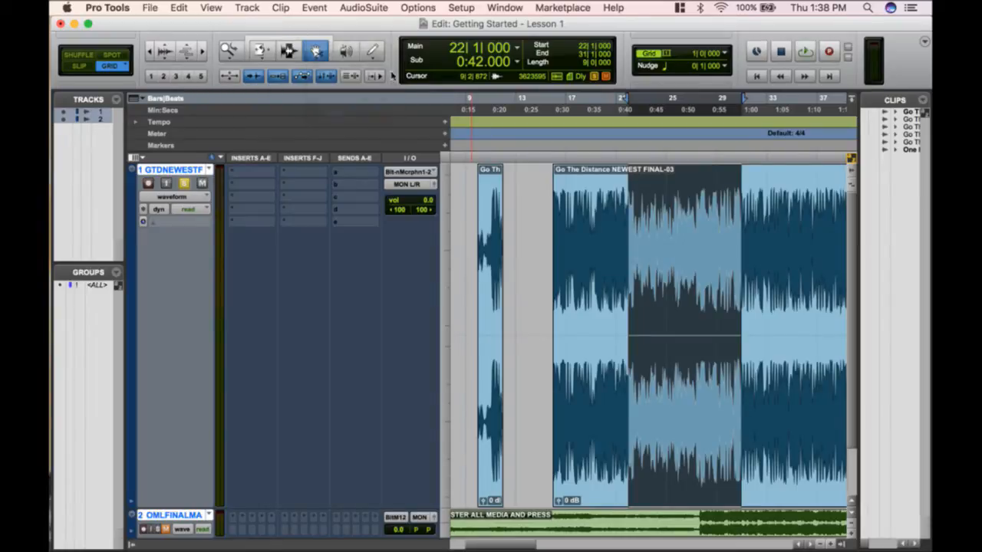
{"action": "left_click_drag", "start_coordinate": [708, 407], "coordinate": [785, 403]}
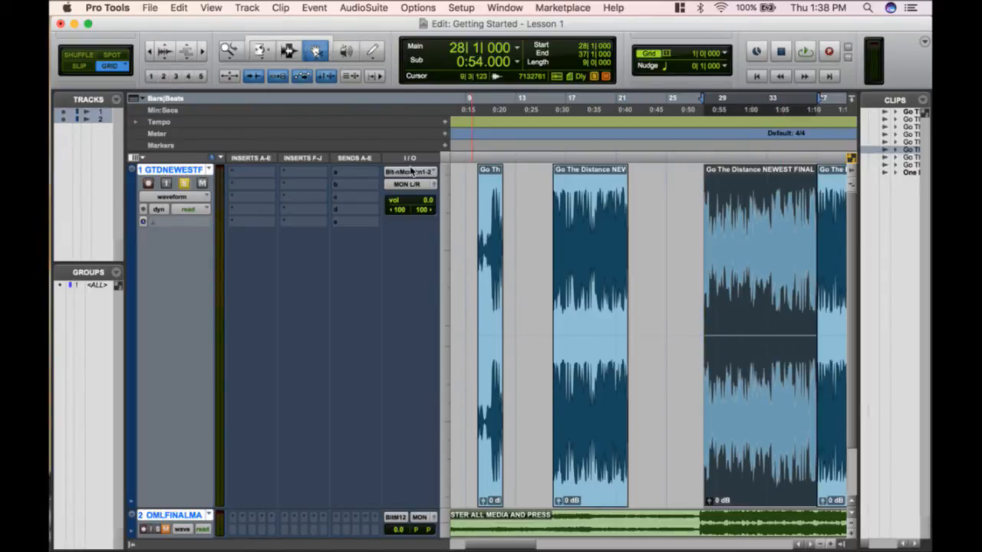
- Set the Grabber to Time mode and select everything from the short clip at bar 10 through the clip at bar 28
{"action": "left_click", "coordinate": [315, 51]}
{"action": "left_click", "coordinate": [355, 58]}
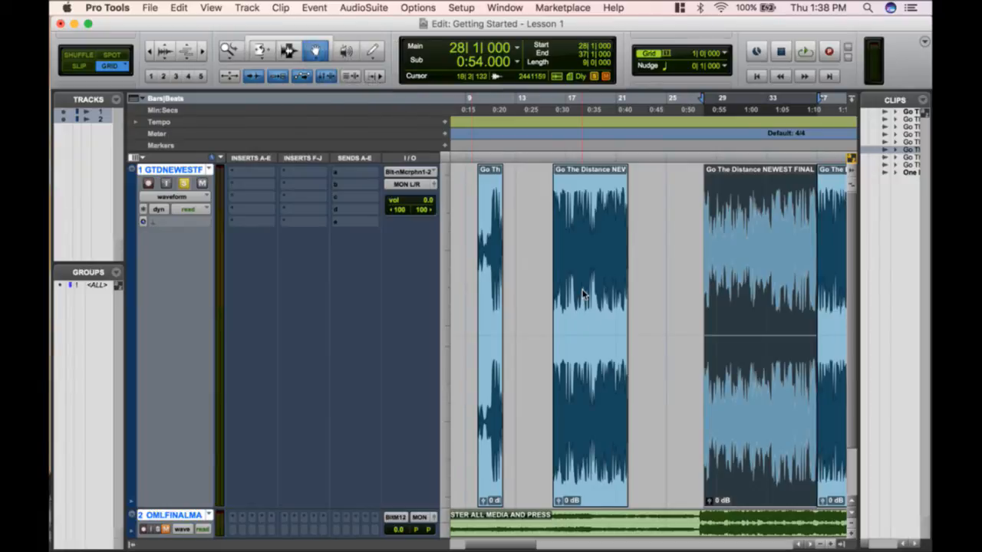
{"action": "left_click", "coordinate": [489, 397]}
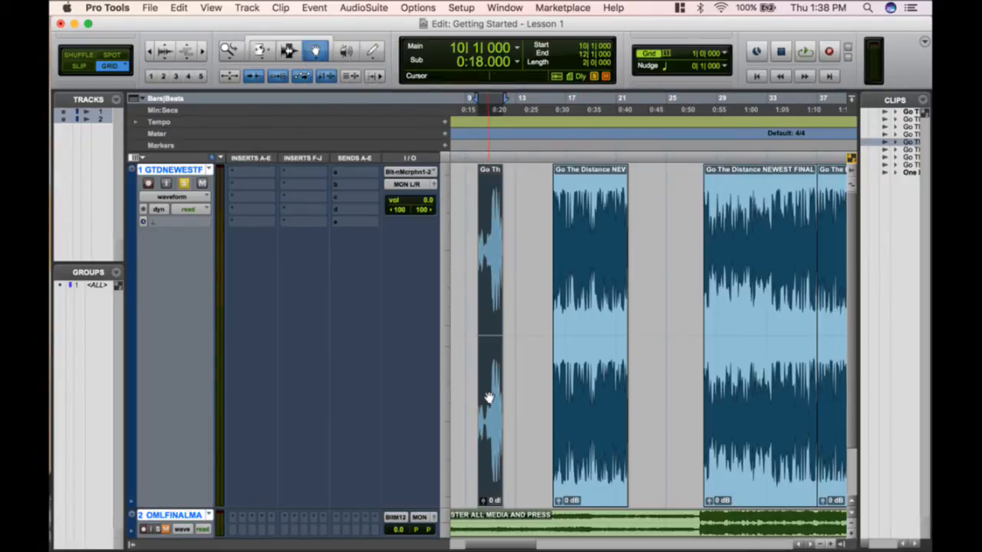
{"action": "left_click", "coordinate": [772, 431], "text": "shift"}
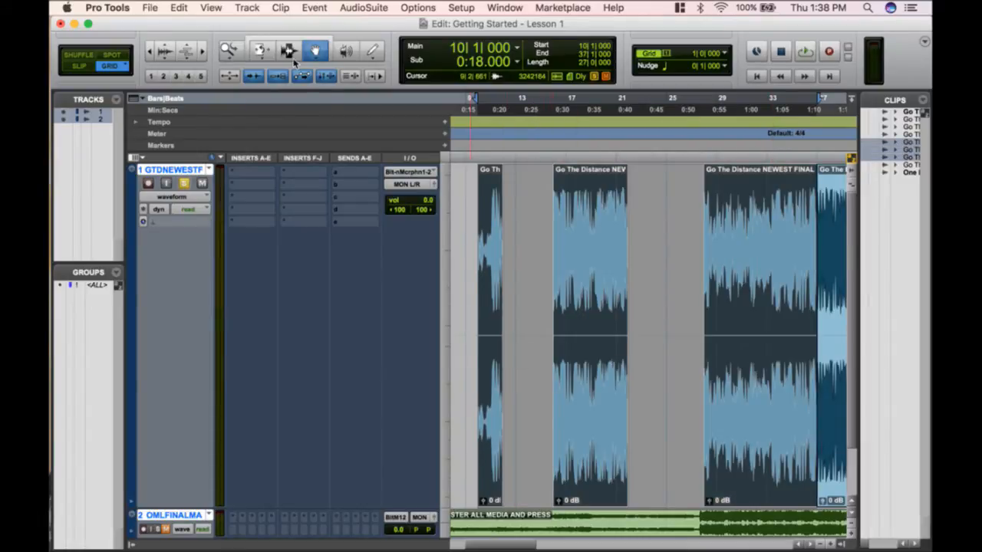
- Set the Grabber to Object mode and select only the short clip at bar 10
{"action": "left_click", "coordinate": [322, 52]}
{"action": "left_click", "coordinate": [355, 106]}
{"action": "left_click", "coordinate": [289, 50]}
{"action": "left_click", "coordinate": [504, 454]}
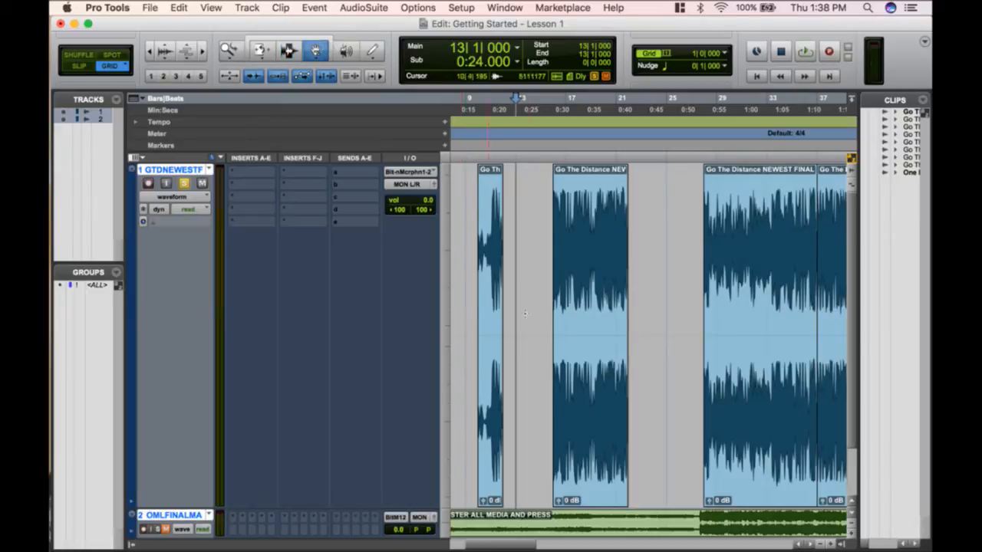
{"action": "left_click", "coordinate": [503, 454]}
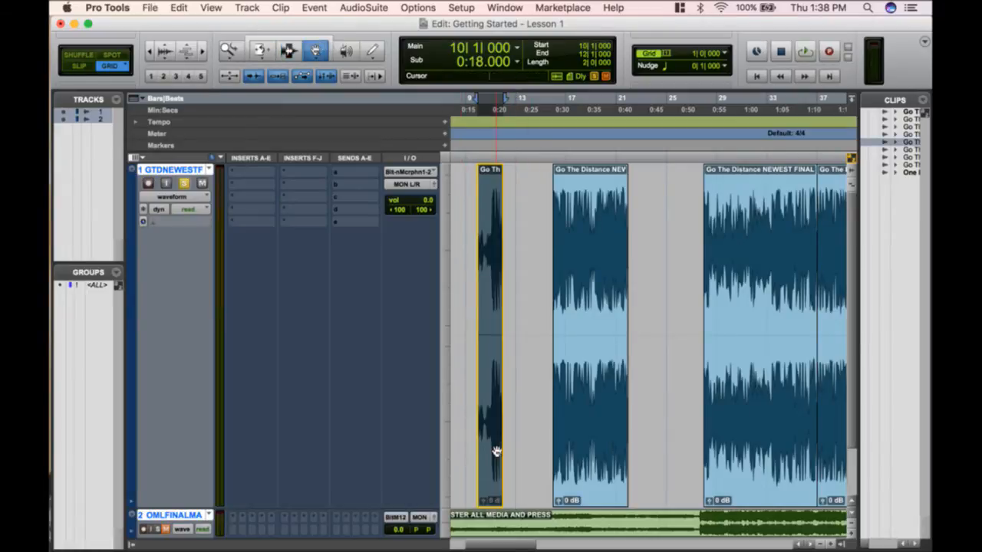
- Add the separated clip at bar 28 to the selection and move both clips two bars earlier, starting at bar 8
{"action": "left_click", "coordinate": [757, 447], "text": "shift"}
{"action": "left_click", "coordinate": [782, 448], "text": "shift"}
{"action": "left_click", "coordinate": [771, 455], "text": "shift"}
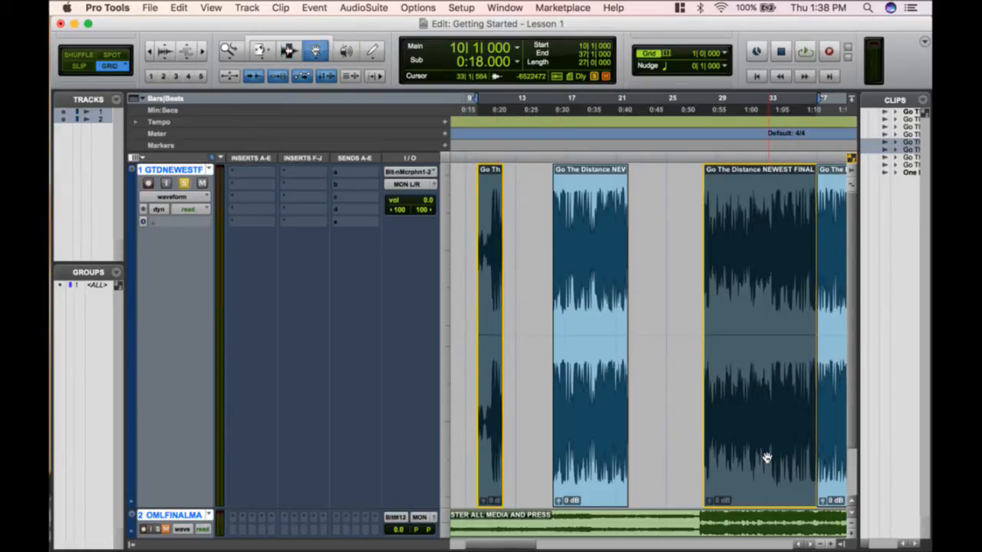
{"action": "left_click_drag", "start_coordinate": [767, 458], "coordinate": [730, 460]}
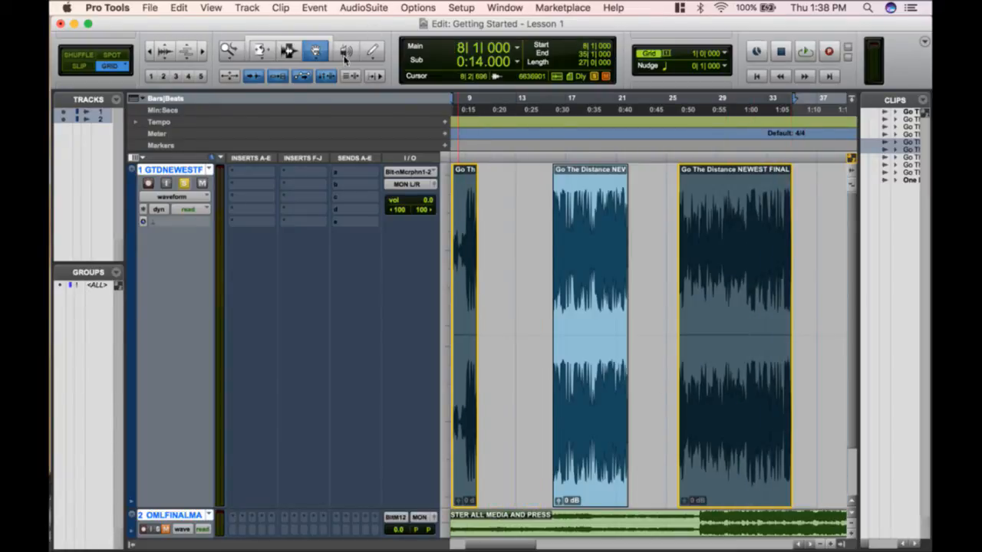
- Scrub the audio around bar 42 in the last clip with the Scrubber tool
{"action": "left_click", "coordinate": [346, 51]}
{"action": "scroll", "coordinate": [644, 334], "scroll_direction": "right", "scroll_amount": 10}
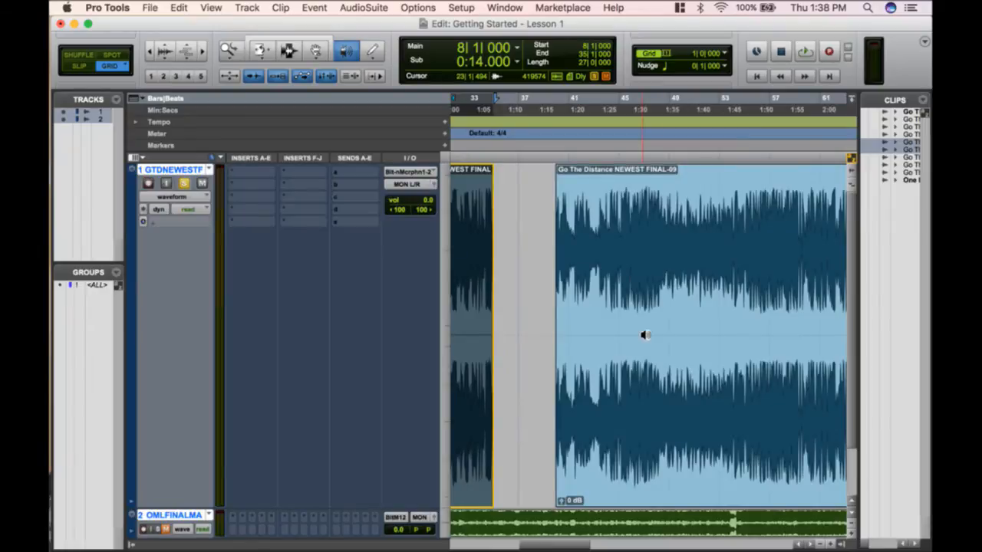
{"action": "left_click_drag", "start_coordinate": [593, 248], "coordinate": [592, 244]}
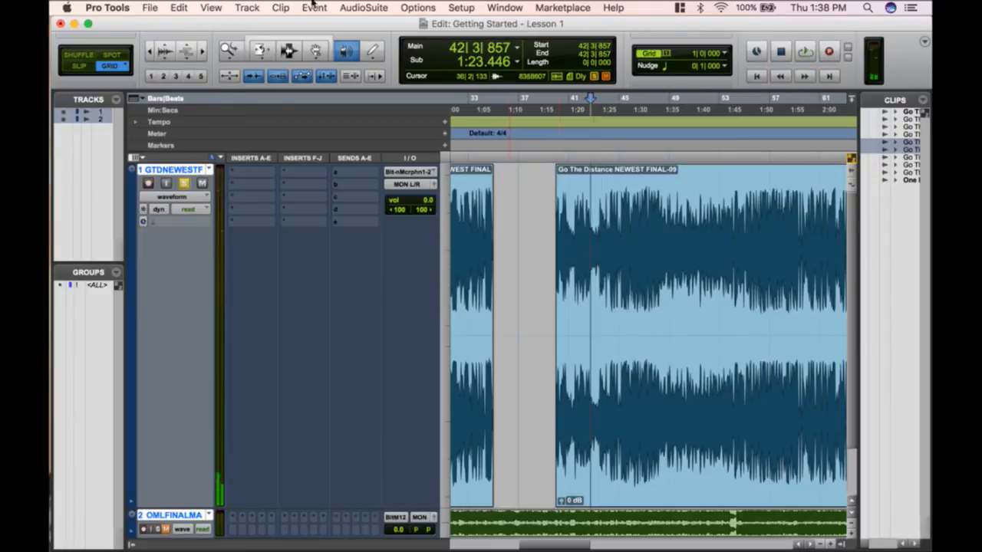
- Select the Pencil tool and review its drawing shapes from Free Hand to S-Curve, keeping Free Hand
{"action": "left_click", "coordinate": [374, 51]}
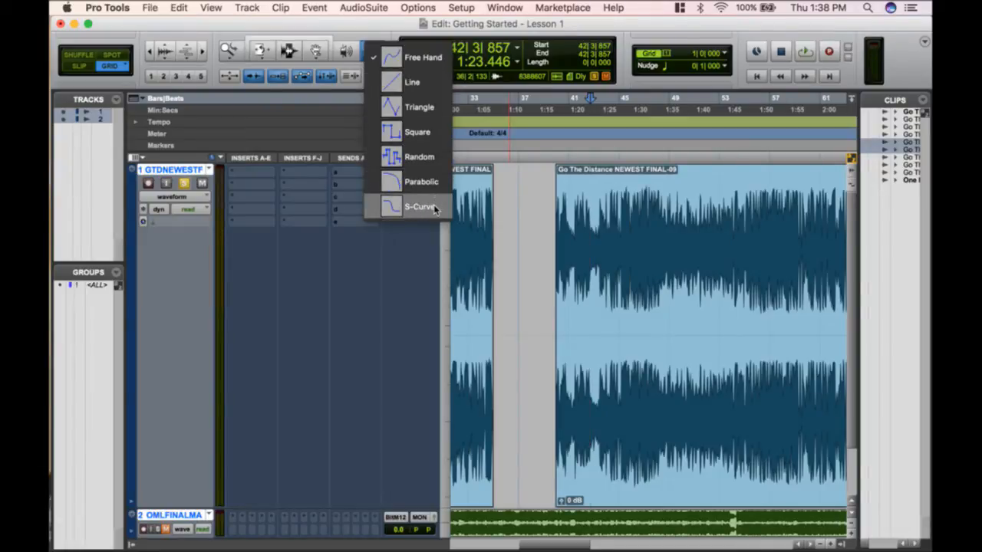
{"action": "left_click", "coordinate": [305, 134]}
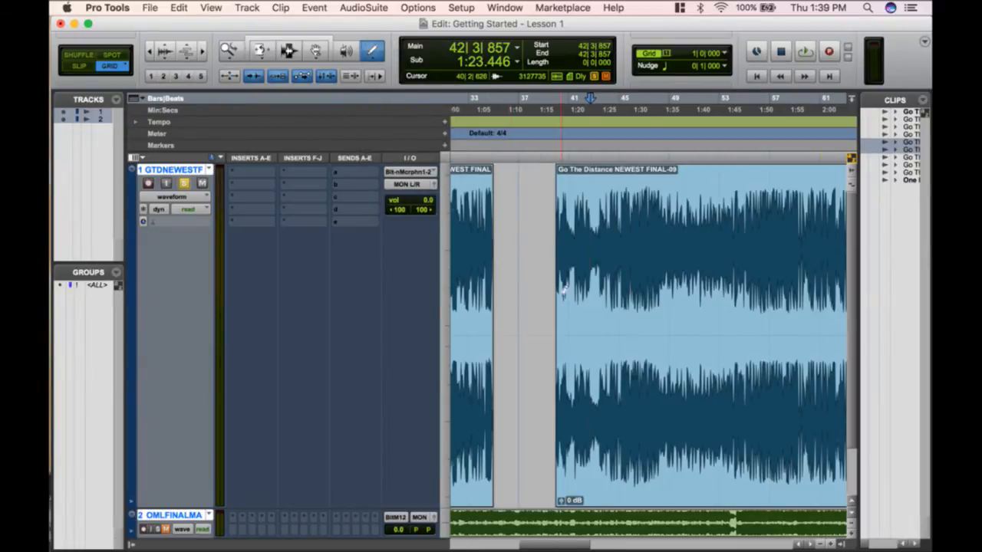
{"action": "scroll", "coordinate": [562, 290], "scroll_direction": "left", "scroll_amount": 5}
{"action": "key", "text": "super+]"}
{"action": "scroll", "coordinate": [570, 296], "scroll_direction": "left", "scroll_amount": 10}
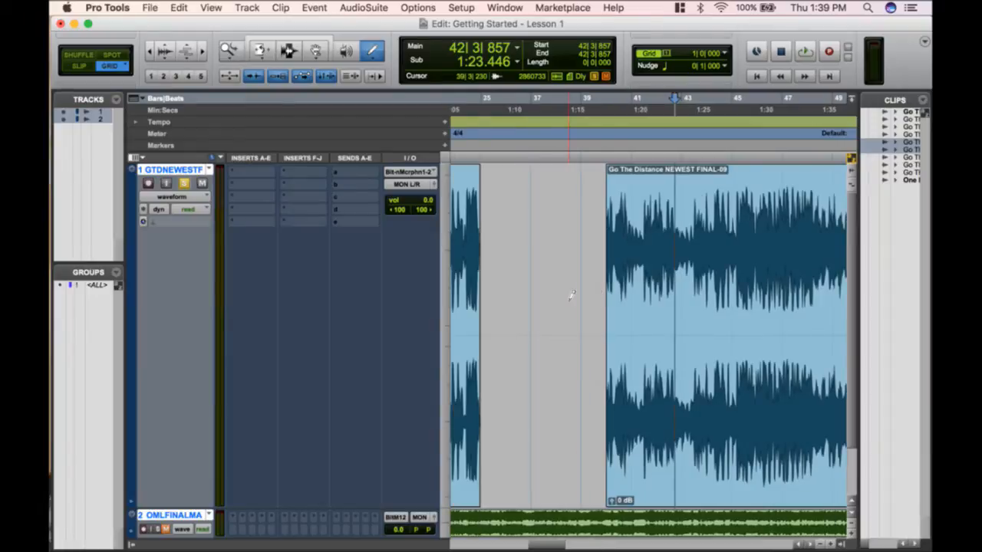
- Activate the Smart Tool and switch Zoom Toggle on and back off
{"action": "left_click", "coordinate": [322, 40]}
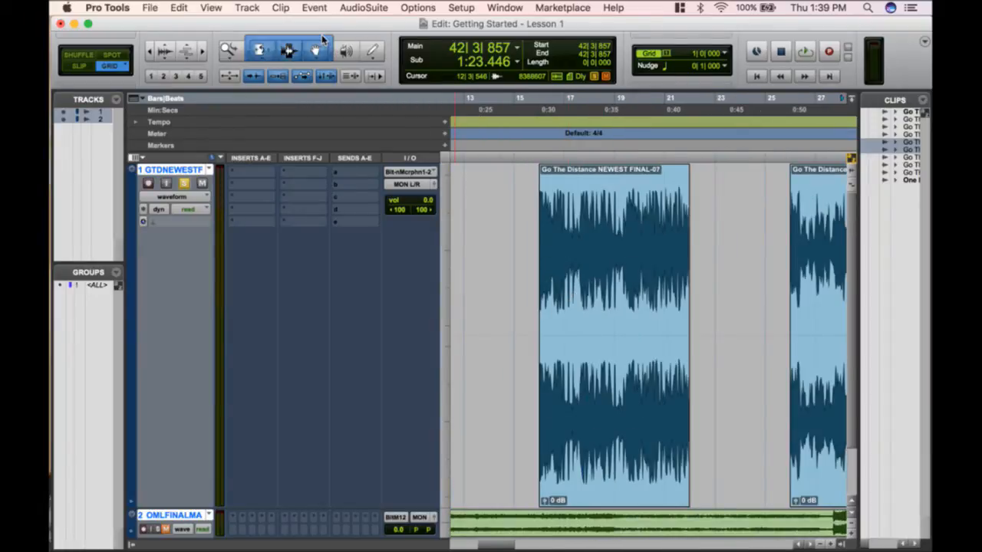
{"action": "left_click", "coordinate": [229, 77]}
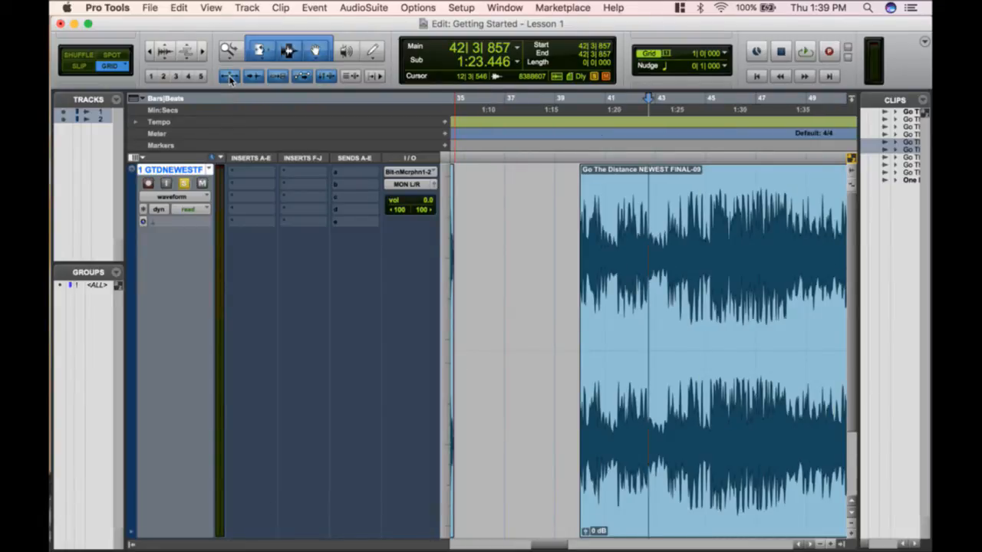
{"action": "left_click", "coordinate": [229, 76]}
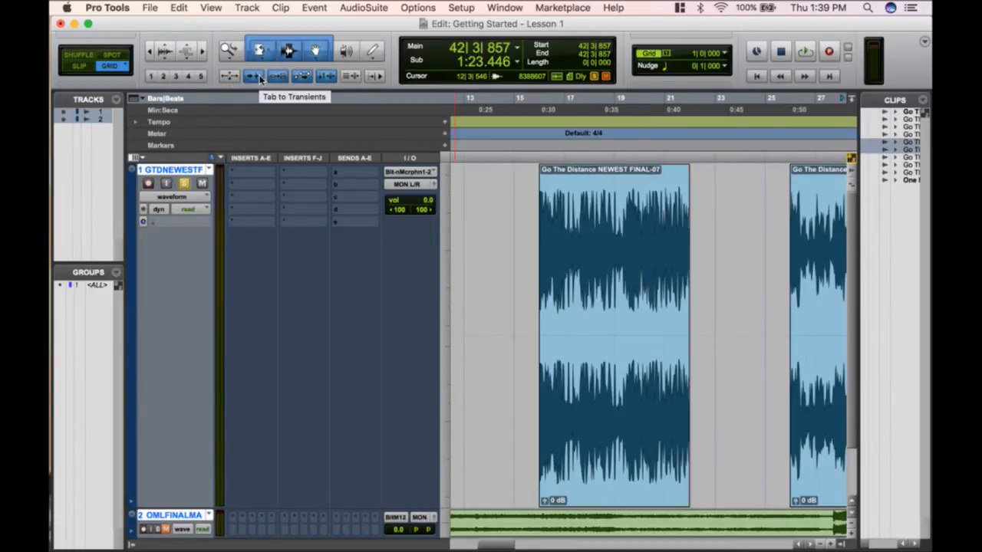
- Place the edit cursor at the start of the clip at bar 16 and advance it by transients to 16|1|789
{"action": "left_click", "coordinate": [614, 384]}
{"action": "key", "text": "super+bracketright"}
{"action": "key", "text": "super+bracketright"}
{"action": "key", "text": "super+bracketright"}
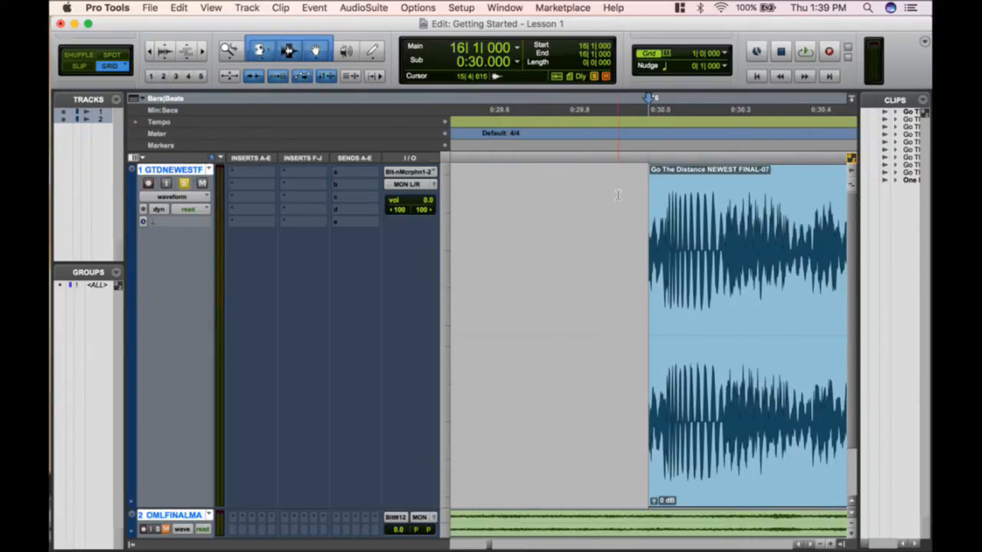
{"action": "key", "text": "super+bracketright"}
{"action": "key", "text": "space"}
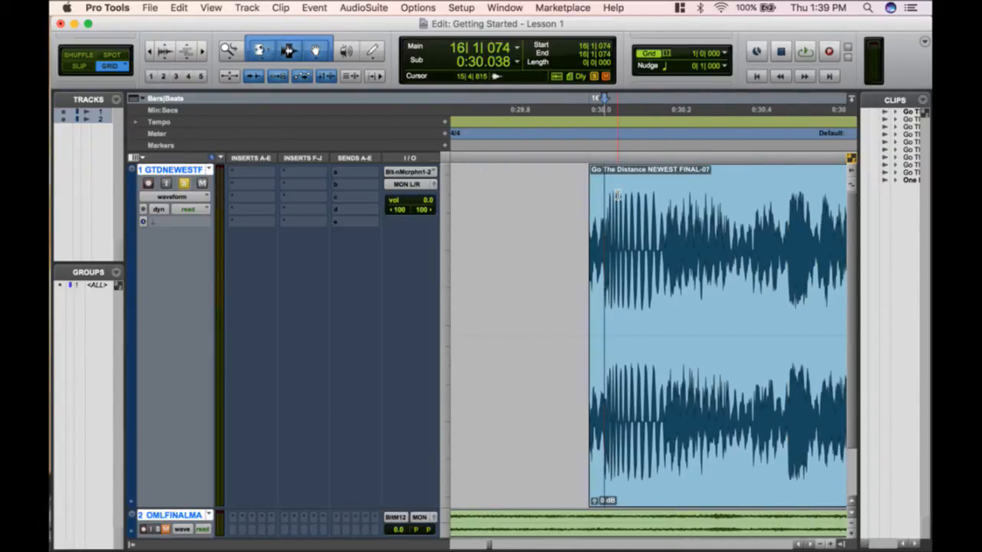
{"action": "key", "text": "space"}
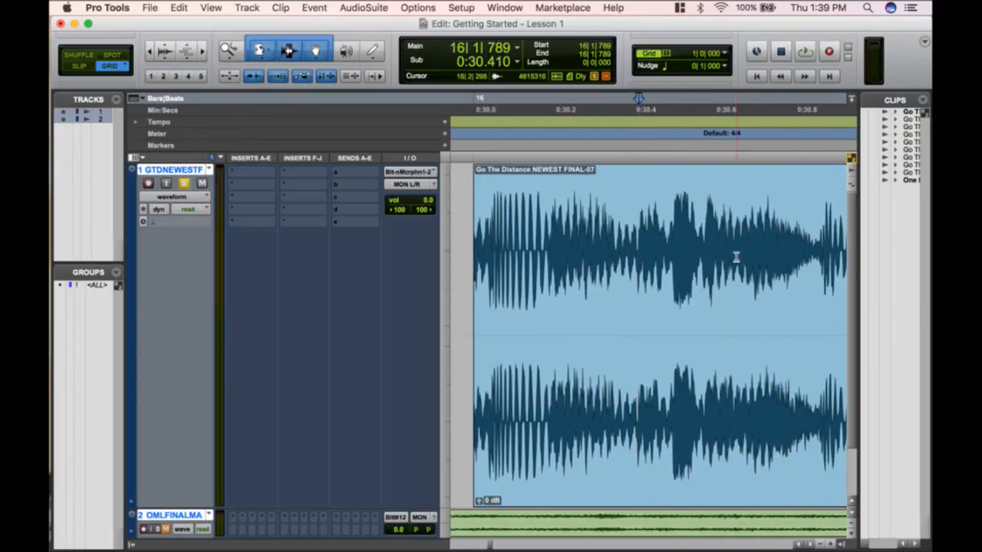
- Inspect the waveform around the transient at 16|1|789 and advance the edit cursor to the transient at 16|1|956
{"action": "key", "text": "super+bracketright"}
{"action": "key", "text": "super+bracketright"}
{"action": "key", "text": "super+bracketright"}
{"action": "key", "text": "super+bracketright"}
{"action": "key", "text": "super+bracketright"}
{"action": "key", "text": "super+bracketright"}
{"action": "key", "text": "super+bracketleft"}
{"action": "key", "text": "super+bracketleft"}
{"action": "key", "text": "super+bracketleft"}
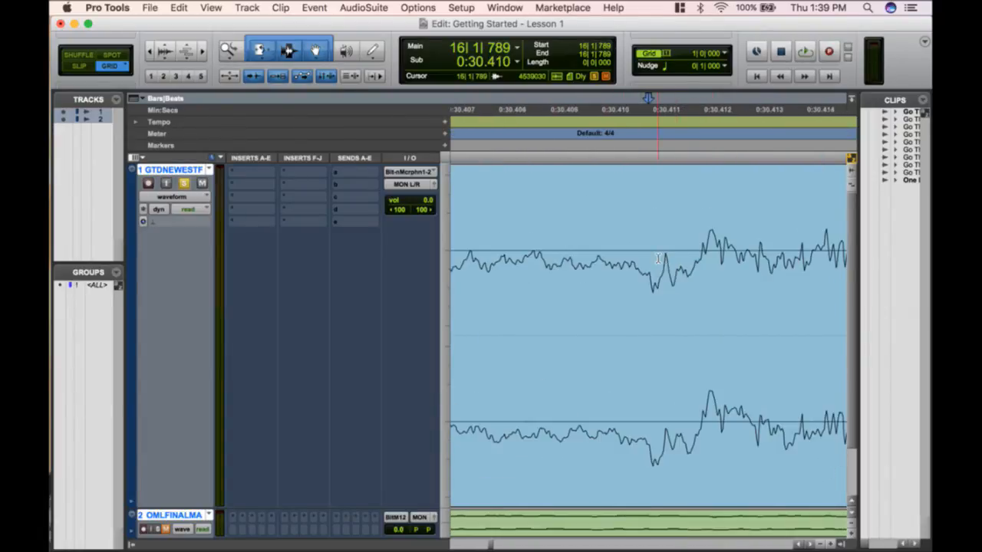
{"action": "key", "text": "space"}
{"action": "key", "text": "space"}
{"action": "key", "text": "super+bracketleft"}
{"action": "key", "text": "super+bracketleft"}
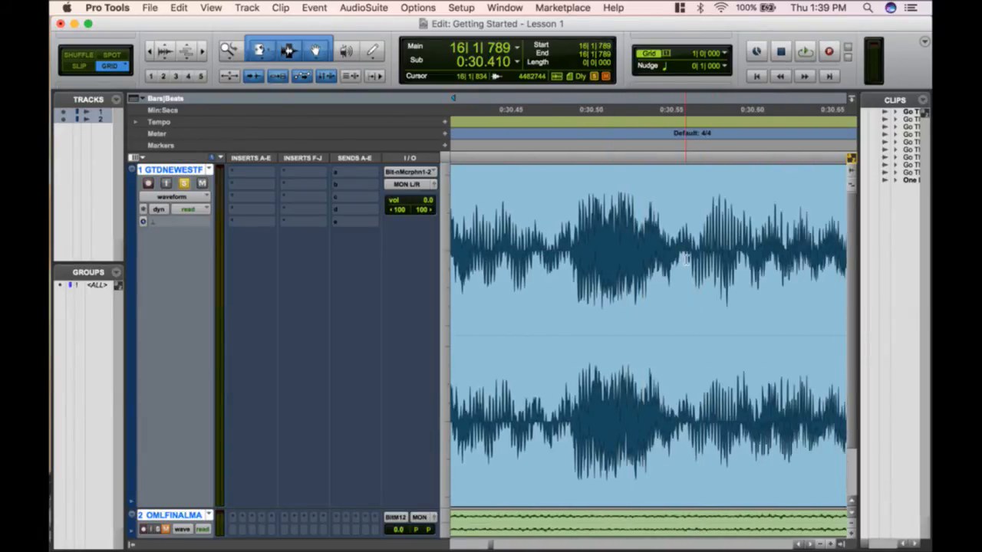
{"action": "key", "text": "super+bracketright"}
{"action": "key", "text": "super+bracketright"}
{"action": "key", "text": "super+bracketright"}
{"action": "key", "text": "super+bracketright"}
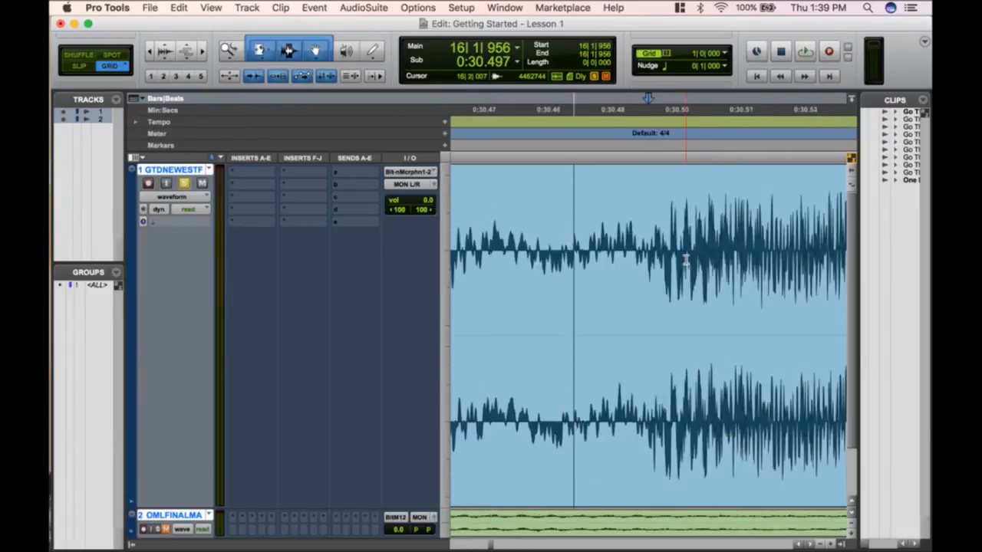
- Advance the edit cursor through the following transients to 16|3|122 in the same clip
{"action": "key", "text": "space"}
{"action": "key", "text": "space"}
{"action": "key", "text": "space"}
{"action": "key", "text": "space"}
{"action": "key", "text": "super+bracketleft"}
{"action": "key", "text": "super+bracketleft"}
{"action": "key", "text": "super+bracketleft"}
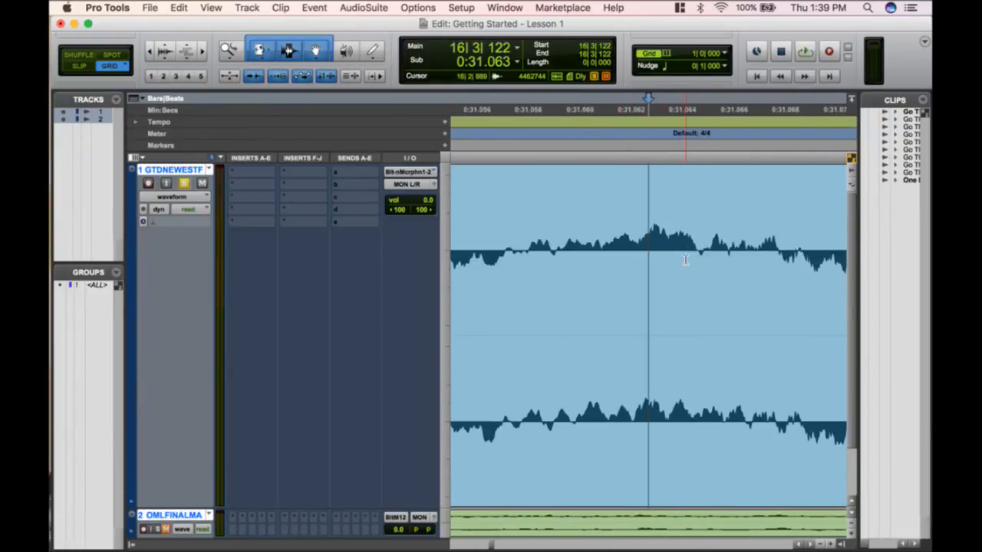
{"action": "key", "text": "super+bracketleft"}
{"action": "key", "text": "super+bracketleft"}
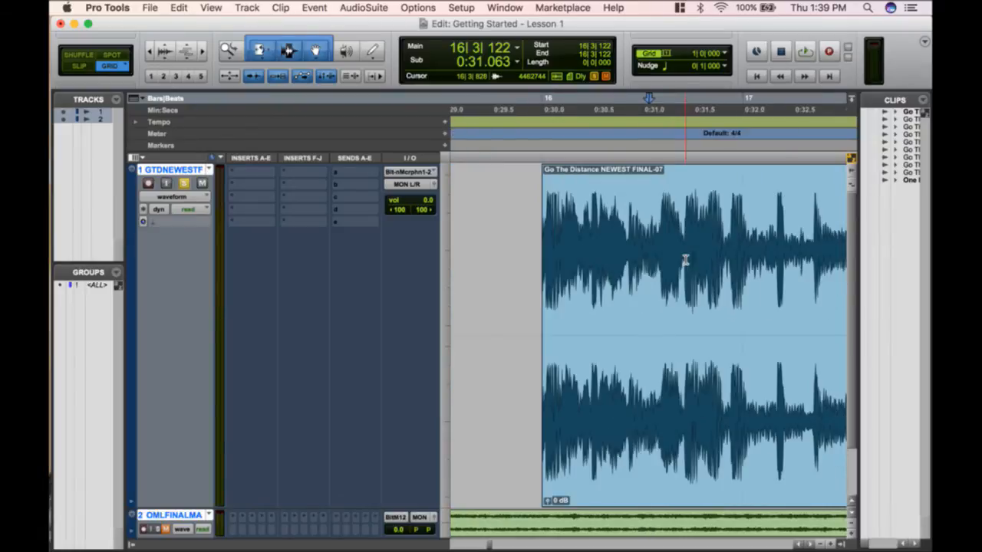
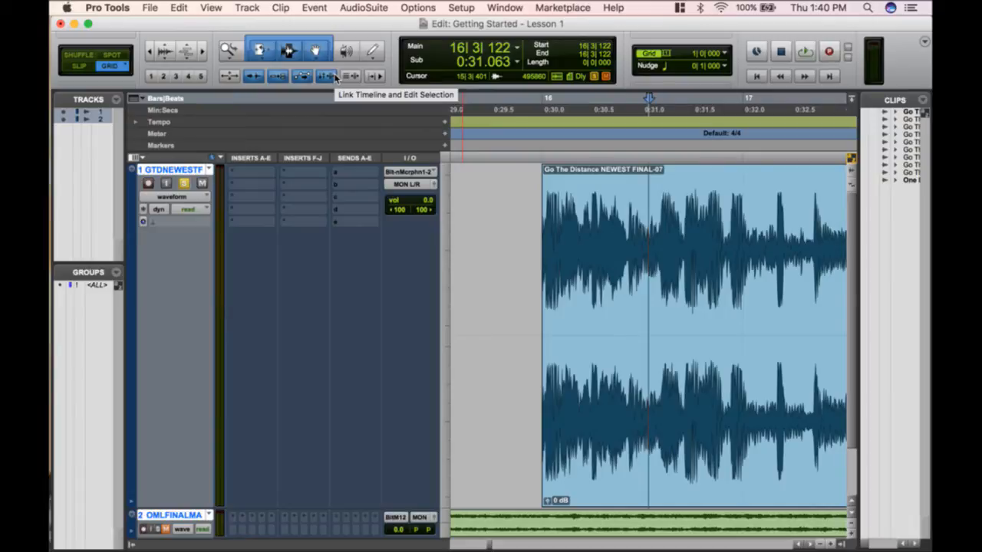
- Return the edit cursor to the start of the clip at bar 16
{"action": "left_click", "coordinate": [612, 224]}
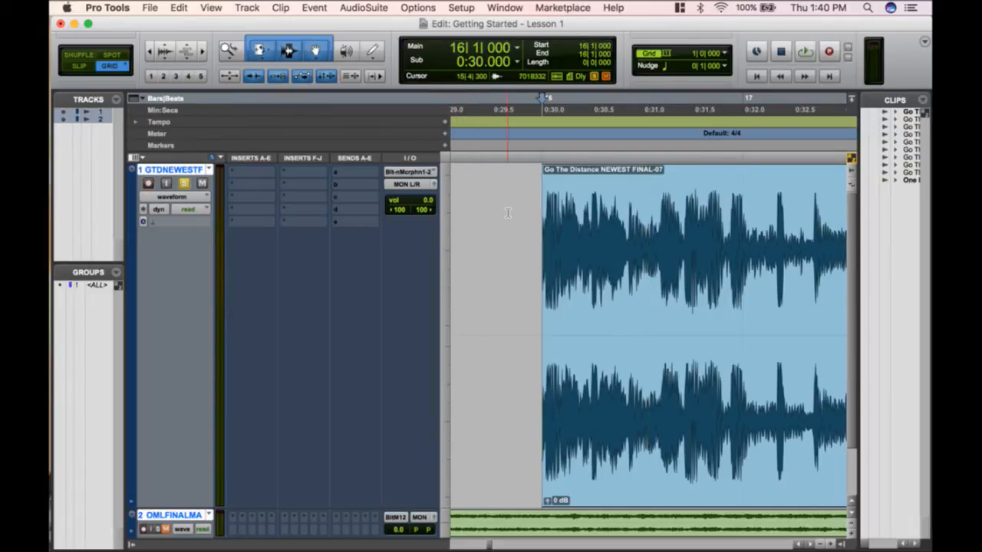
- Set the playback start to bar 16 and unlink the timeline and edit selections, keeping the Smart Tool active
{"action": "key", "text": "KP_Add"}
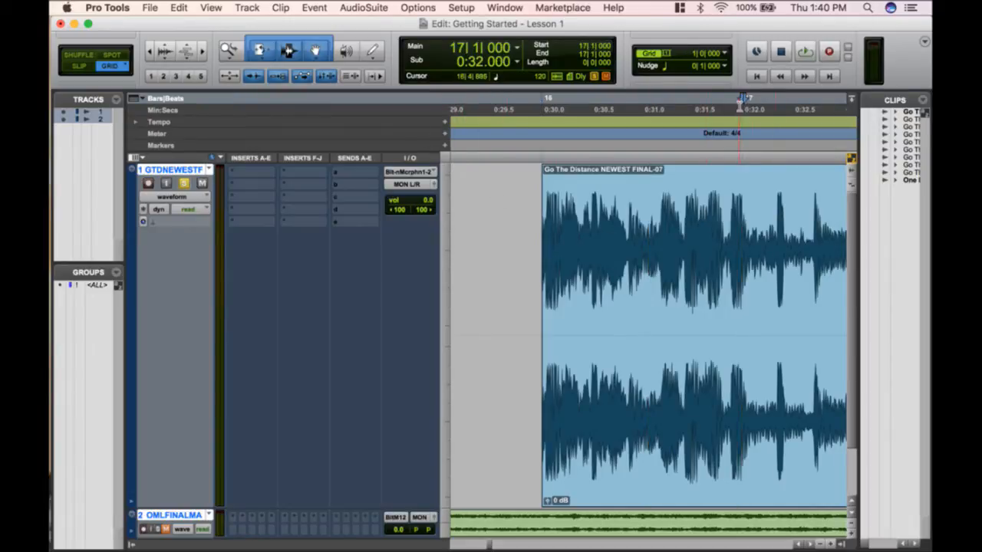
{"action": "key", "text": "KP_Subtract"}
{"action": "key", "text": "F8"}
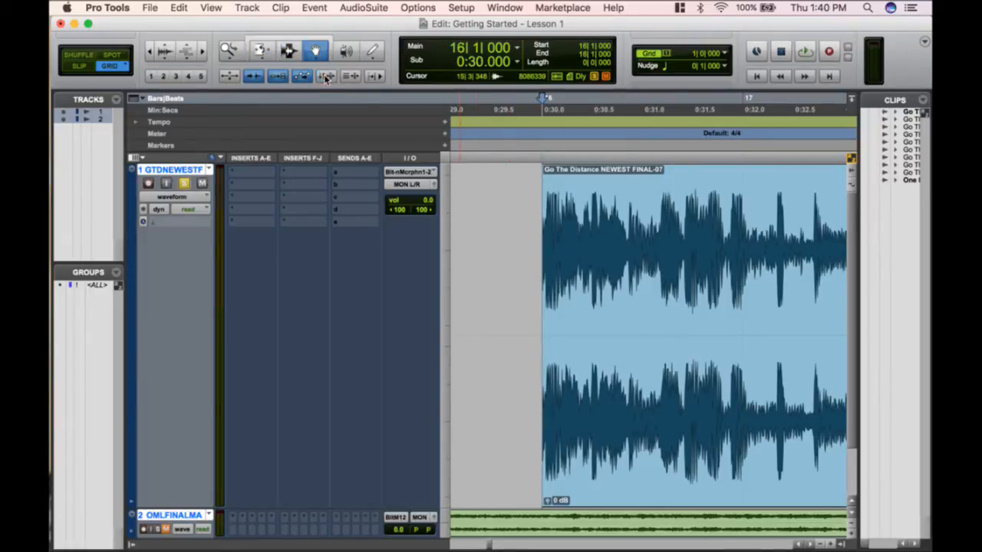
{"action": "key", "text": "F6+F7"}
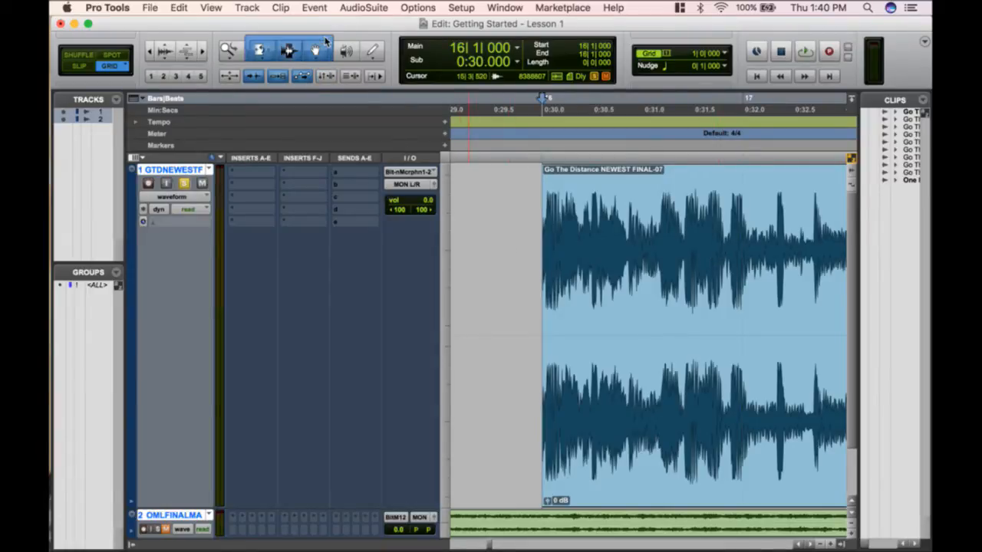
- Play from bar 16 with the edit cursor placed at bar 17, and repeat with it at bar 18
{"action": "left_click", "coordinate": [770, 276]}
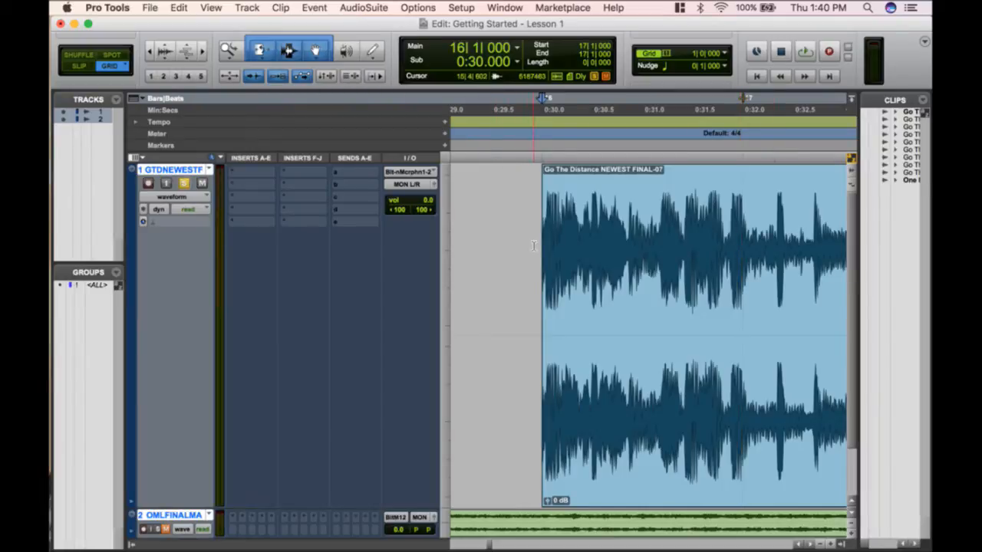
{"action": "key", "text": "space"}
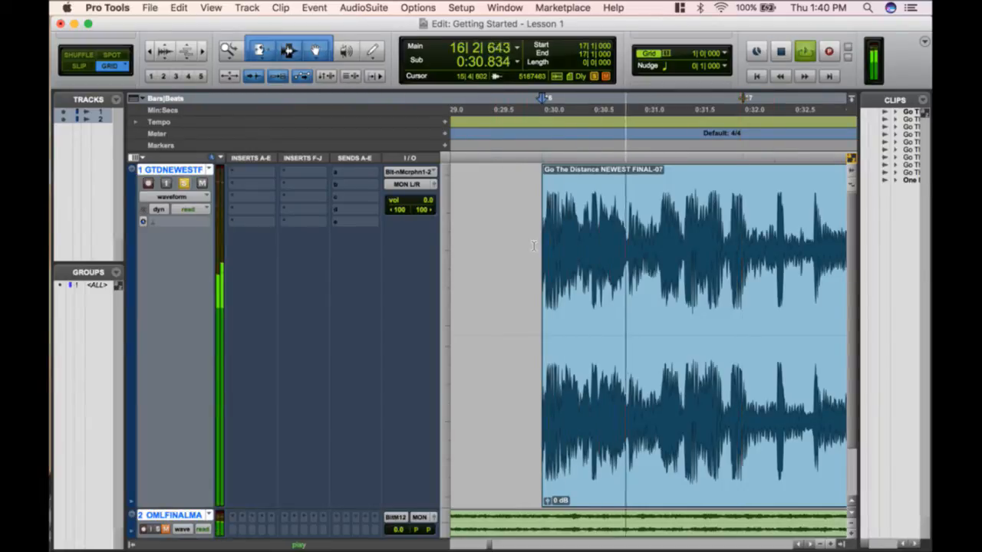
{"action": "key", "text": "space"}
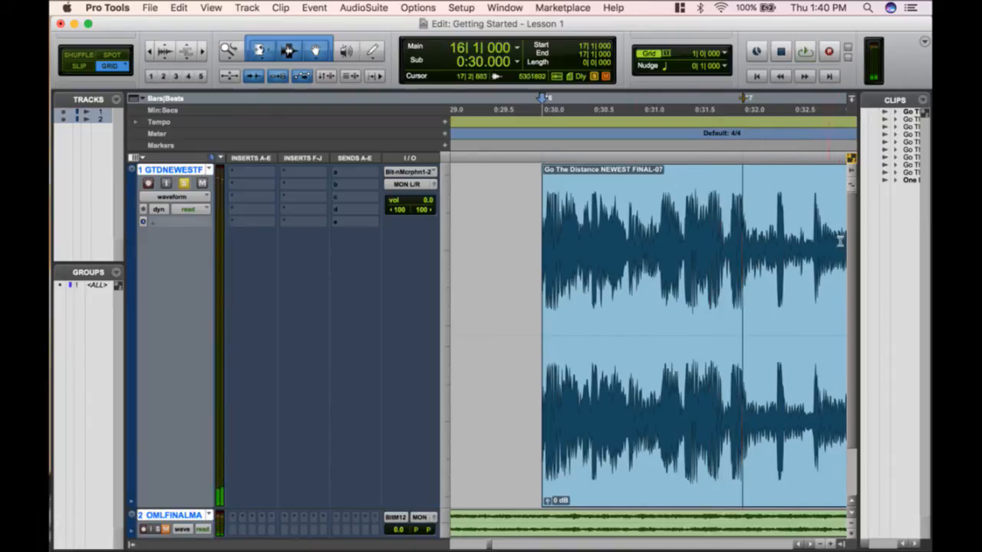
{"action": "key", "text": "space"}
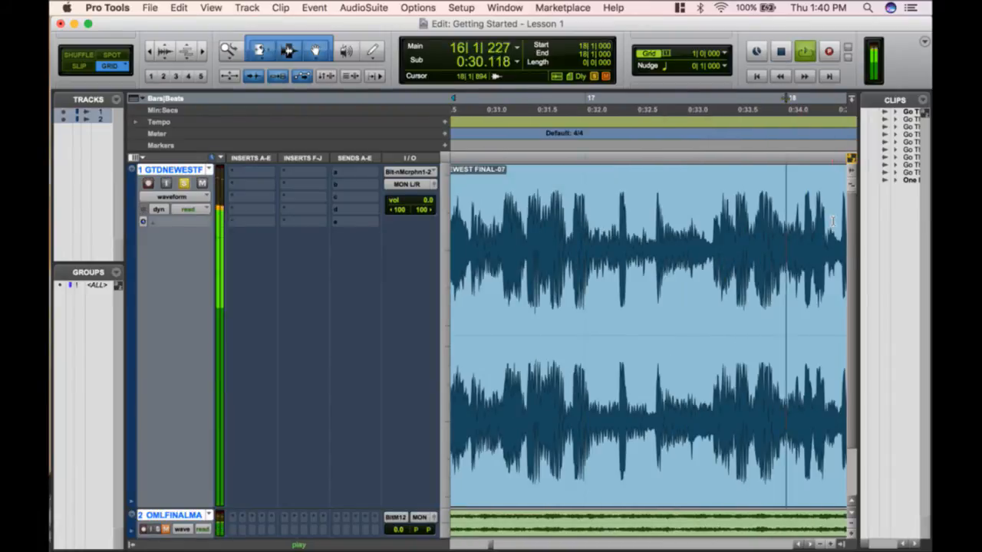
{"action": "key", "text": "space"}
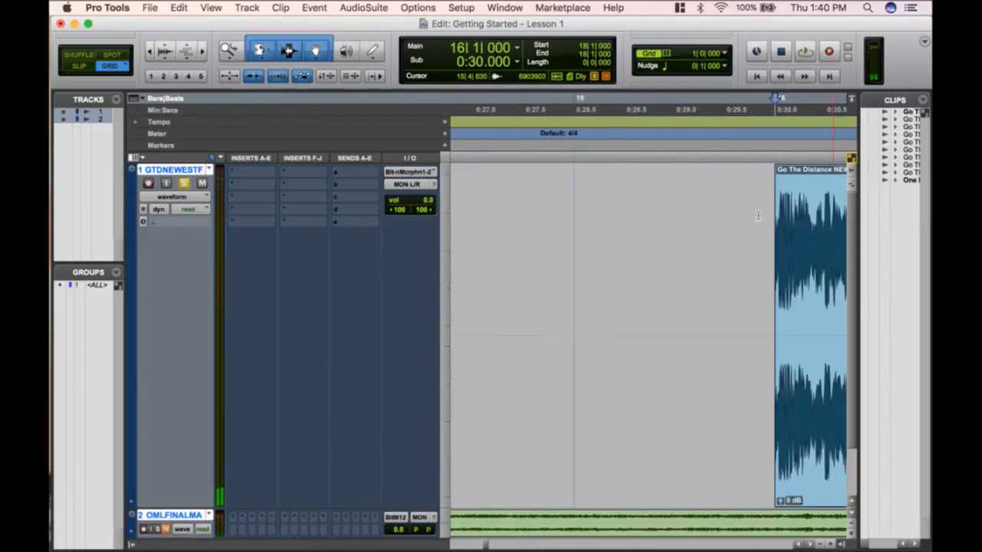
- Relink the timeline and edit selections, and play from edit cursor positions at bar 16 and bar 18
{"action": "left_click", "coordinate": [324, 76]}
{"action": "scroll", "coordinate": [647, 261], "scroll_direction": "right", "scroll_amount": 2}
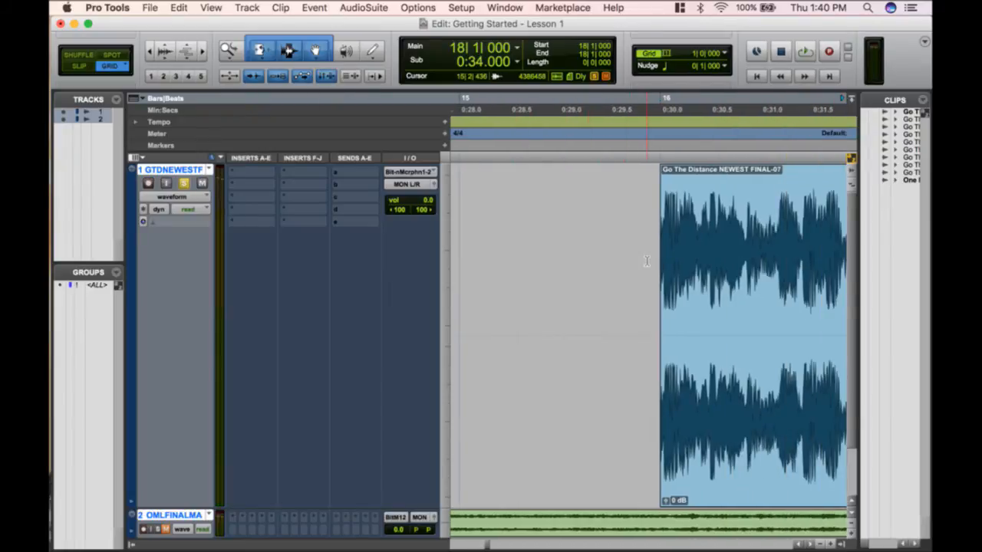
{"action": "left_click", "coordinate": [654, 253]}
{"action": "key", "text": "space"}
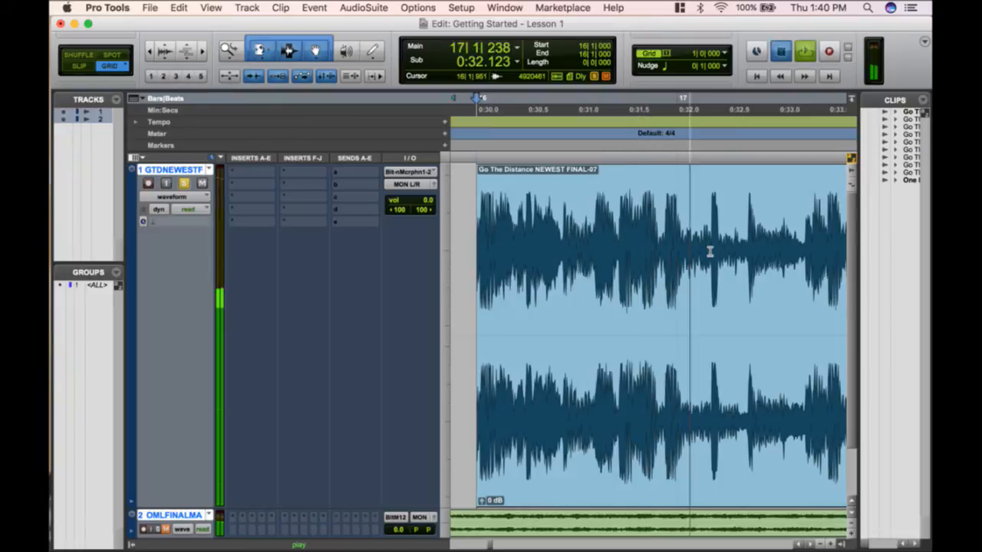
{"action": "key", "text": "space"}
{"action": "key", "text": "super+alt+z"}
{"action": "key", "text": "space"}
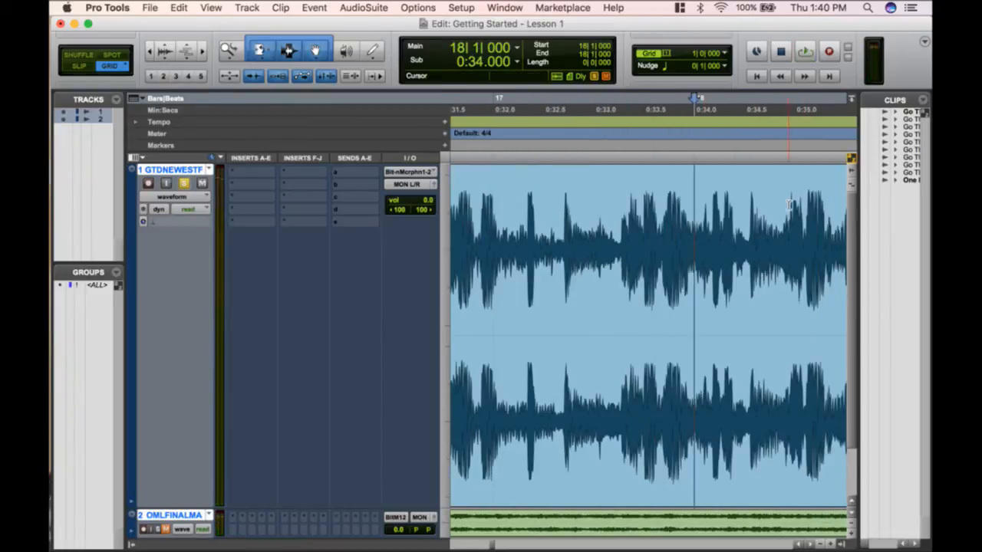
{"action": "key", "text": "space"}
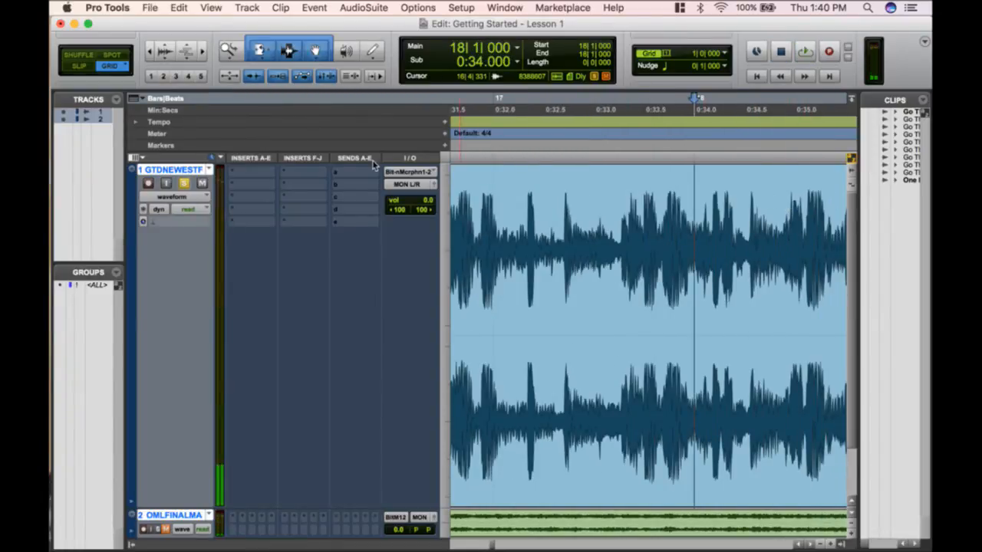
- Return the playback start to bar 16 and switch off Link Timeline and Edit Selection
{"action": "left_click", "coordinate": [493, 223]}
{"action": "scroll", "coordinate": [550, 226], "scroll_direction": "left", "scroll_amount": 5}
{"action": "key", "text": "alt+Tab"}
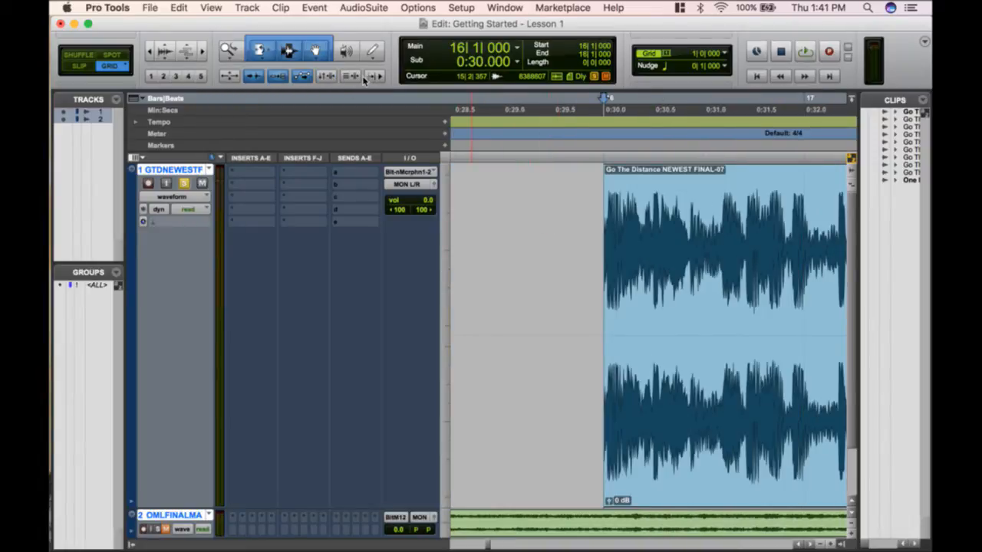
{"action": "key", "text": "super+bracketleft"}
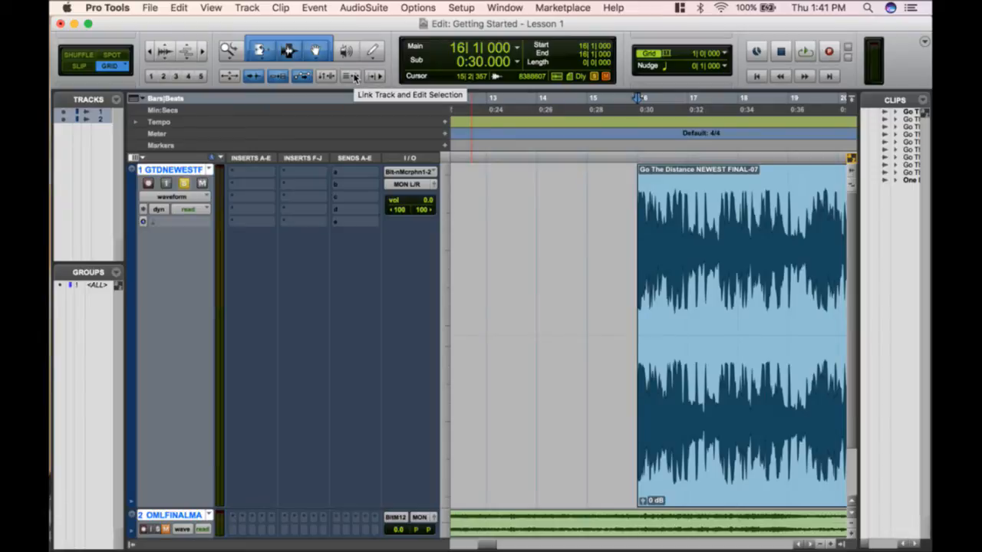
- Enable Link Track and Edit Selection, and place the edit cursor at bar 14 on track 1 and bar 15 on track 2
{"action": "left_click", "coordinate": [354, 77]}
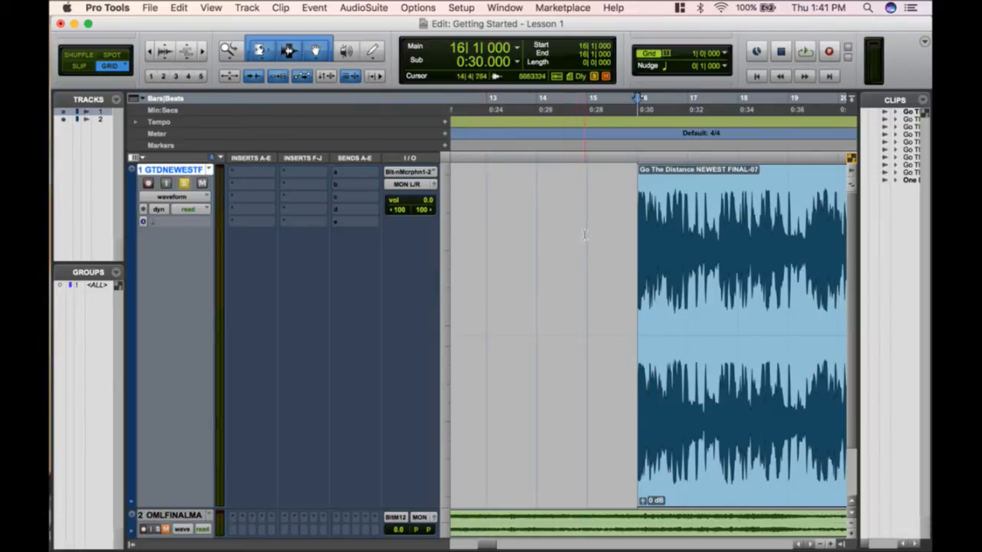
{"action": "left_click", "coordinate": [565, 259]}
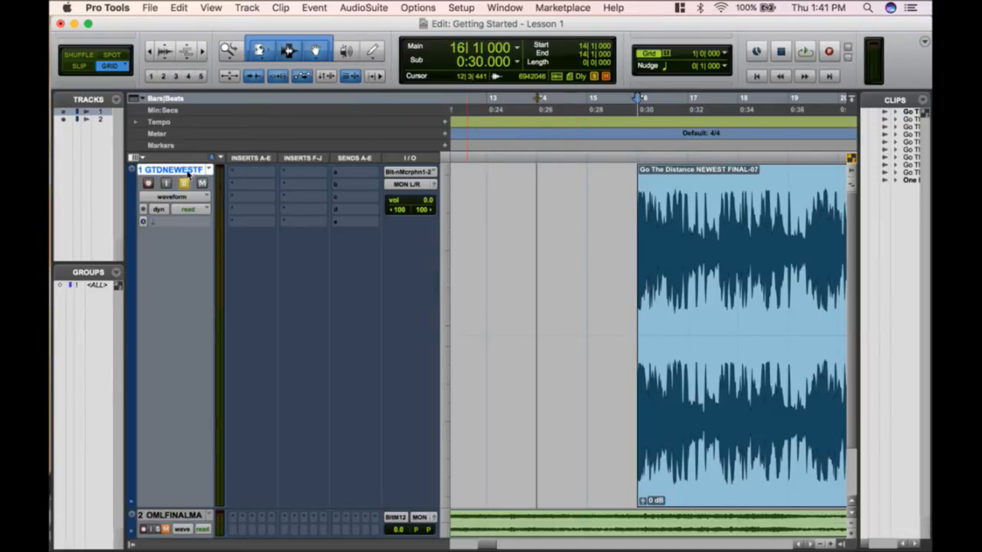
{"action": "scroll", "coordinate": [649, 303], "scroll_direction": "down", "scroll_amount": 3}
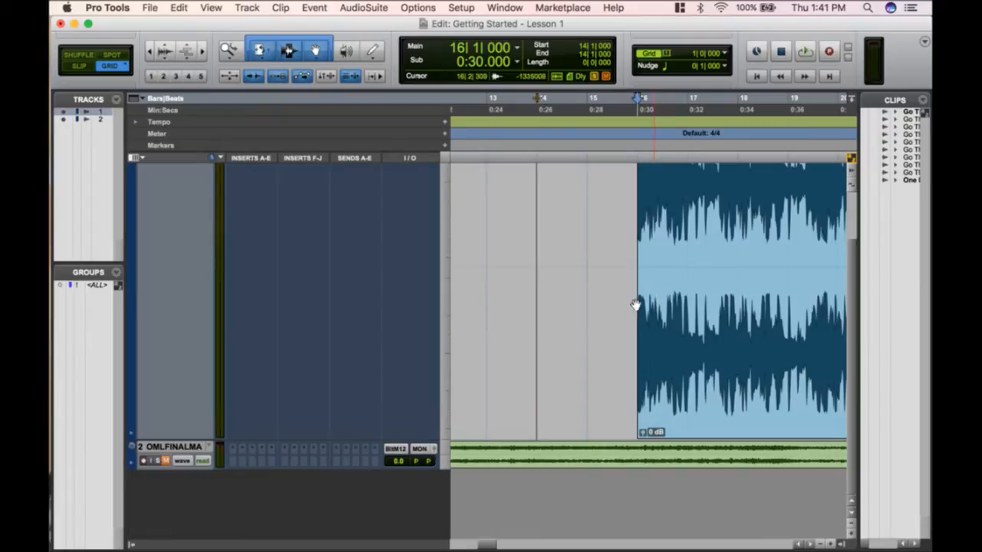
{"action": "left_click", "coordinate": [568, 453]}
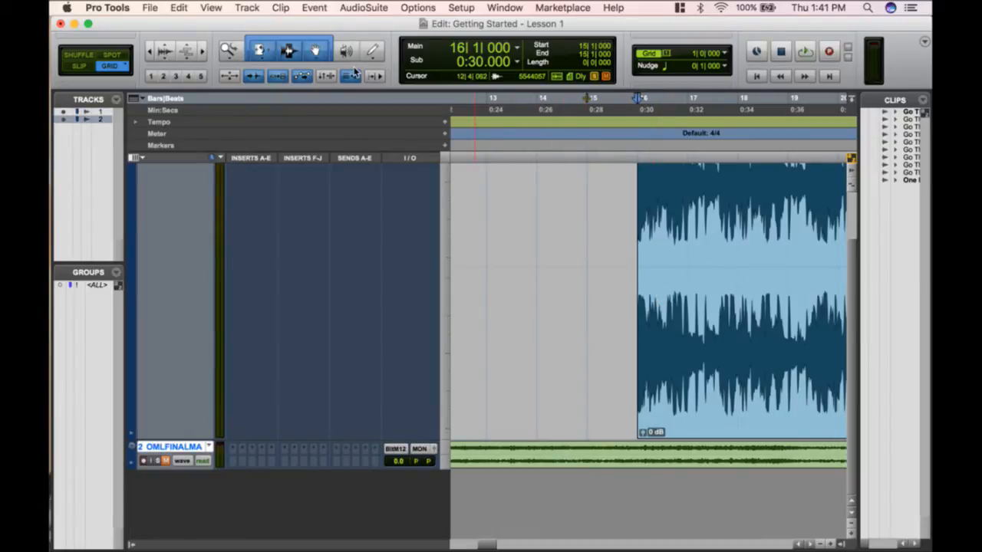
- Turn off Link Track and Edit Selection and place the edit cursor at bar 14 on each track
{"action": "scroll", "coordinate": [527, 227], "scroll_direction": "up", "scroll_amount": 3}
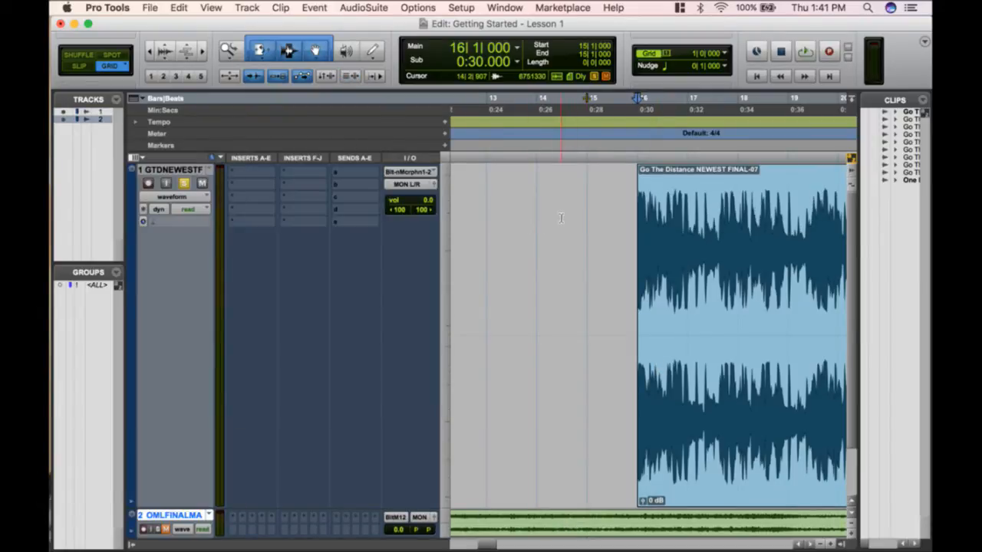
{"action": "left_click", "coordinate": [561, 217]}
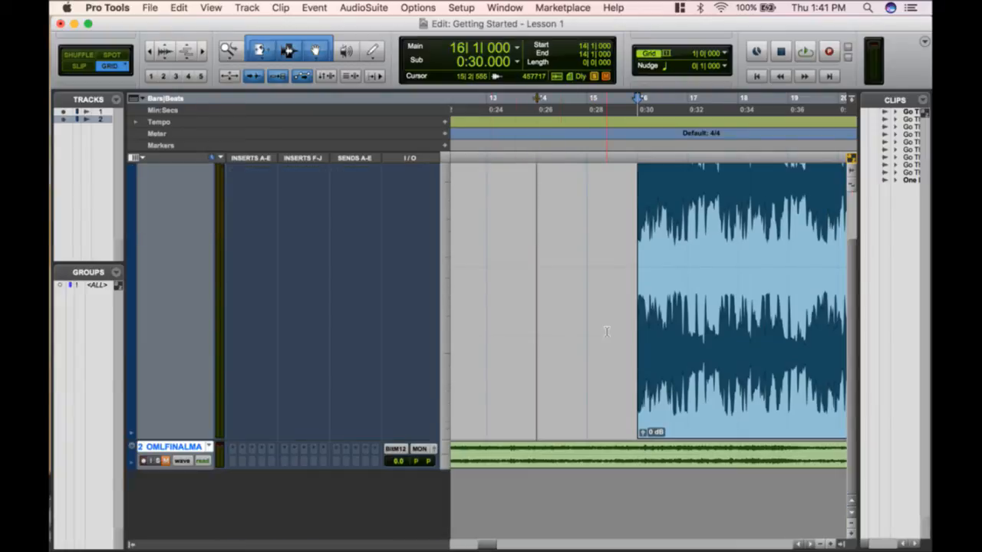
{"action": "scroll", "coordinate": [560, 218], "scroll_direction": "down", "scroll_amount": 3}
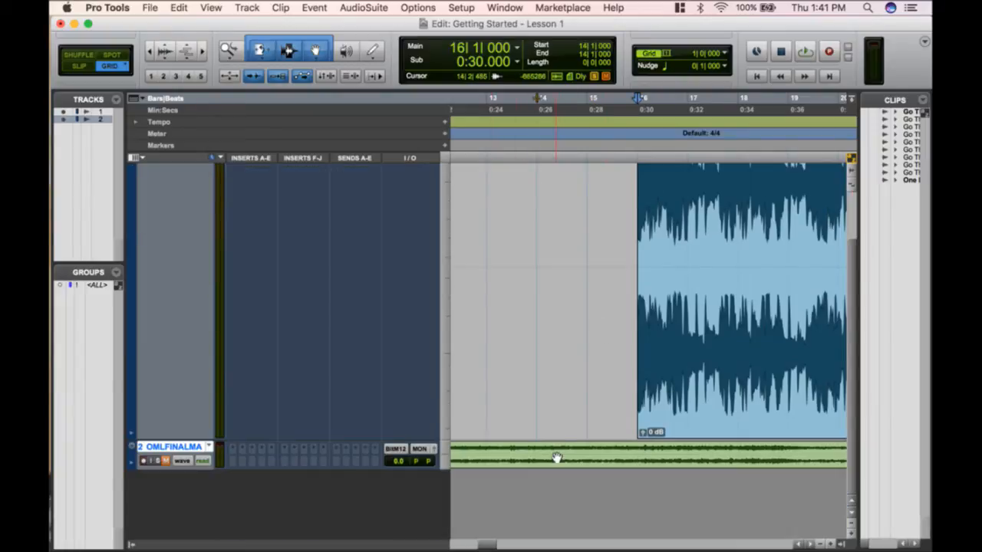
- Turn on Link Track and Edit Selection and Insertion Follows Playback, and return playback to the session start
{"action": "left_click", "coordinate": [374, 77]}
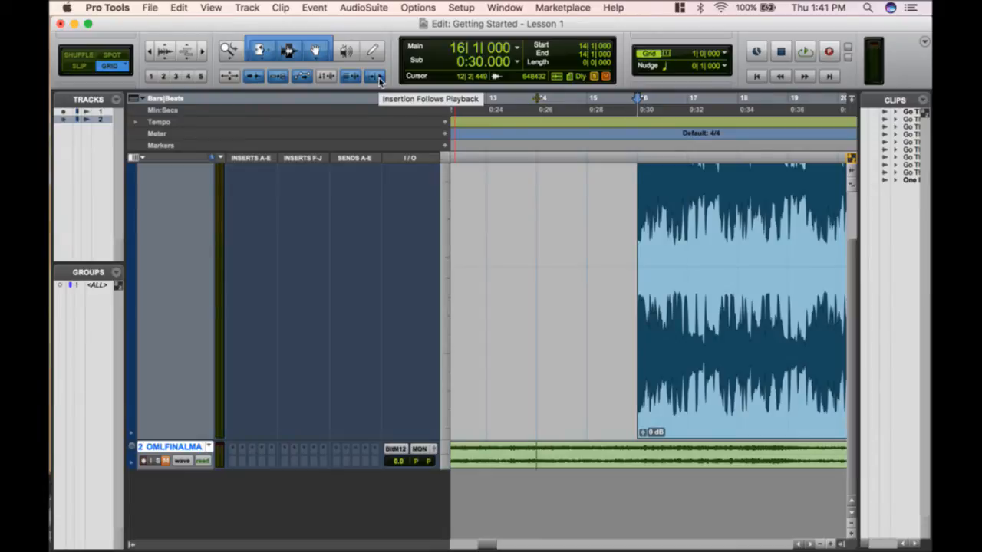
{"action": "key", "text": "Return"}
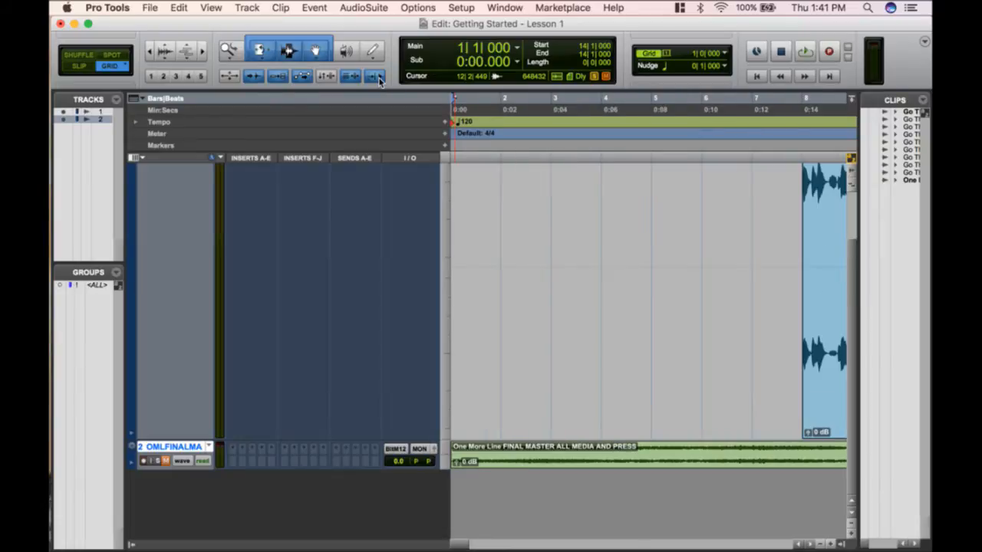
{"action": "key", "text": "super+bracketleft"}
{"action": "key", "text": "super+bracketleft"}
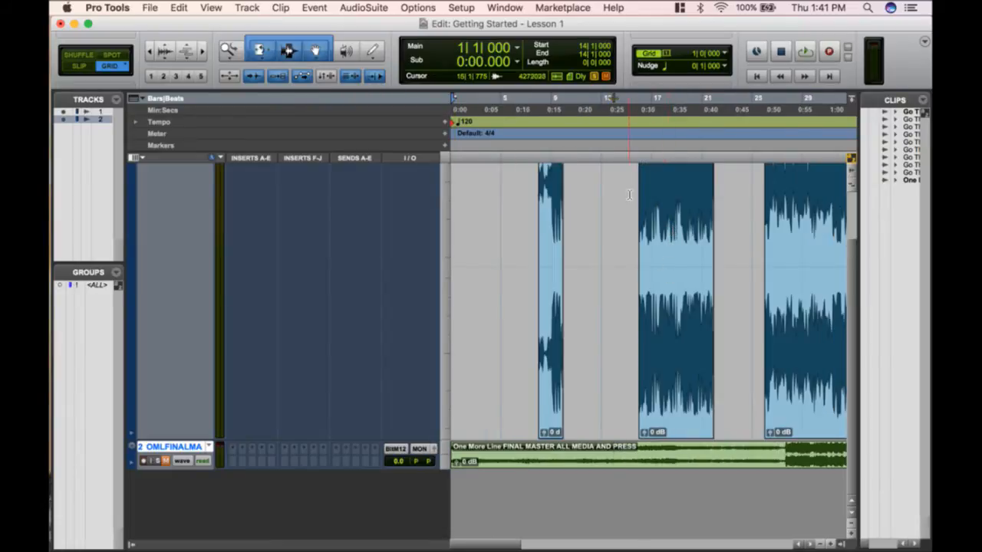
- Place the edit cursor at bar 15 on track 1, and play from bar 8, stopping once and resuming from the stop point
{"action": "key", "text": "p"}
{"action": "key", "text": "Tab"}
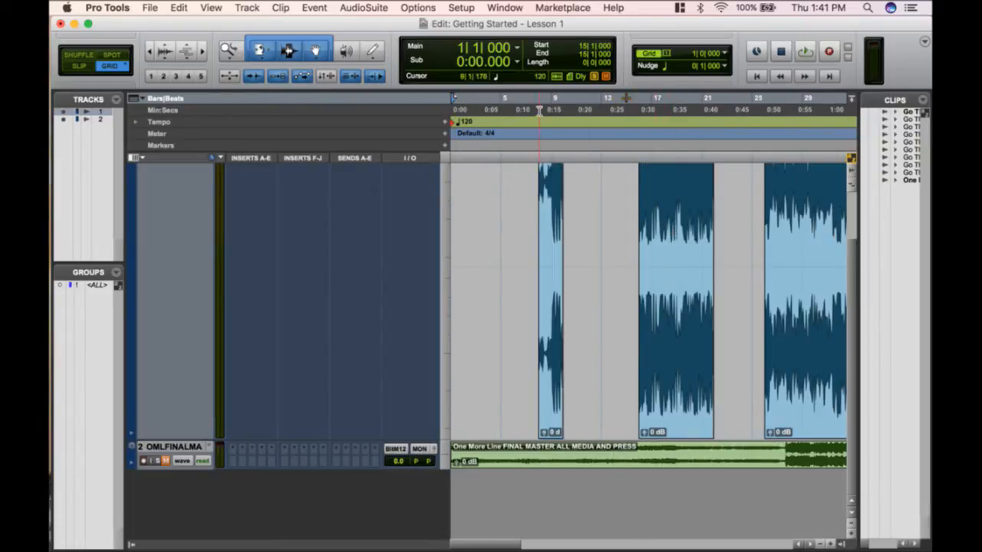
{"action": "key", "text": "space"}
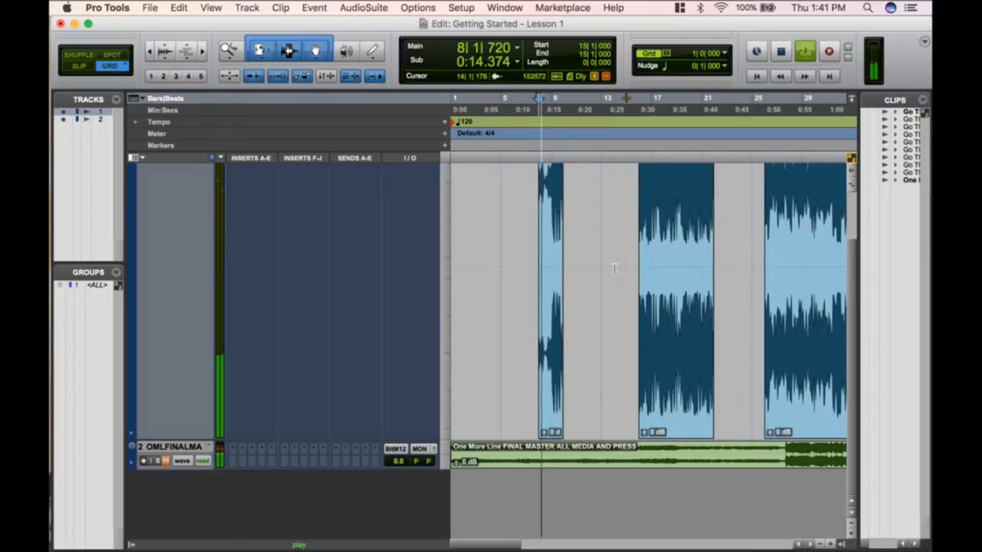
{"action": "key", "text": "space"}
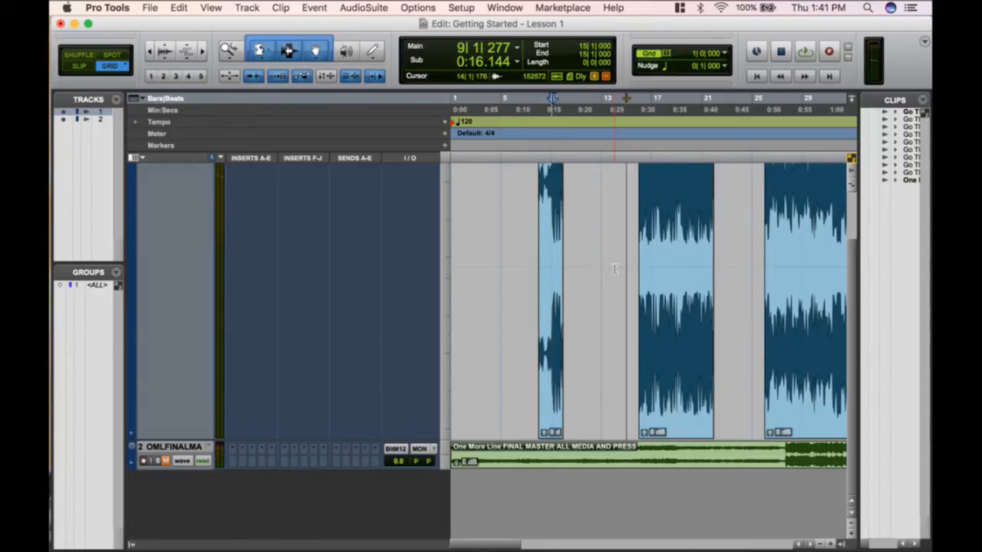
{"action": "key", "text": "space"}
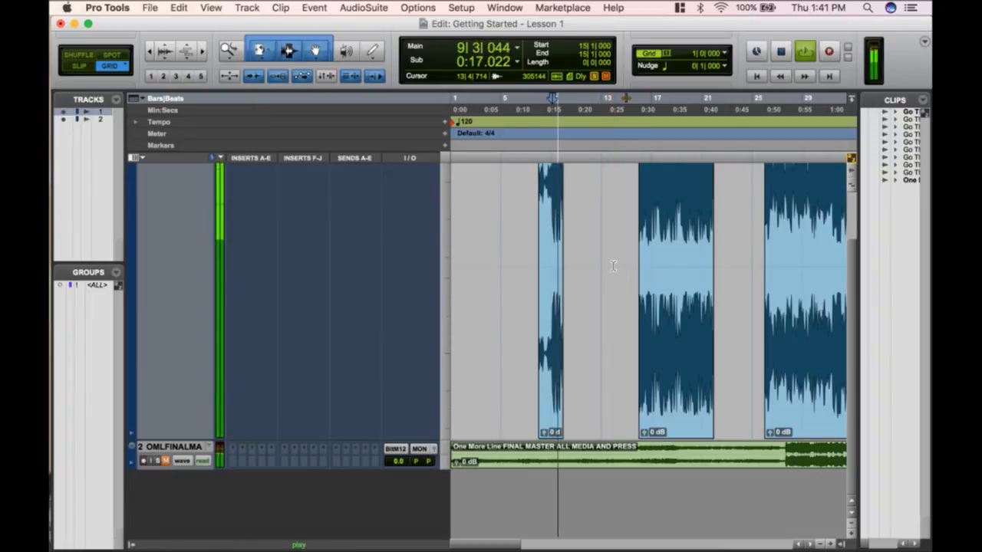
{"action": "key", "text": "space"}
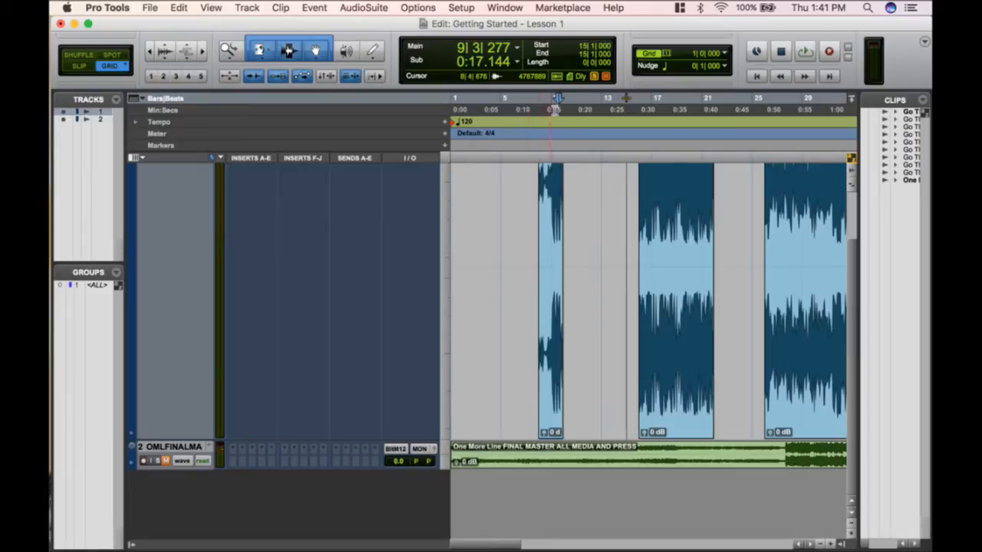
- Switch off Insertion Follows Playback, reset the playback start to bar 8, and play and stop repeatedly from there
{"action": "left_click", "coordinate": [549, 205]}
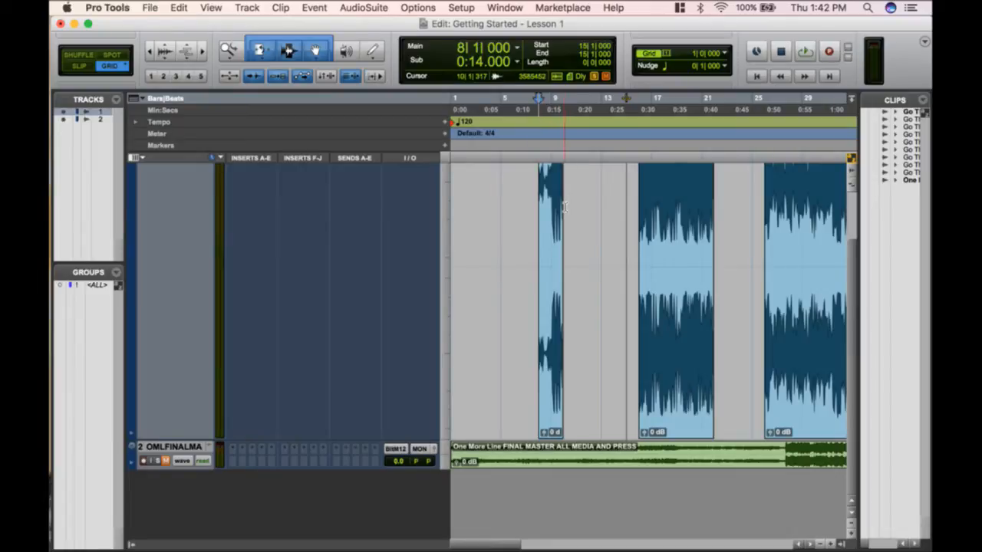
{"action": "key", "text": "space"}
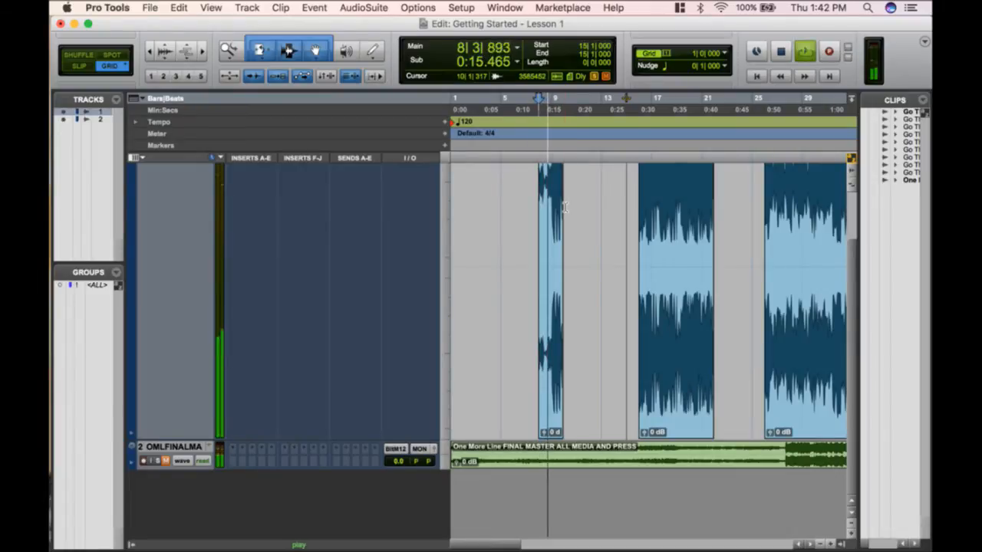
{"action": "key", "text": "space"}
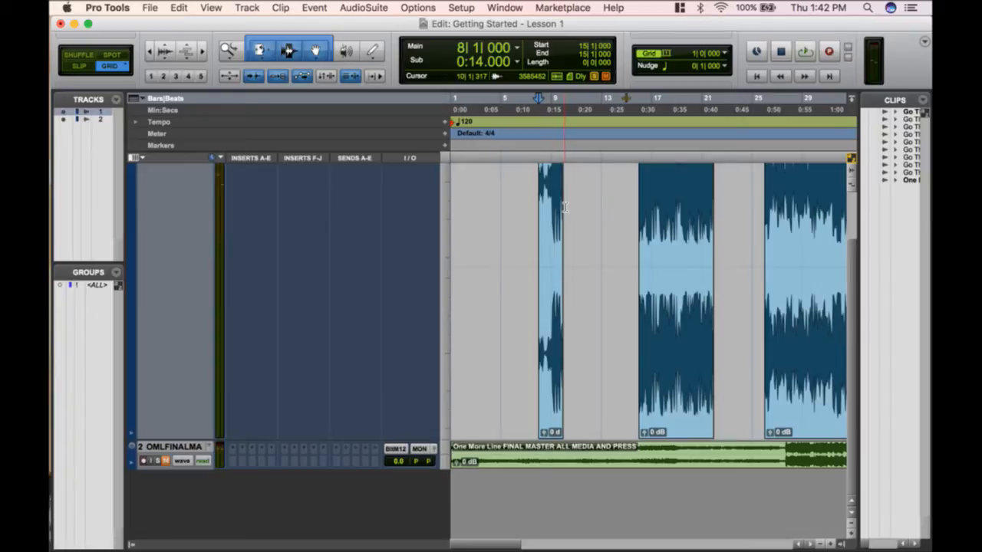
{"action": "key", "text": "space"}
{"action": "key", "text": "space"}
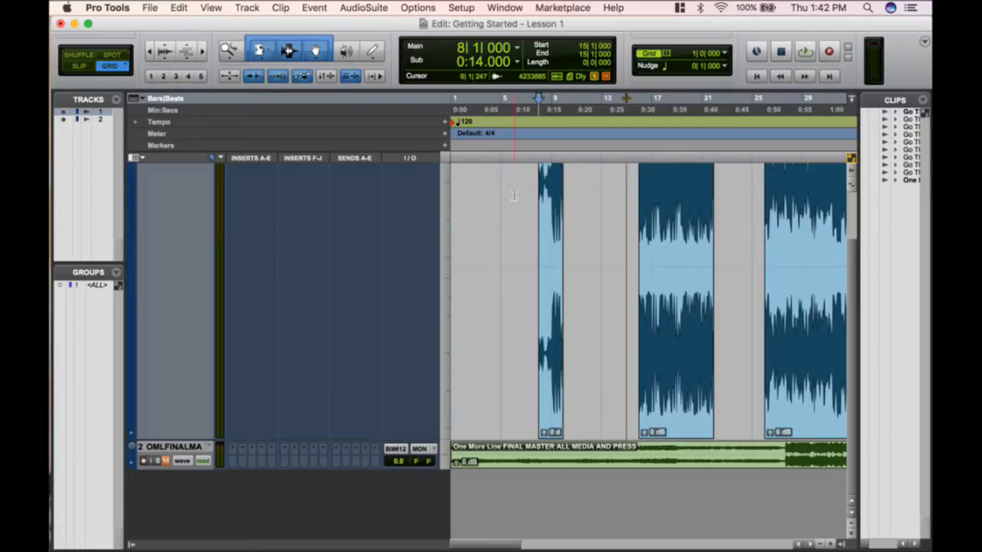
- View the time format options available for the main counter
{"action": "left_click", "coordinate": [517, 50]}
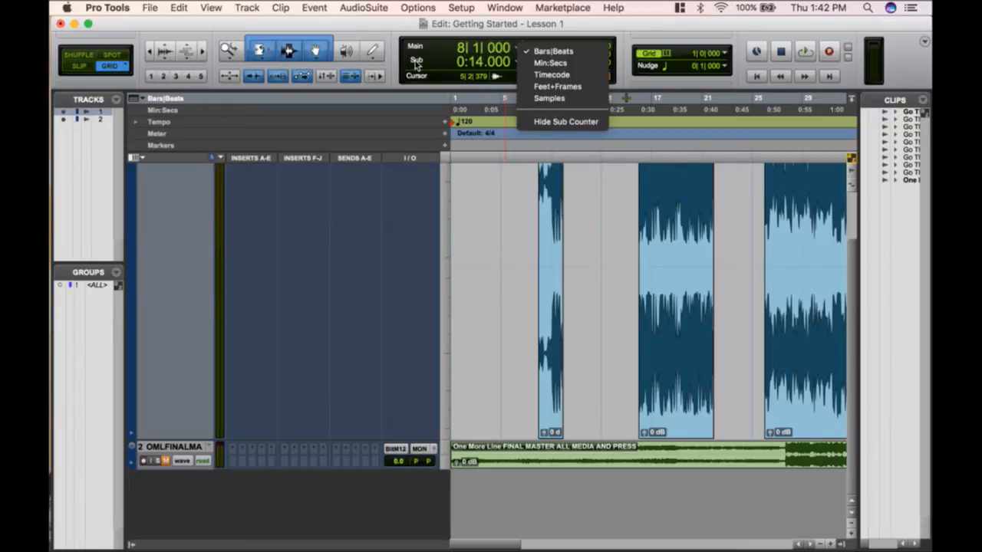
{"action": "left_click", "coordinate": [492, 55]}
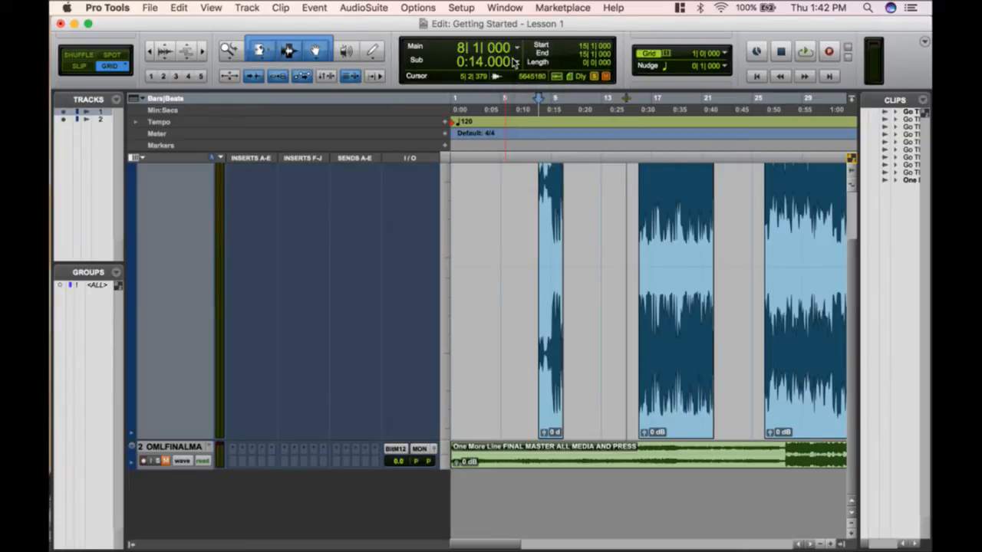
- View the time format options available for the sub counter
{"action": "left_click", "coordinate": [517, 62]}
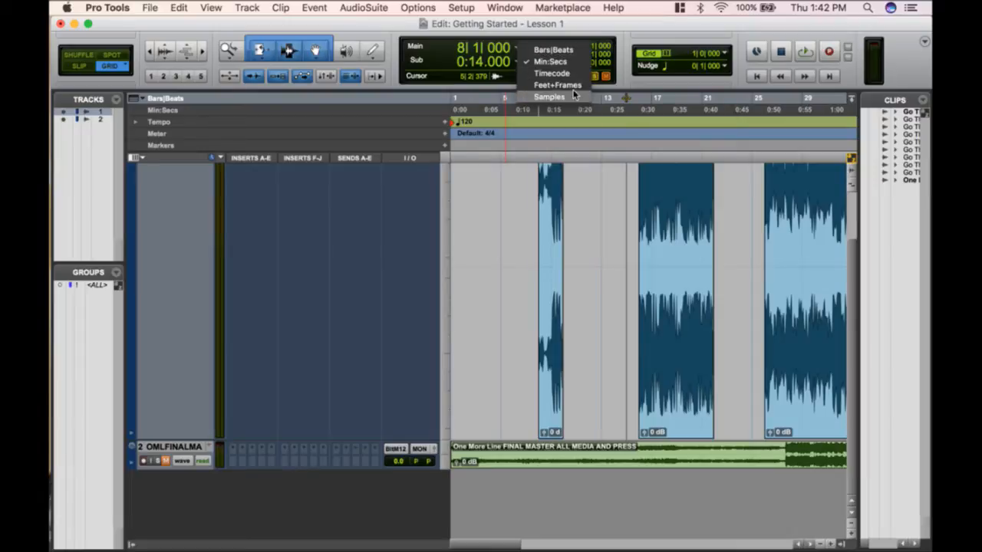
{"action": "left_click", "coordinate": [528, 96]}
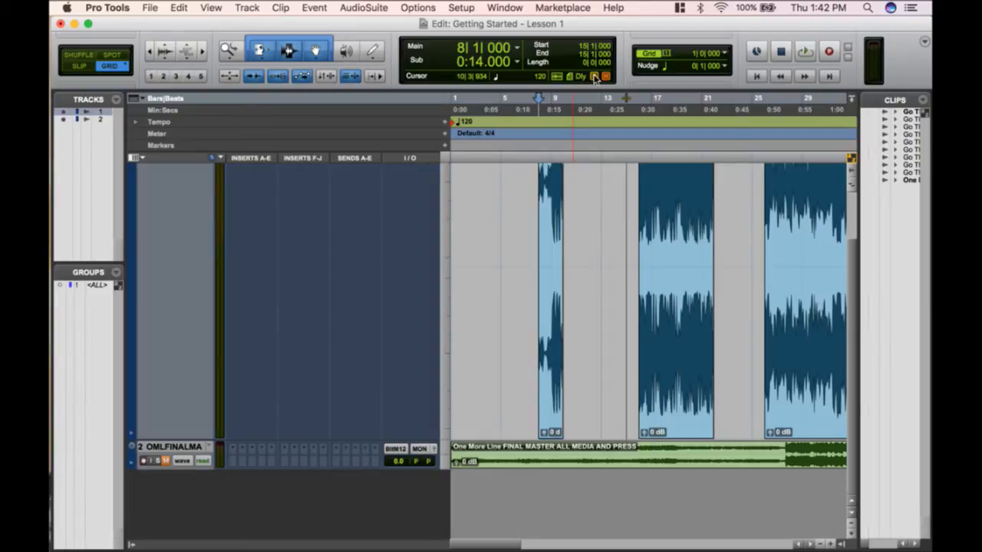
{"action": "left_click", "coordinate": [168, 461]}
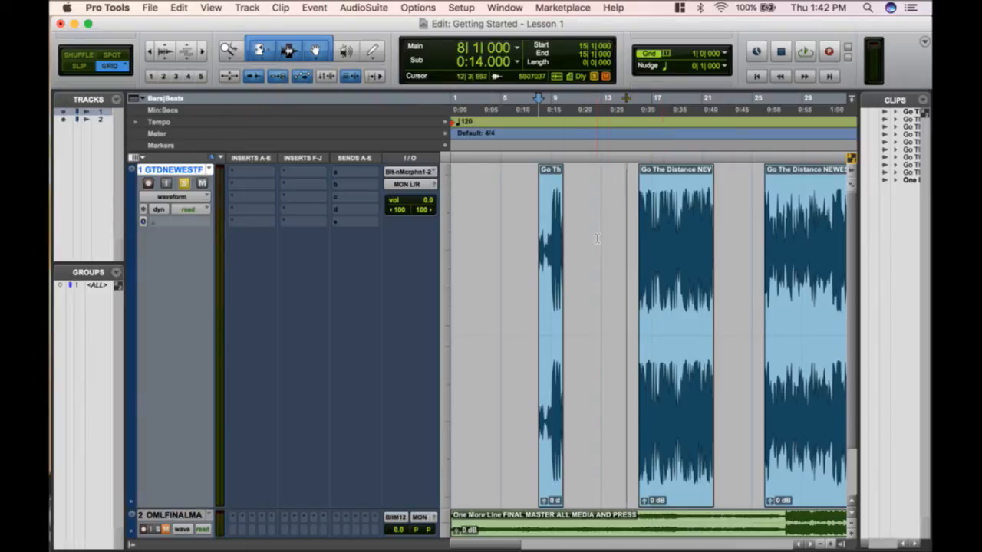
- Select bars 13 to 21 on track 1, and replace the selection with an edit cursor at bar 14
{"action": "left_click_drag", "start_coordinate": [602, 265], "coordinate": [701, 242]}
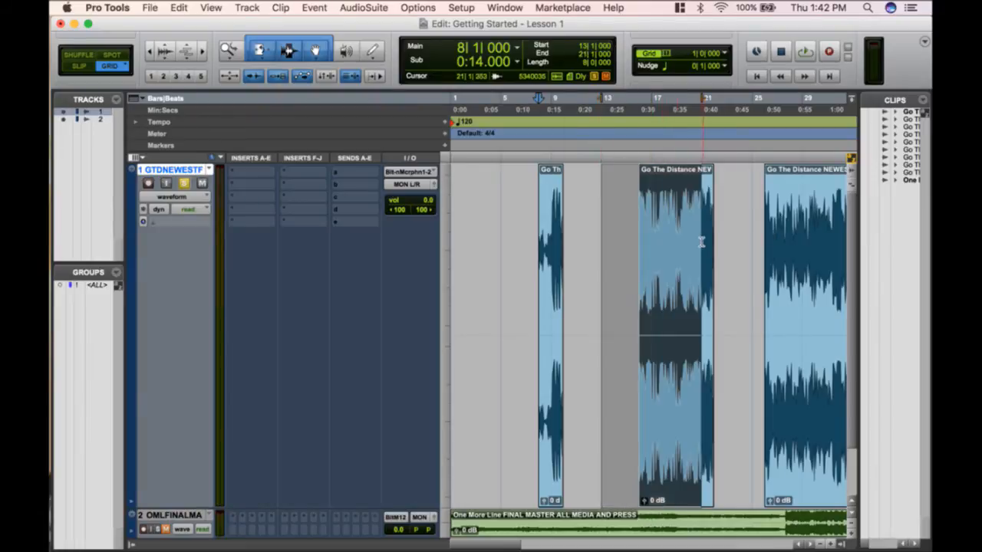
{"action": "left_click", "coordinate": [616, 219]}
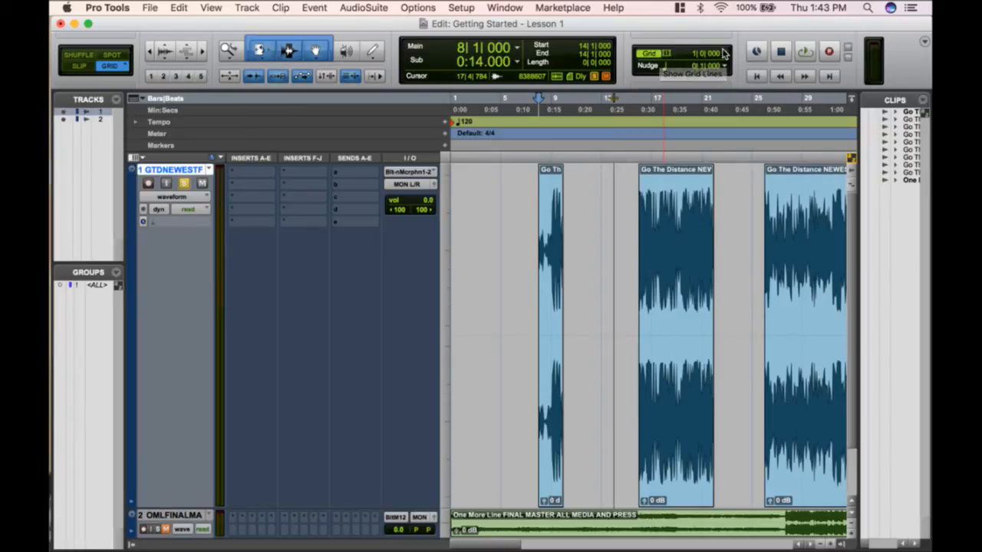
- Switch the grid value to a 1/16 note, change it to a 1/4 note, and return it to 1 bar
{"action": "left_click", "coordinate": [698, 54]}
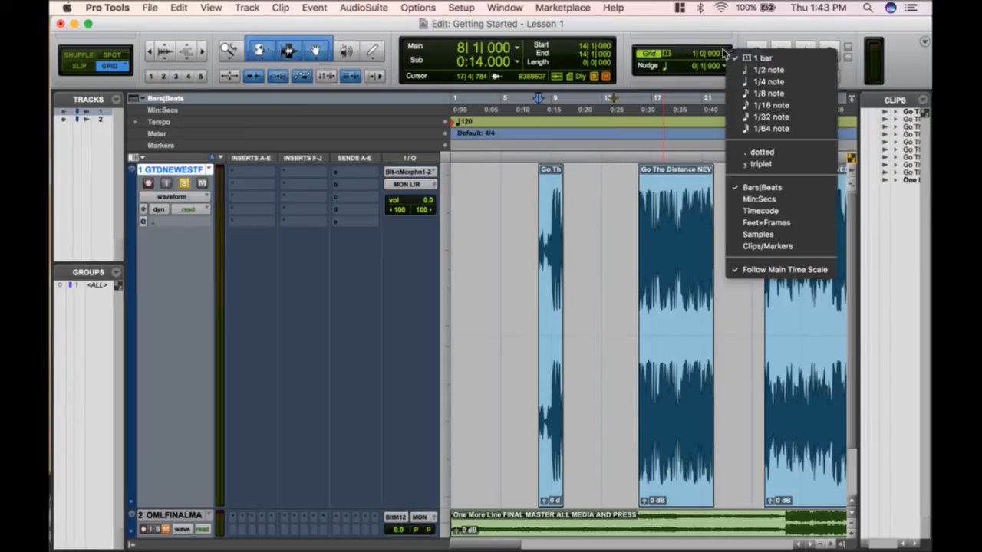
{"action": "left_click", "coordinate": [771, 105]}
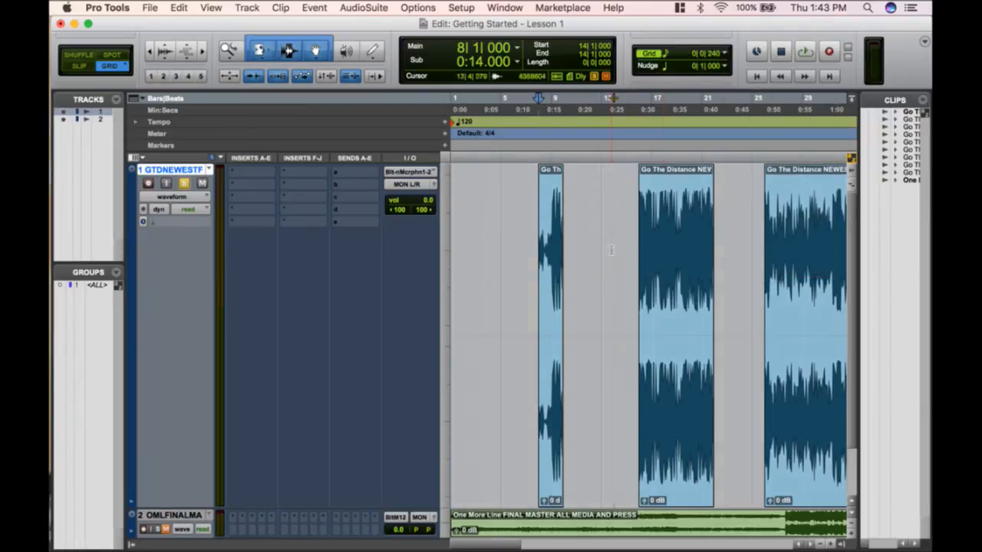
{"action": "left_click", "coordinate": [702, 53]}
{"action": "left_click", "coordinate": [767, 29]}
{"action": "left_click", "coordinate": [724, 54]}
{"action": "left_click", "coordinate": [752, 29]}
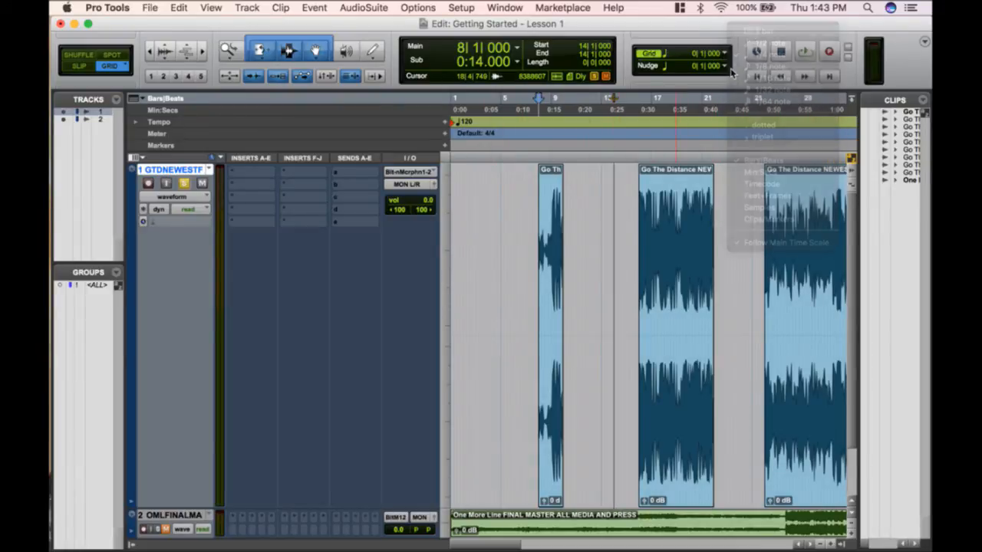
- Switch the nudge value to Min:Secs and back to Bars|Beats, and set it to 1 bar
{"action": "left_click", "coordinate": [725, 53]}
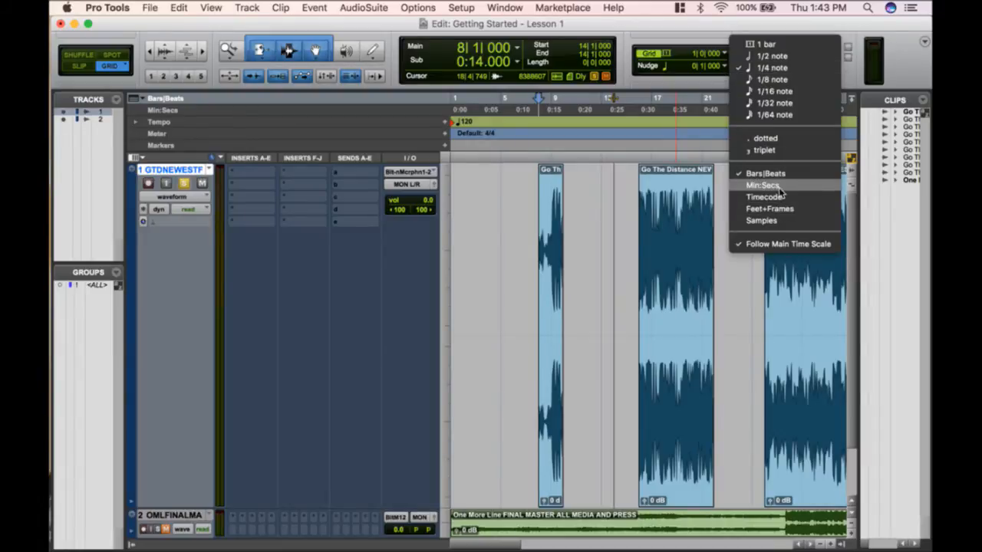
{"action": "left_click", "coordinate": [767, 185]}
{"action": "left_click", "coordinate": [725, 67]}
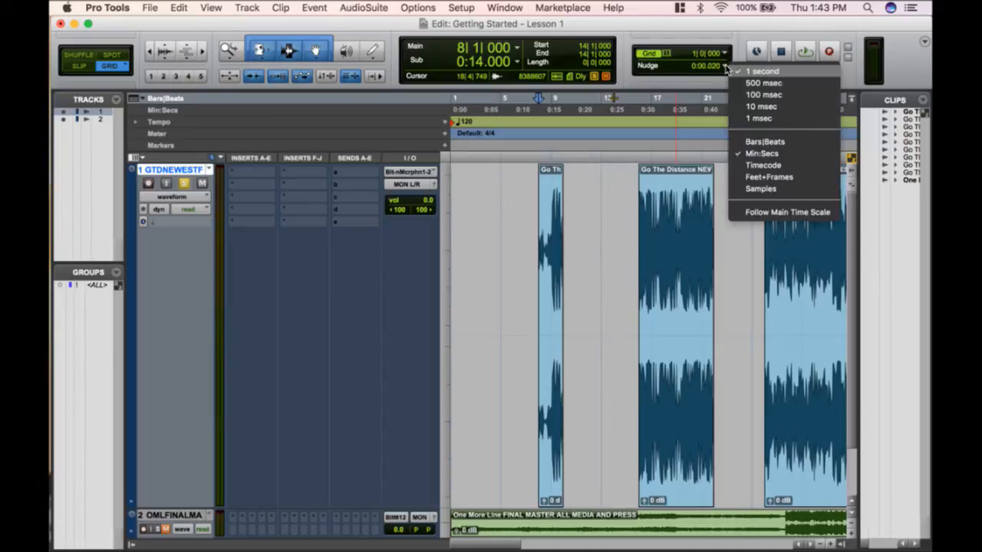
{"action": "left_click", "coordinate": [777, 146]}
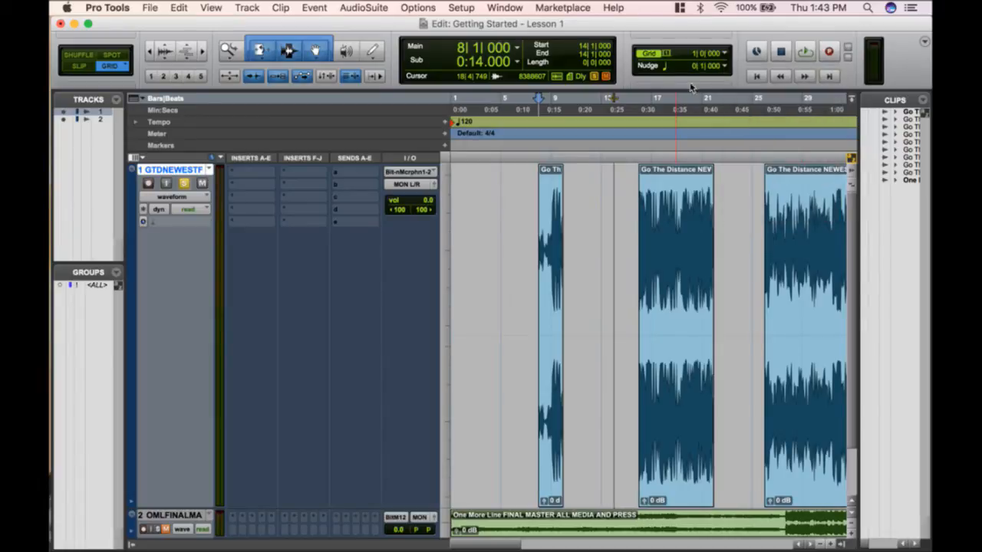
{"action": "left_click", "coordinate": [690, 66]}
- Select the clip starting at bar 16 on track 1 and turn on Link Timeline and Edit Selection
{"action": "left_click", "coordinate": [679, 409]}
{"action": "key", "text": "super+bracketright"}
{"action": "key", "text": "super+bracketright"}
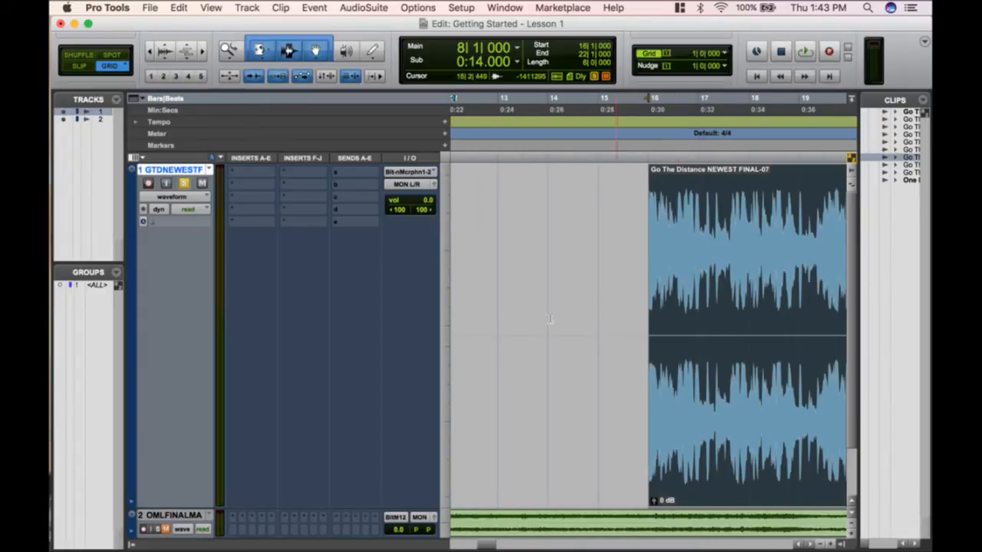
{"action": "left_click", "coordinate": [330, 77]}
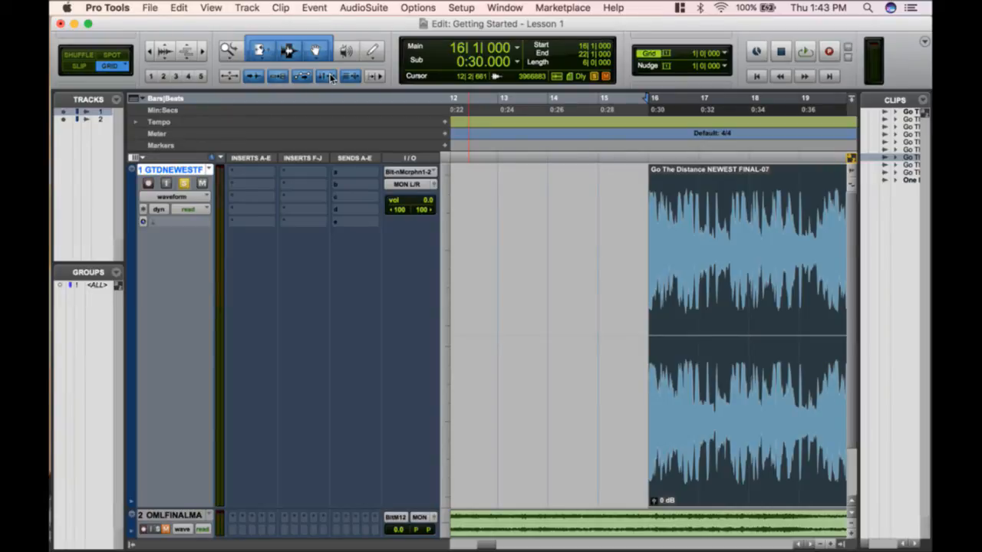
- Nudge the selected clip two bars earlier to bar 14, and nudge it two bars later to bar 16
{"action": "key", "text": "minus"}
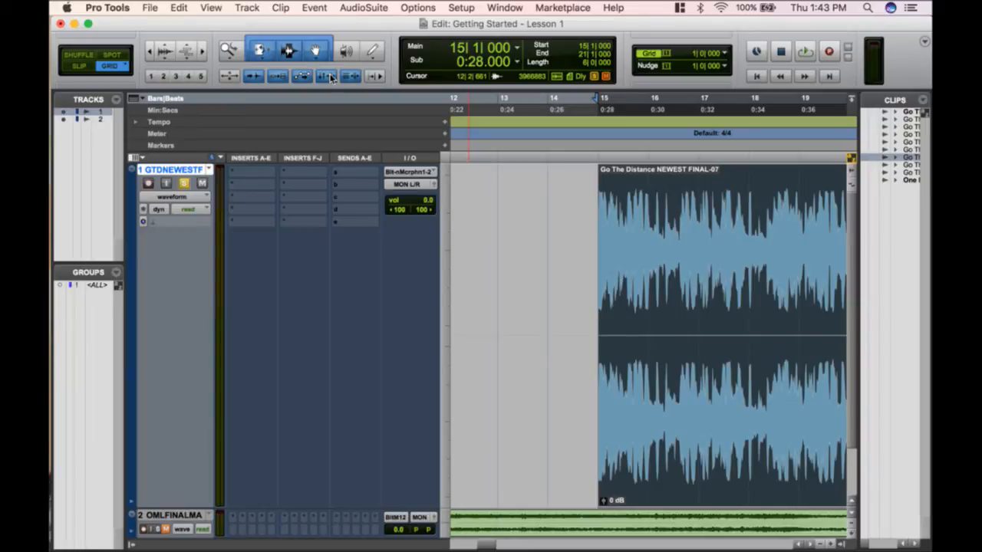
{"action": "key", "text": "minus"}
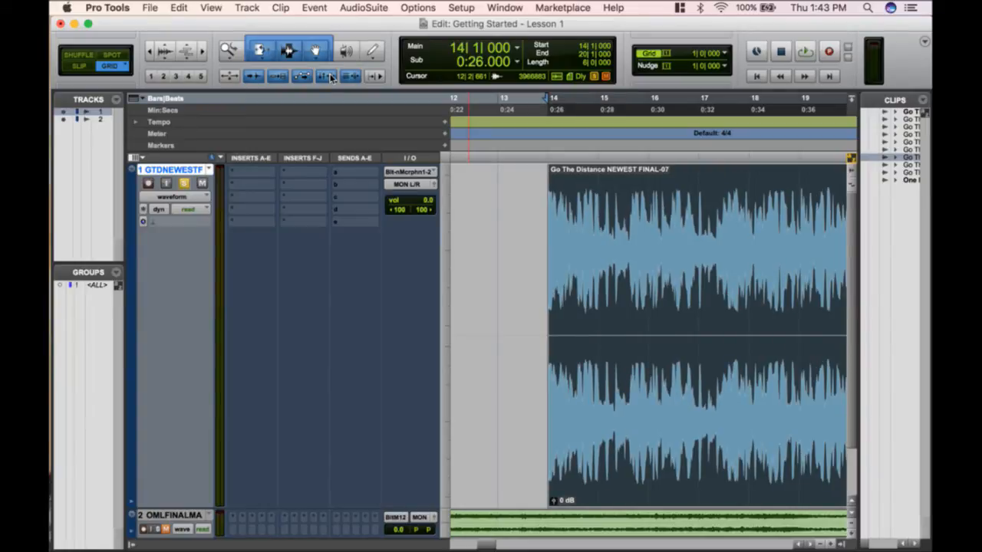
{"action": "key", "text": "plus"}
{"action": "key", "text": "plus"}
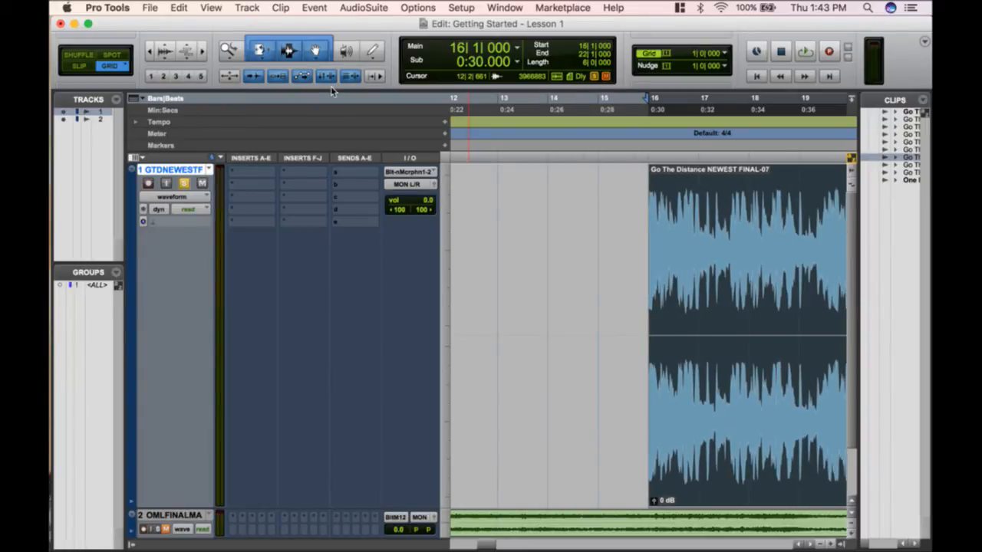
{"action": "key", "text": "super+bracketleft"}
{"action": "key", "text": "super+bracketleft"}
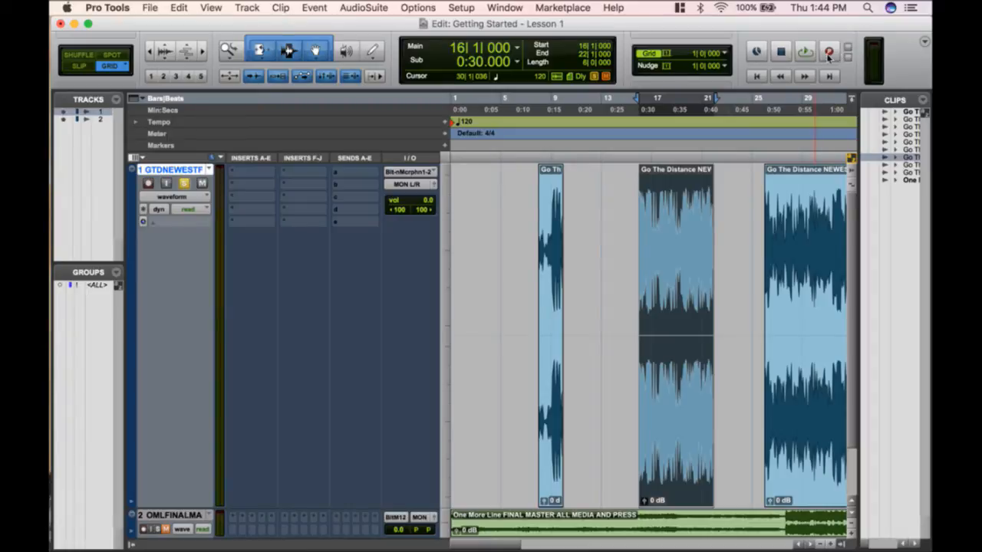
- Go to the session start and the session end, rewind and fast-forward from there, and return to the start
{"action": "left_click", "coordinate": [757, 76]}
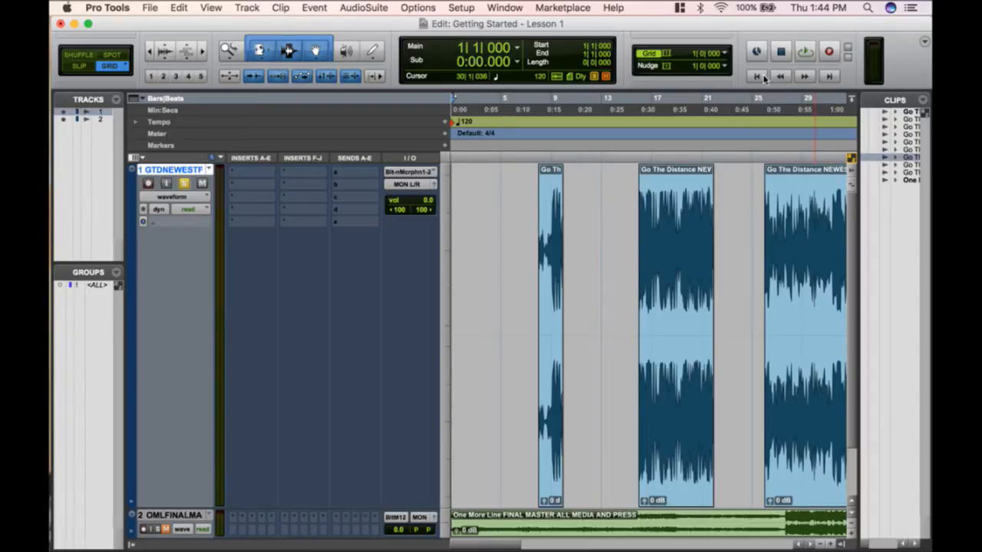
{"action": "left_click", "coordinate": [830, 76]}
{"action": "left_click", "coordinate": [780, 76]}
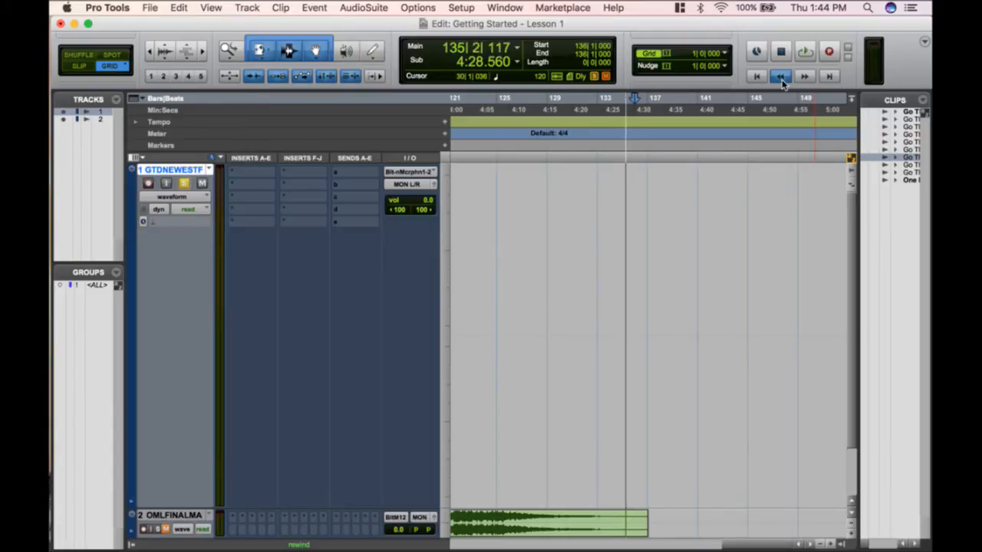
{"action": "left_click", "coordinate": [805, 75]}
{"action": "key", "text": "Return"}
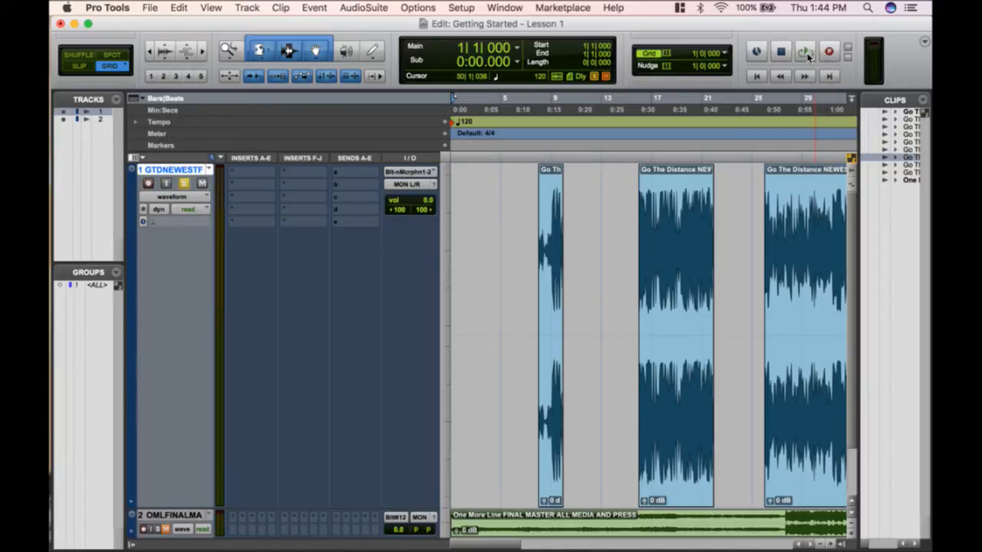
- Toggle Loop Playback, select the short clip at bar 8 on track 1, and play it
{"action": "left_click", "coordinate": [805, 52], "text": "ctrl"}
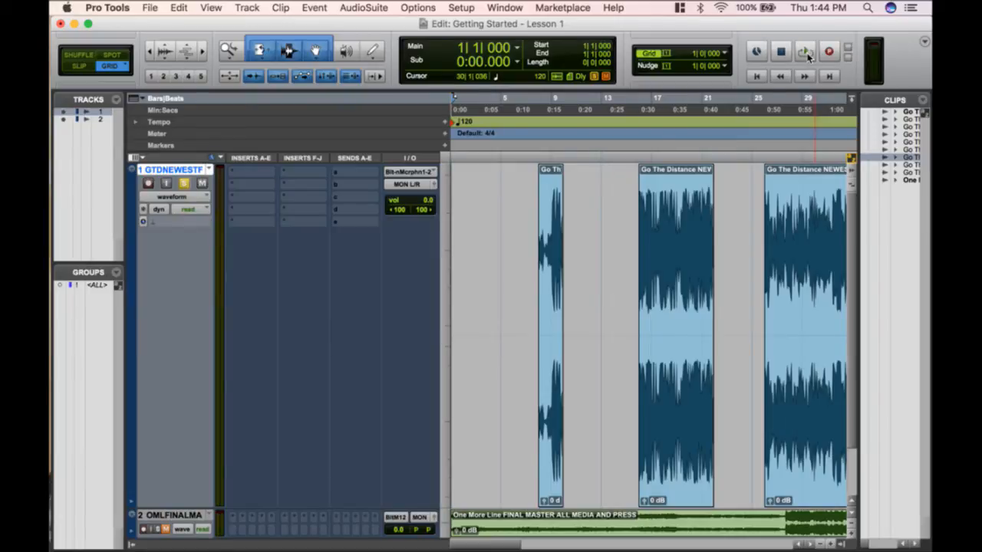
{"action": "left_click_drag", "start_coordinate": [577, 201], "coordinate": [603, 202]}
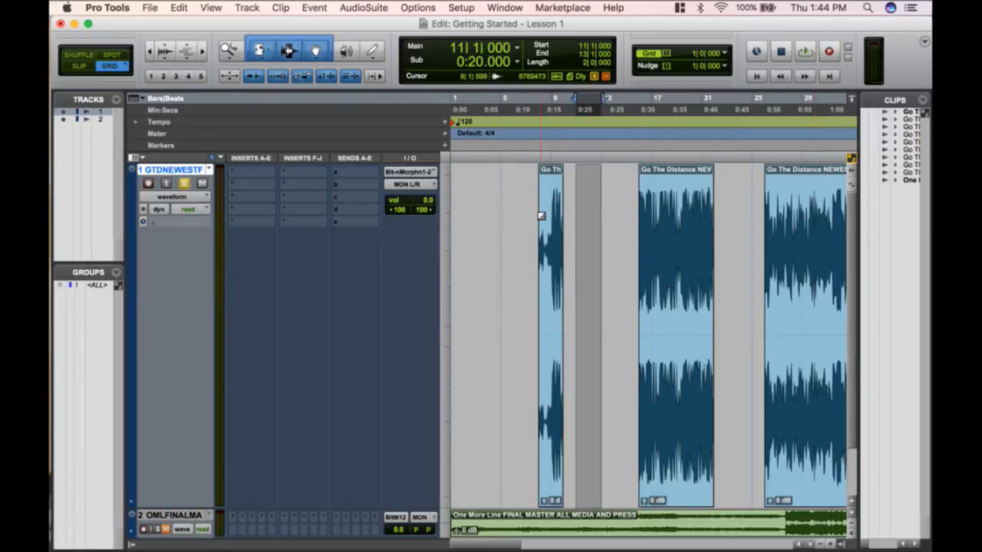
{"action": "left_click", "coordinate": [549, 371]}
{"action": "key", "text": "space"}
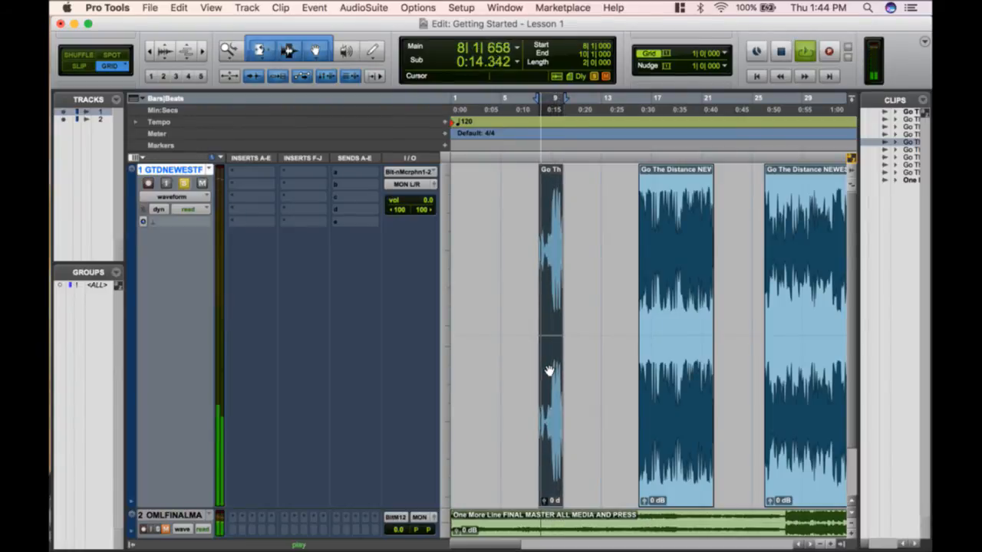
{"action": "key", "text": "space"}
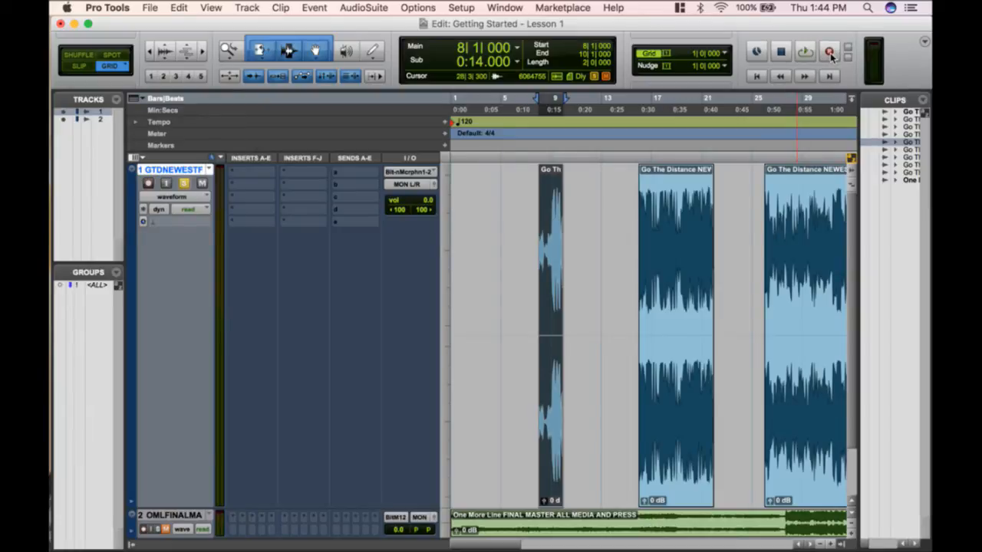
- Place the edit cursor at bar 117, past the end of track 1's audio, and create a new audio track
{"action": "scroll", "coordinate": [614, 342], "scroll_direction": "right", "scroll_amount": 15}
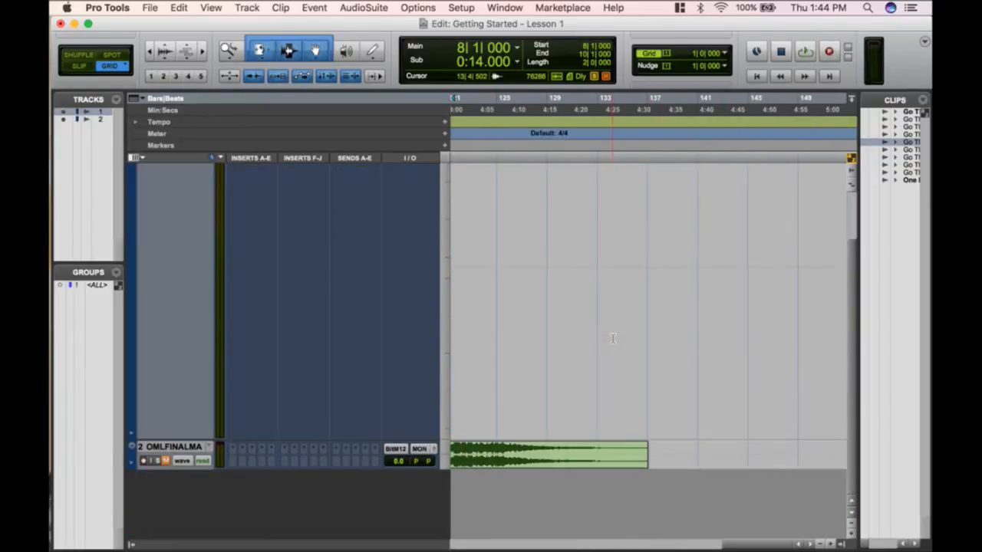
{"action": "left_click", "coordinate": [597, 341]}
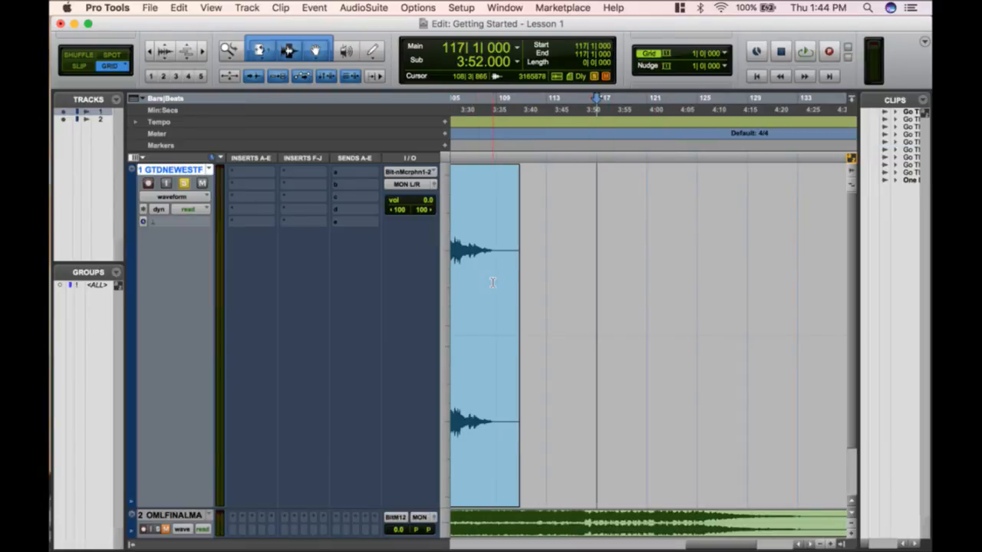
{"action": "key", "text": "shift+super+n"}
{"action": "key", "text": "Return"}
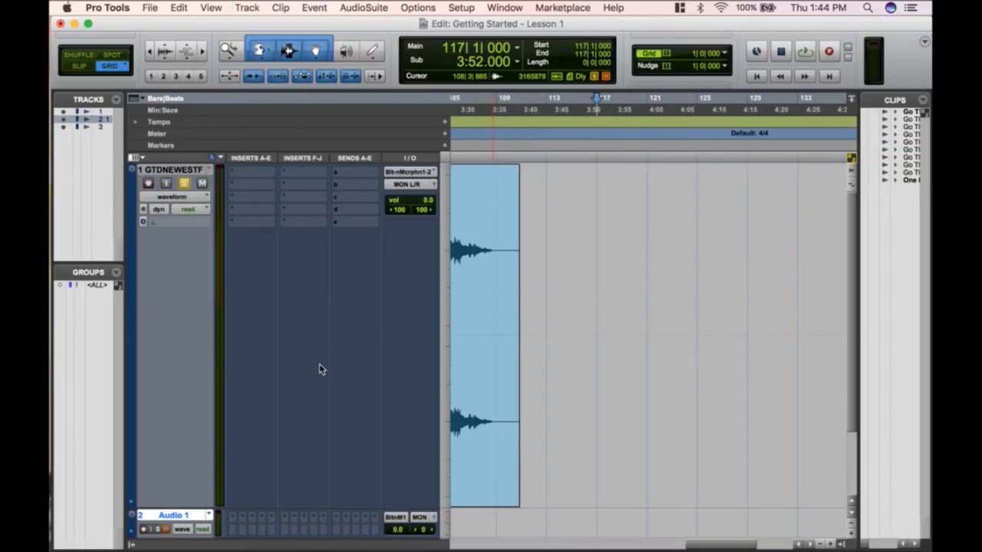
- Record-enable and solo the new audio track, play from bar 117, and punch in a short recording from about bar 121 to 123
{"action": "left_click", "coordinate": [156, 530]}
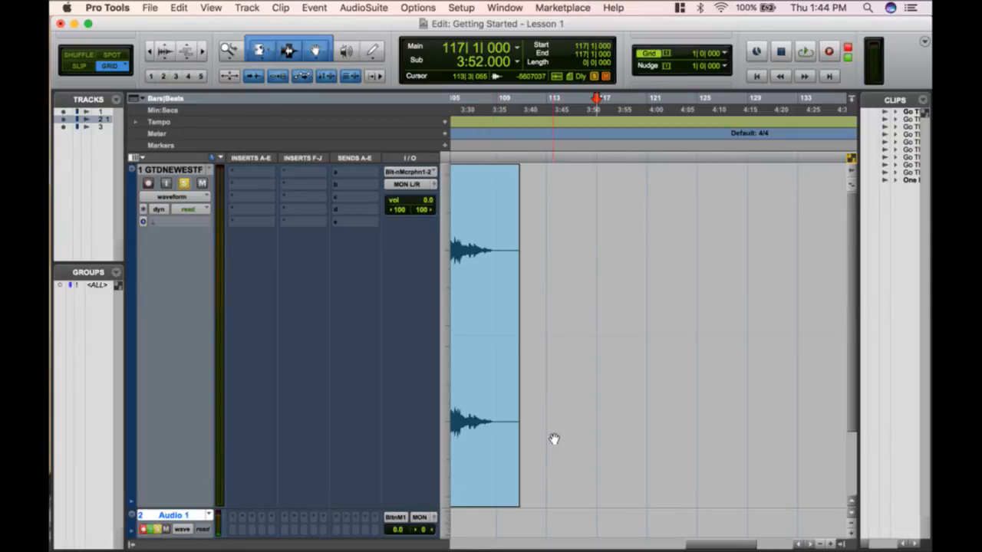
{"action": "scroll", "coordinate": [553, 439], "scroll_direction": "down", "scroll_amount": 3}
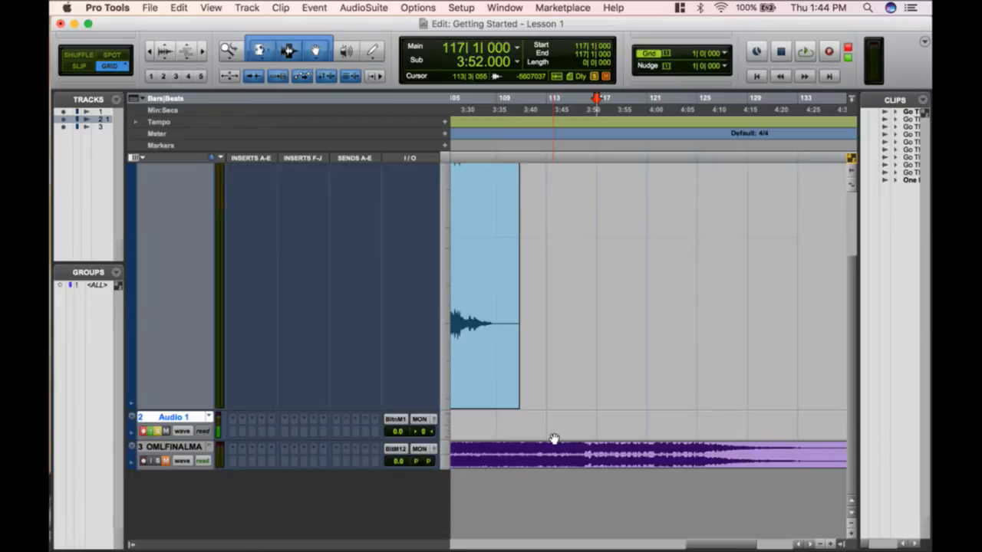
{"action": "key", "text": "space"}
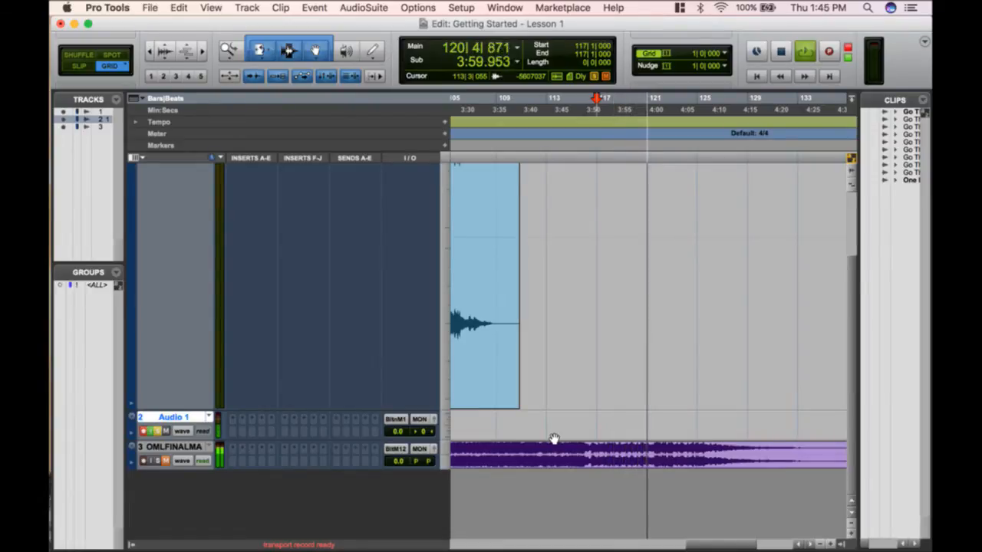
{"action": "key", "text": "F12"}
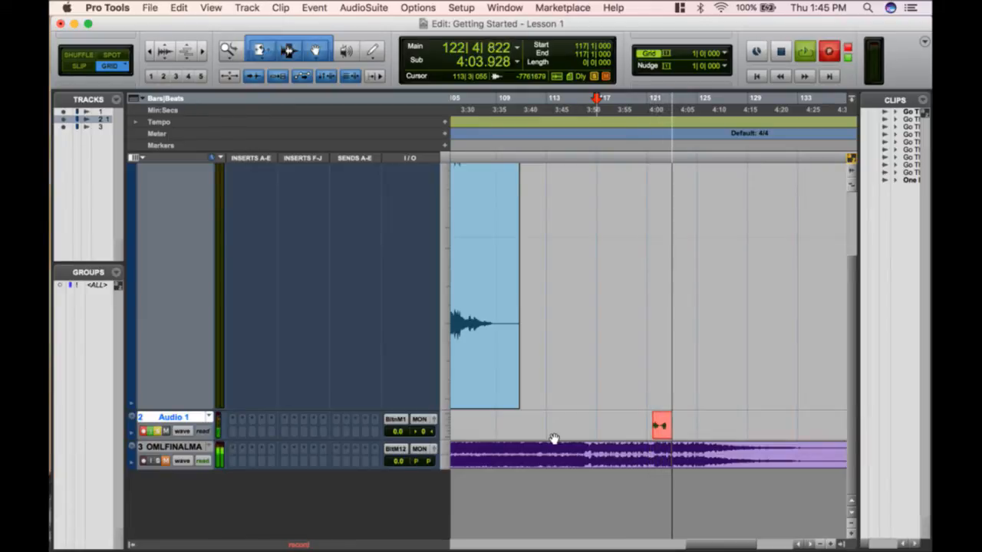
{"action": "key", "text": "space"}
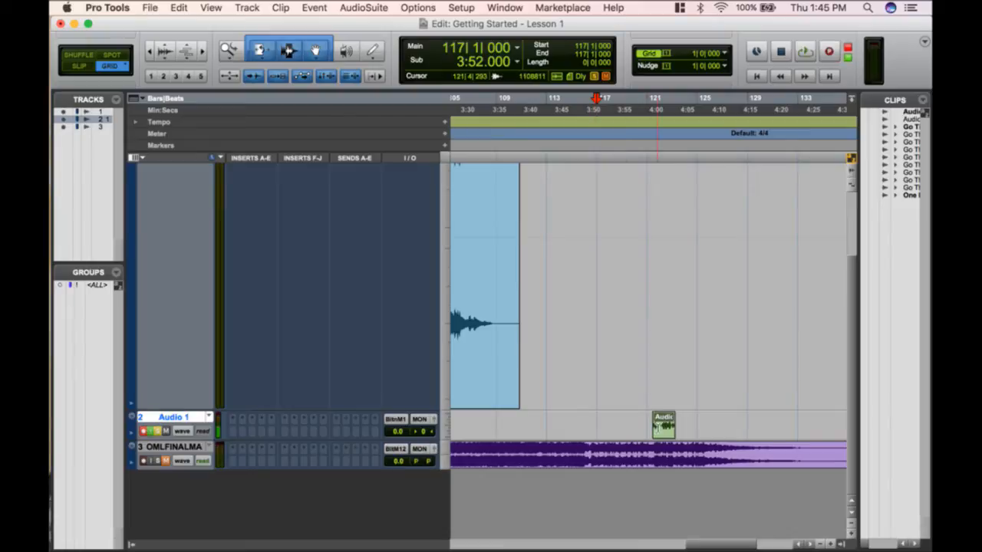
- Extend the start of the recorded clip back to bar 117 with the Trim tool
{"action": "left_click", "coordinate": [663, 426]}
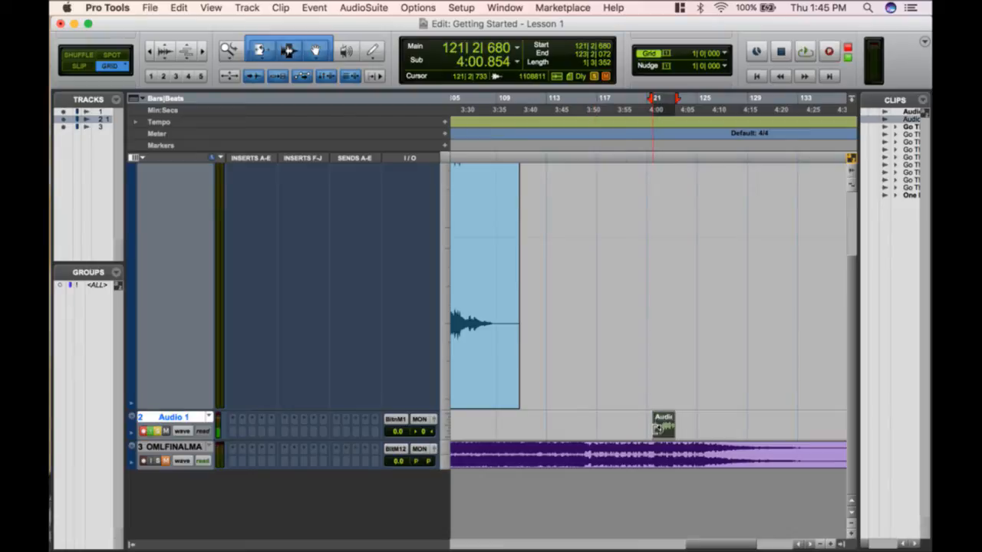
{"action": "left_click", "coordinate": [274, 55]}
{"action": "left_click", "coordinate": [278, 58]}
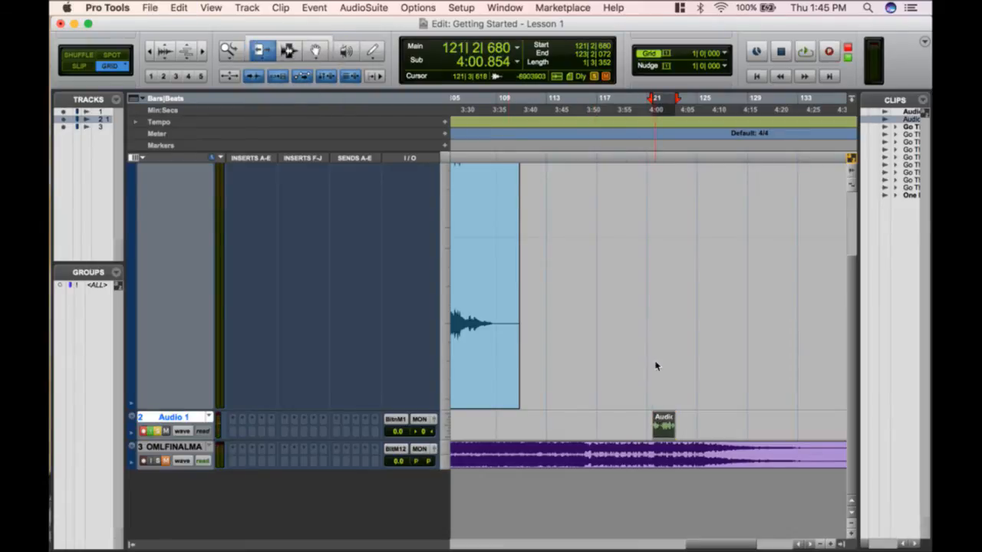
{"action": "left_click_drag", "start_coordinate": [654, 428], "coordinate": [599, 431]}
{"action": "key", "text": "super+bracketright"}
{"action": "key", "text": "super+bracketright"}
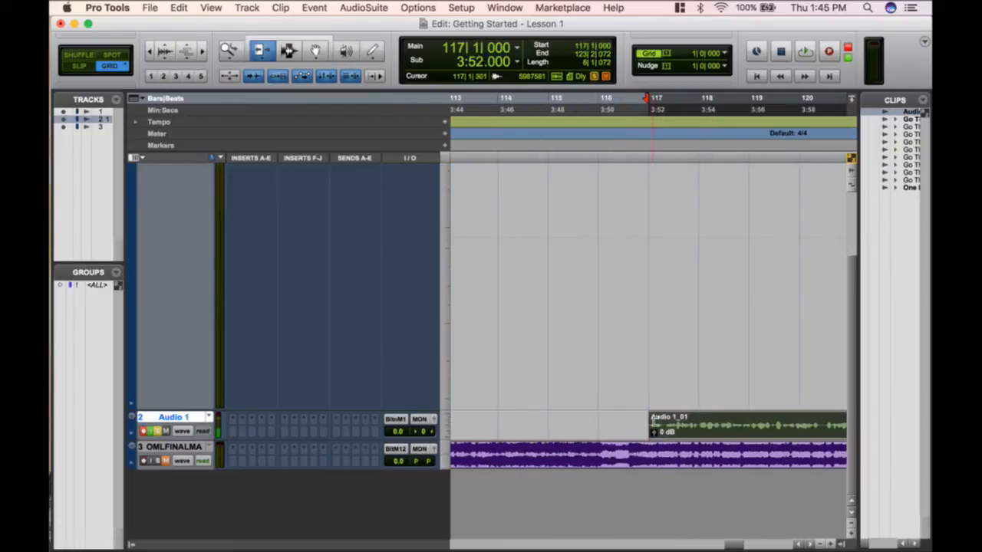
- Delete the recorded clip on the Audio 1 track and place the edit cursor at bar 117
{"action": "key", "text": "super+bracketleft"}
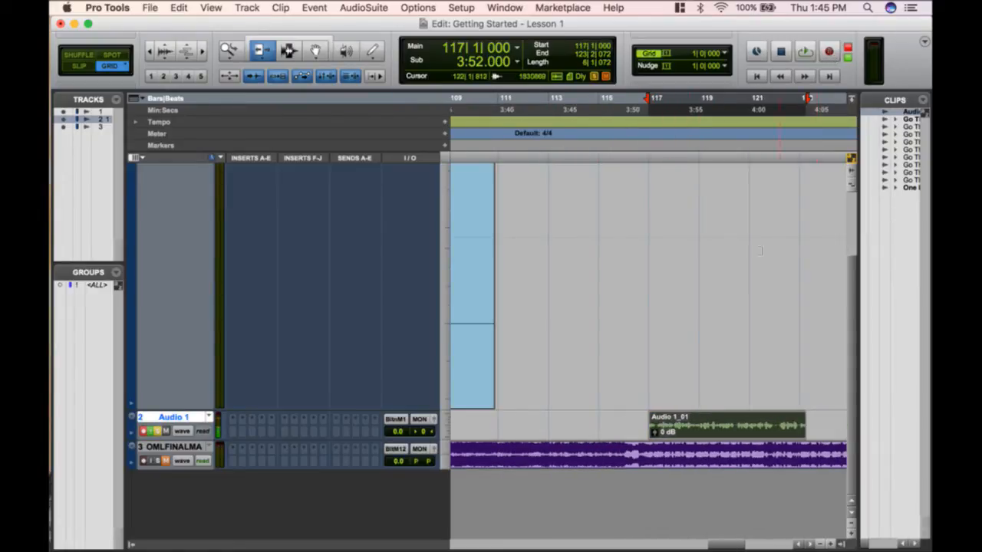
{"action": "left_click", "coordinate": [673, 432]}
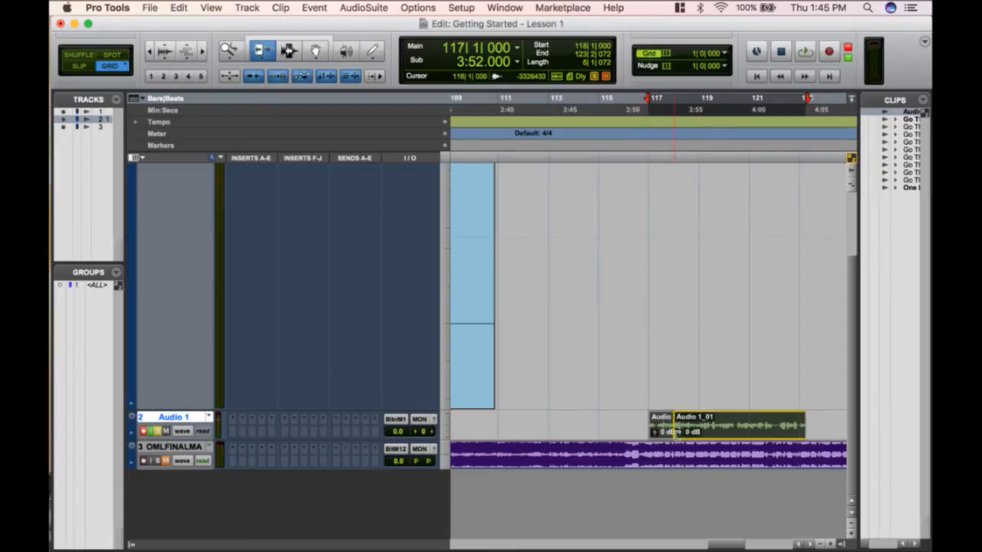
{"action": "key", "text": "Delete"}
{"action": "left_click", "coordinate": [643, 116]}
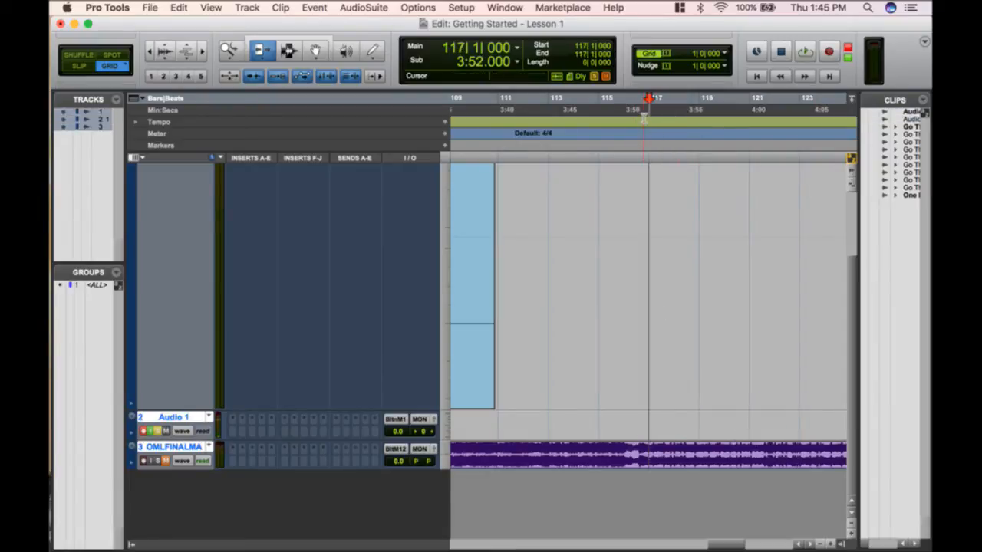
- Play the session from bar 117 without recording and stop playback
{"action": "key", "text": "space"}
{"action": "key", "text": "space"}
{"action": "key", "text": "space"}
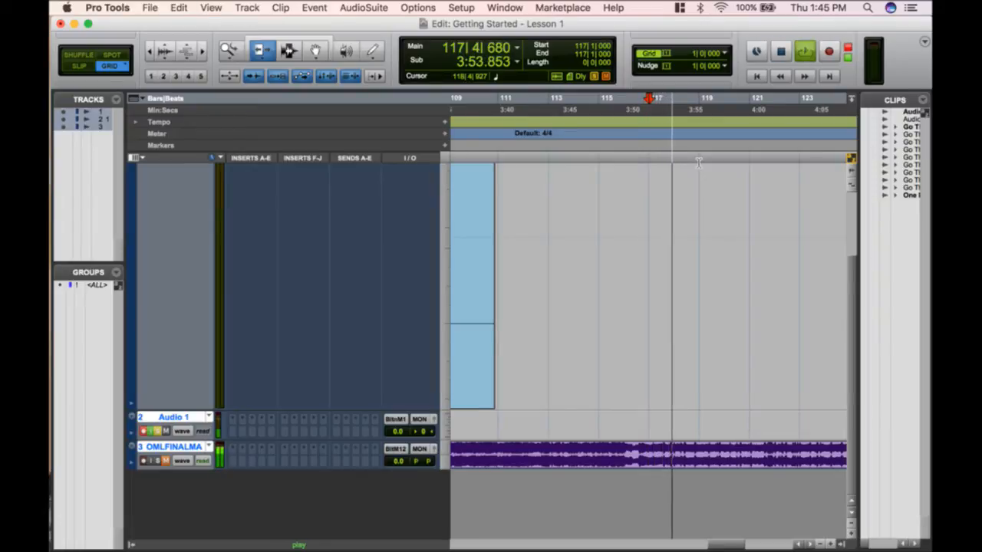
{"action": "key", "text": "space"}
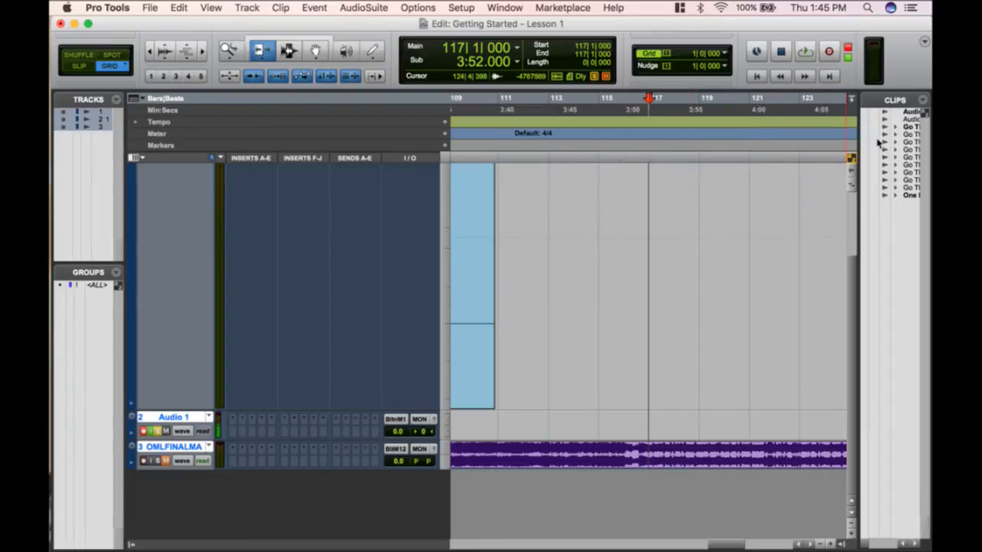
- Arm the transport for recording, select bars 117 to 123 on track 1 with the Smart Tool, and record over that range
{"action": "left_click", "coordinate": [832, 51]}
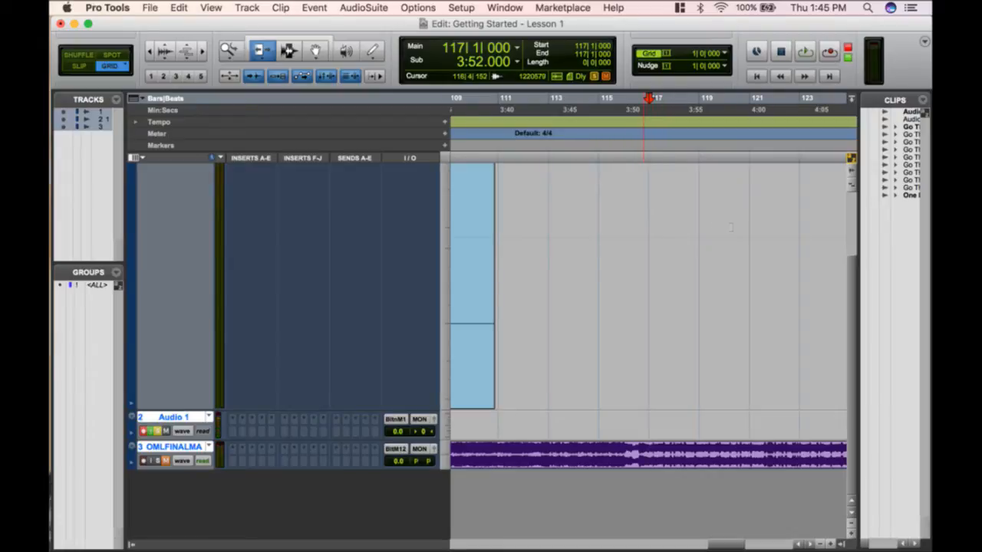
{"action": "left_click", "coordinate": [309, 38]}
{"action": "left_click_drag", "start_coordinate": [649, 211], "coordinate": [794, 211]}
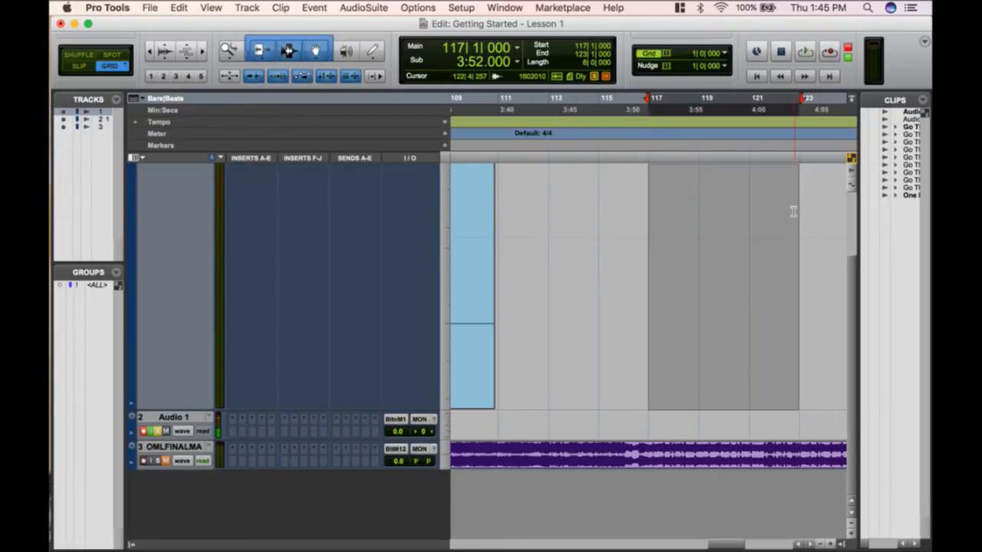
{"action": "key", "text": "space"}
{"action": "key", "text": "space"}
{"action": "key", "text": "space"}
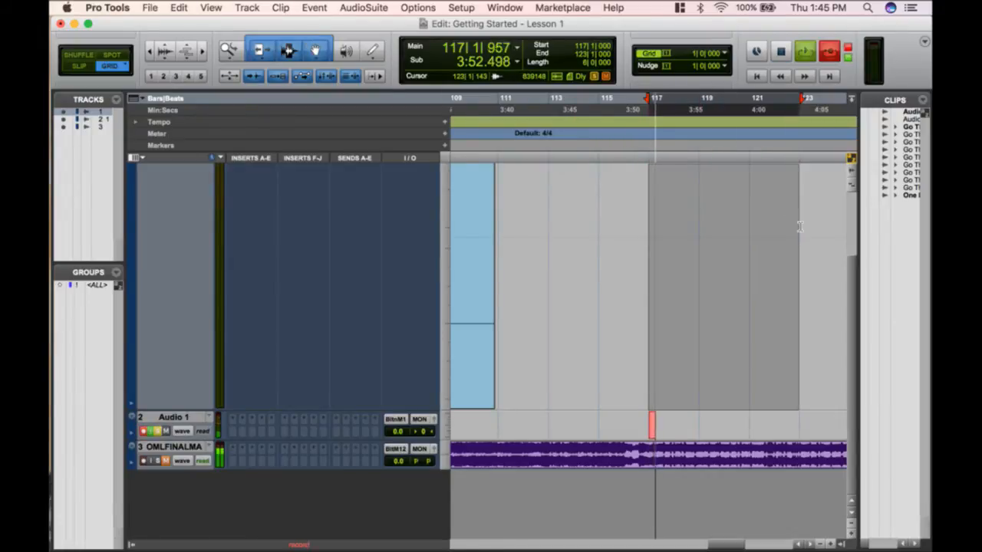
{"action": "key", "text": "space"}
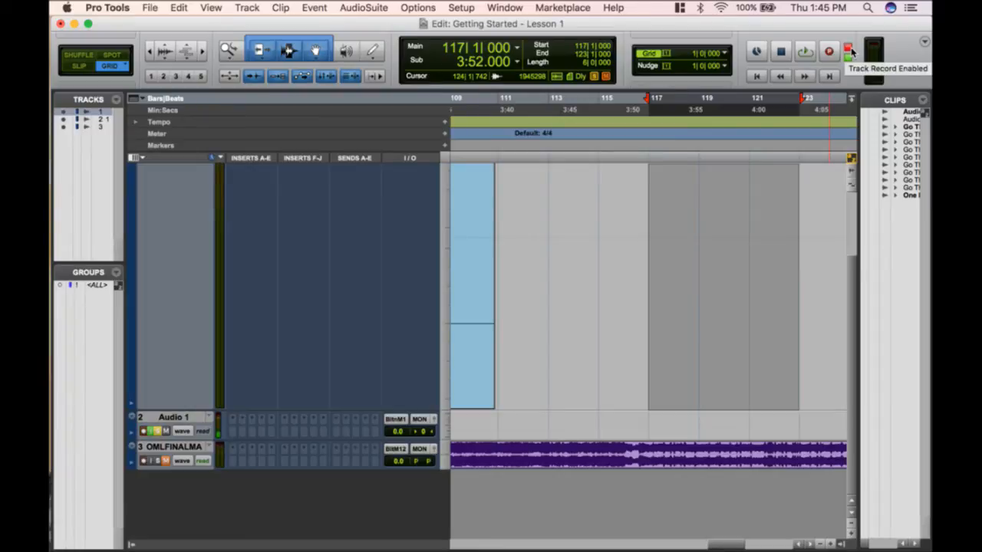
- Turn off input monitoring on Audio 1, then record a short take from bar 117 and discard it
{"action": "left_click", "coordinate": [145, 432]}
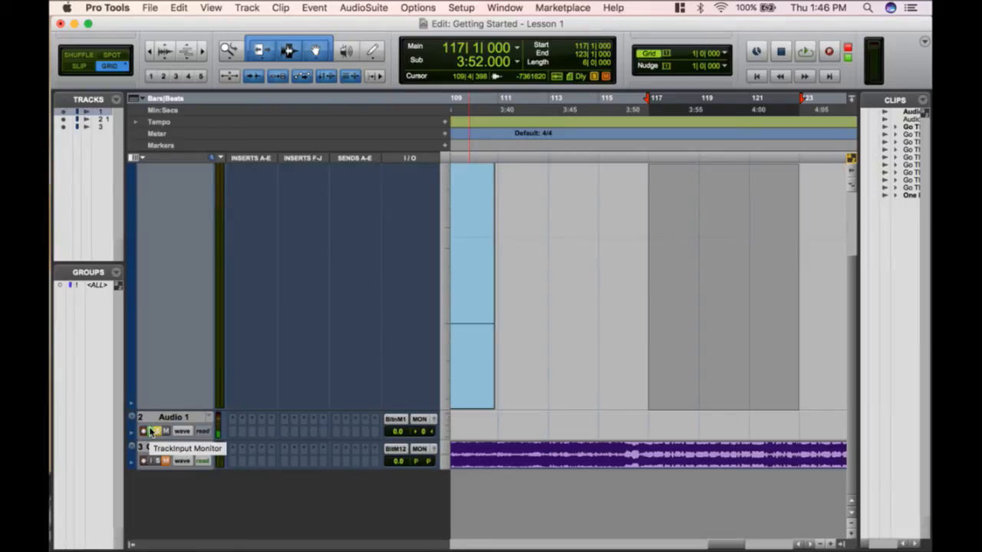
{"action": "left_click", "coordinate": [152, 431]}
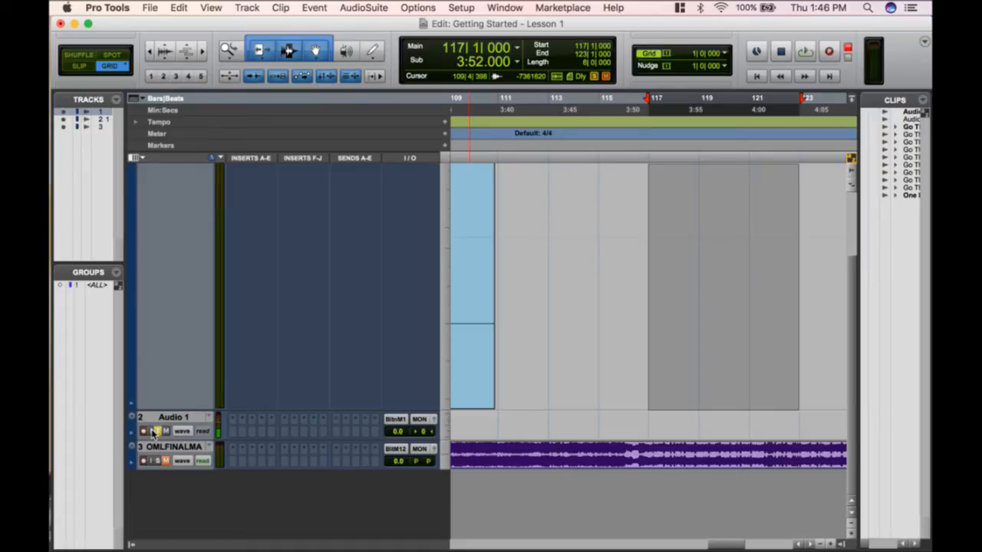
{"action": "key", "text": "super+space"}
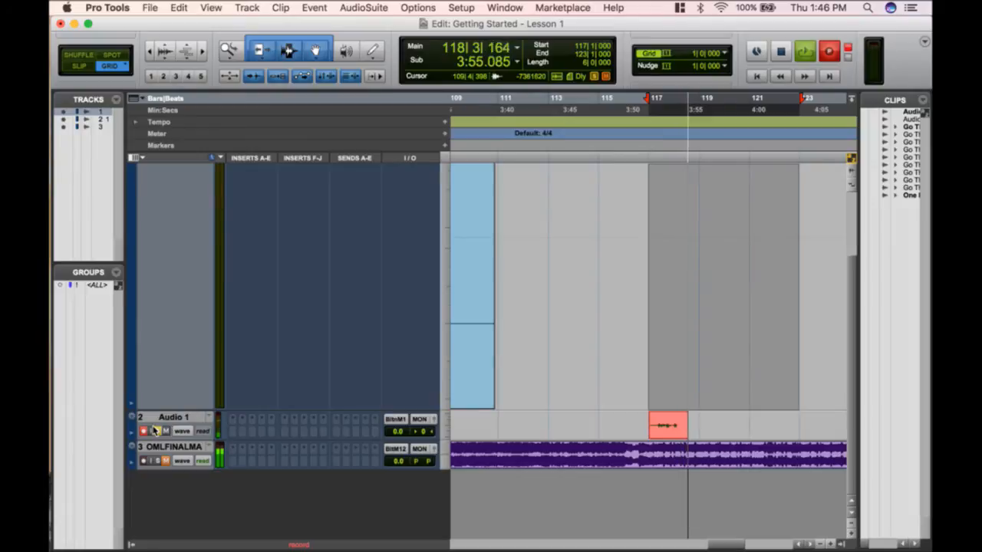
{"action": "key", "text": "super+period"}
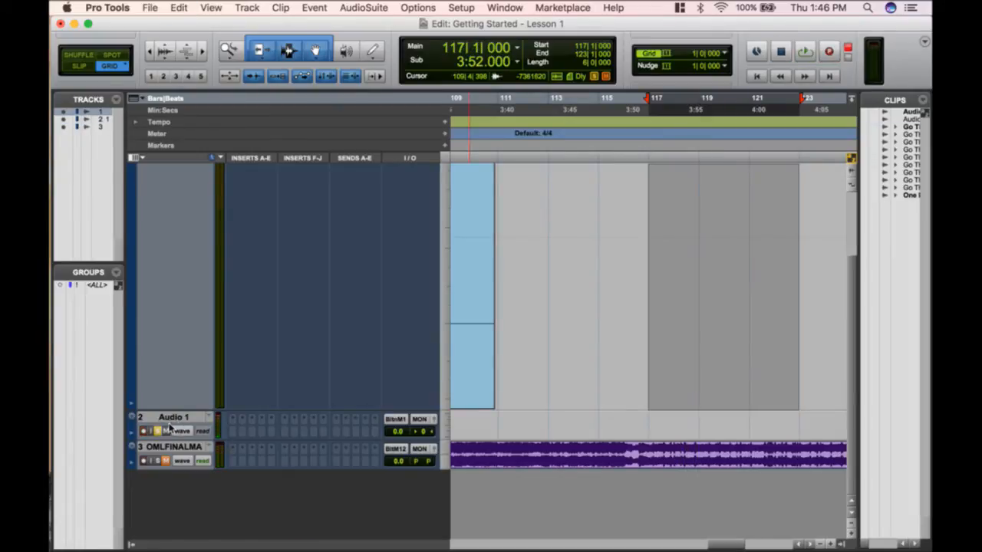
- Turn off record enable and solo on Audio 1, and set track 1's height to small
{"action": "left_click", "coordinate": [144, 431]}
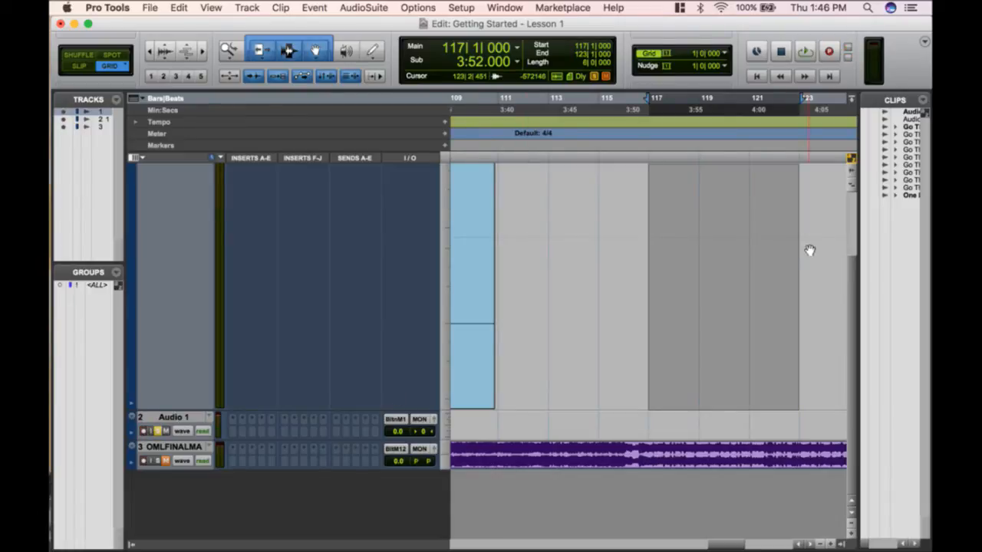
{"action": "left_click", "coordinate": [158, 432]}
{"action": "left_click", "coordinate": [444, 241]}
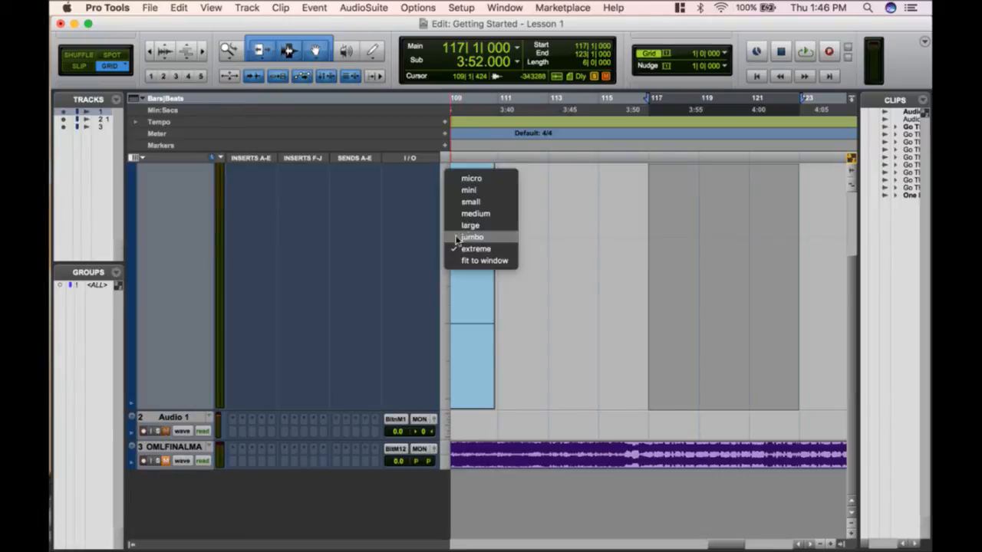
{"action": "left_click", "coordinate": [471, 202]}
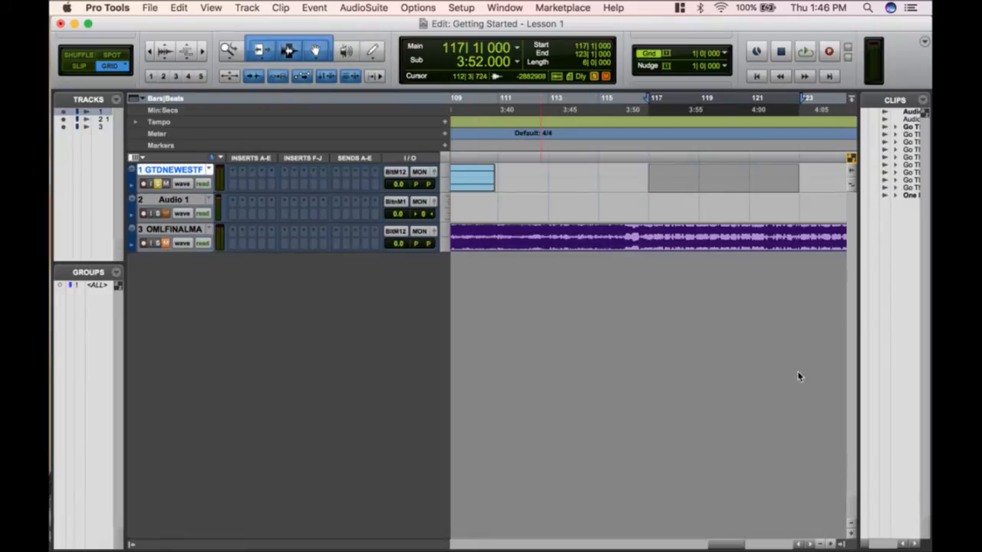
- Widen the Clips list and select the Go The Distance NEWEST FINAL entry, then the whole One More Line clip on track 3
{"action": "left_click_drag", "start_coordinate": [856, 339], "coordinate": [760, 339]}
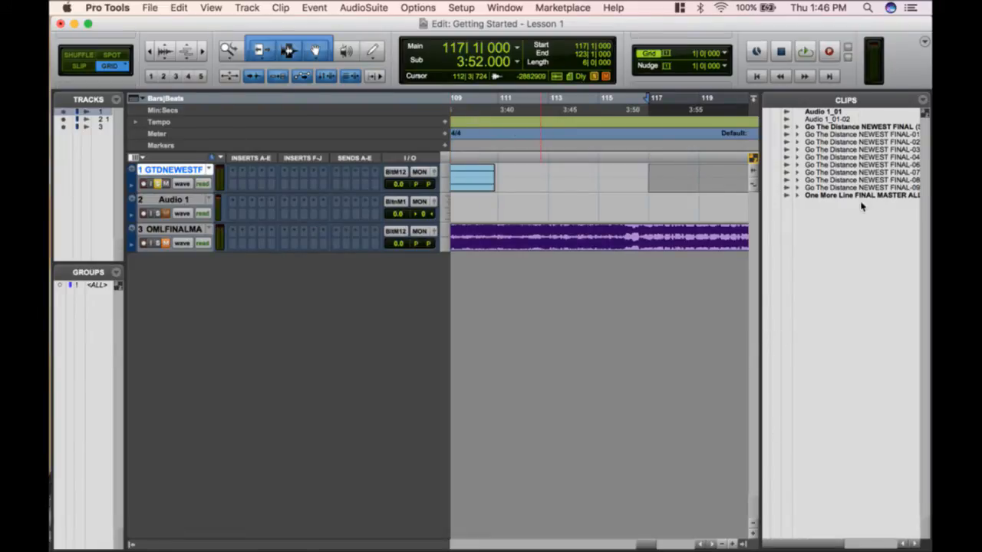
{"action": "left_click", "coordinate": [811, 127]}
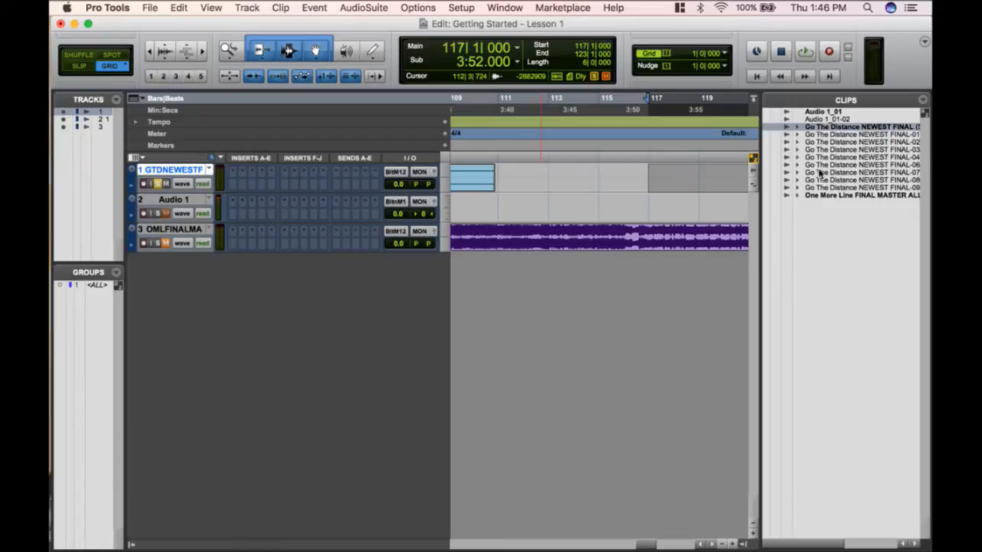
{"action": "left_click_drag", "start_coordinate": [666, 238], "coordinate": [627, 237]}
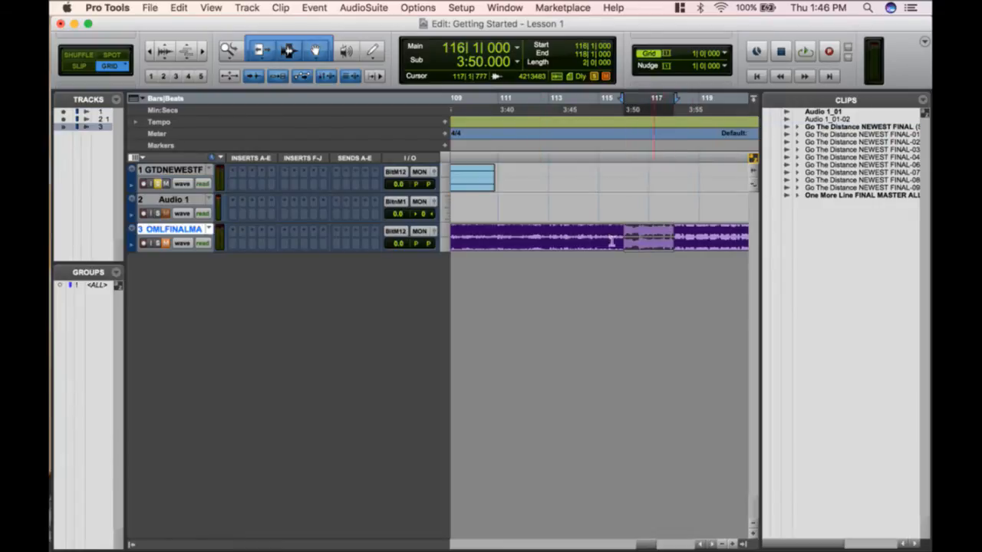
{"action": "double_click", "coordinate": [519, 244]}
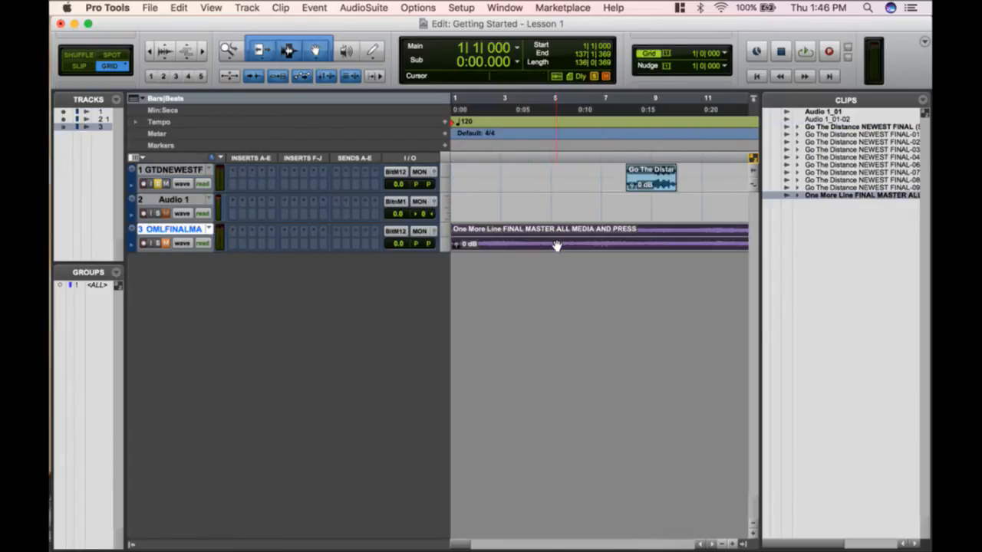
- Separate bars 4 to 8 of the One More Line clip on track 3 and select the resulting pieces
{"action": "left_click_drag", "start_coordinate": [533, 230], "coordinate": [617, 229]}
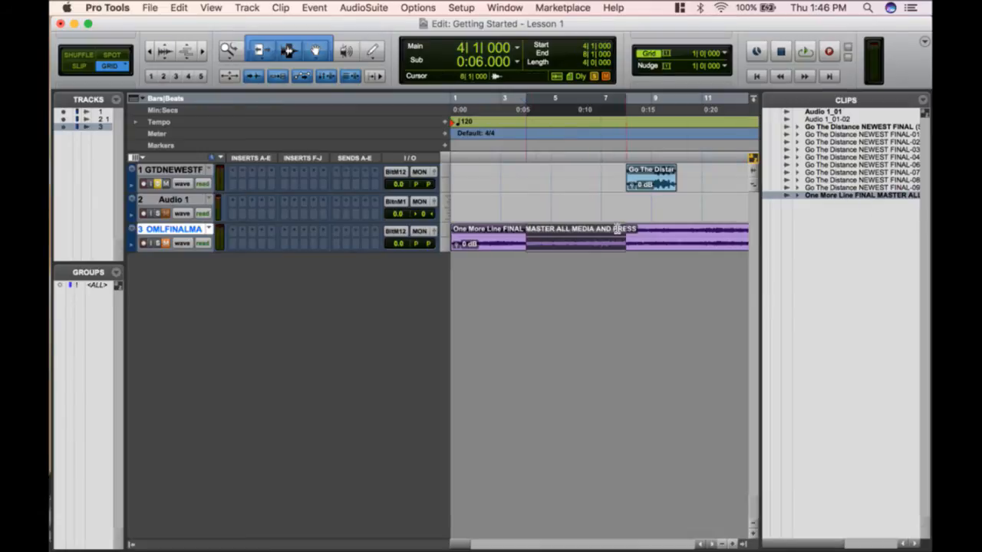
{"action": "key", "text": "super+e"}
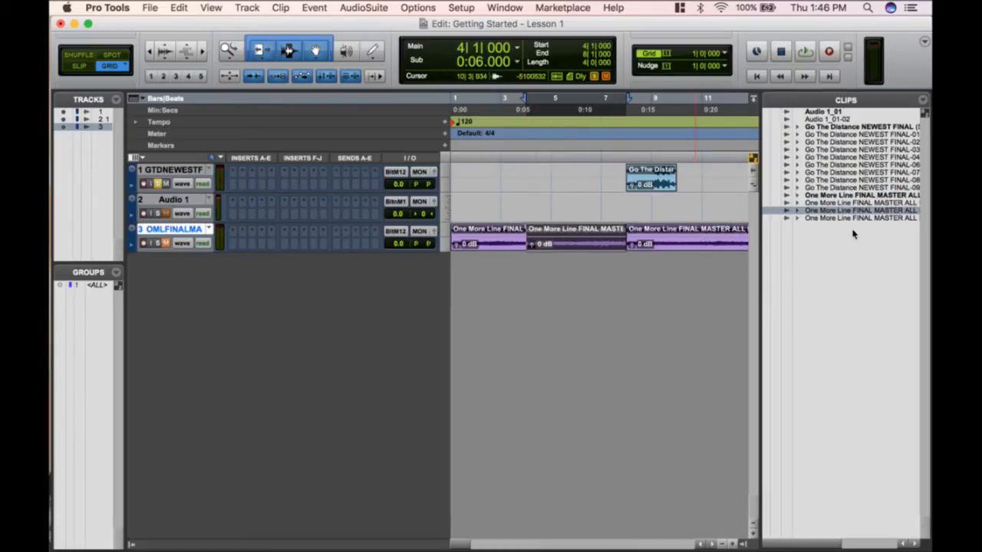
{"action": "left_click", "coordinate": [505, 242]}
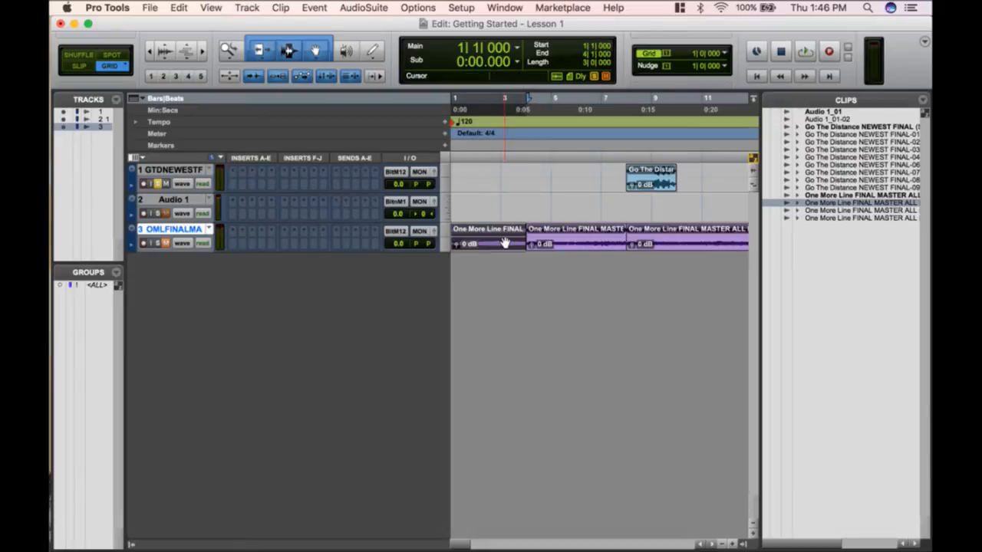
{"action": "left_click", "coordinate": [580, 234]}
- Split the One More Line clip again at bar 10, and undo back to the unsplit clip on track 3
{"action": "left_click", "coordinate": [650, 237]}
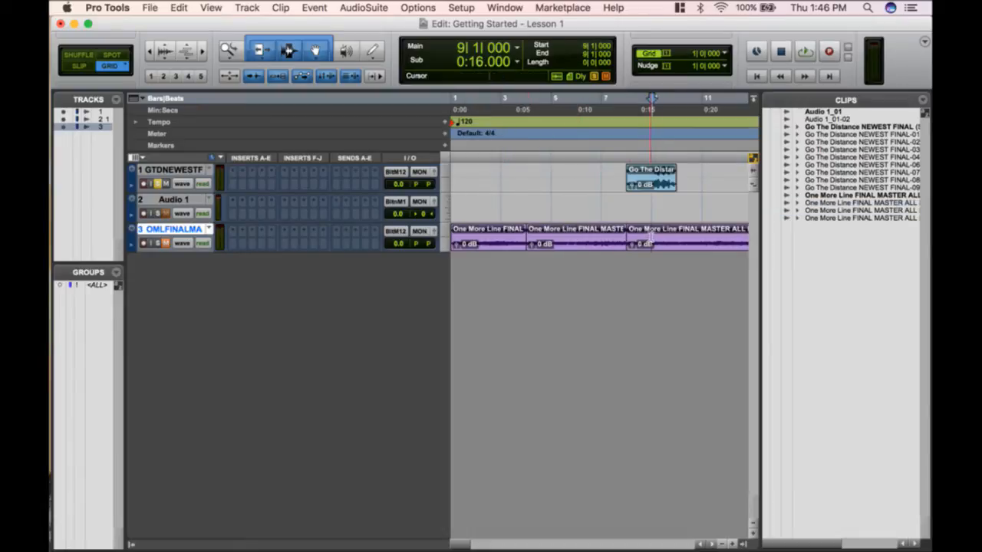
{"action": "left_click", "coordinate": [688, 237]}
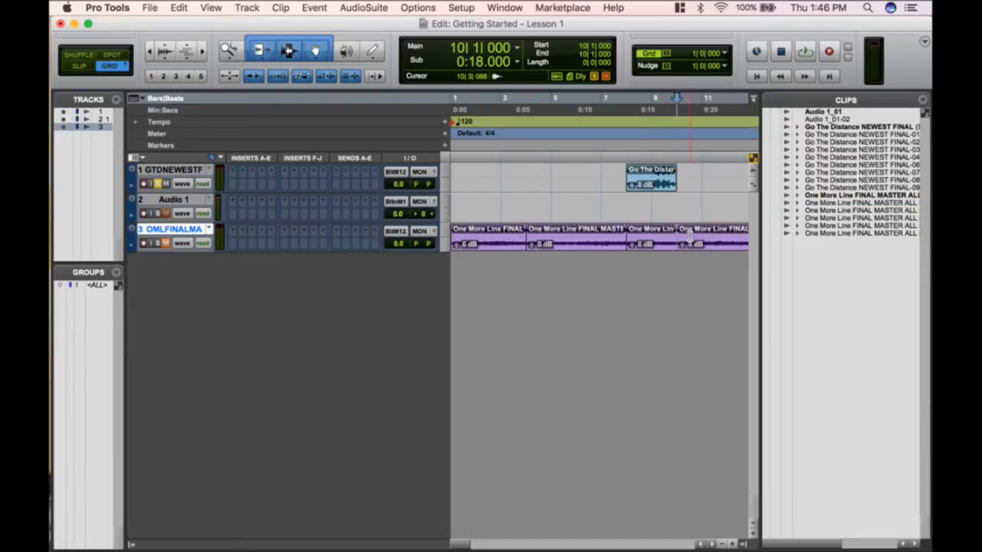
{"action": "key", "text": "super+z"}
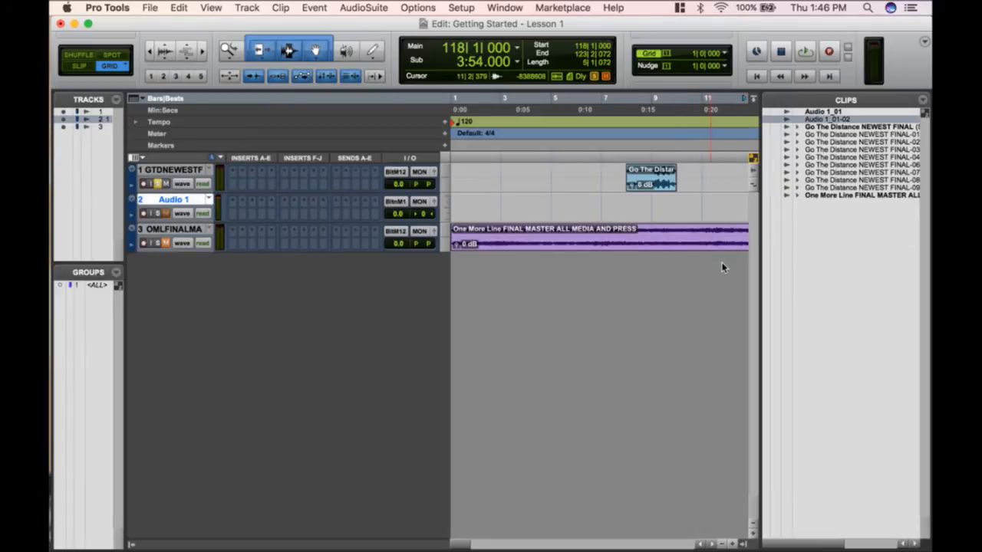
- Select track 1's clips at bar 8 and bar 40 in turn to examine their matching entries in the Clips list
{"action": "scroll", "coordinate": [721, 267], "scroll_direction": "right", "scroll_amount": 3}
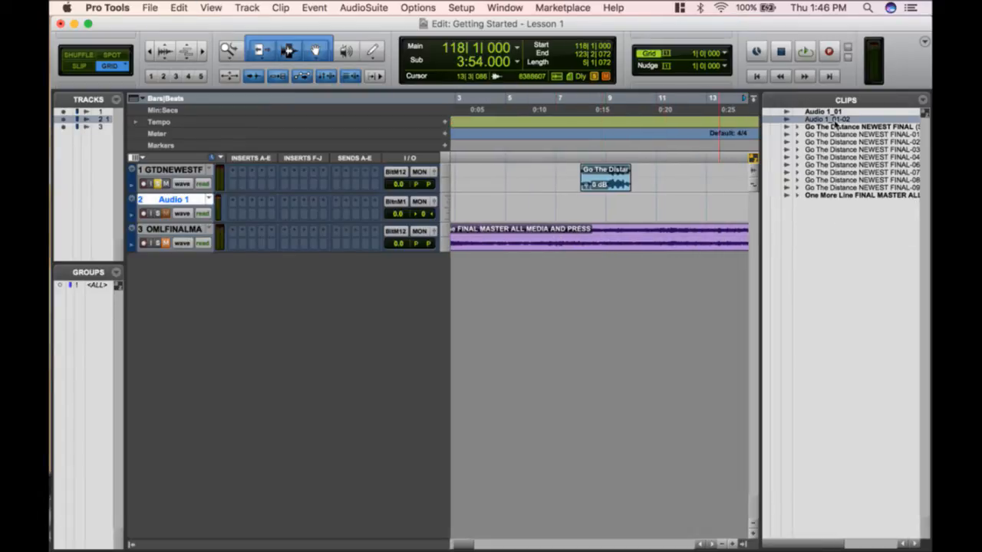
{"action": "left_click", "coordinate": [614, 183]}
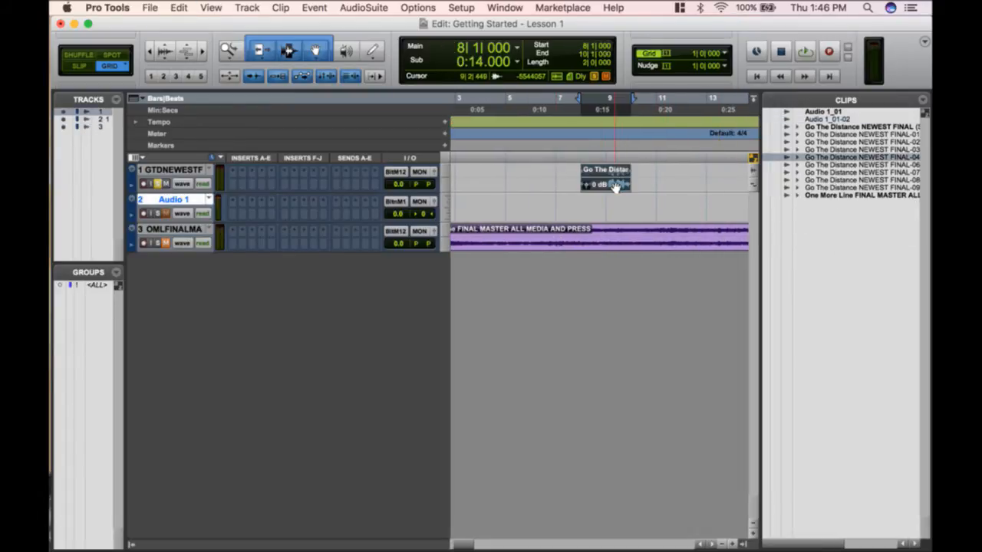
{"action": "scroll", "coordinate": [670, 187], "scroll_direction": "right", "scroll_amount": 10}
{"action": "left_click", "coordinate": [663, 181]}
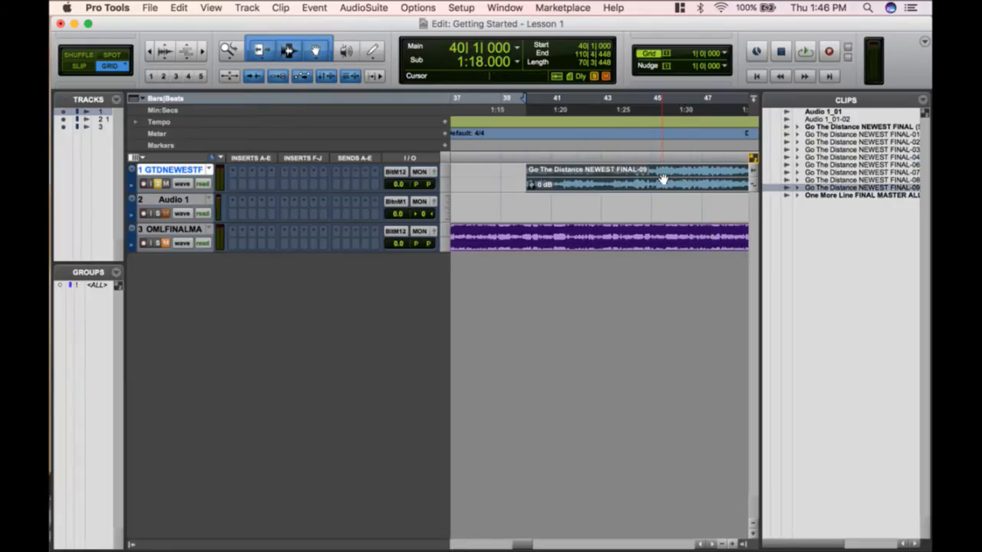
{"action": "scroll", "coordinate": [598, 184], "scroll_direction": "left", "scroll_amount": 10}
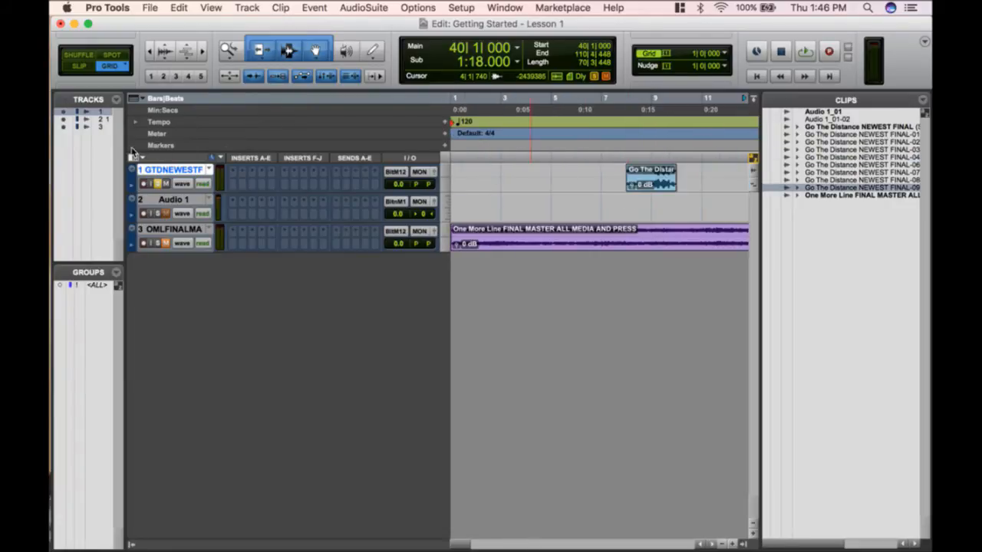
- Widen the Tracks list to show the full track names, and narrow it again to show the short names
{"action": "left_click_drag", "start_coordinate": [123, 151], "coordinate": [297, 167]}
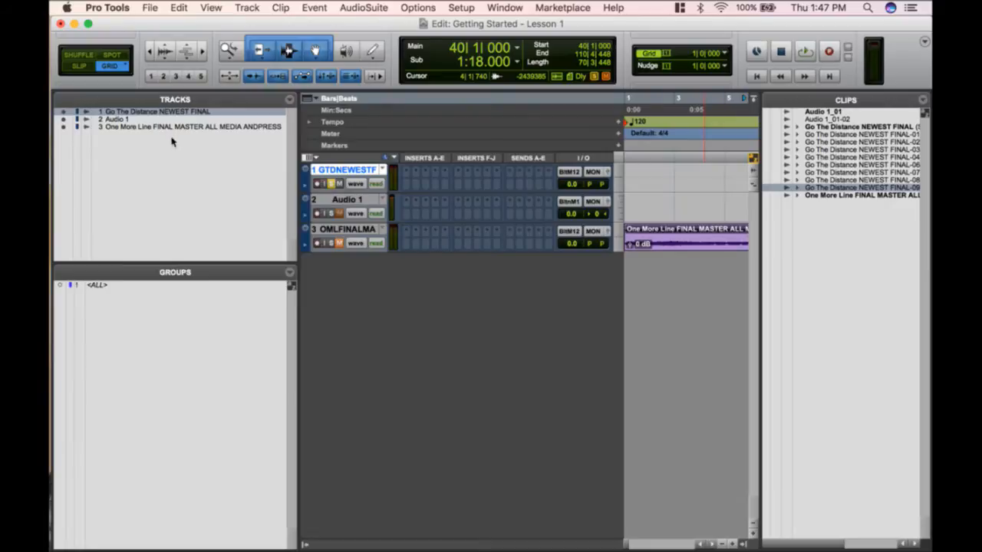
{"action": "left_click_drag", "start_coordinate": [346, 200], "coordinate": [349, 169]}
{"action": "left_click_drag", "start_coordinate": [299, 403], "coordinate": [154, 412]}
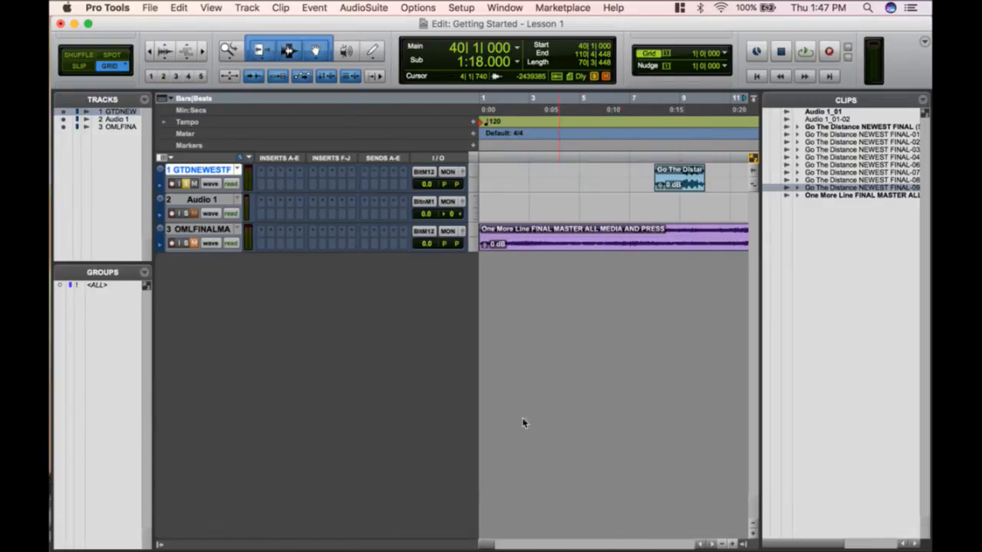
- Hide the Tracks and Groups lists and the Clips list in the Edit window
{"action": "left_click", "coordinate": [162, 545]}
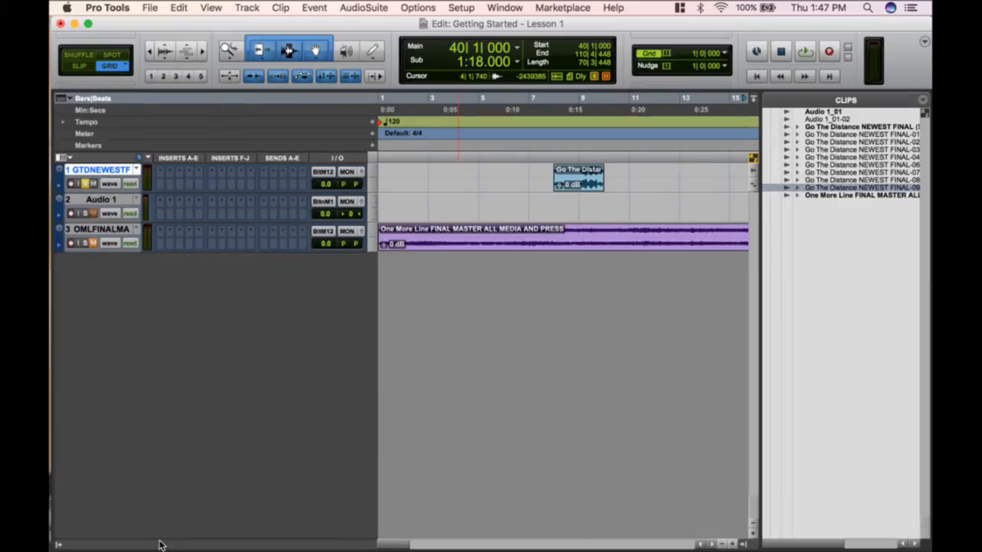
{"action": "left_click", "coordinate": [742, 546]}
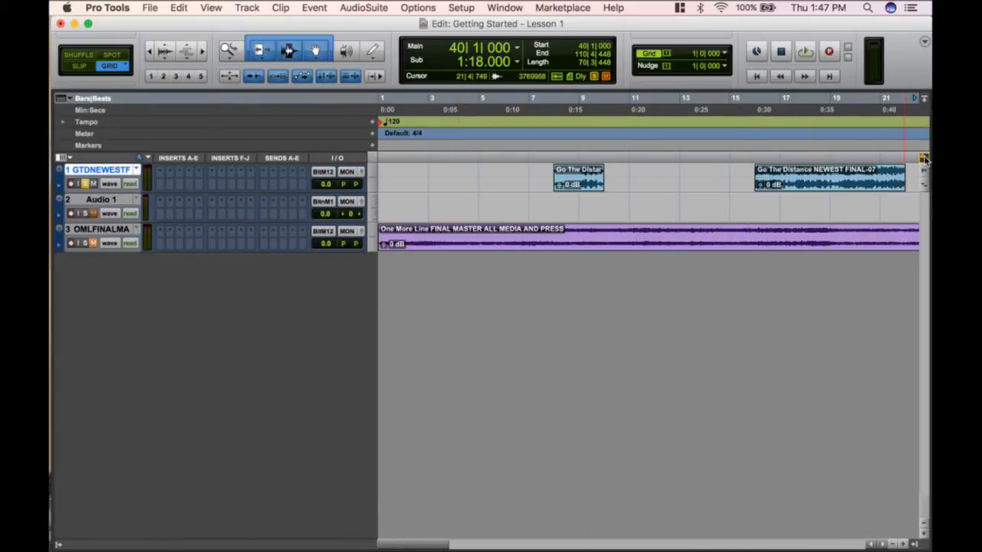
{"action": "key", "text": "super+bracketleft"}
{"action": "key", "text": "super+bracketleft"}
{"action": "key", "text": "super+bracketleft"}
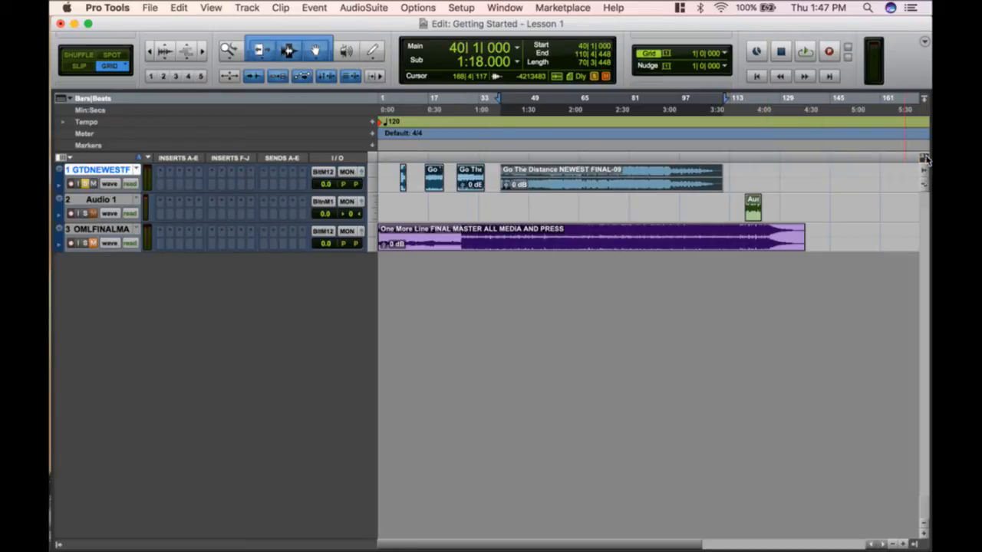
- Place the edit cursor at bar 55 on the Audio 1 track, and zoom the timeline in and out around it
{"action": "left_click", "coordinate": [548, 206]}
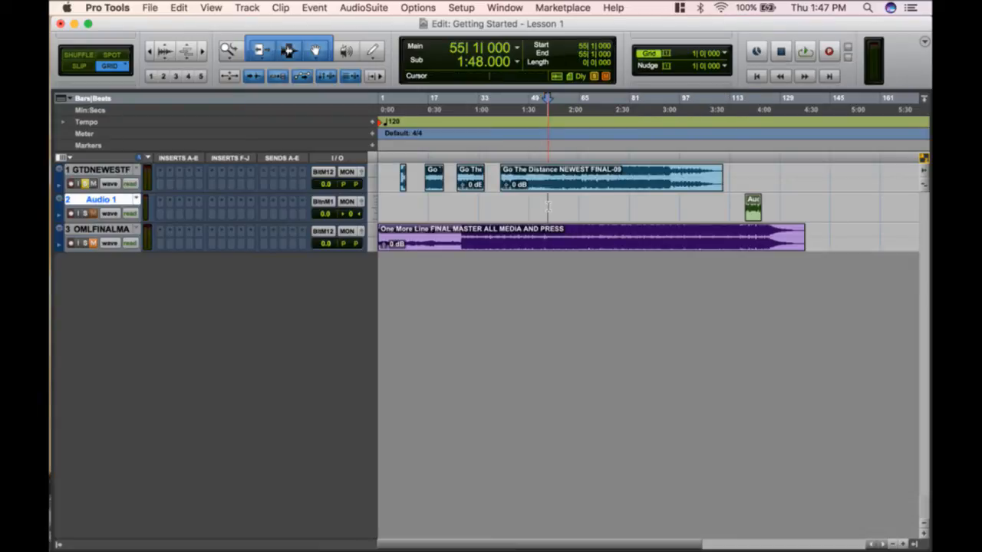
{"action": "key", "text": "super+bracketright"}
{"action": "key", "text": "super+bracketright"}
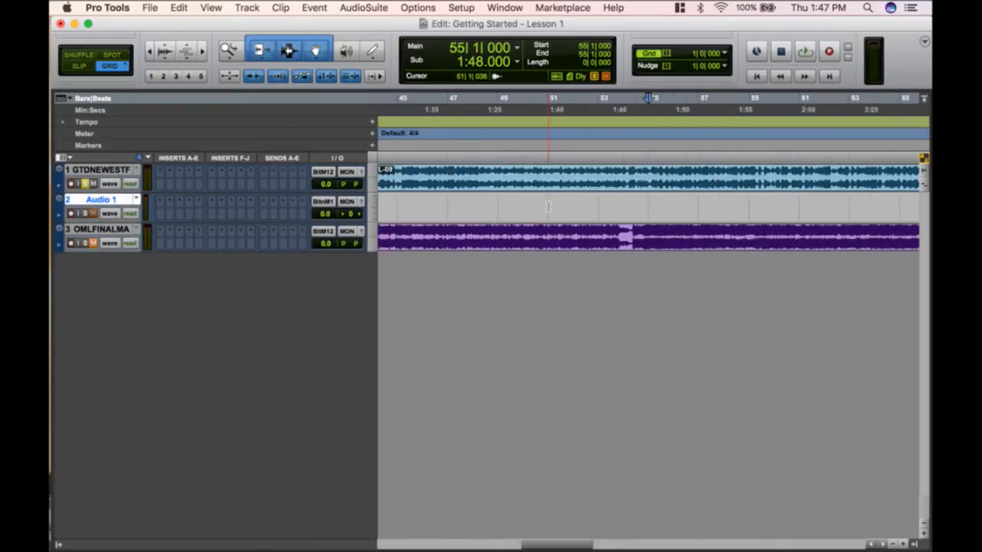
{"action": "key", "text": "super+bracketleft"}
{"action": "key", "text": "super+bracketleft"}
{"action": "key", "text": "super+bracketleft"}
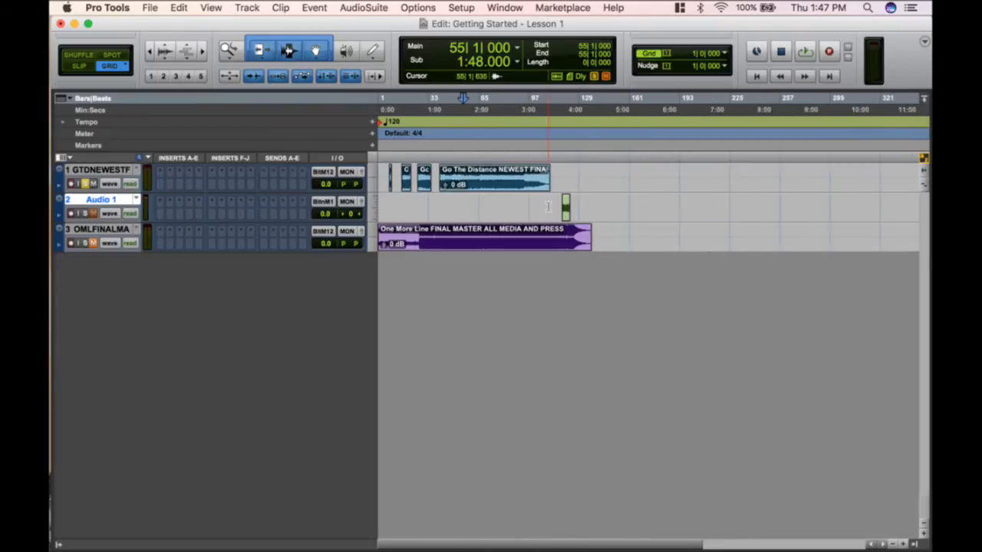
- Select the Audio 1 clip at bar 117, and shorten the selection so that it starts at 121|2|680
{"action": "key", "text": "ctrl+Tab"}
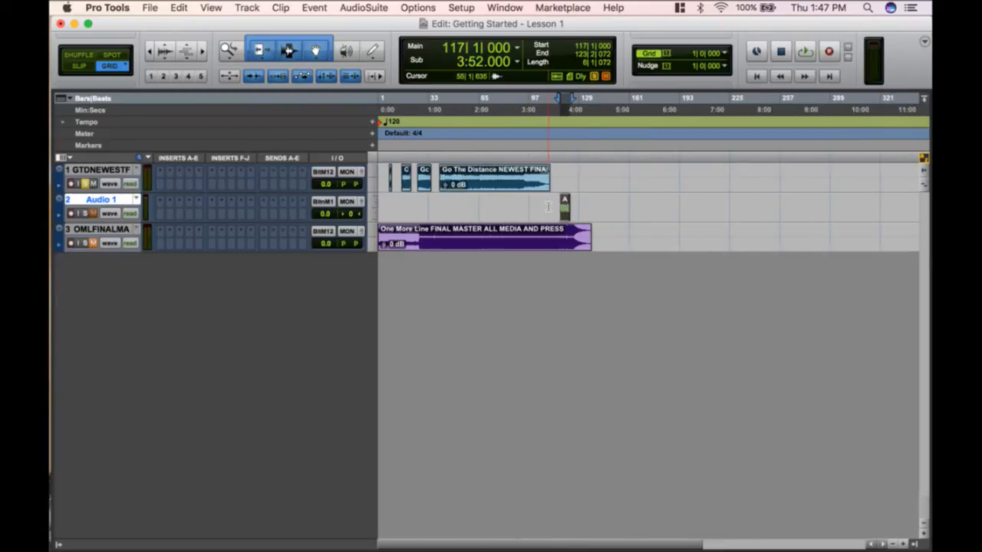
{"action": "key", "text": "alt+shift+7"}
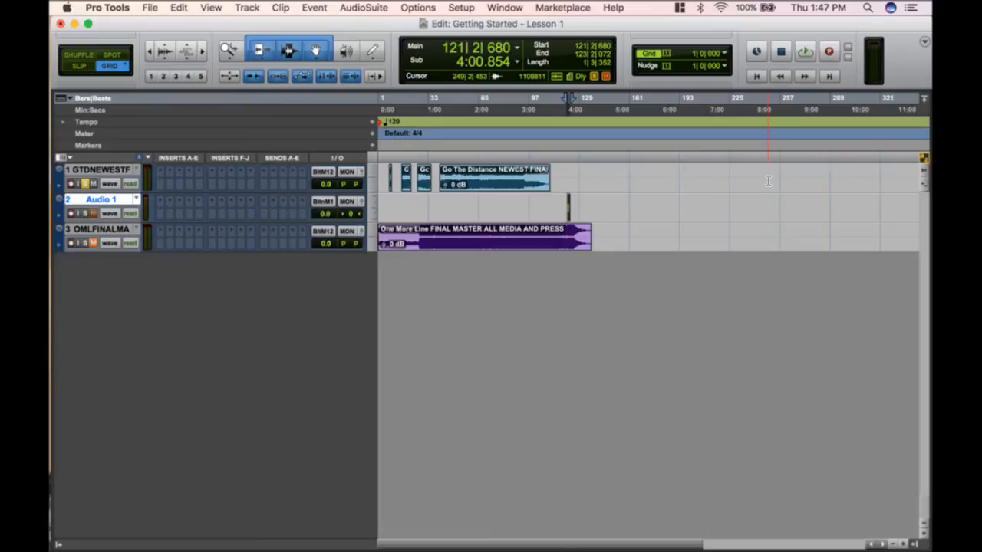
{"action": "key", "text": "super+bracketright"}
{"action": "key", "text": "super+bracketright"}
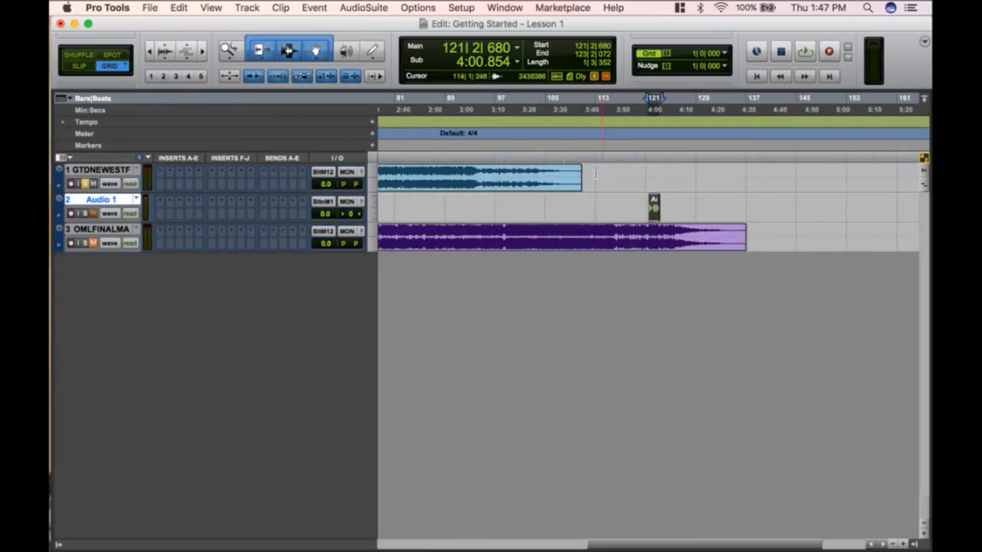
- Show the Timecode and Samples rulers above the tracks
{"action": "left_click", "coordinate": [66, 98]}
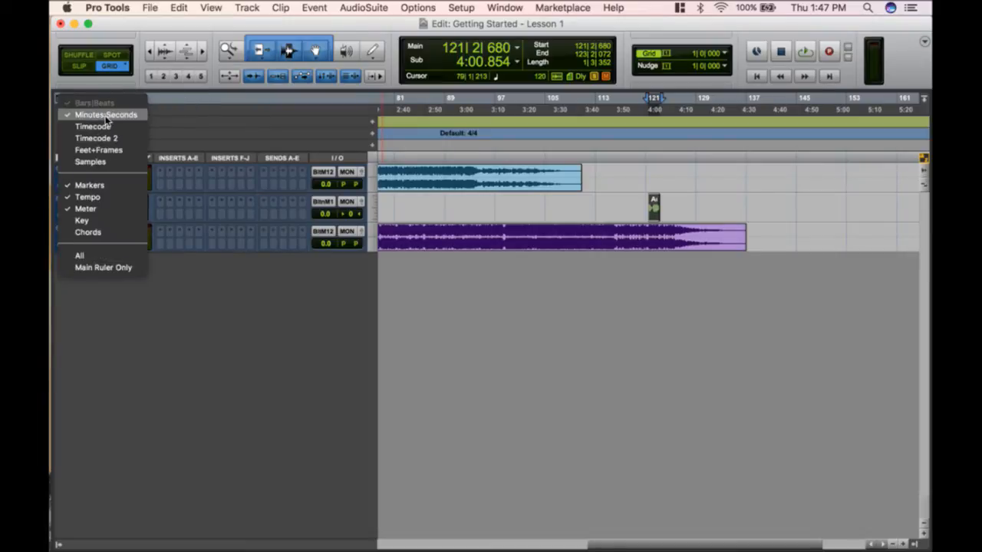
{"action": "left_click", "coordinate": [107, 128]}
{"action": "left_click", "coordinate": [66, 99]}
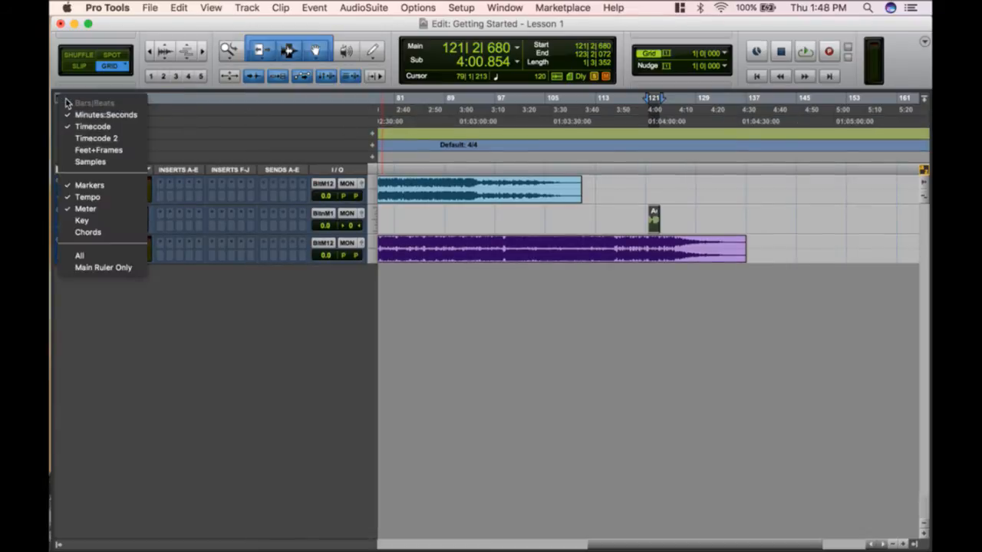
{"action": "left_click", "coordinate": [104, 163]}
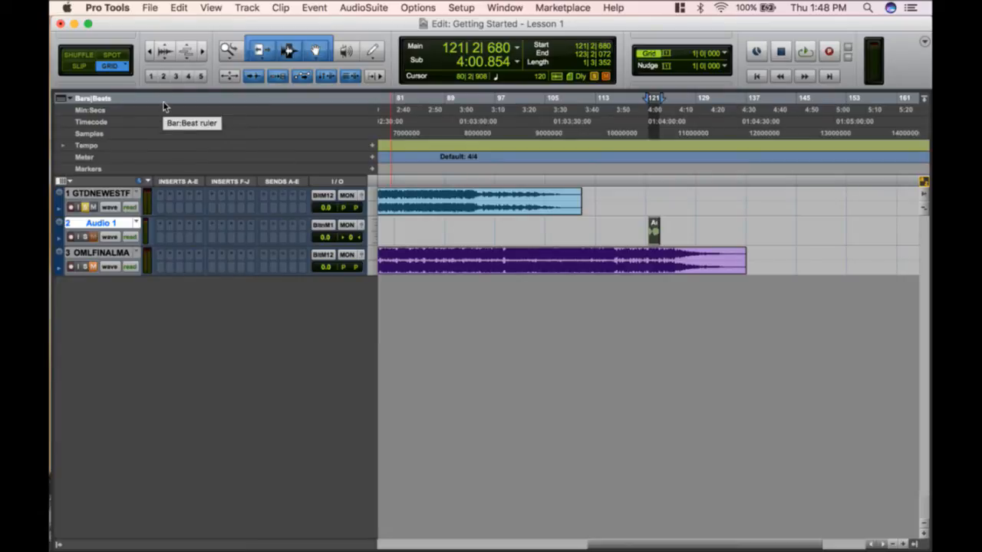
- Hide the Samples and Timecode rulers again
{"action": "left_click", "coordinate": [130, 134], "text": "alt"}
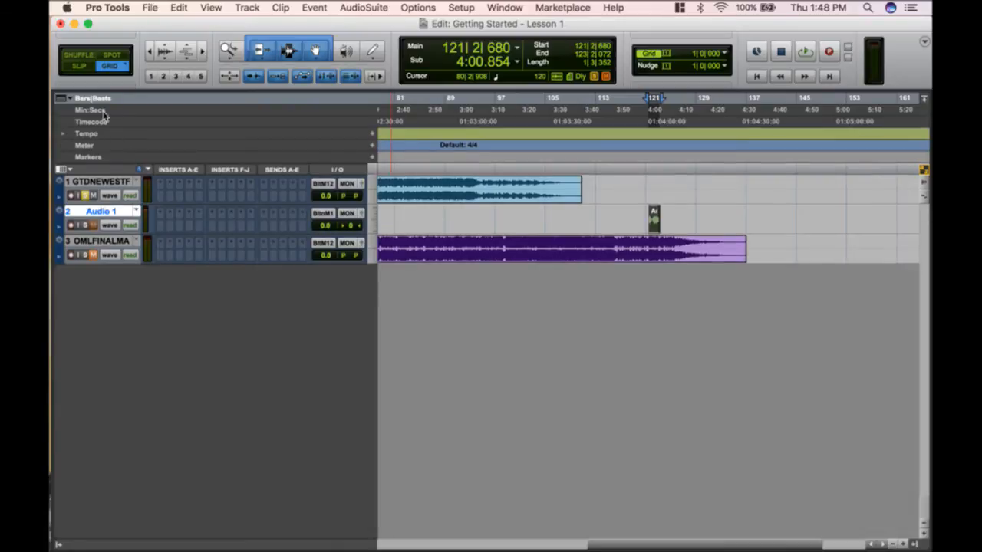
{"action": "left_click", "coordinate": [61, 98]}
{"action": "left_click", "coordinate": [92, 126]}
{"action": "left_click", "coordinate": [65, 122]}
{"action": "left_click", "coordinate": [64, 122]}
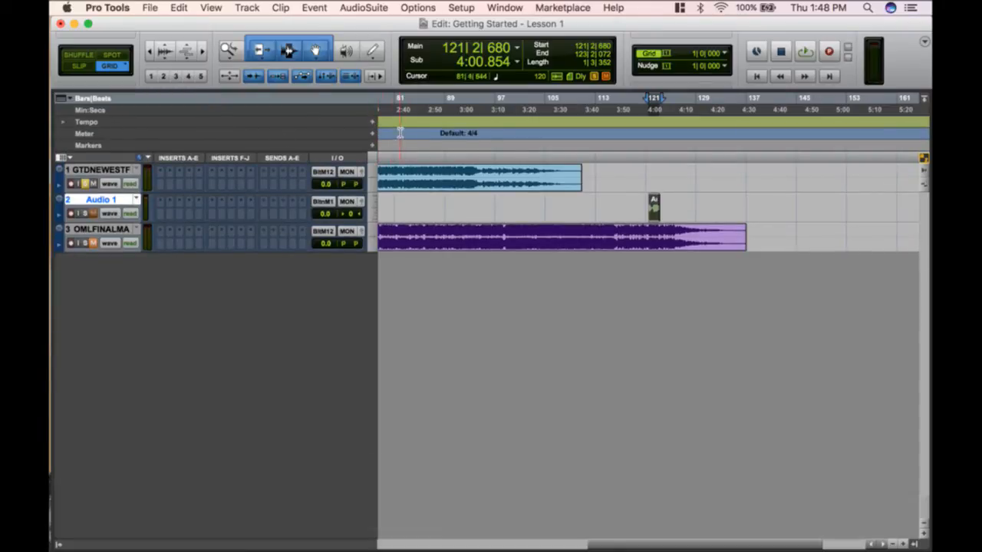
- Show the Comments column for the tracks in the Edit window
{"action": "scroll", "coordinate": [544, 135], "scroll_direction": "left", "scroll_amount": 10}
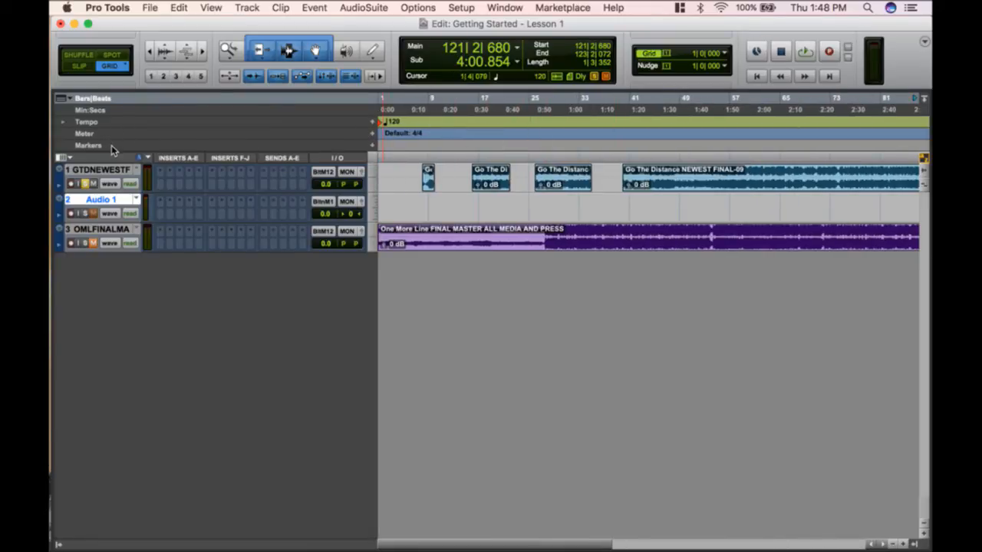
{"action": "left_click", "coordinate": [64, 158]}
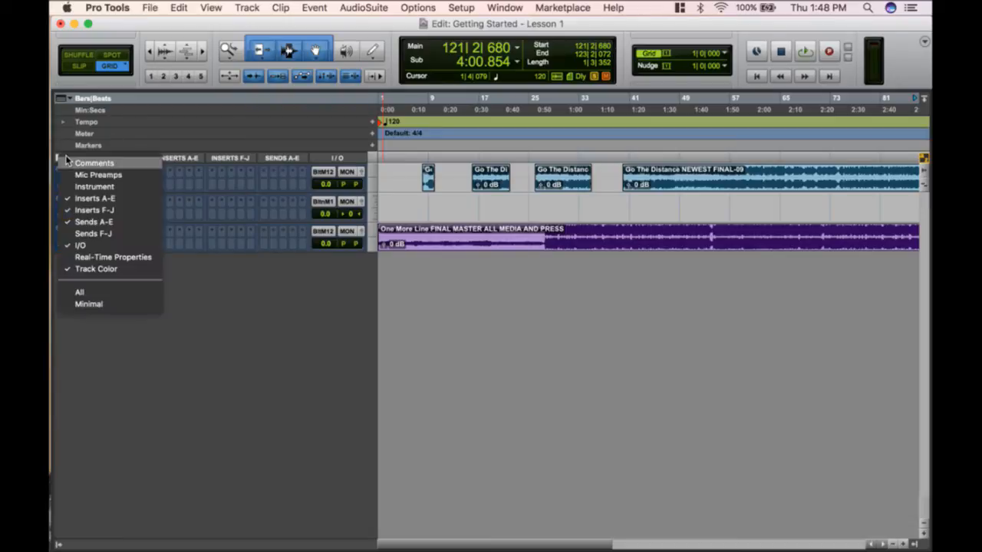
{"action": "left_click", "coordinate": [92, 164]}
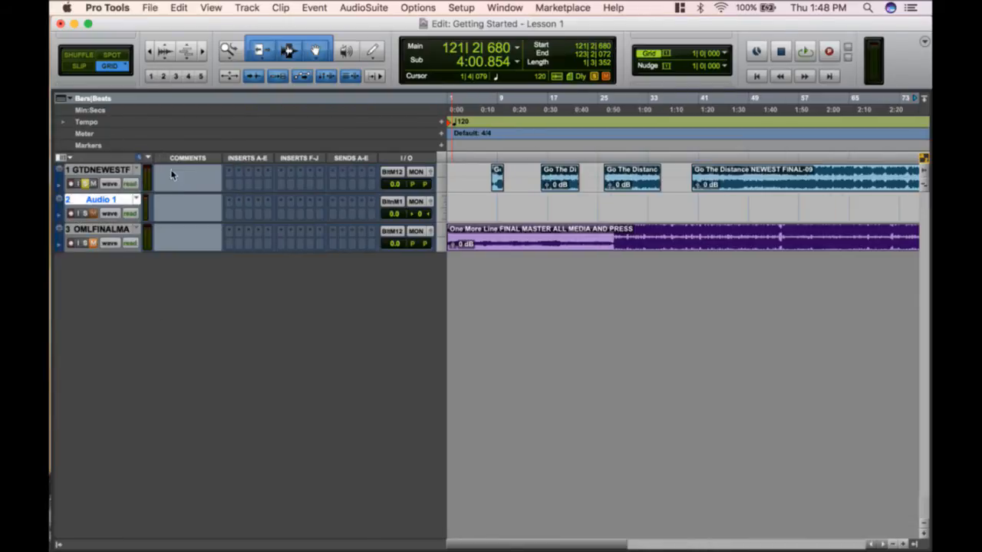
- Add the comment "Hey this track needs work more eq" to track 1, and increase that track's height by one size
{"action": "left_click", "coordinate": [196, 179]}
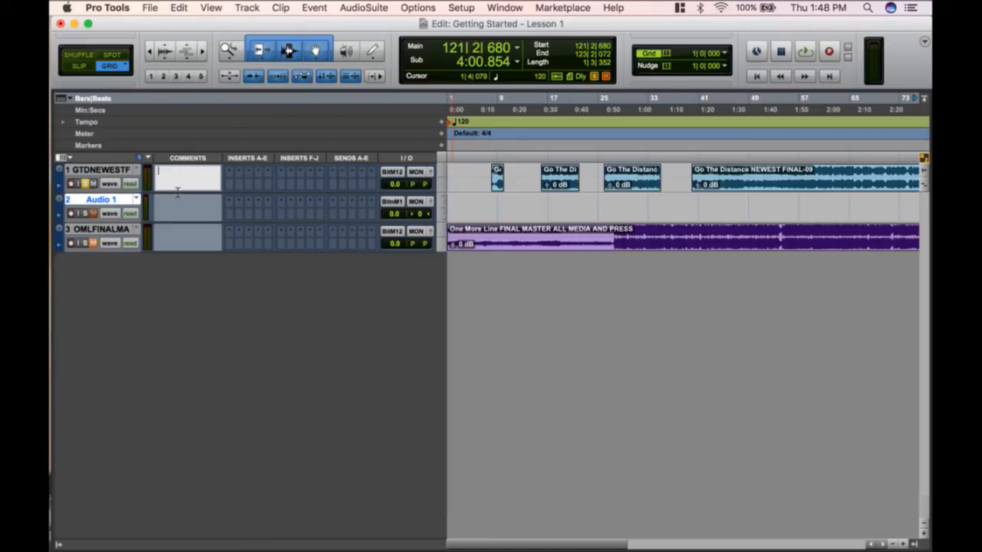
{"action": "type", "text": "Hey this track needs work more eq"}
{"action": "key", "text": "Return"}
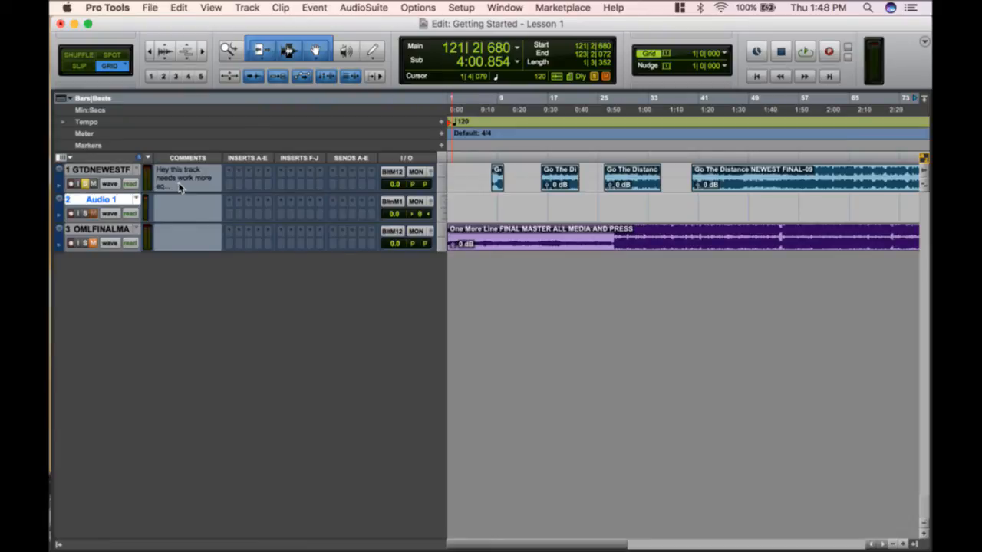
{"action": "left_click", "coordinate": [190, 183]}
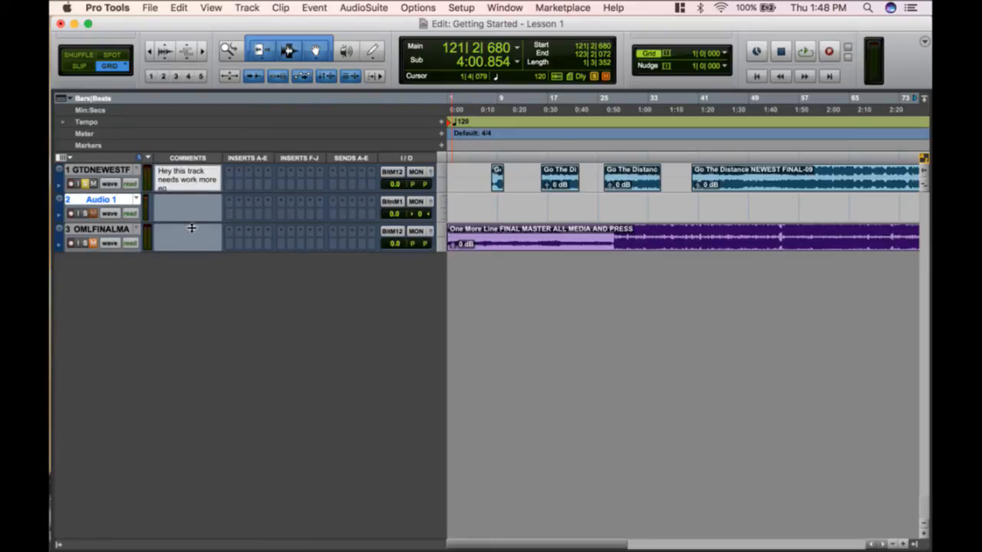
{"action": "key", "text": "ctrl+Up"}
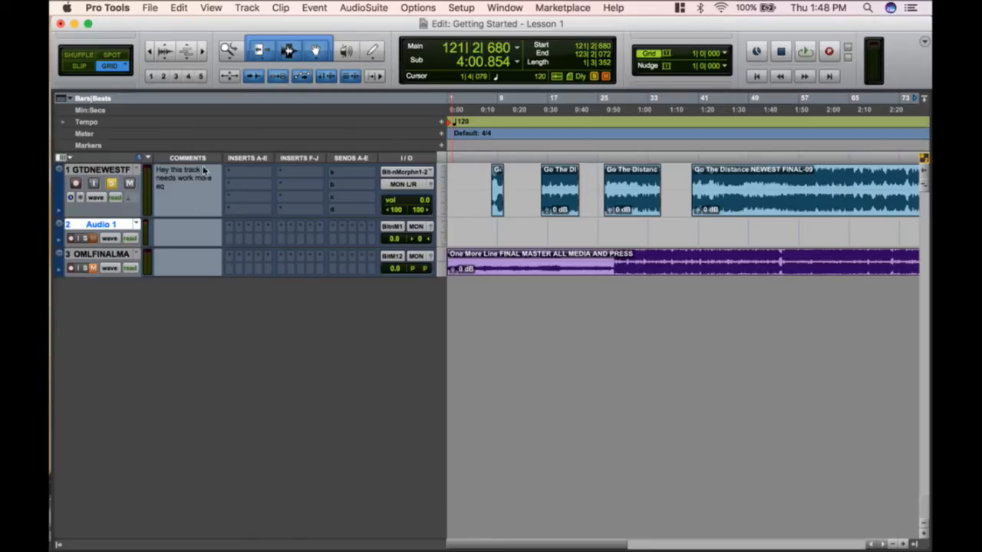
- Examine track 1's plug-in options for its first inserts and the bus list of its first send
{"action": "left_click", "coordinate": [258, 171]}
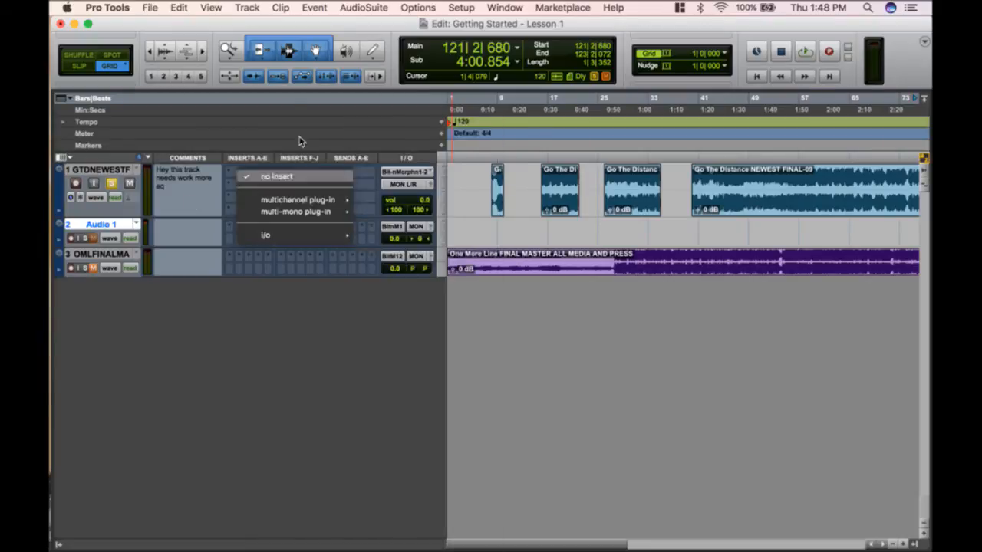
{"action": "left_click", "coordinate": [300, 177]}
{"action": "left_click", "coordinate": [333, 173]}
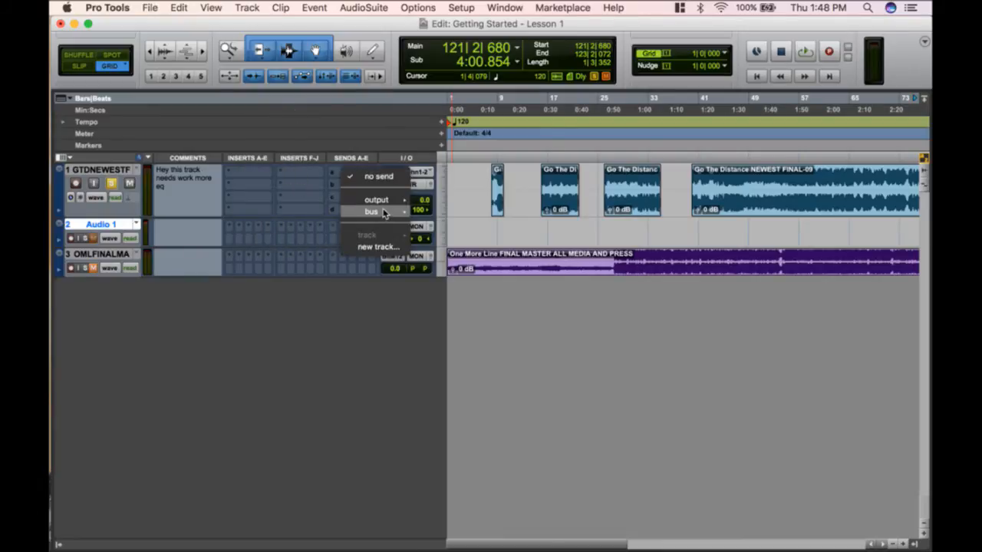
{"action": "mouse_move", "coordinate": [383, 212]}
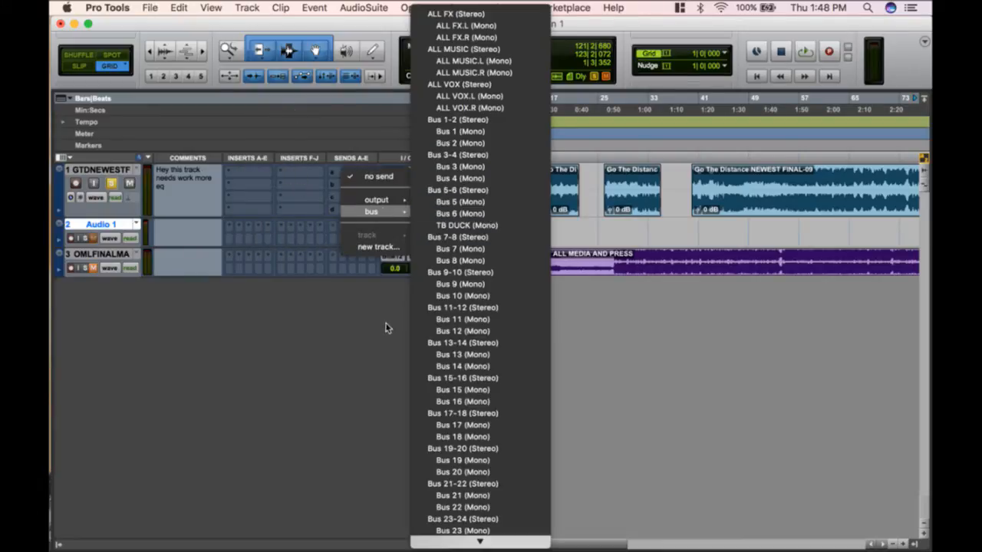
{"action": "left_click", "coordinate": [281, 381]}
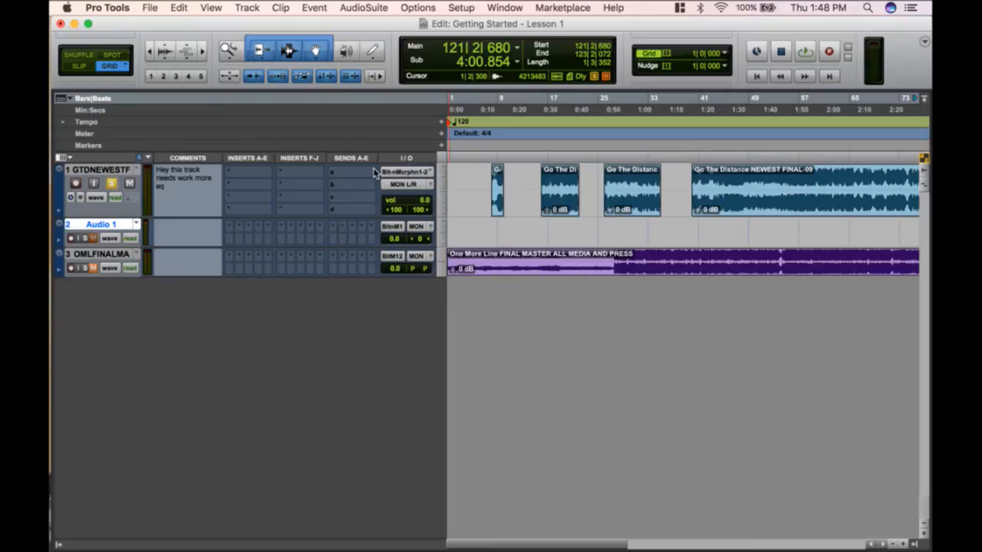
- Hide the I/O column in the Edit window, and show it again
{"action": "left_click", "coordinate": [64, 158]}
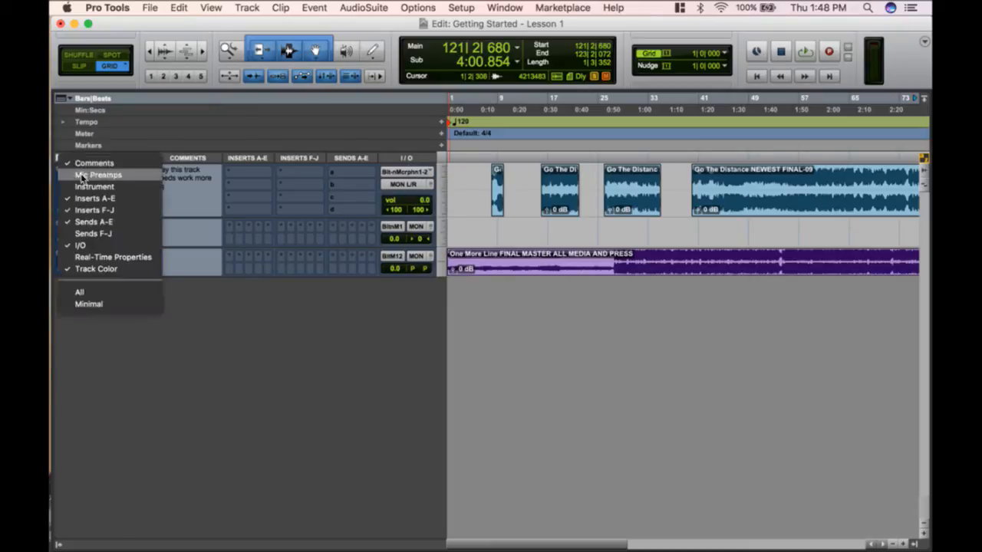
{"action": "left_click", "coordinate": [94, 244]}
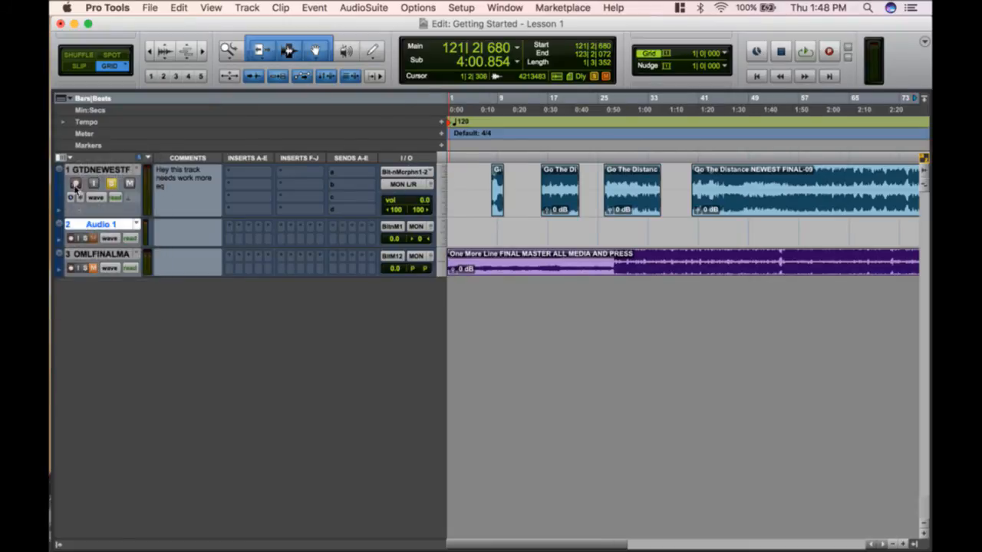
{"action": "left_click", "coordinate": [66, 159]}
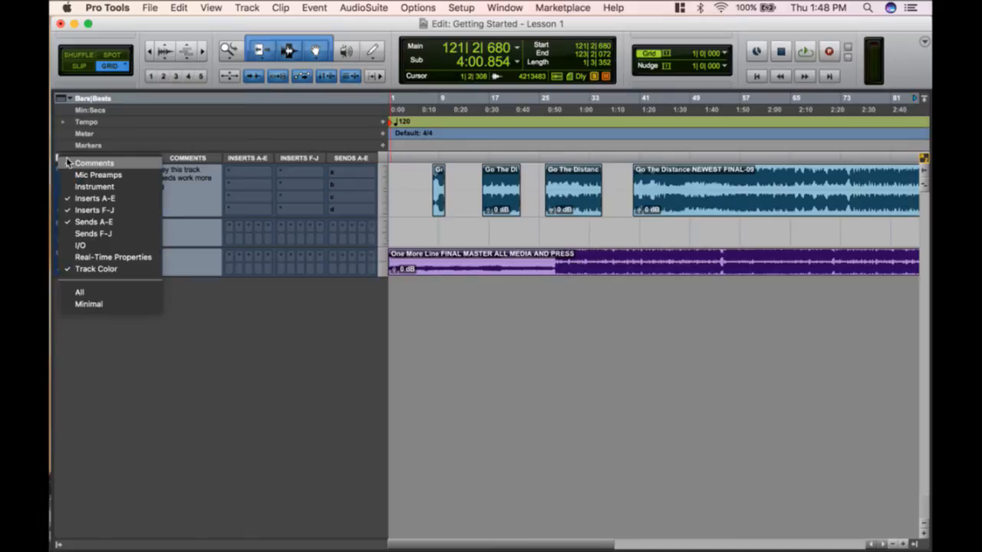
{"action": "left_click", "coordinate": [95, 243]}
- Examine track 1's input interface and output path options, keeping MON L/R (Stereo) as the output
{"action": "left_click", "coordinate": [403, 172]}
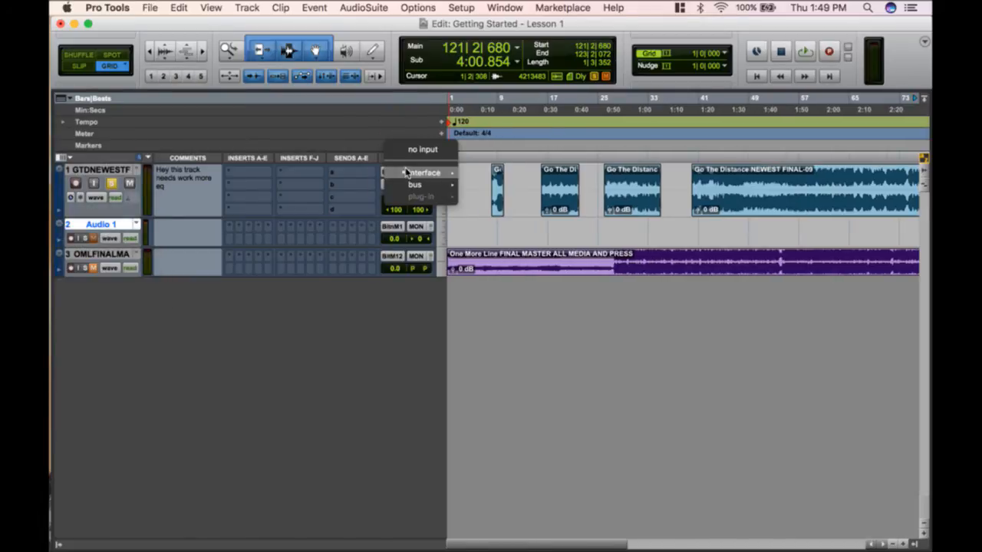
{"action": "mouse_move", "coordinate": [414, 173]}
{"action": "left_click", "coordinate": [396, 354]}
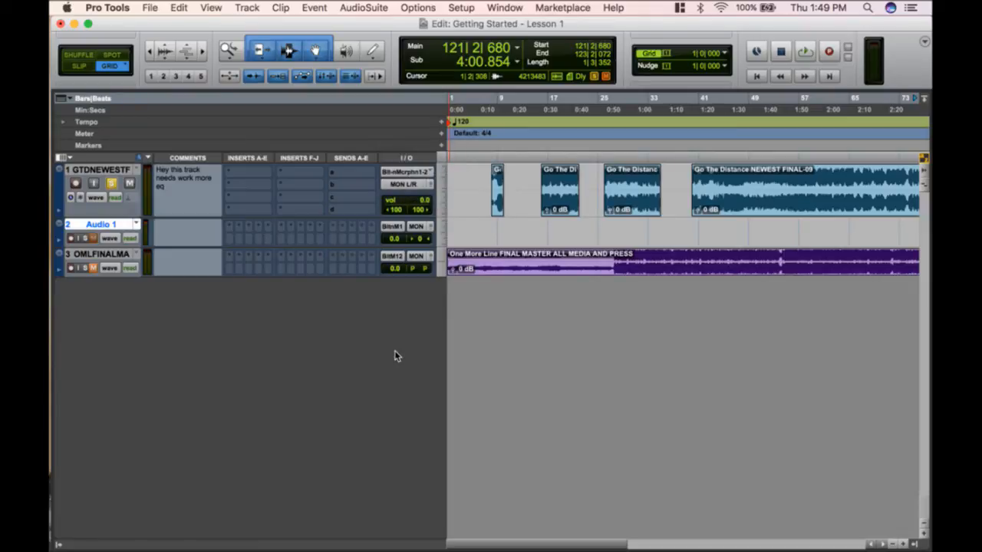
{"action": "left_click", "coordinate": [415, 186]}
{"action": "mouse_move", "coordinate": [420, 191]}
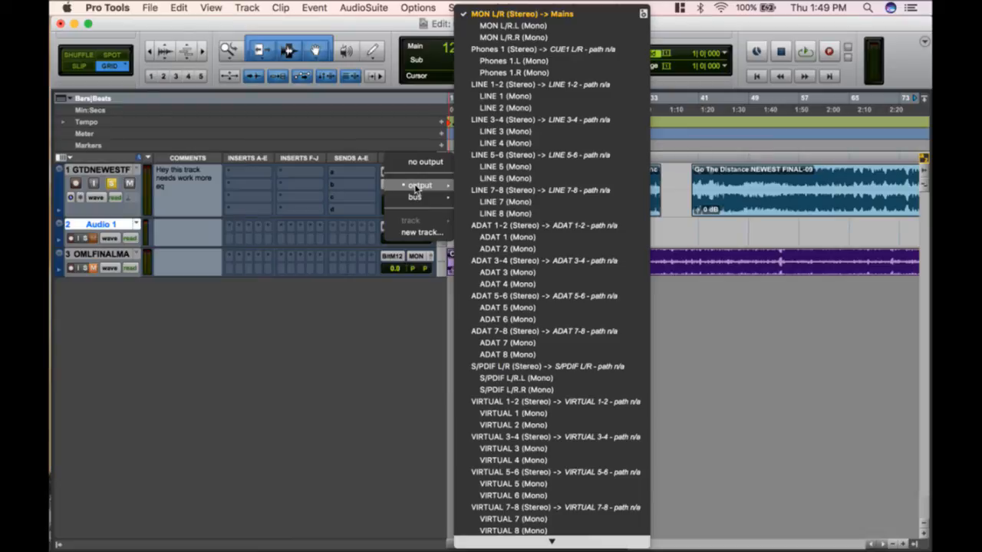
{"action": "left_click", "coordinate": [508, 13]}
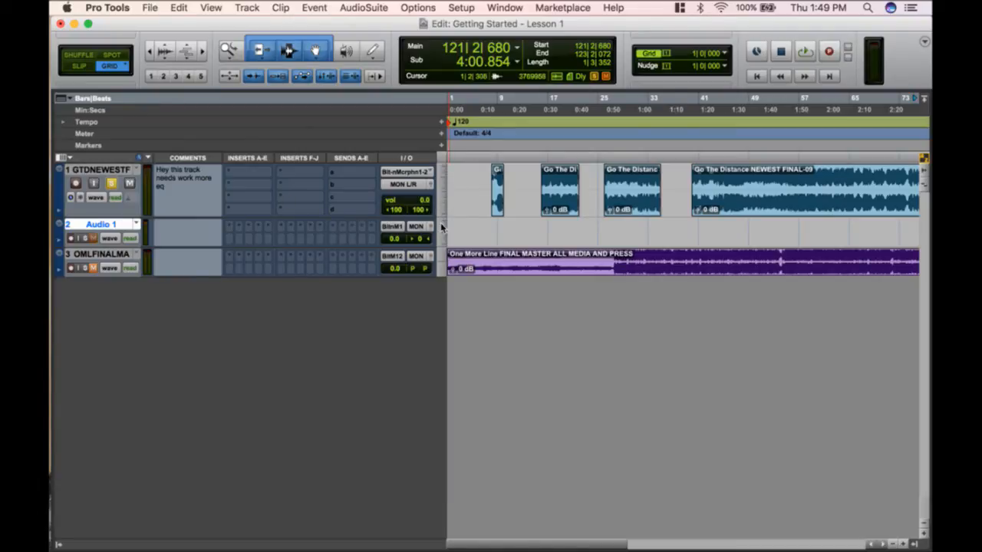
- Place the edit cursor at bar 8 on track 1, and play from there twice
{"action": "left_click", "coordinate": [494, 192]}
{"action": "key", "text": "space"}
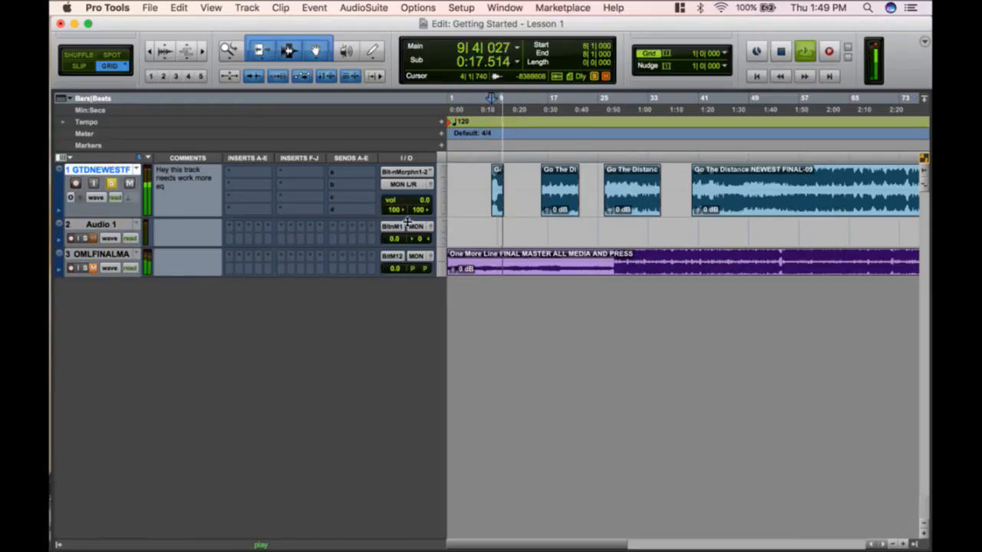
{"action": "key", "text": "space"}
{"action": "key", "text": "space"}
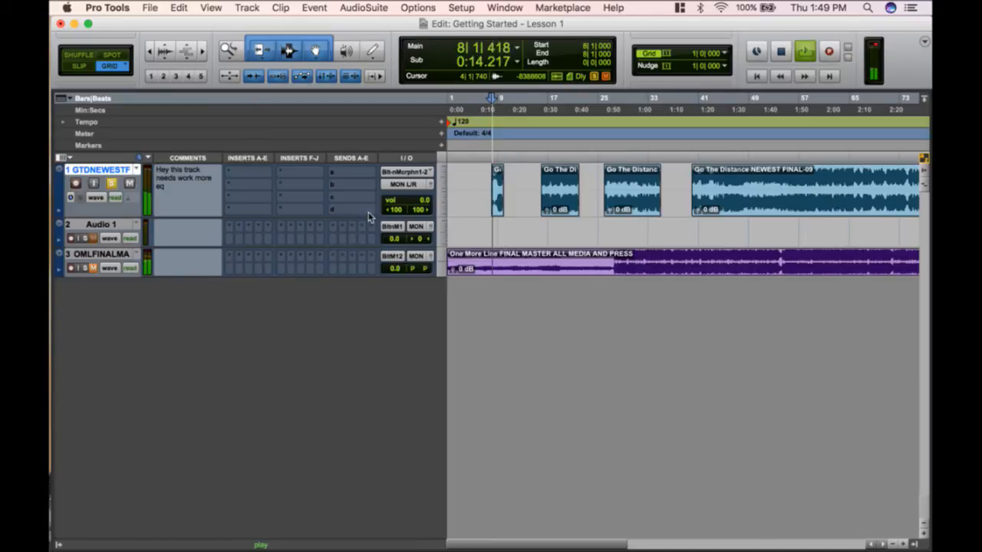
- Adjust track 1's volume down and up during playback, stop playback, and reset the volume to 0.0
{"action": "left_click_drag", "start_coordinate": [418, 200], "coordinate": [423, 299]}
{"action": "left_click_drag", "start_coordinate": [422, 227], "coordinate": [424, 204]}
{"action": "key", "text": "space"}
{"action": "left_click", "coordinate": [423, 203], "text": "alt"}
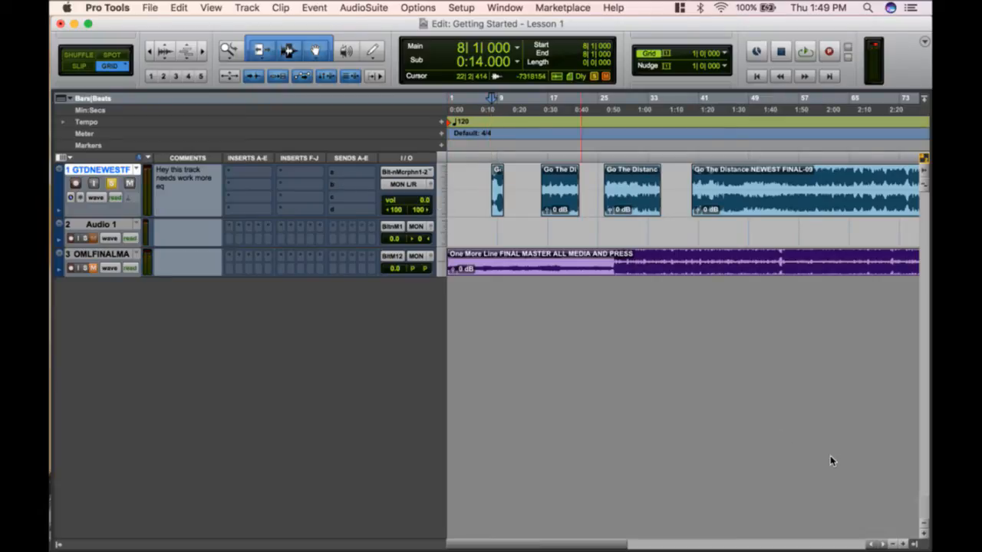
- Zoom the timeline in horizontally by two levels, and zoom back out to the original view
{"action": "left_click", "coordinate": [903, 544]}
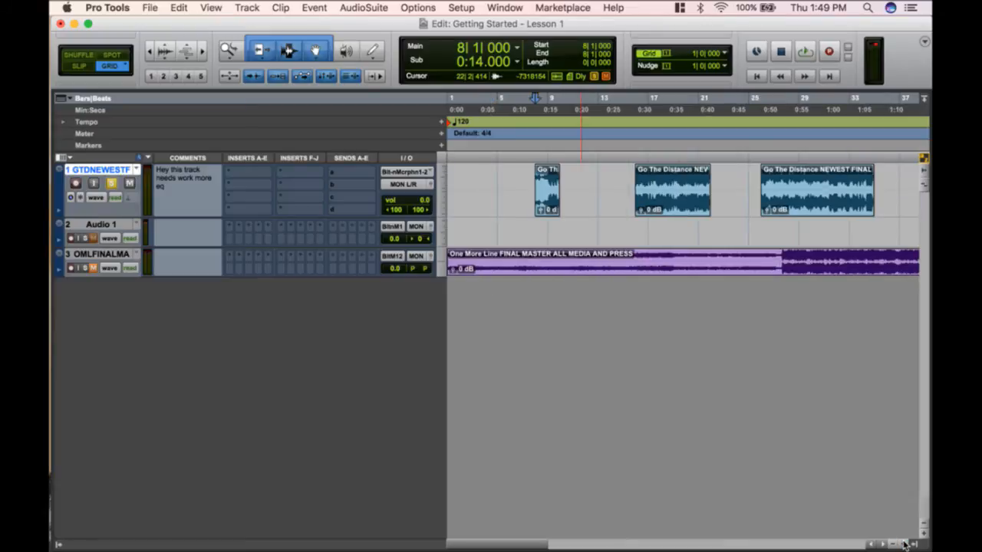
{"action": "left_click", "coordinate": [903, 543]}
{"action": "left_click", "coordinate": [894, 545]}
{"action": "left_click", "coordinate": [894, 544]}
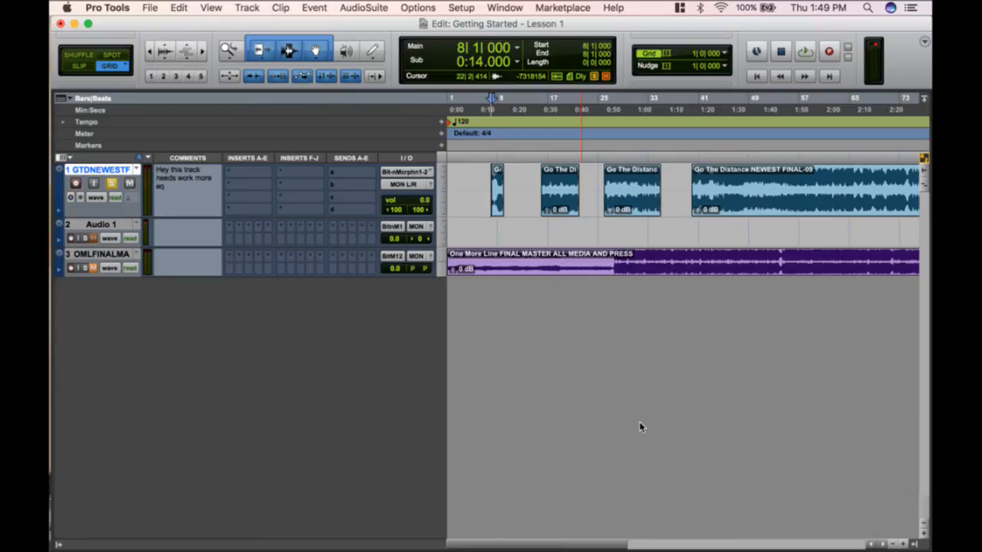
- Switch from the Edit window to the Mix window
{"action": "key", "text": "super+equal"}
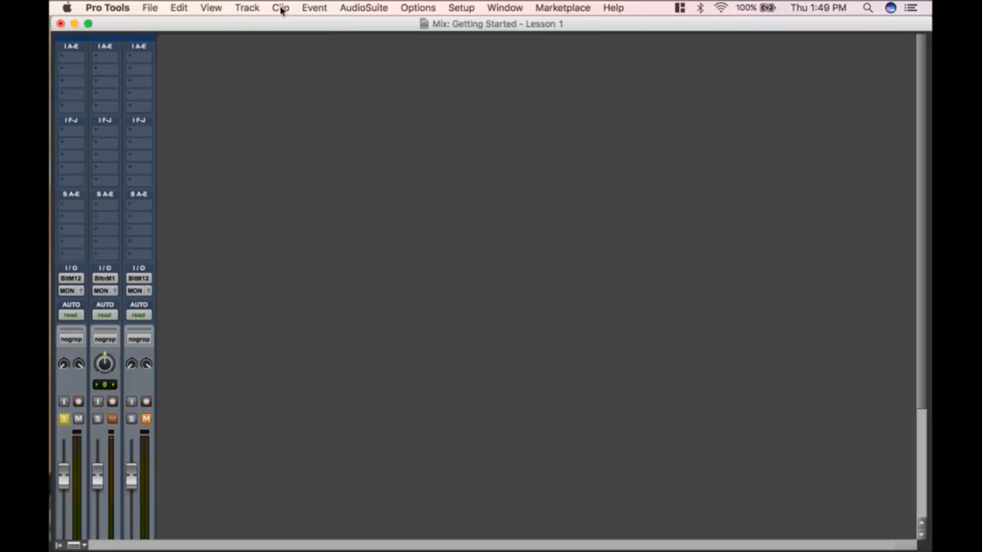
- Turn off the narrow mix view so the channel strips show at full width down to their faders
{"action": "left_click", "coordinate": [211, 8]}
{"action": "left_click", "coordinate": [226, 38]}
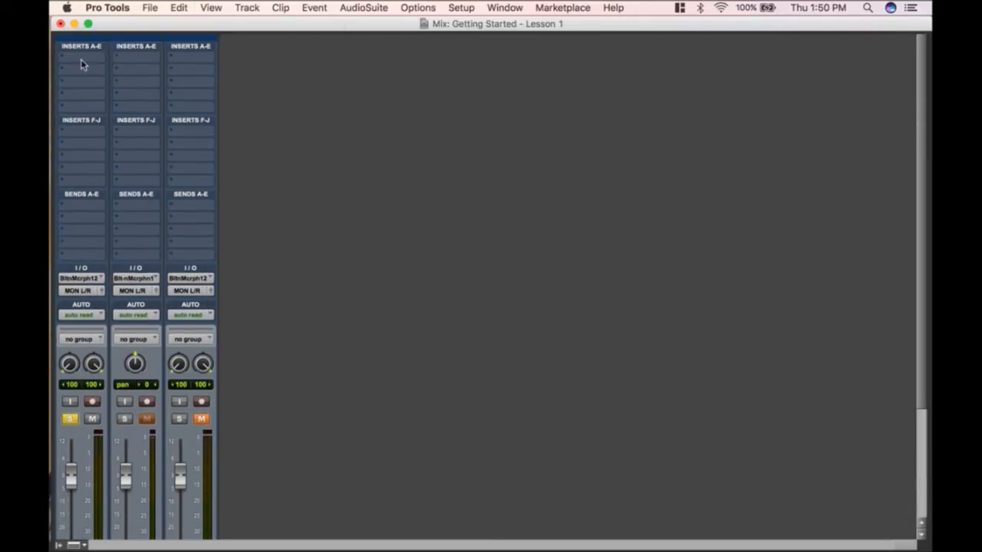
{"action": "scroll", "coordinate": [86, 226], "scroll_direction": "down", "scroll_amount": 3}
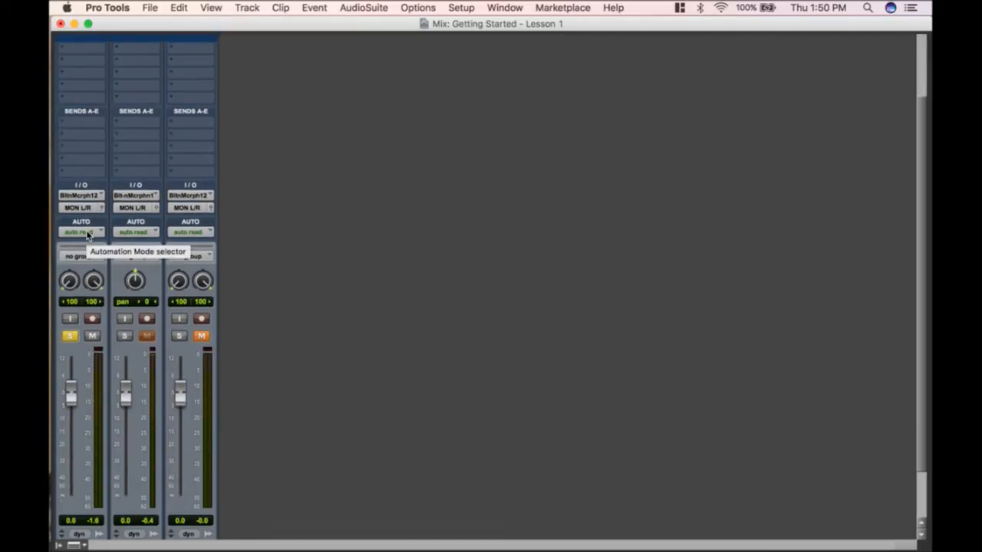
- Switch to the Edit window and inspect track 1's Elastic Audio, automation mode, track view and timebase options without changing them
{"action": "key", "text": "super+equal"}
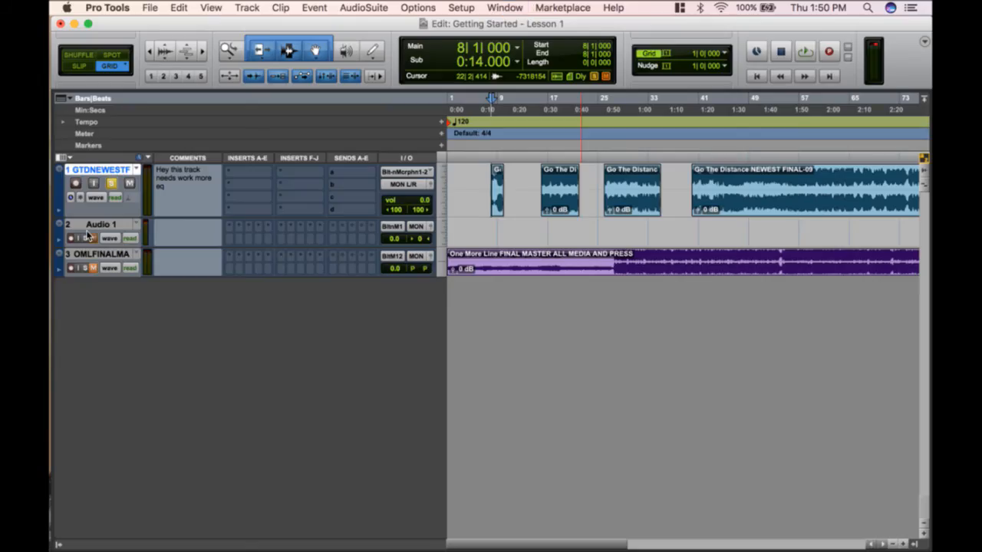
{"action": "left_click", "coordinate": [115, 197]}
{"action": "left_click", "coordinate": [135, 201]}
{"action": "left_click", "coordinate": [135, 200]}
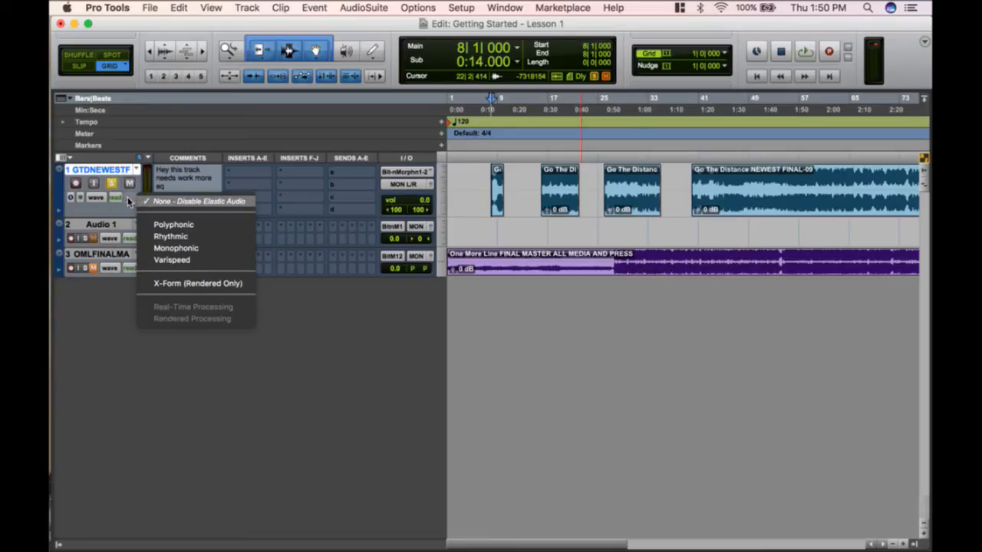
{"action": "left_click", "coordinate": [125, 204]}
{"action": "left_click", "coordinate": [120, 204]}
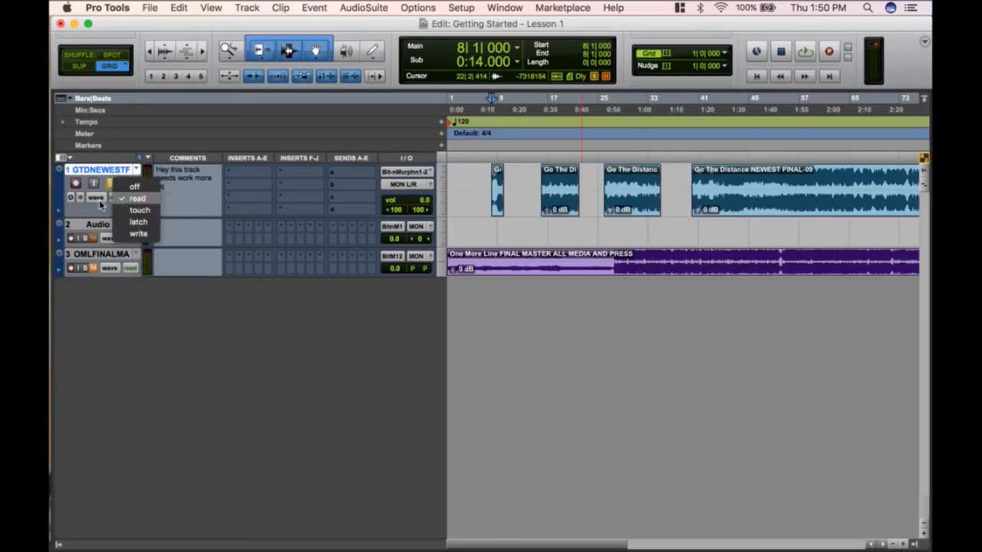
{"action": "left_click", "coordinate": [99, 202]}
{"action": "left_click", "coordinate": [98, 198]}
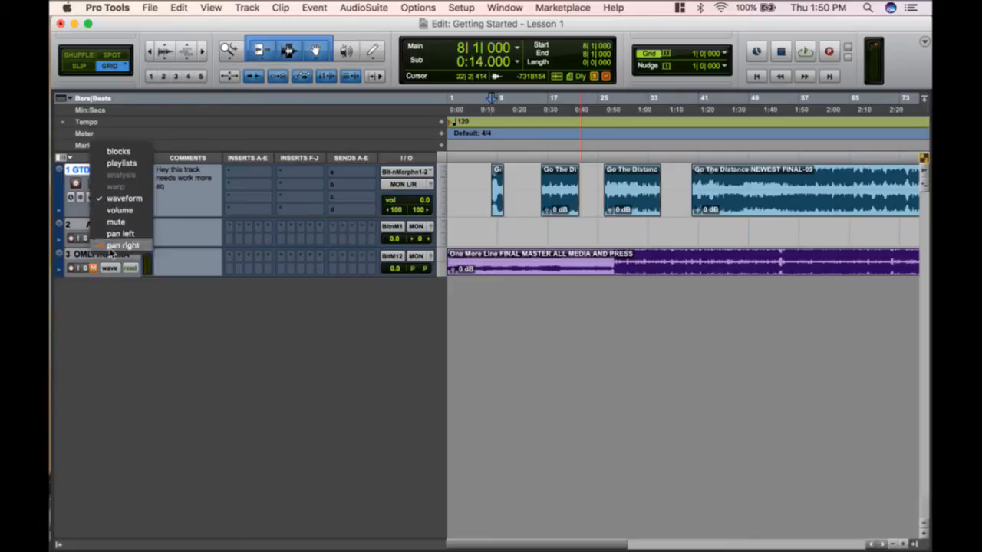
{"action": "left_click", "coordinate": [80, 215]}
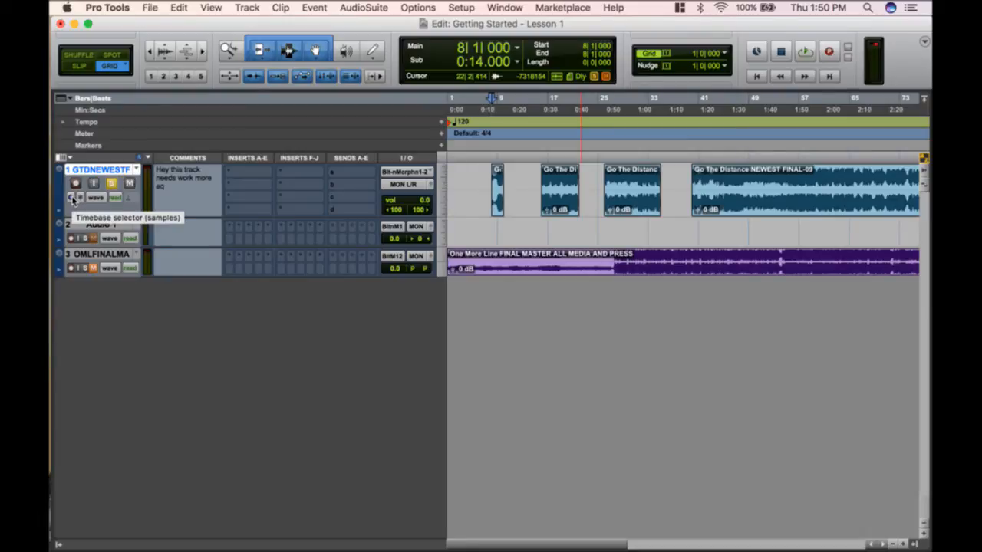
{"action": "left_click", "coordinate": [72, 198]}
{"action": "left_click", "coordinate": [153, 127]}
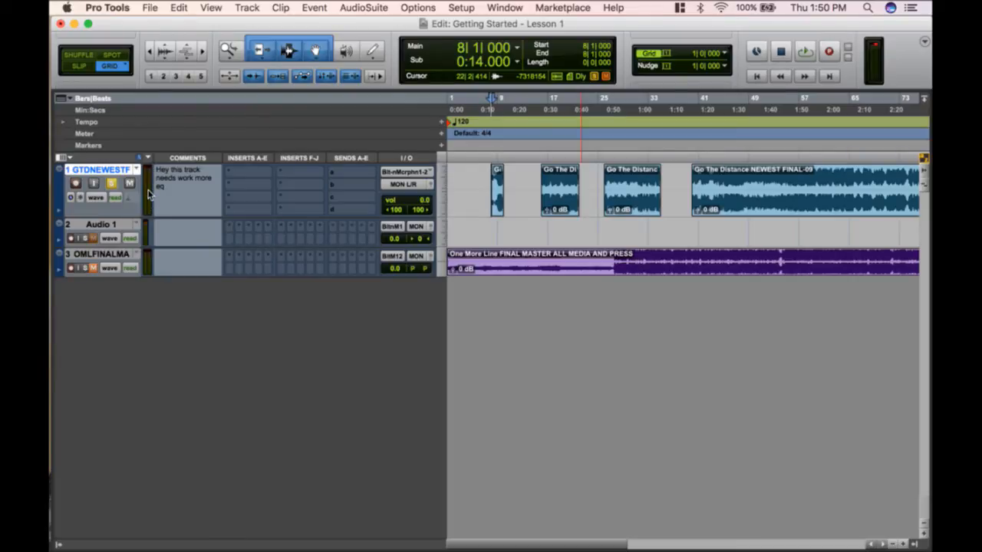
- Return to the Mix window and inspect track 1's voice options at the base of its channel strip, keeping dyn
{"action": "key", "text": "super+equal"}
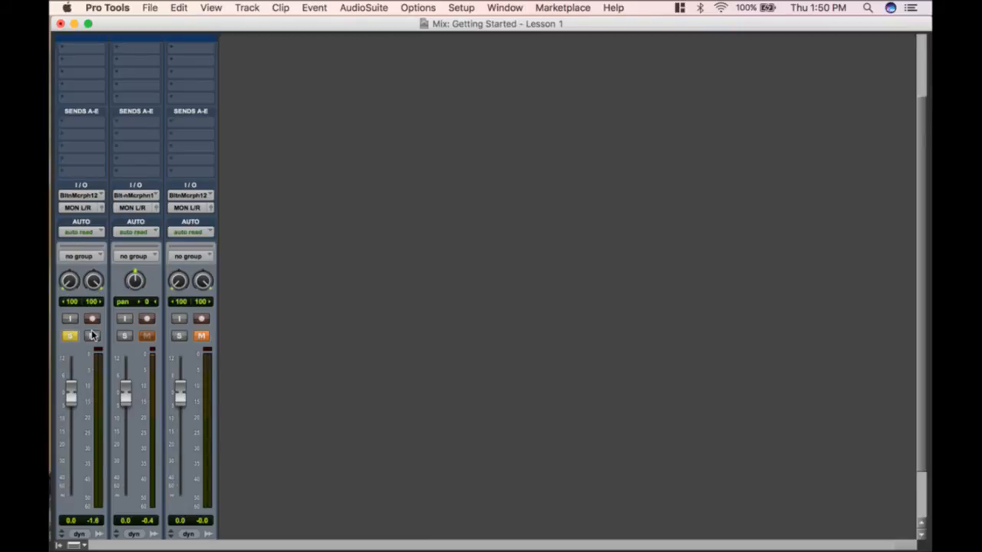
{"action": "scroll", "coordinate": [94, 405], "scroll_direction": "down", "scroll_amount": 3}
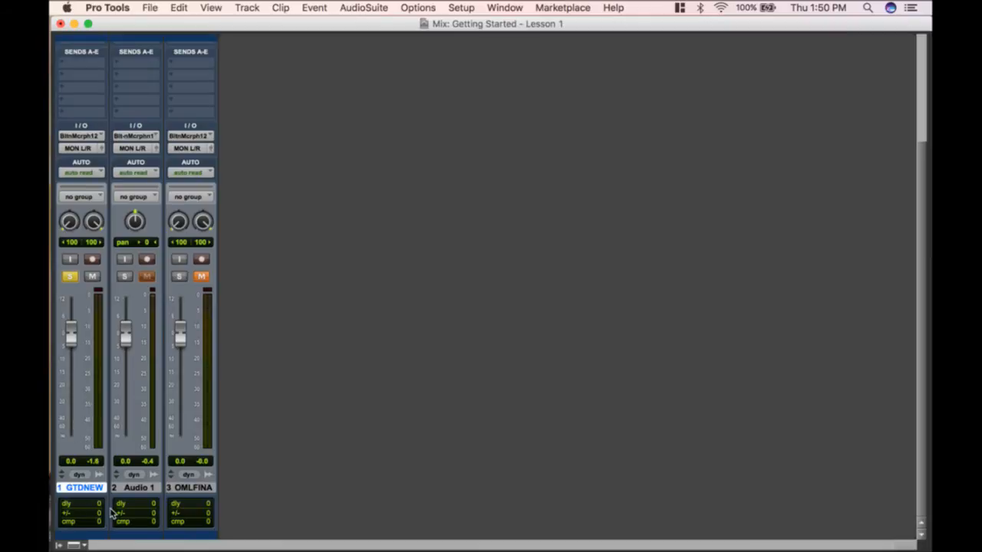
{"action": "left_click", "coordinate": [80, 476]}
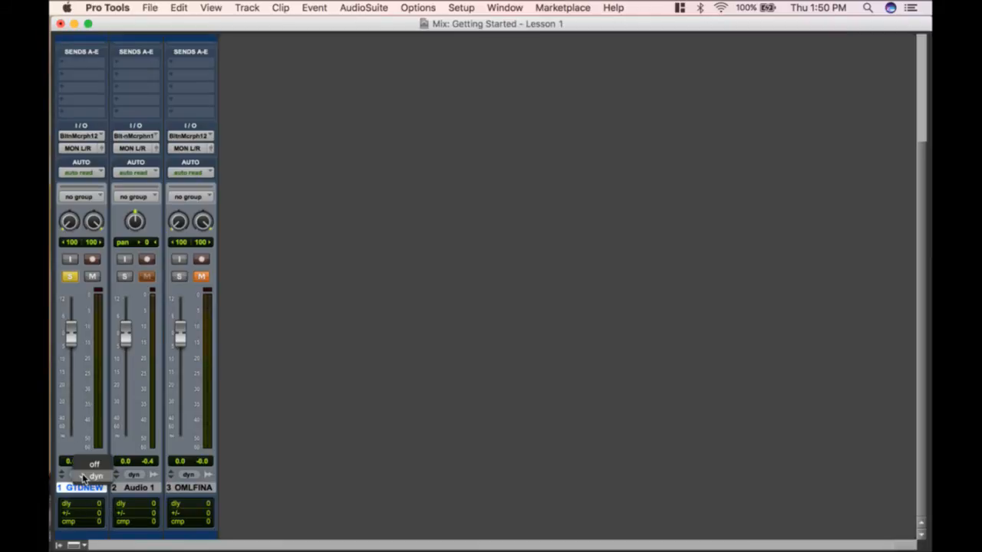
{"action": "left_click", "coordinate": [83, 476]}
- Switch to the Edit window, enlarge track 1's height to expose its voice selector, and check the voice options there
{"action": "key", "text": "super+equal"}
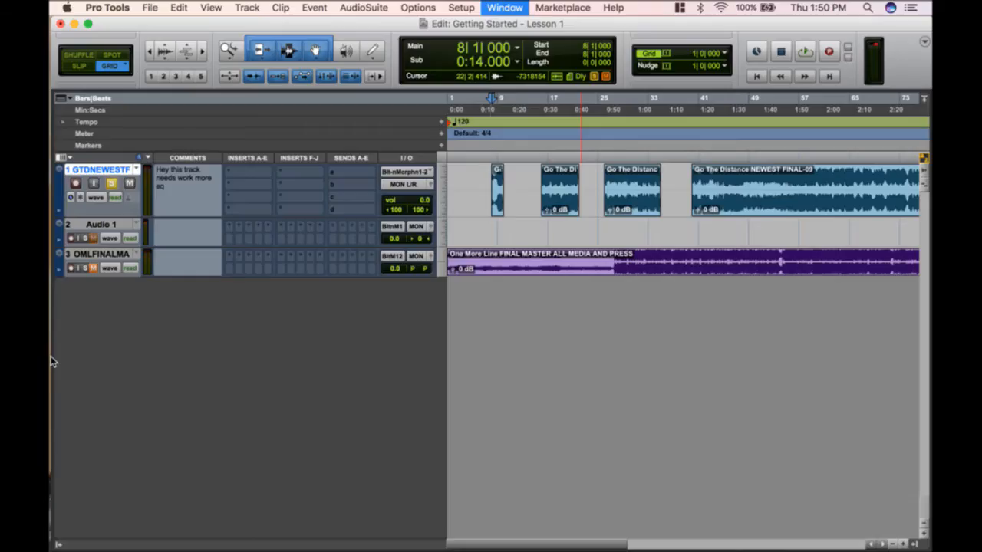
{"action": "left_click_drag", "start_coordinate": [81, 220], "coordinate": [82, 258]}
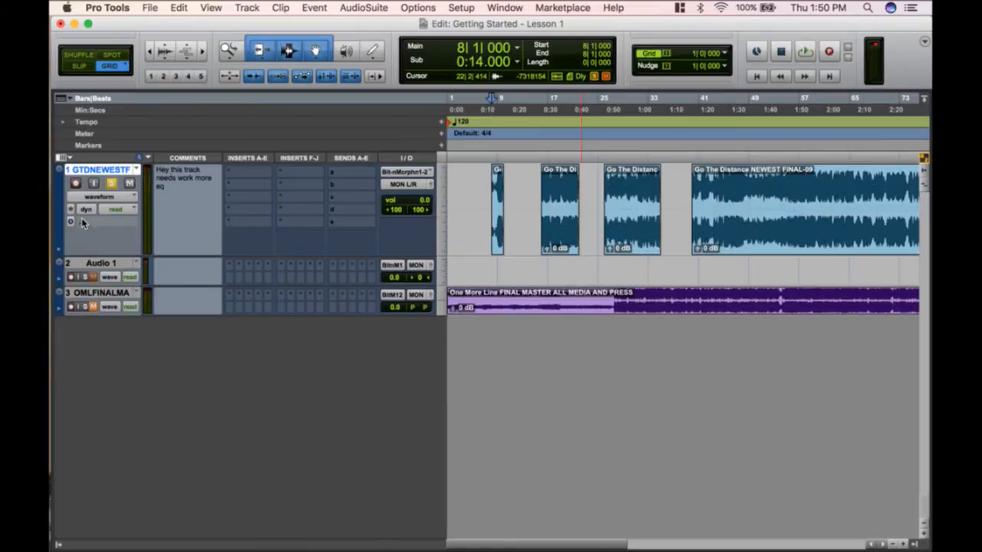
{"action": "left_click", "coordinate": [85, 211]}
{"action": "left_click", "coordinate": [85, 210]}
- Set track 1's voice assignment to off in the Mix window
{"action": "key", "text": "super+equal"}
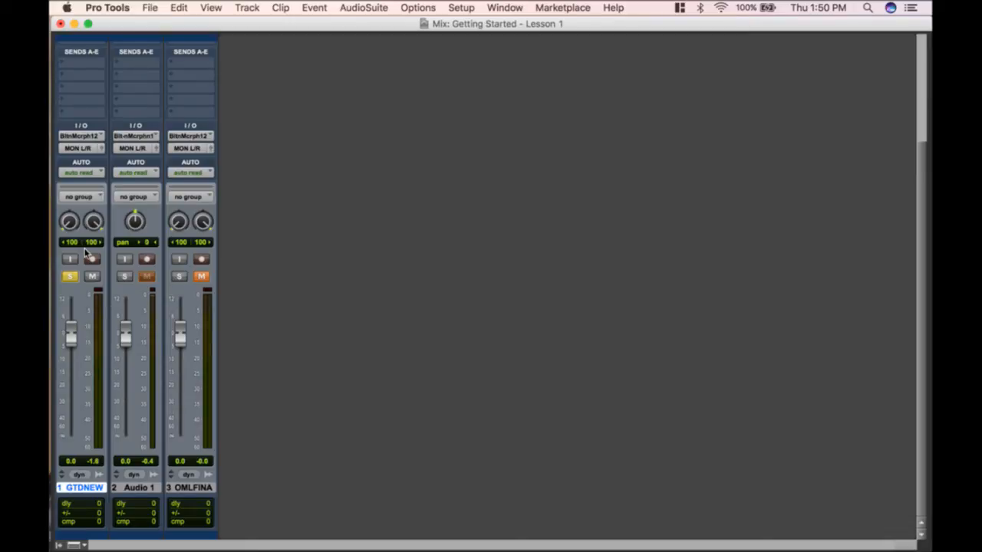
{"action": "left_click", "coordinate": [84, 475]}
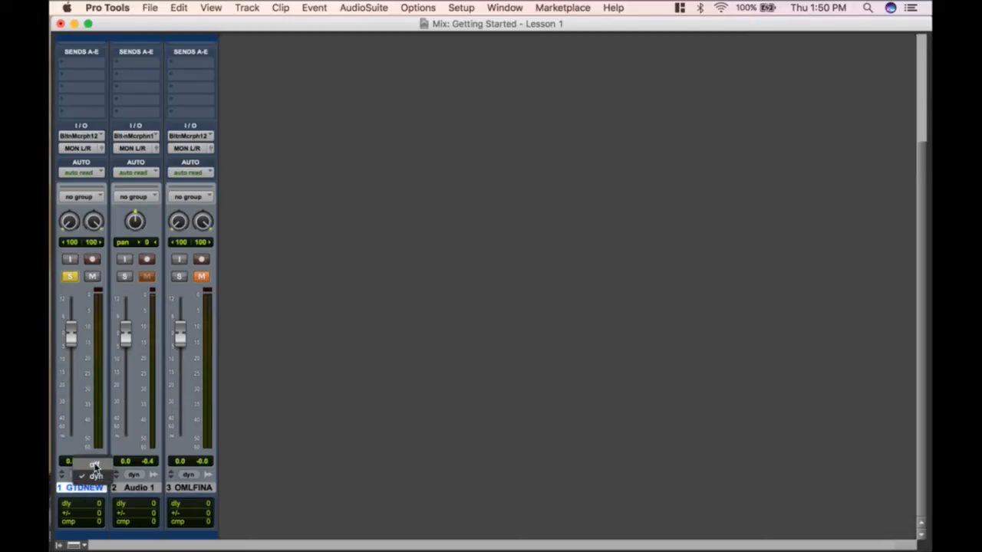
{"action": "left_click", "coordinate": [94, 466]}
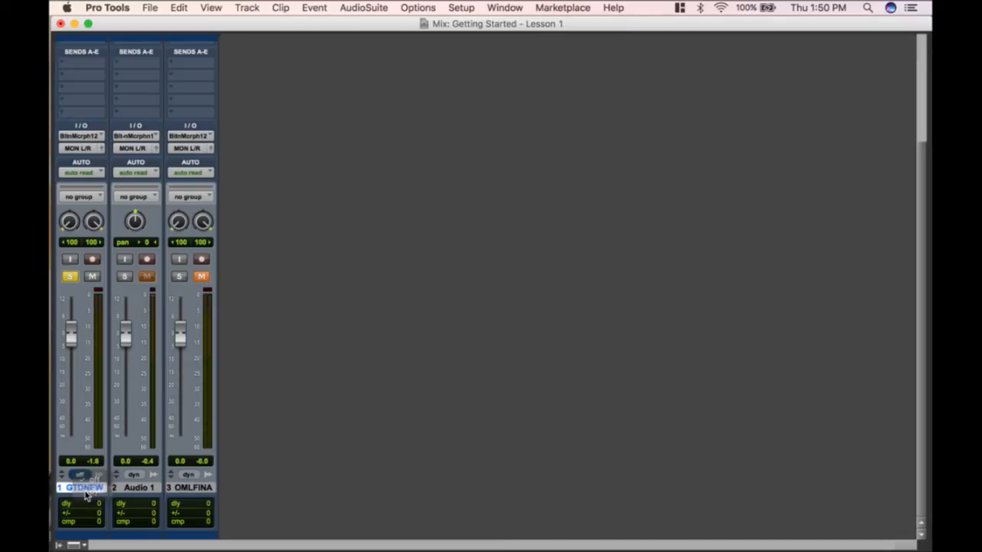
- Review the list of sections that can be shown in the Mix window, leaving it as is, and return to the inserts
{"action": "left_click", "coordinate": [82, 545]}
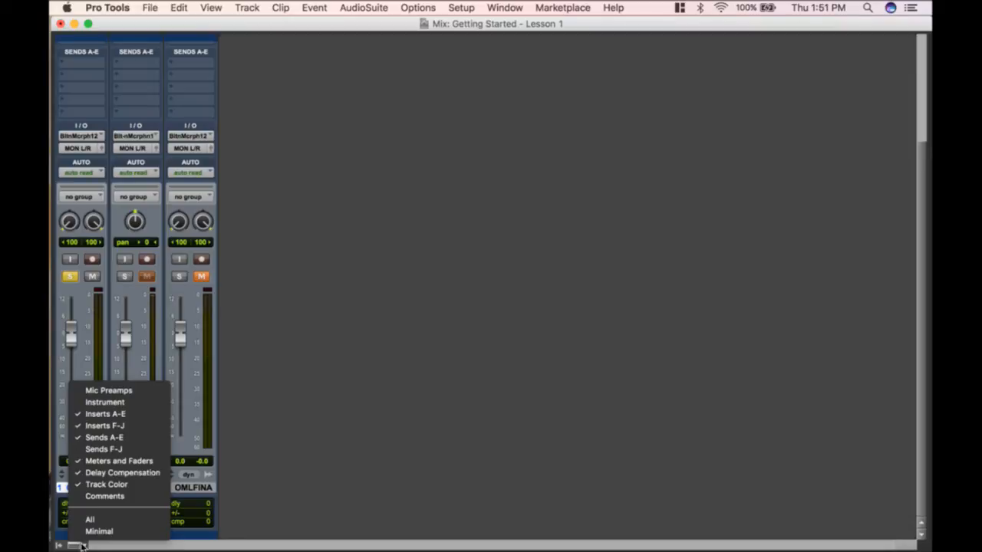
{"action": "left_click", "coordinate": [279, 187]}
{"action": "scroll", "coordinate": [191, 159], "scroll_direction": "up", "scroll_amount": 4}
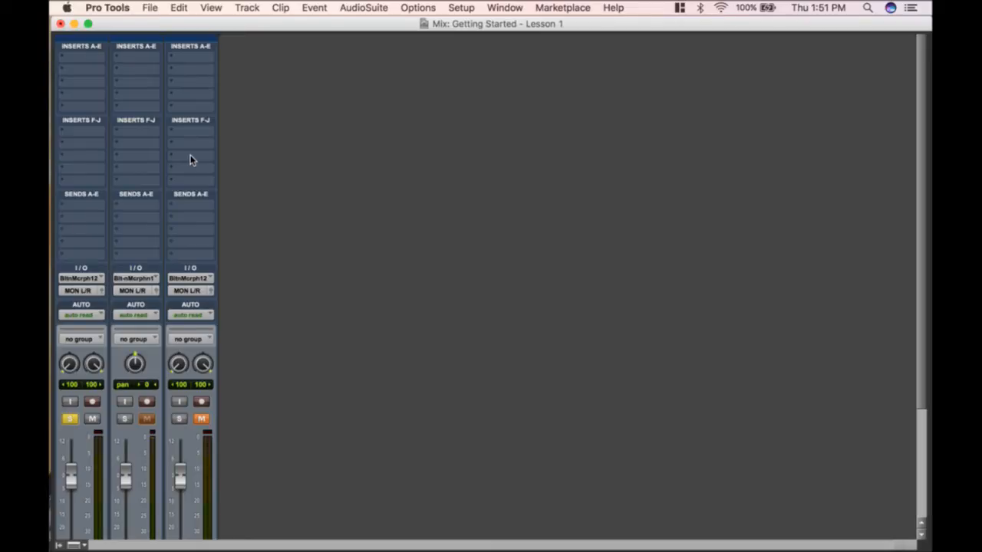
- Go back to the Edit window, show the floating Transport window, and place it in the empty area below the tracks
{"action": "key", "text": "super+equal"}
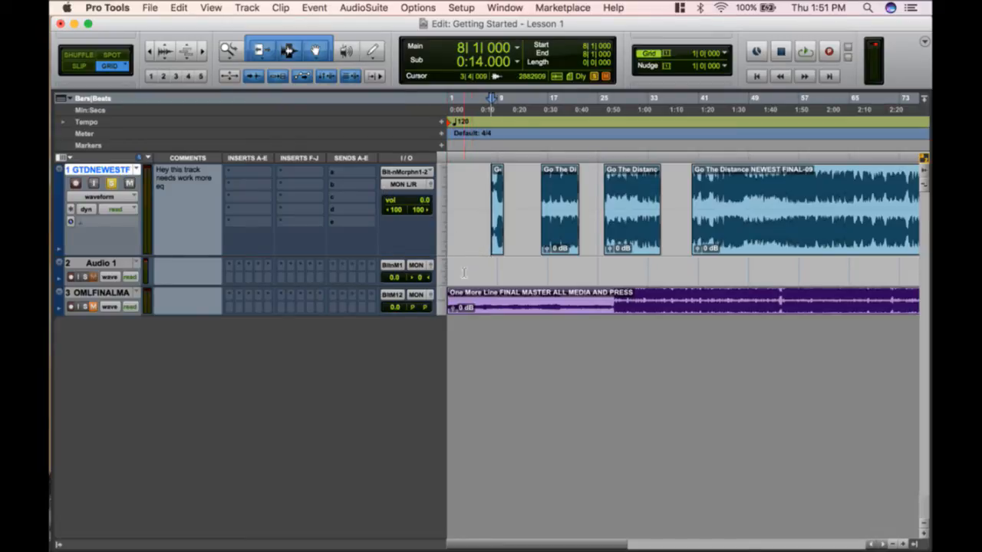
{"action": "left_click", "coordinate": [504, 8]}
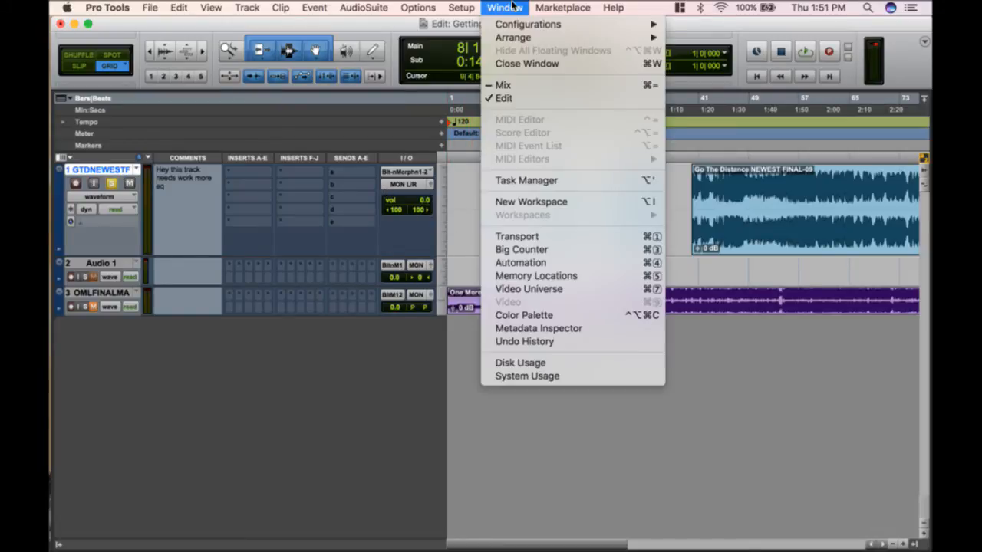
{"action": "left_click", "coordinate": [552, 238]}
{"action": "left_click_drag", "start_coordinate": [717, 410], "coordinate": [619, 393]}
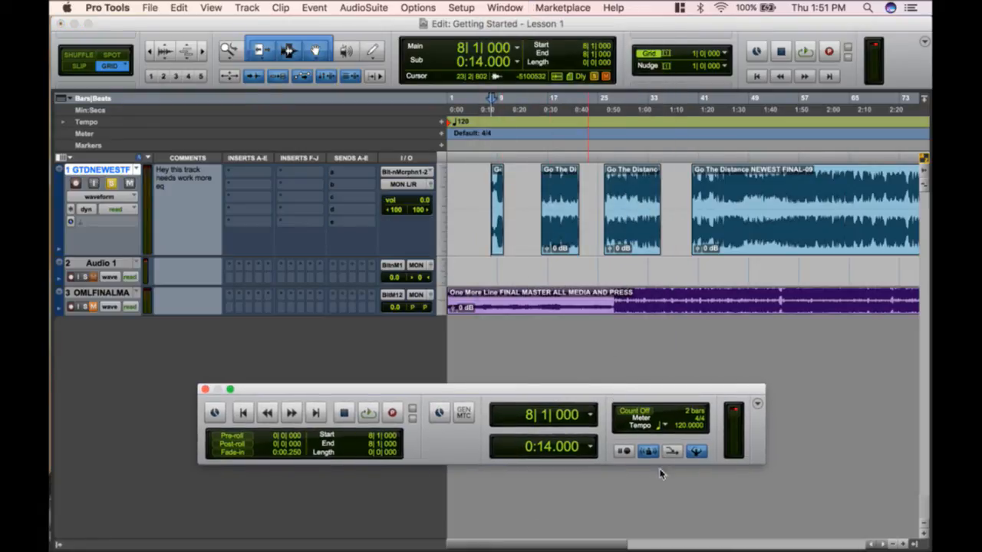
- Toggle the transport's Conductor, MIDI Merge and Wait for Note controls one after another, restoring each to its original state
{"action": "left_click", "coordinate": [696, 453]}
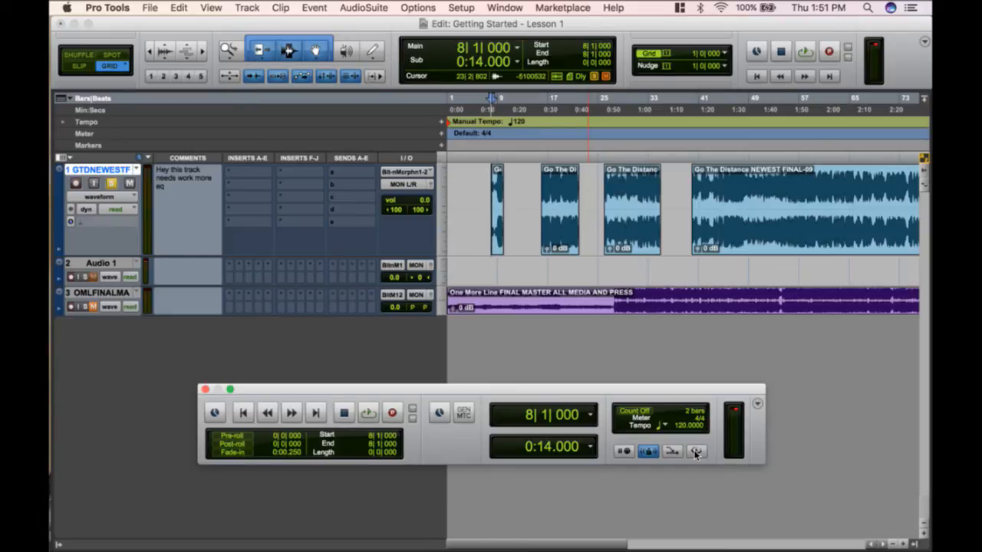
{"action": "left_click", "coordinate": [698, 453]}
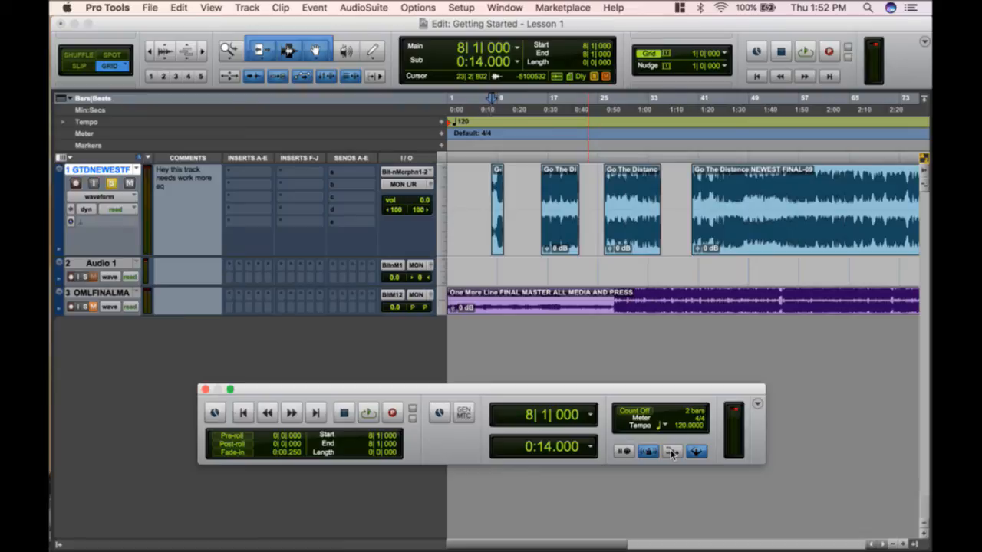
{"action": "left_click", "coordinate": [672, 452]}
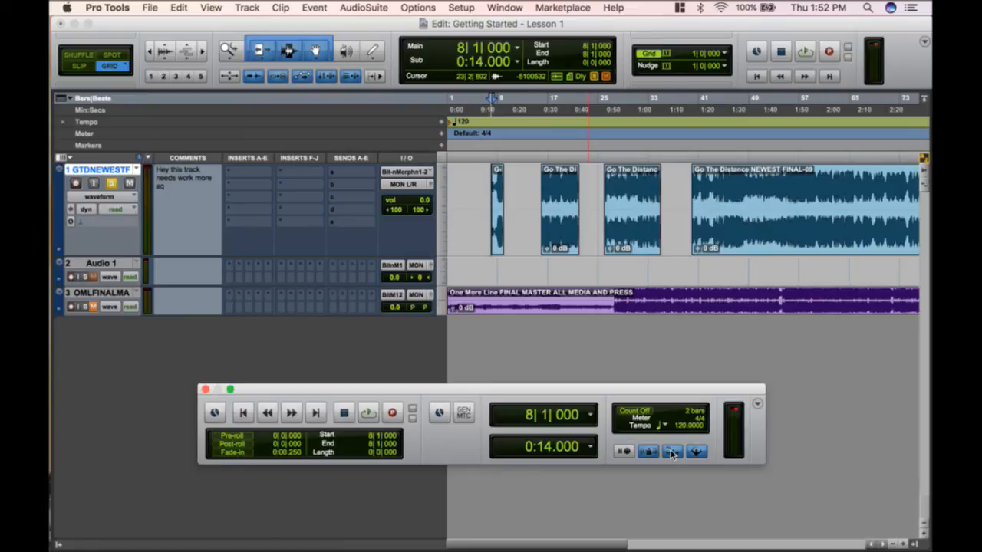
{"action": "left_click", "coordinate": [672, 452]}
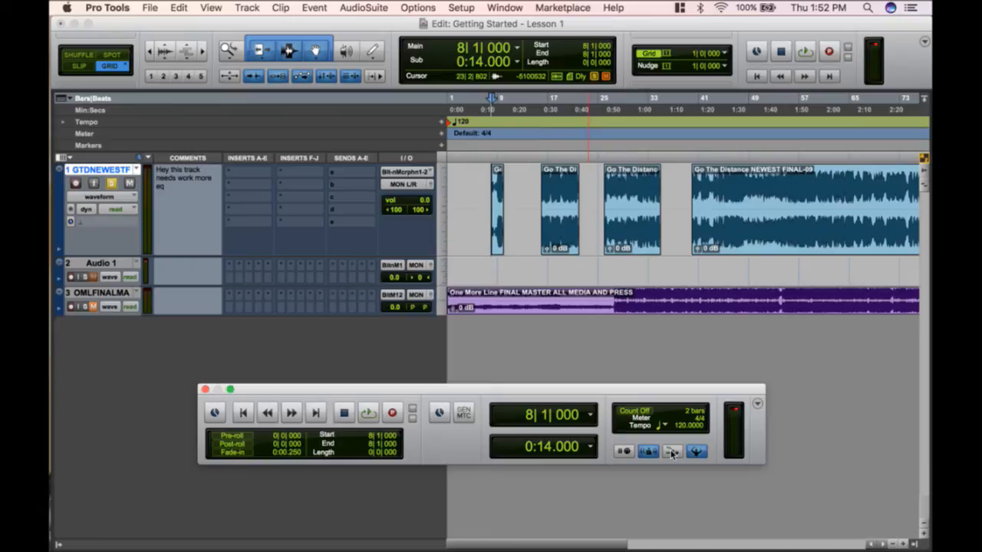
{"action": "left_click", "coordinate": [617, 453]}
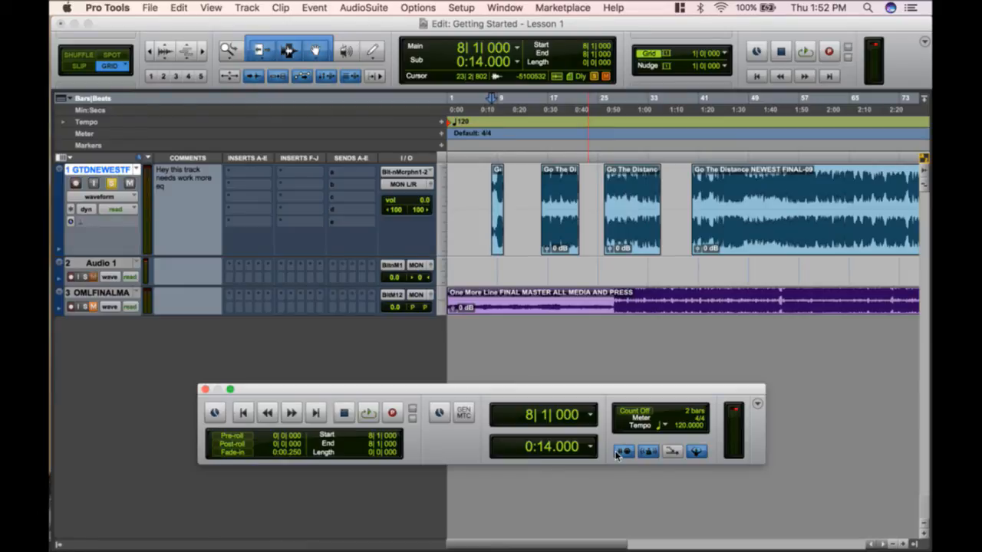
{"action": "left_click", "coordinate": [618, 454]}
- Lower the session tempo to 113 in the Transport window, and switch Count Off on and back off
{"action": "left_click_drag", "start_coordinate": [696, 424], "coordinate": [672, 428]}
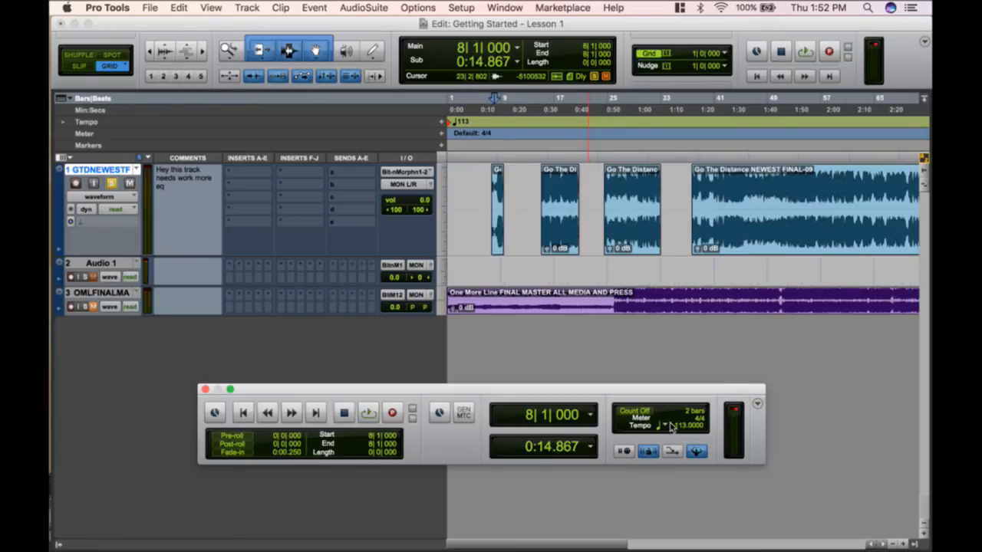
{"action": "left_click", "coordinate": [631, 411]}
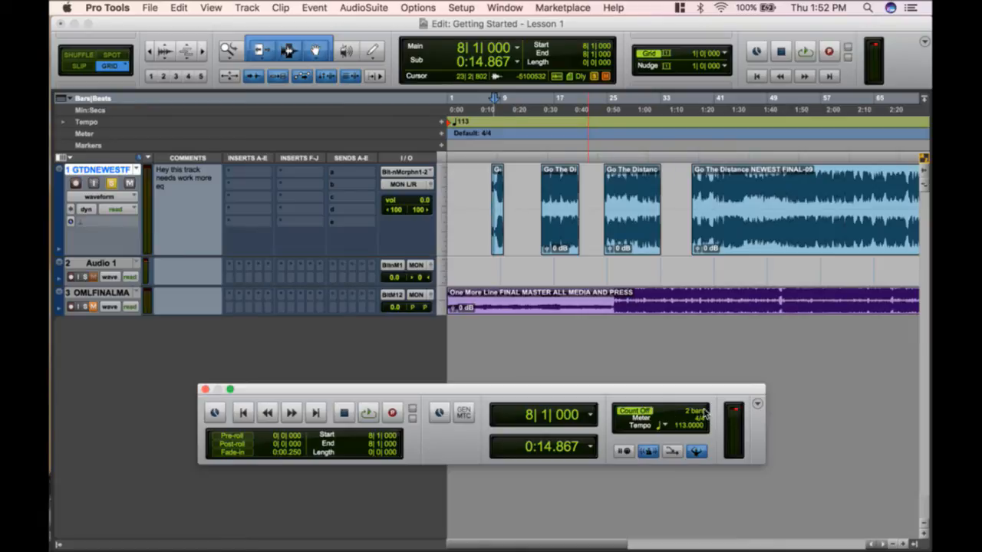
{"action": "left_click", "coordinate": [650, 414]}
- Enable a pre-roll of 0|2|000, move the edit cursor to bar 17, and start playback
{"action": "left_click", "coordinate": [242, 437]}
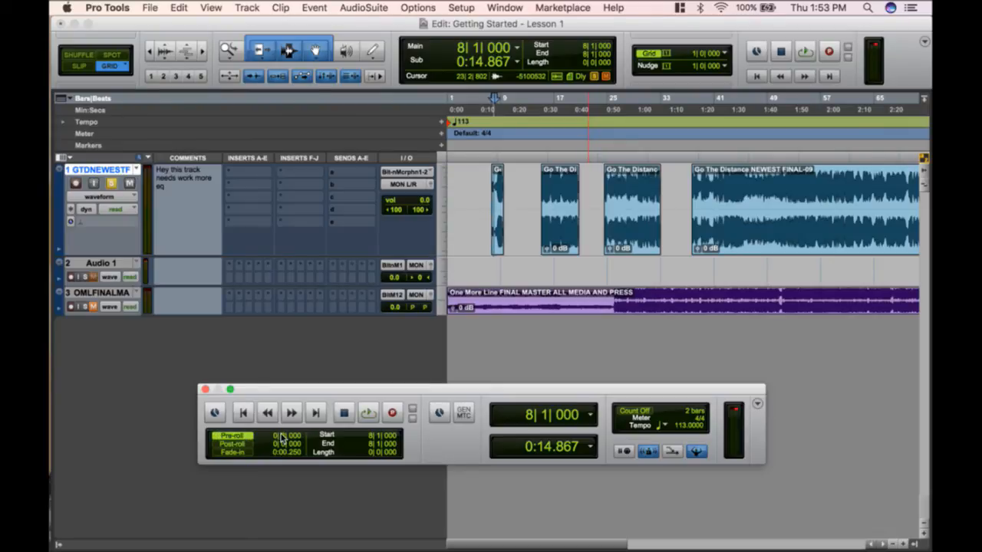
{"action": "left_click", "coordinate": [491, 113]}
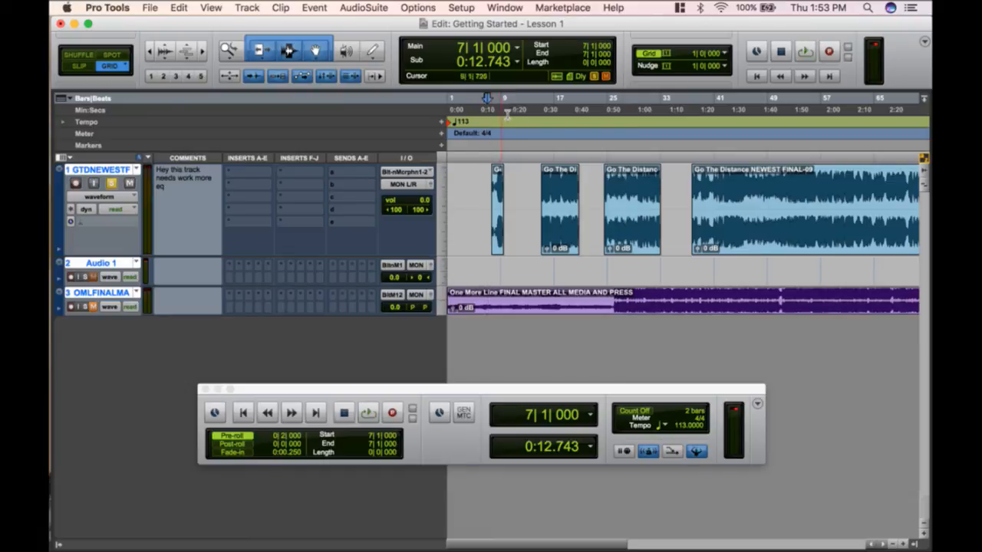
{"action": "left_click", "coordinate": [552, 109]}
{"action": "key", "text": "space"}
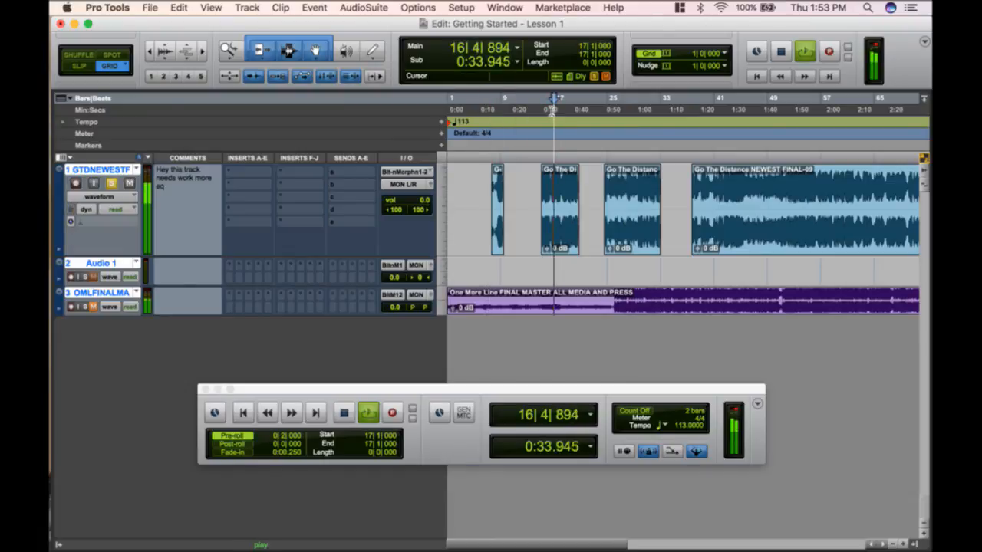
- Zoom the timeline in horizontally around bar 17, and briefly play the pre-roll again before stopping
{"action": "key", "text": "super+bracketright"}
{"action": "key", "text": "super+bracketright"}
{"action": "key", "text": "super+bracketright"}
{"action": "key", "text": "space"}
{"action": "key", "text": "super+bracketright"}
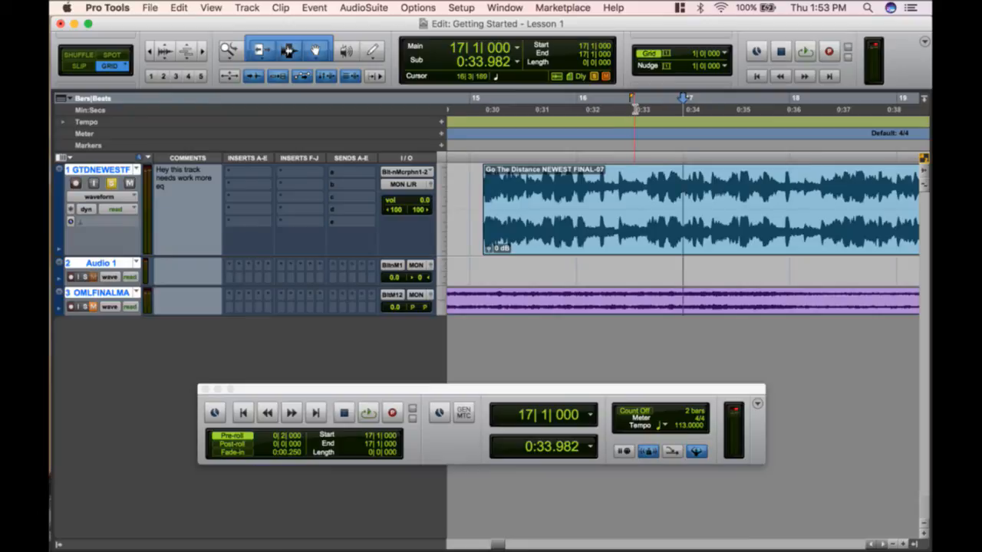
{"action": "key", "text": "space"}
{"action": "key", "text": "space"}
- Set the pre-roll to 1|0|000, play briefly from one bar before bar 17, and stop
{"action": "left_click", "coordinate": [274, 436]}
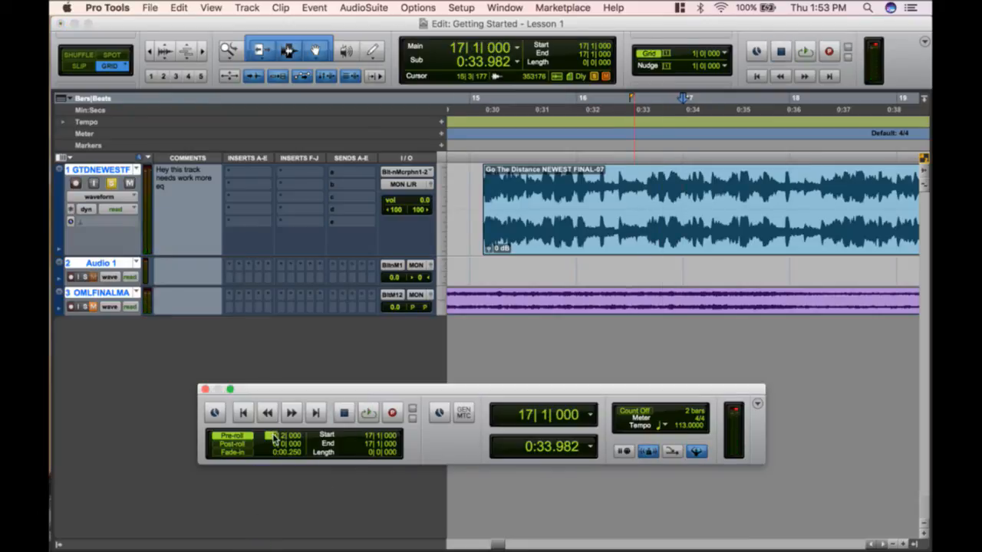
{"action": "type", "text": "1"}
{"action": "key", "text": "Return"}
{"action": "key", "text": "space"}
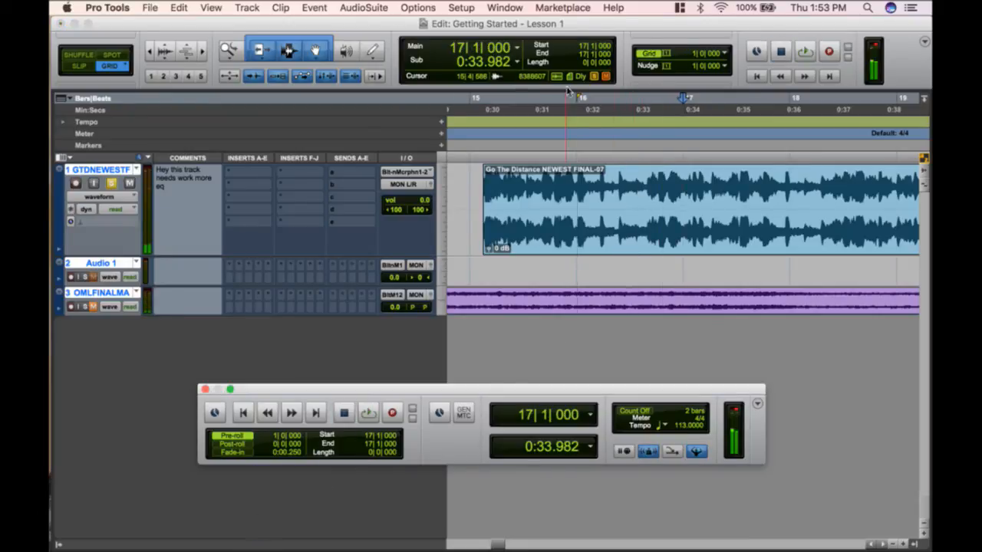
{"action": "key", "text": "space"}
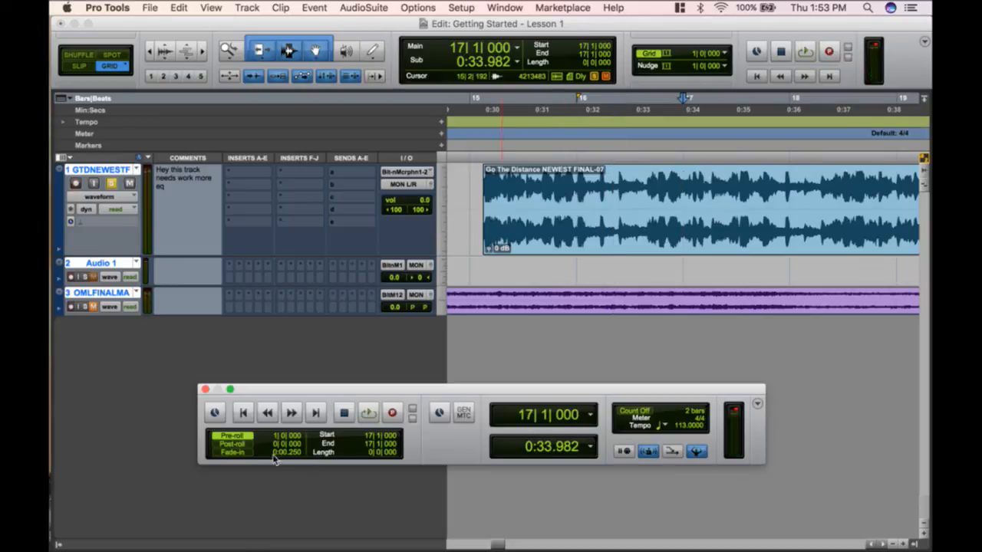
- Enable a post-roll of 1|0|000, select from 16|3|642 to 17|1|762 in the first track's clip, and play the selection briefly before stopping
{"action": "left_click", "coordinate": [232, 444]}
{"action": "key", "text": "super+bracketleft"}
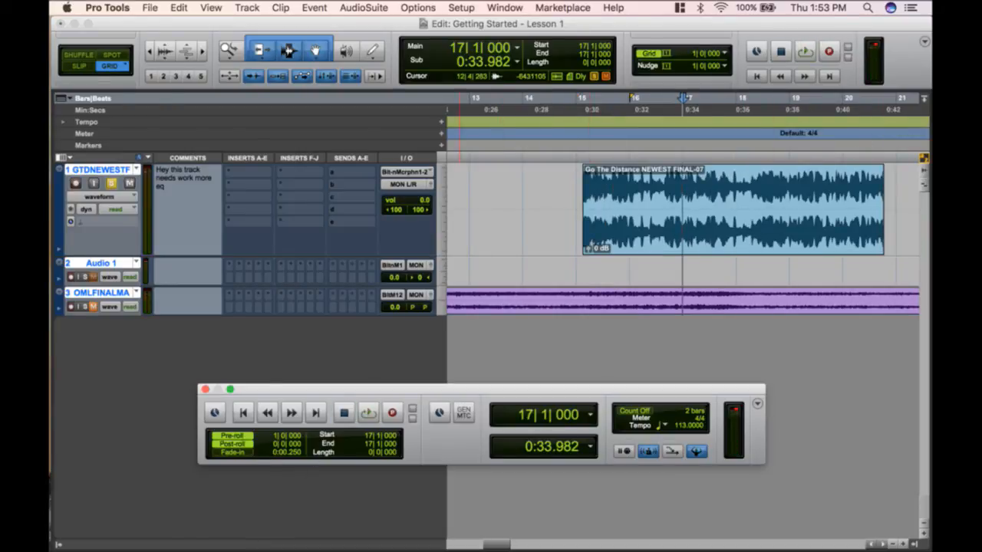
{"action": "left_click", "coordinate": [277, 444]}
{"action": "left_click_drag", "start_coordinate": [681, 195], "coordinate": [736, 195]}
{"action": "left_click_drag", "start_coordinate": [664, 195], "coordinate": [692, 194]}
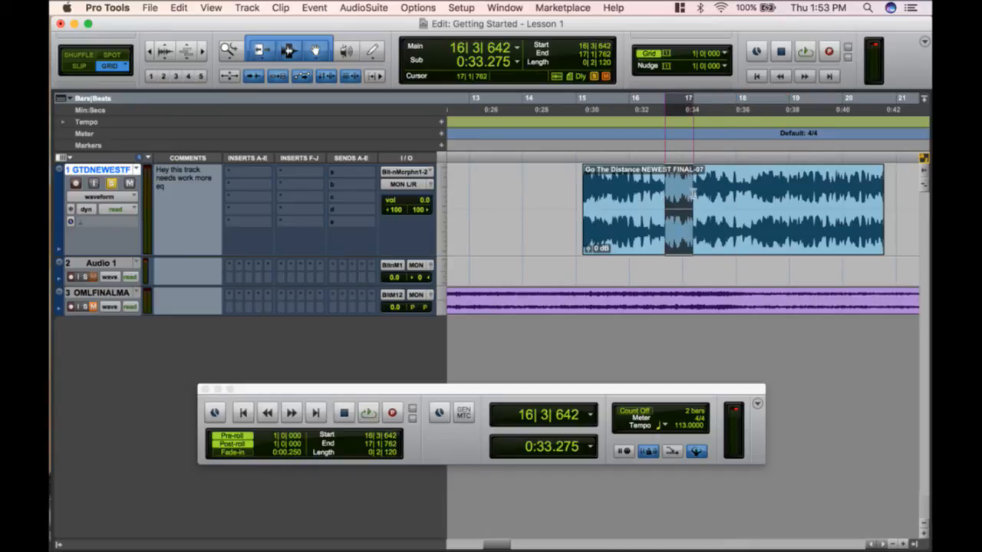
{"action": "key", "text": "space"}
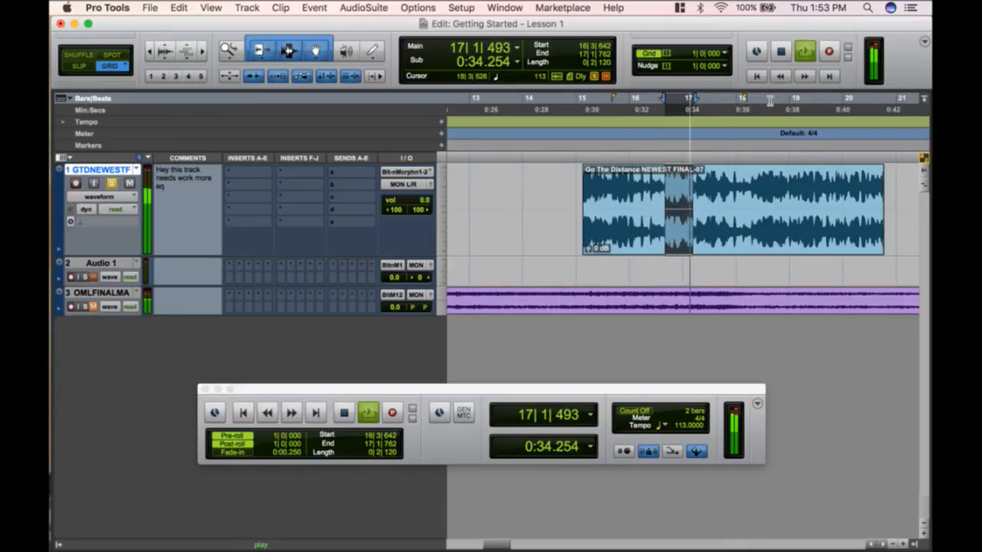
{"action": "key", "text": "space"}
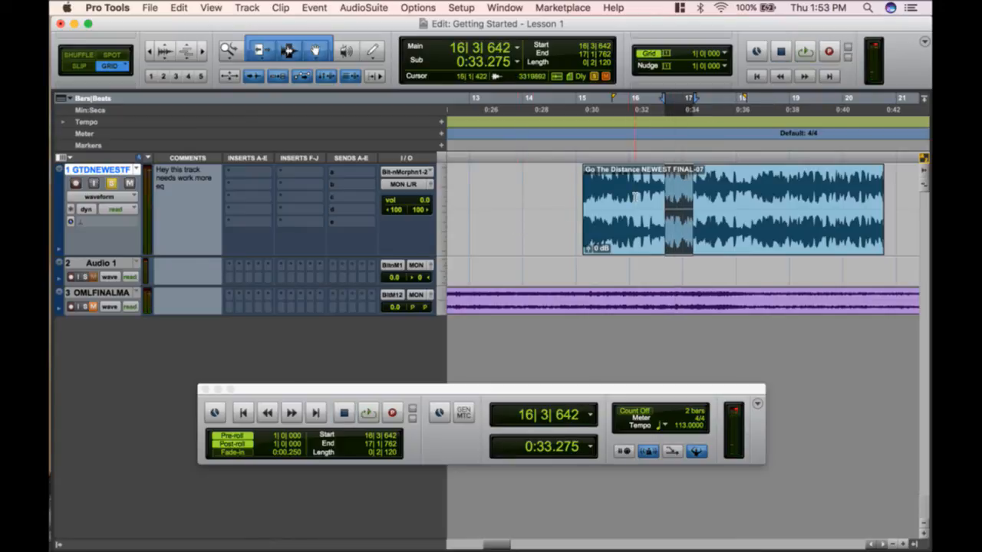
- Place the edit cursor at bar 17 and play through the pre-roll and post-roll
{"action": "left_click", "coordinate": [667, 197]}
{"action": "key", "text": "space"}
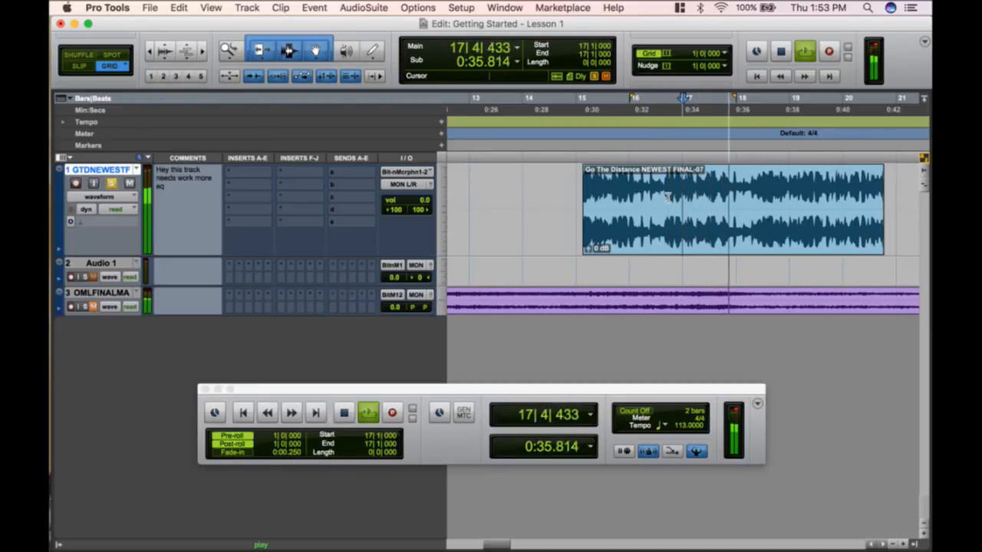
{"action": "key", "text": "space"}
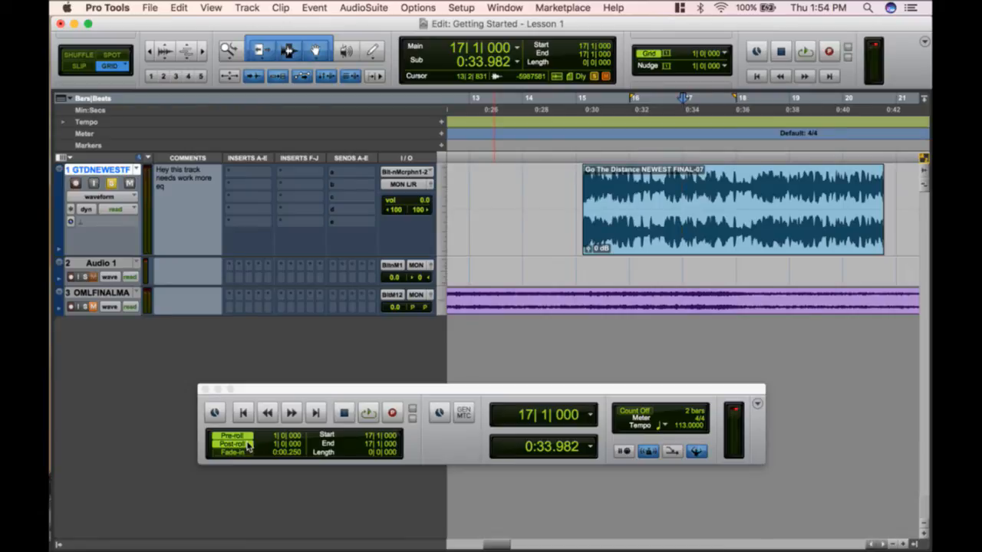
- Select bar 16 to bar 17, record-enable Audio 1, record a pass over the selection, and undo the recording
{"action": "left_click_drag", "start_coordinate": [681, 146], "coordinate": [649, 146]}
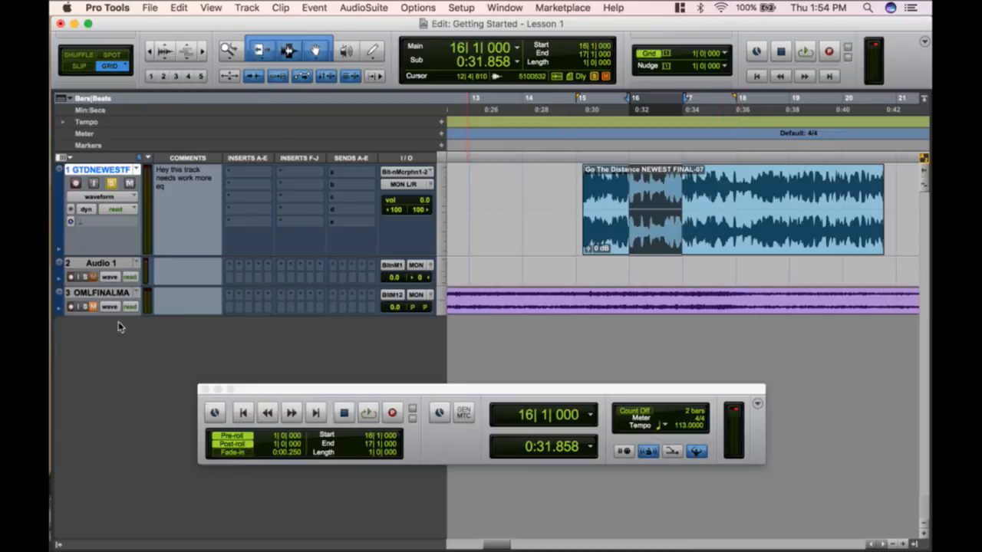
{"action": "left_click", "coordinate": [70, 277]}
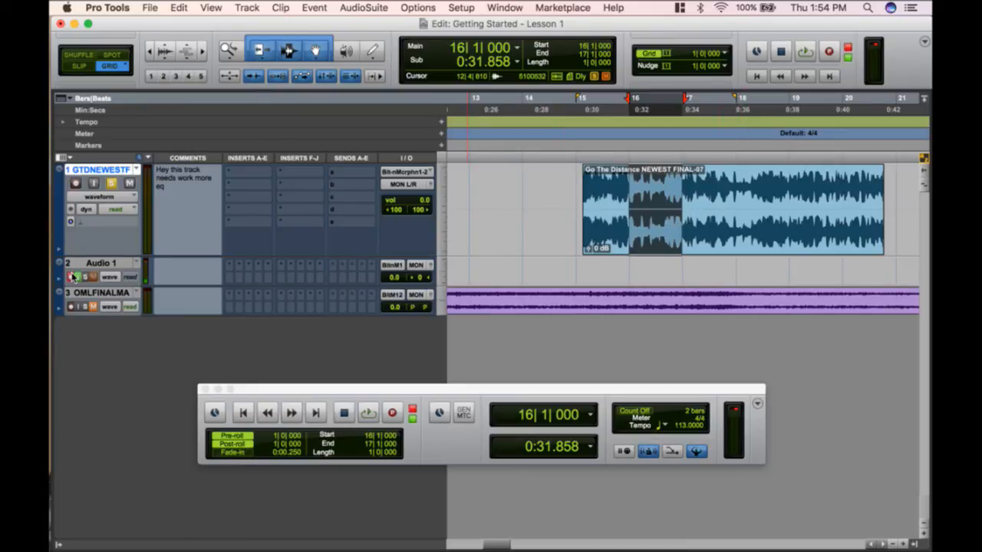
{"action": "key", "text": "space"}
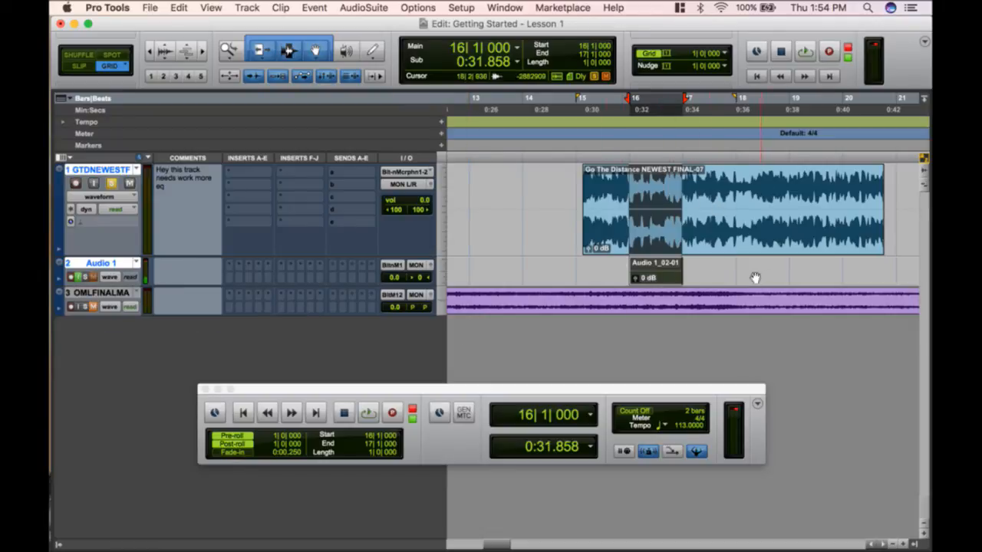
{"action": "key", "text": "super+z"}
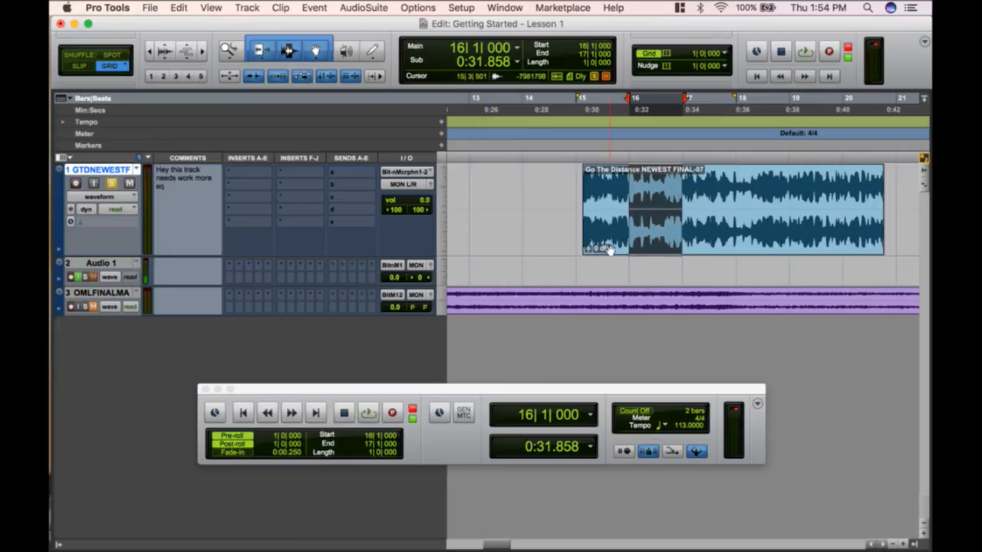
- Close the Transport window and zoom the timeline out to show all clips on the first track
{"action": "left_click", "coordinate": [205, 390]}
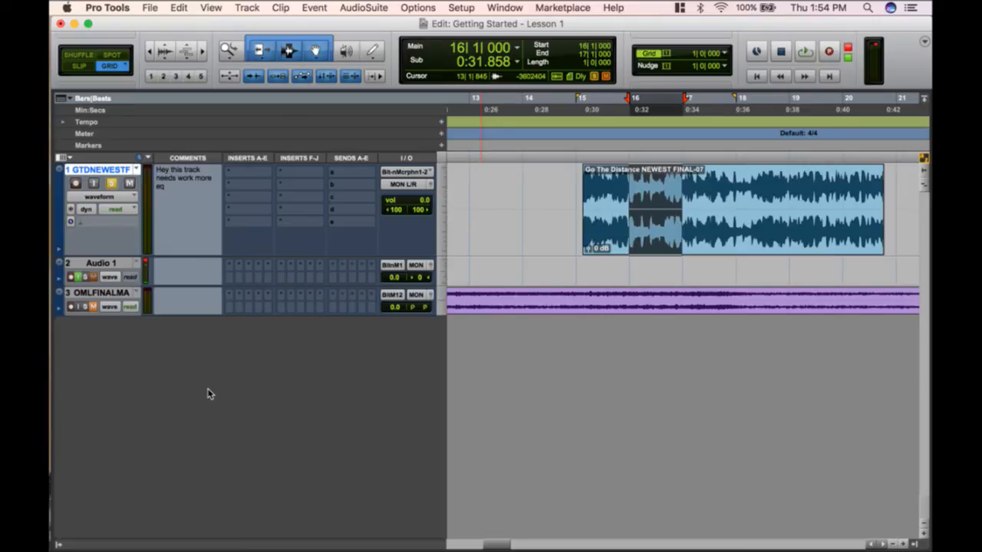
{"action": "key", "text": "super+bracketleft"}
{"action": "key", "text": "super+bracketleft"}
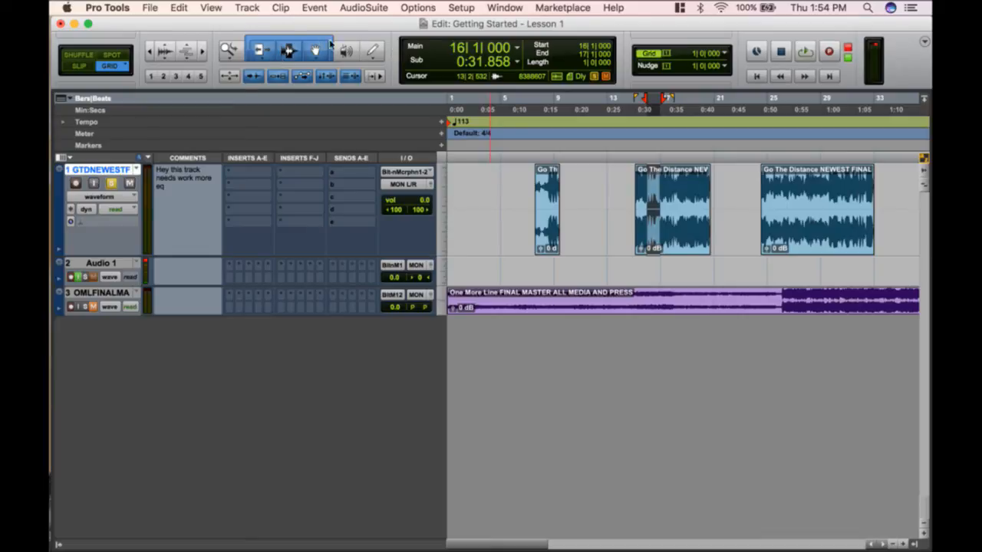
- Switch from the Smart Tool to the Selector alone and back, and place the edit cursor at bar 13
{"action": "left_click", "coordinate": [285, 49]}
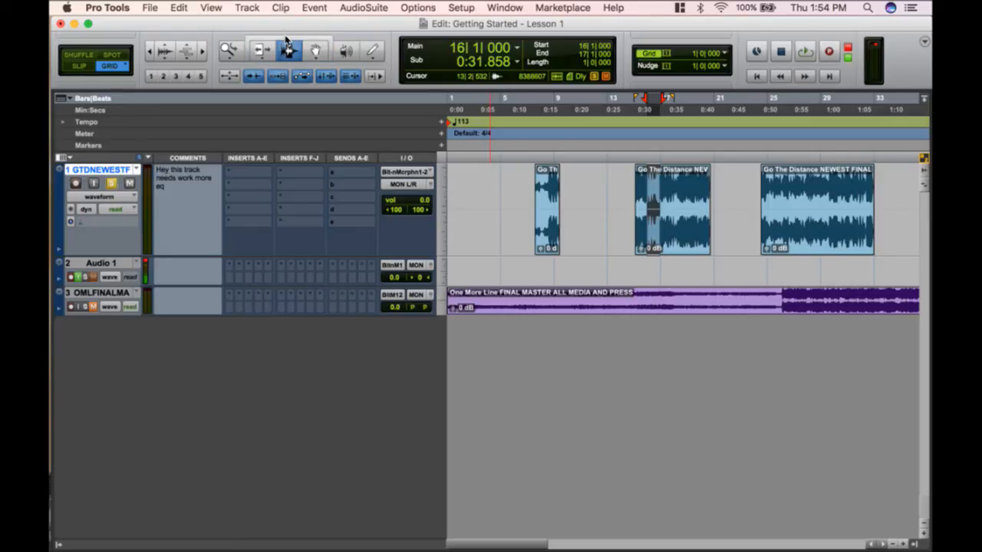
{"action": "left_click", "coordinate": [286, 40]}
{"action": "left_click", "coordinate": [650, 227]}
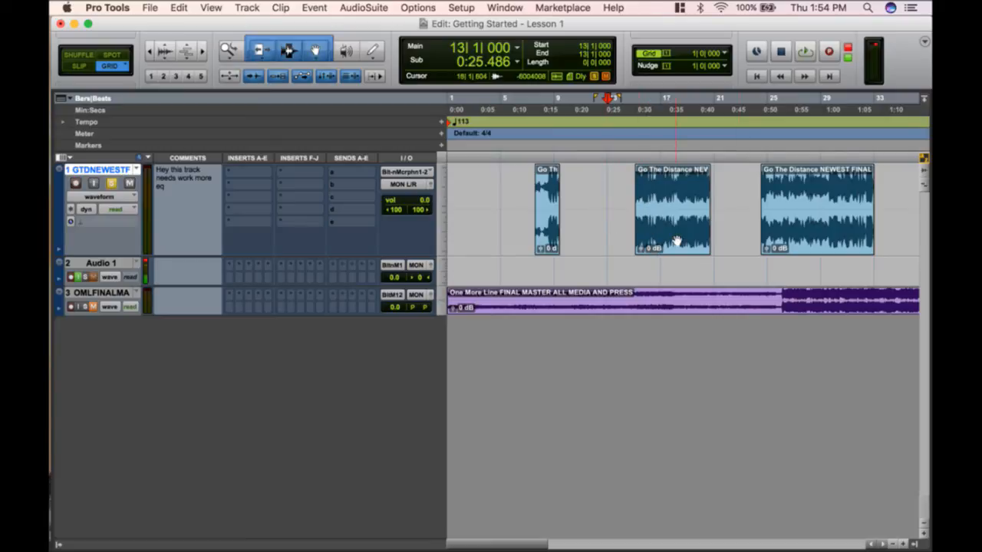
- Zoom in on the first track's middle clip, increase the track height, and select bars 17 to 19 within the clip
{"action": "scroll", "coordinate": [677, 241], "scroll_direction": "up", "scroll_amount": 6, "text": "alt"}
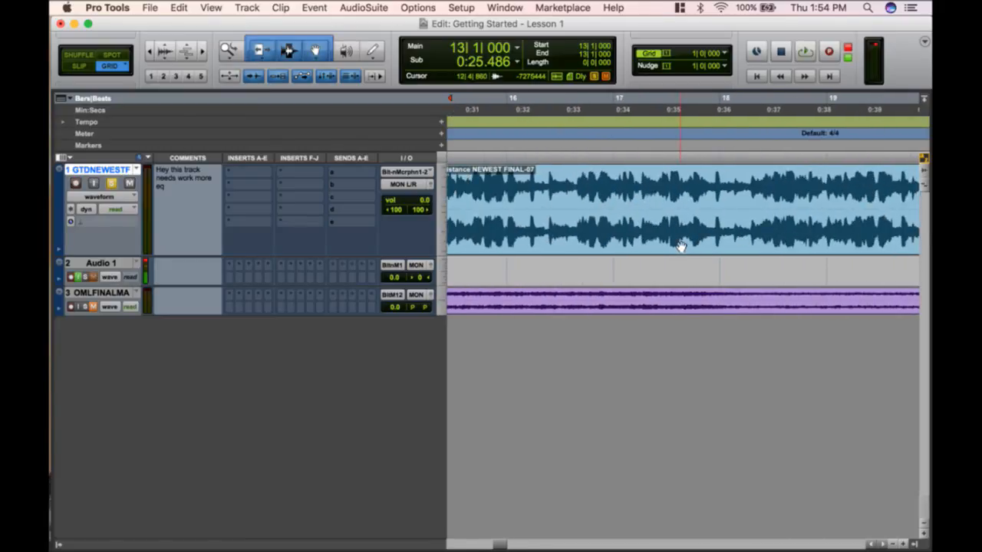
{"action": "scroll", "coordinate": [680, 246], "scroll_direction": "down", "scroll_amount": 2, "text": "alt"}
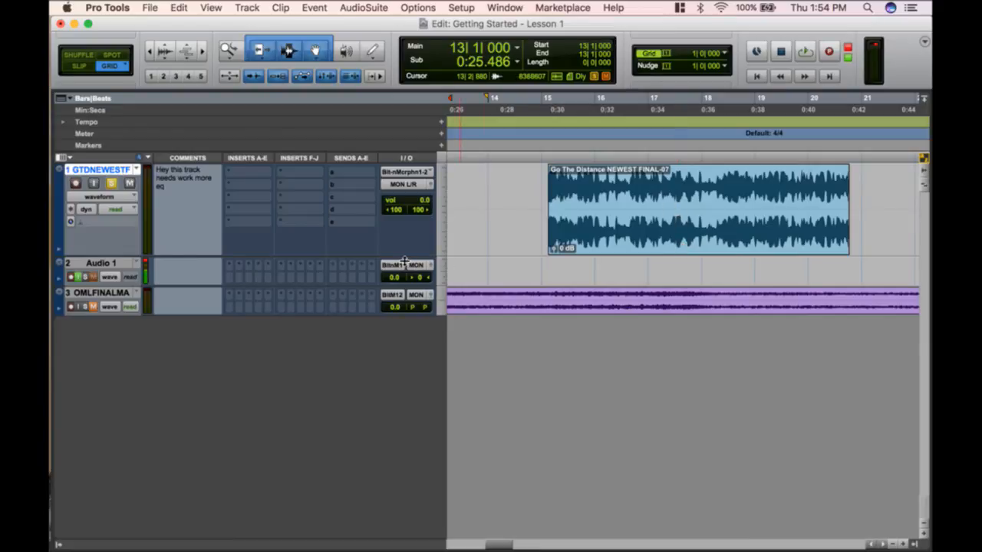
{"action": "key", "text": "ctrl+Down"}
{"action": "key", "text": "ctrl+Down"}
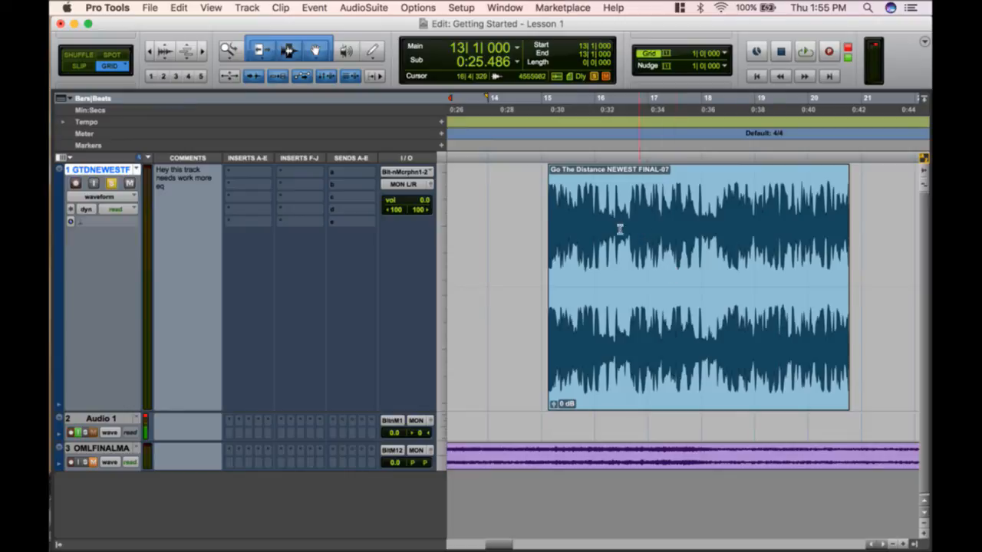
{"action": "left_click_drag", "start_coordinate": [615, 221], "coordinate": [666, 253]}
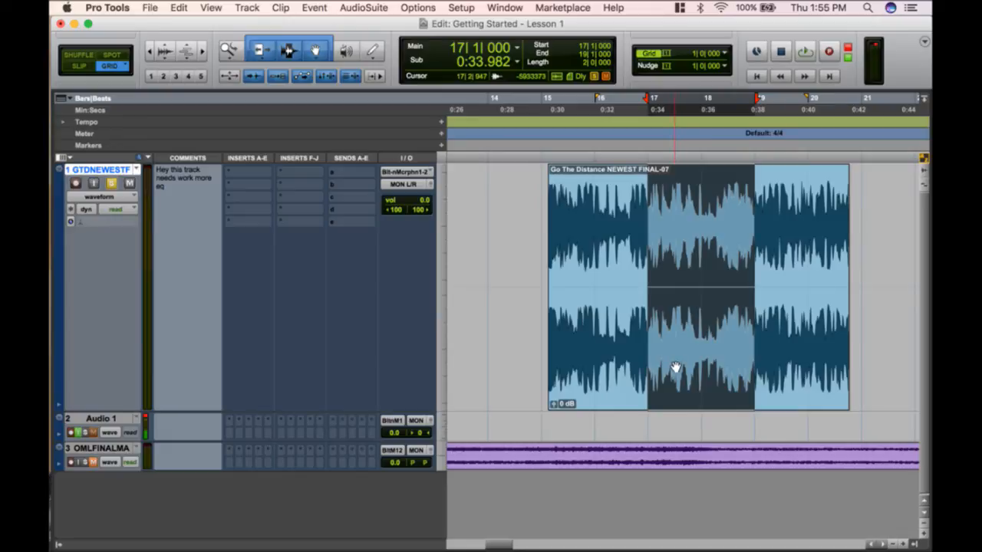
- Move the middle clip to start at bar 15 and extend its end to bar 21
{"action": "mouse_move", "coordinate": [675, 368]}
{"action": "left_mouse_down"}
{"action": "mouse_move", "coordinate": [624, 375]}
{"action": "mouse_move", "coordinate": [683, 369]}
{"action": "left_mouse_up"}
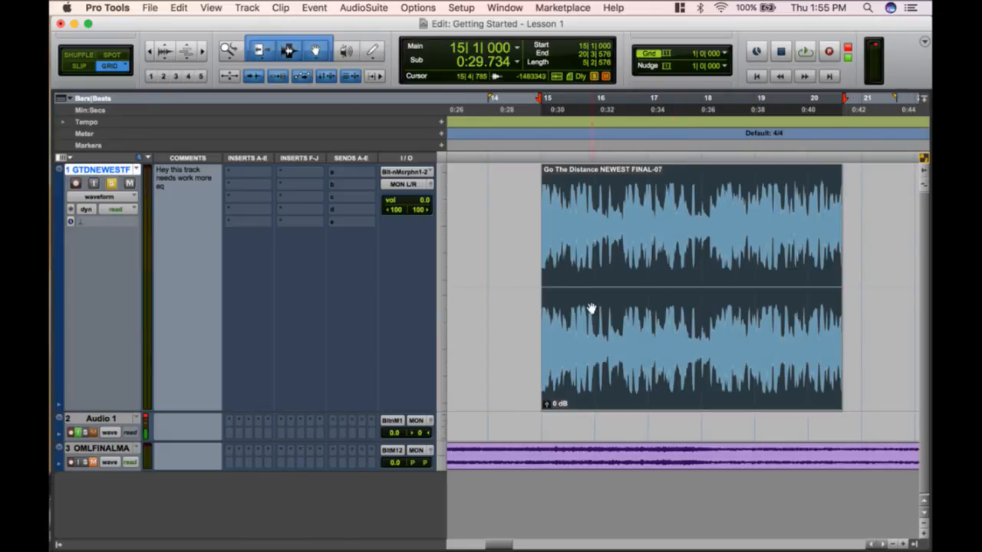
{"action": "mouse_move", "coordinate": [547, 290]}
{"action": "left_mouse_down"}
{"action": "mouse_move", "coordinate": [596, 292]}
{"action": "mouse_move", "coordinate": [546, 292]}
{"action": "left_mouse_up"}
{"action": "mouse_move", "coordinate": [835, 280]}
{"action": "left_mouse_down"}
{"action": "mouse_move", "coordinate": [813, 278]}
{"action": "mouse_move", "coordinate": [844, 276]}
{"action": "left_mouse_up"}
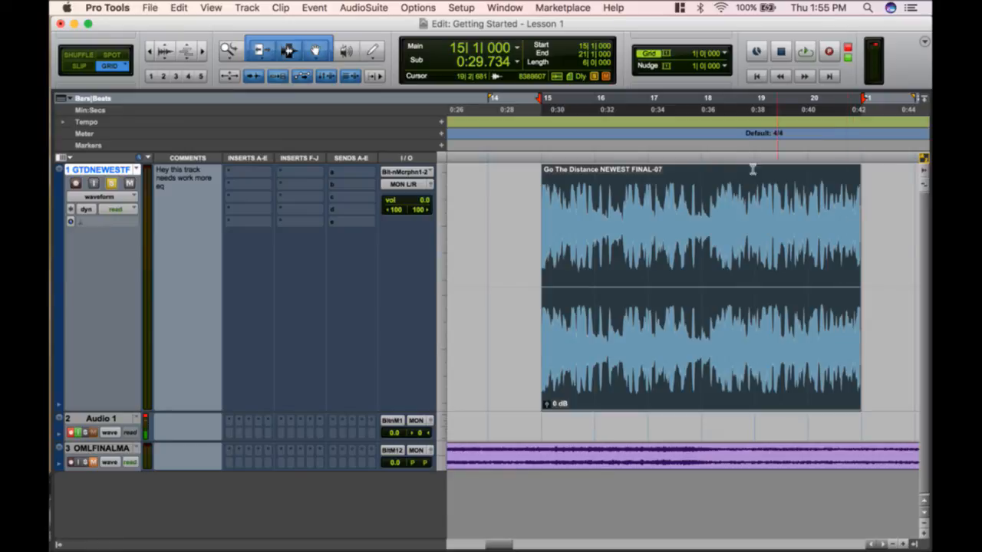
- Add a one-bar fade-in and a one-bar fade-out to the middle clip, and delete both fades
{"action": "left_click_drag", "start_coordinate": [546, 171], "coordinate": [595, 170]}
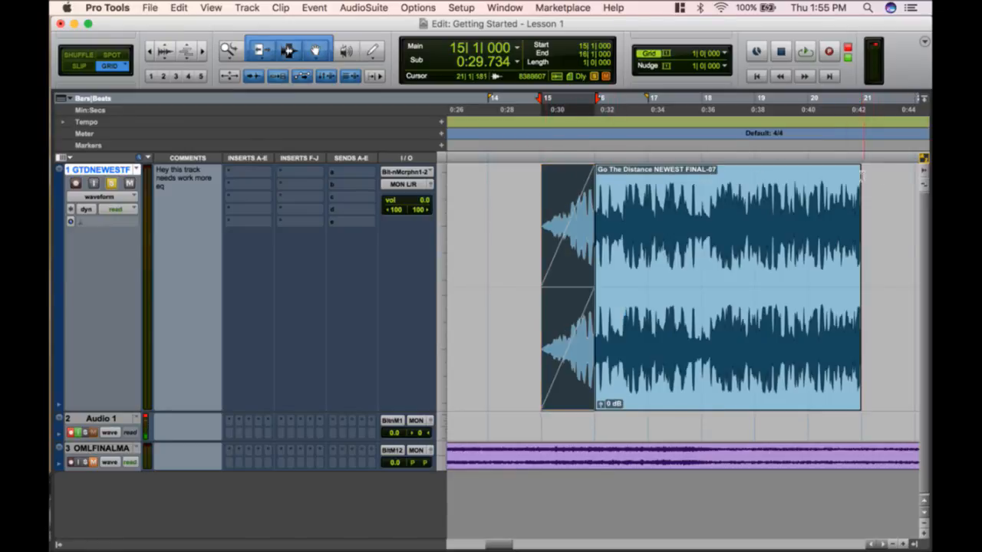
{"action": "left_click_drag", "start_coordinate": [860, 175], "coordinate": [905, 408]}
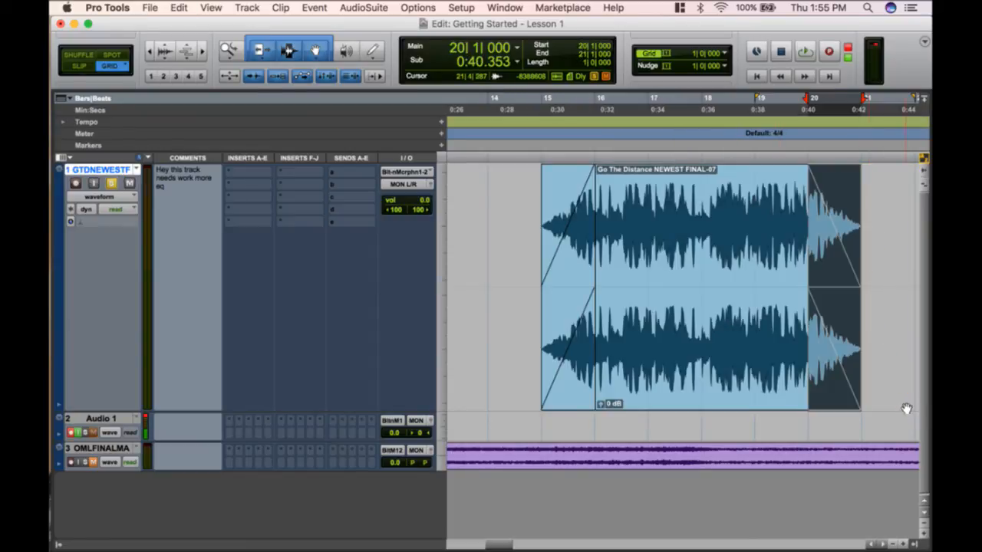
{"action": "left_click", "coordinate": [574, 399]}
{"action": "left_click", "coordinate": [573, 398]}
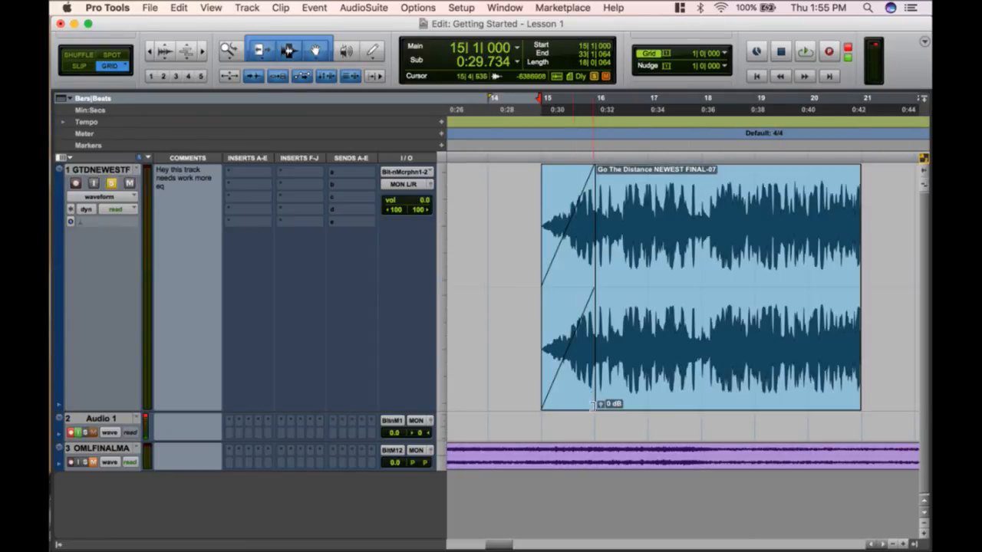
{"action": "key", "text": "Delete"}
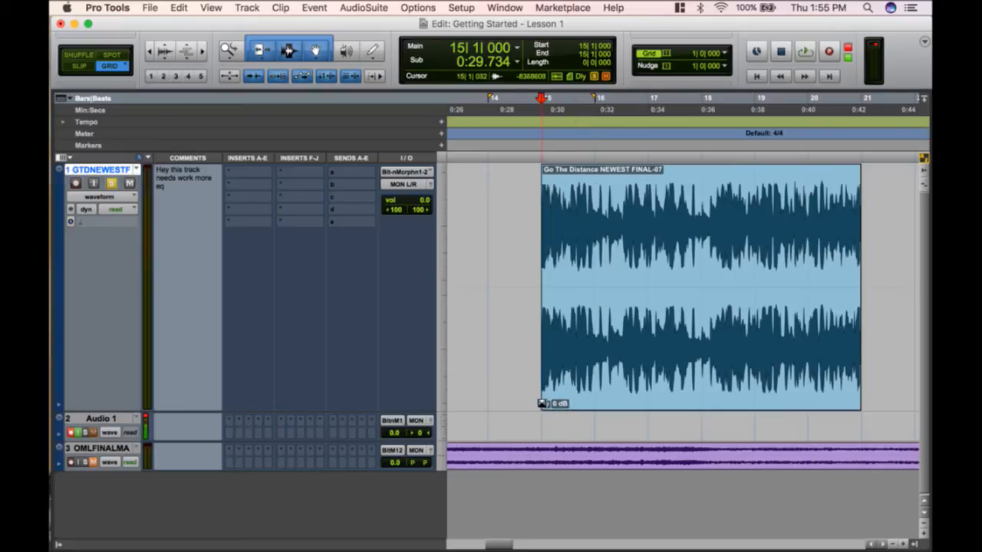
- Split the middle clip at 17|1|911 and move its second part earlier to start at bar 17
{"action": "left_click", "coordinate": [661, 249]}
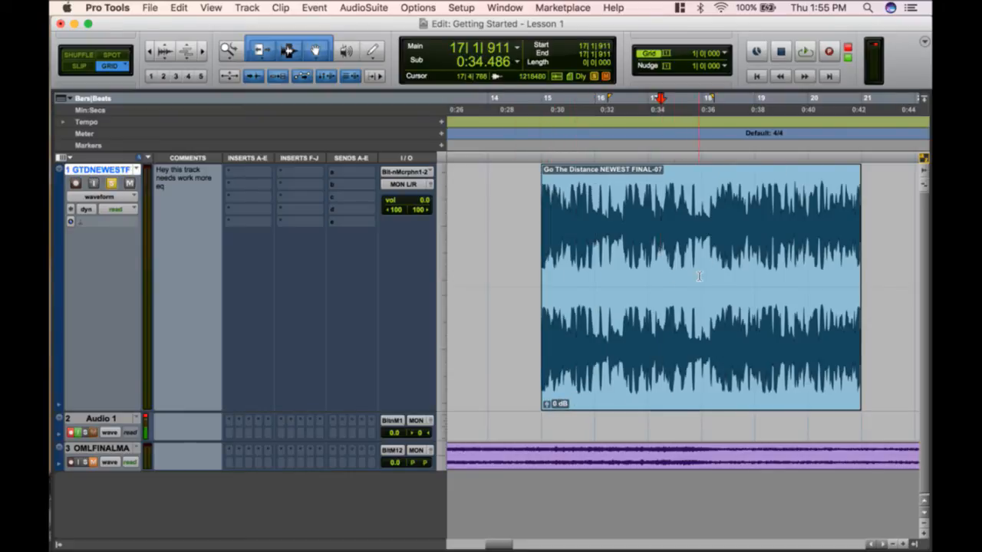
{"action": "key", "text": "super+e"}
{"action": "double_click", "coordinate": [734, 311]}
{"action": "left_click", "coordinate": [524, 257]}
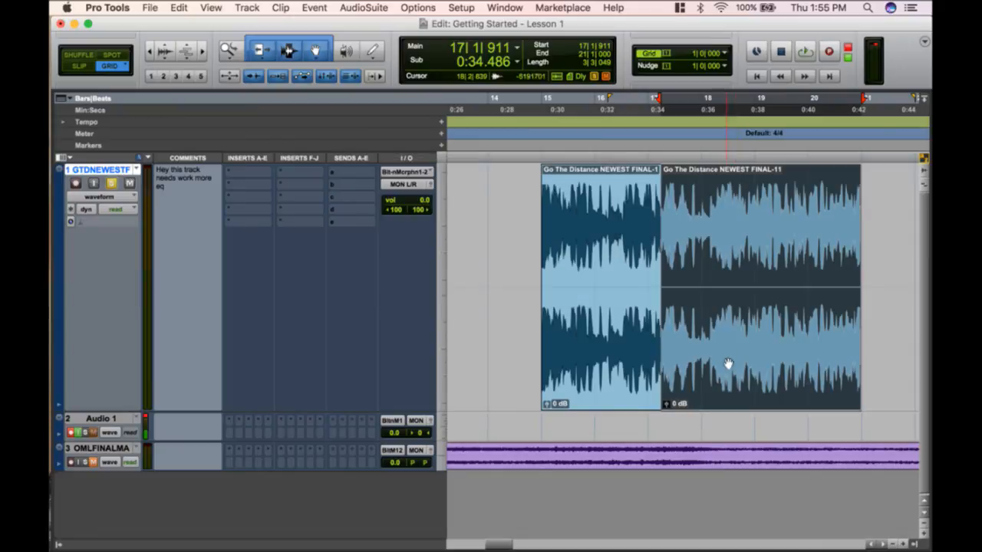
{"action": "left_click_drag", "start_coordinate": [701, 373], "coordinate": [698, 372]}
- Create a crossfade from bar 16 to bar 18 across the two adjoining clips, and undo it
{"action": "left_click", "coordinate": [626, 406], "text": "shift"}
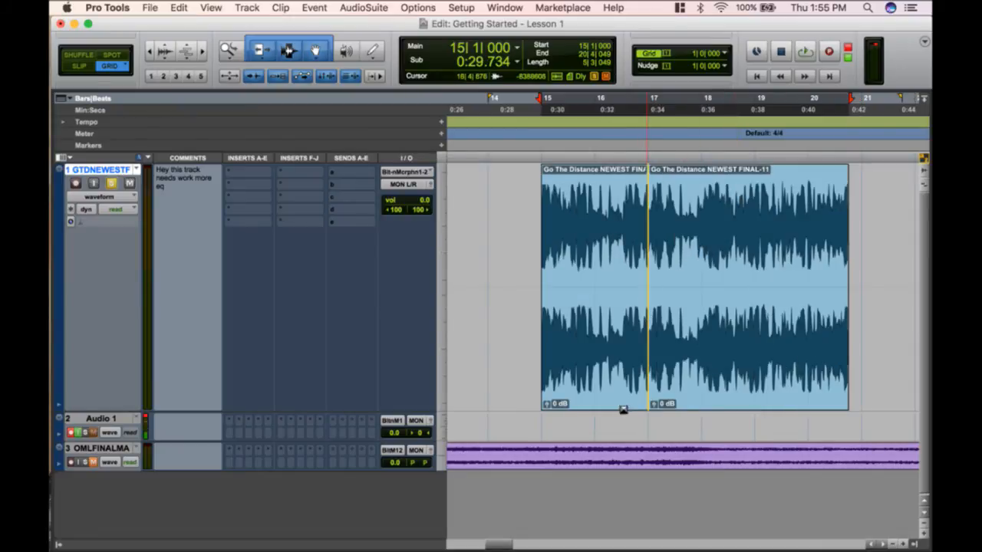
{"action": "left_click_drag", "start_coordinate": [642, 402], "coordinate": [591, 412]}
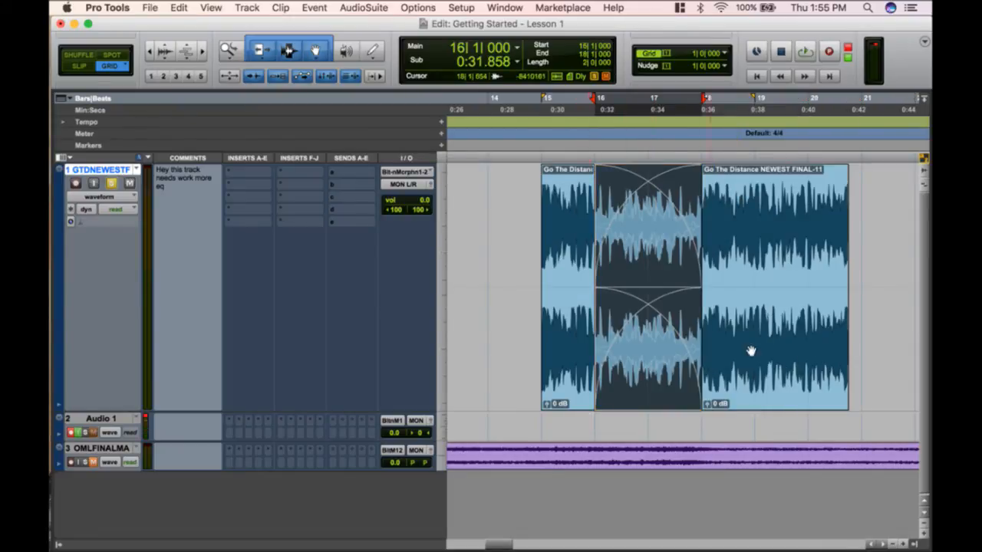
{"action": "key", "text": "super+z"}
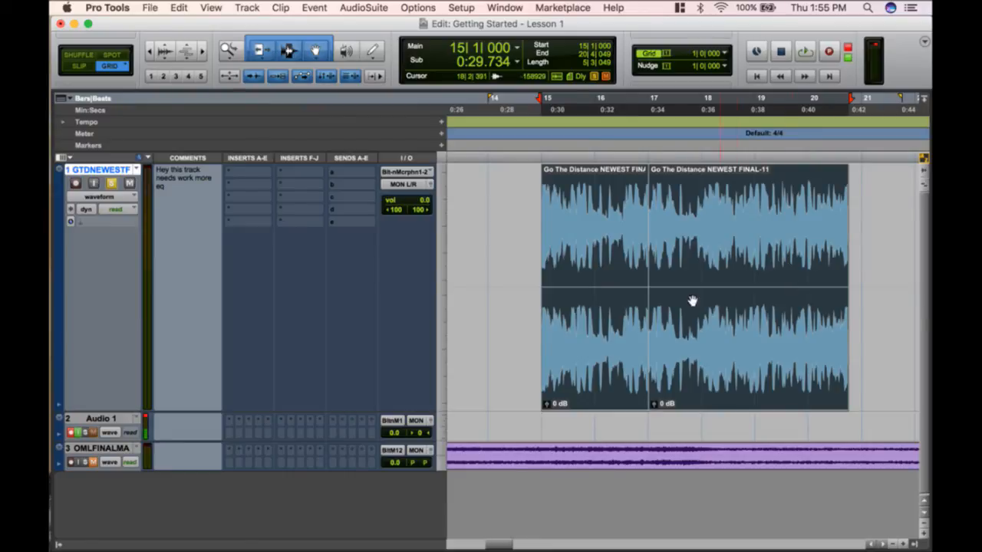
- Place the edit cursor at bar 14 and zoom the timeline out to show all clips on the first track
{"action": "left_click", "coordinate": [511, 232]}
{"action": "key", "text": "super+bracketleft"}
{"action": "key", "text": "super+bracketleft"}
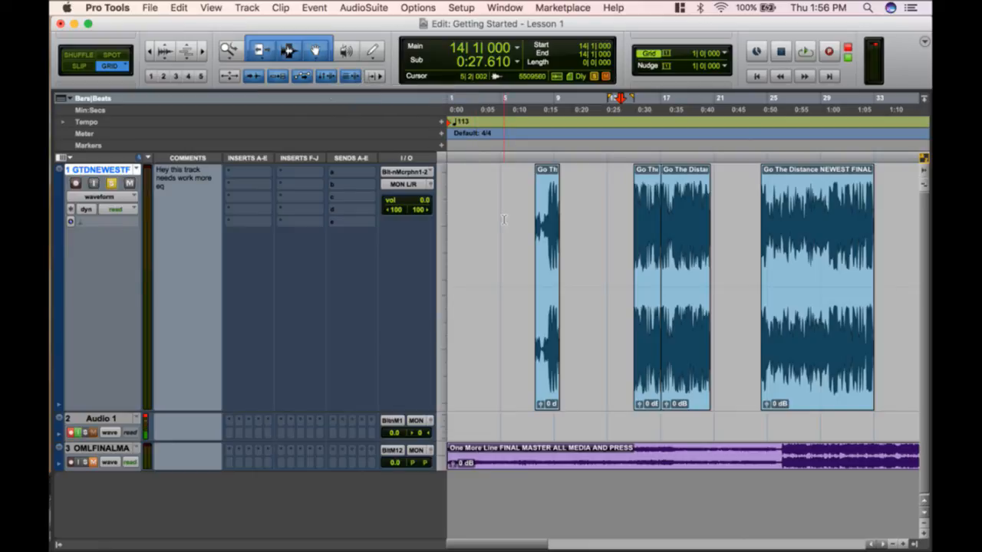
{"action": "key", "text": "XF86KbdBrightnessDown"}
{"action": "key", "text": "F4"}
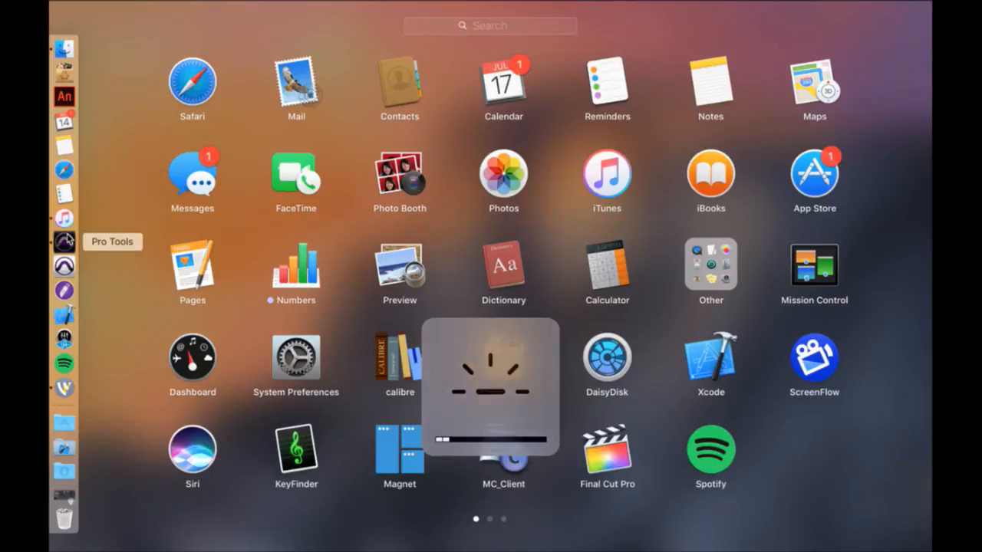
{"action": "left_click", "coordinate": [65, 243]}
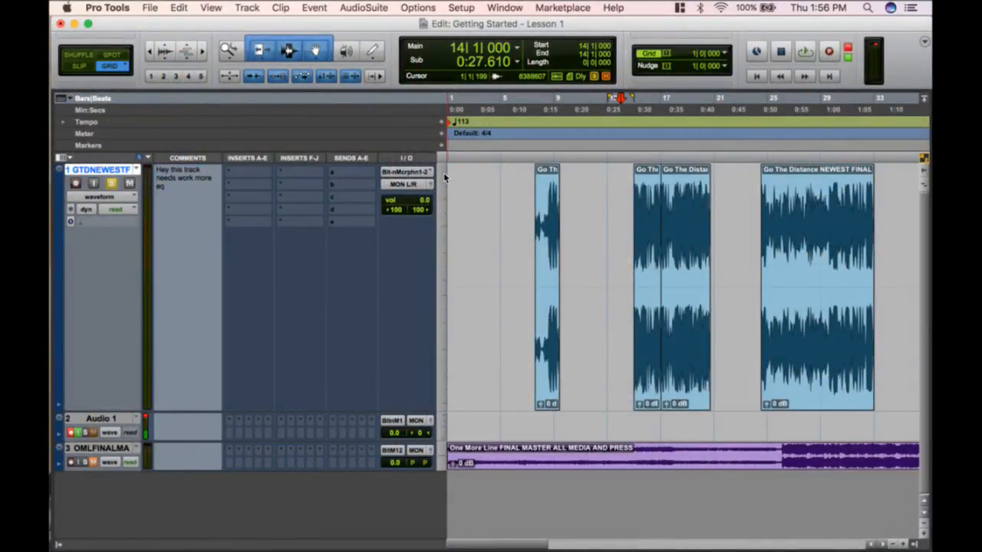
- Cycle through the edit tools, switch the edit mode to Spot, and return to Grid mode with the Smart Tool
{"action": "key", "text": "Escape"}
{"action": "key", "text": "Escape"}
{"action": "key", "text": "Escape"}
{"action": "key", "text": "Escape"}
{"action": "key", "text": "Escape"}
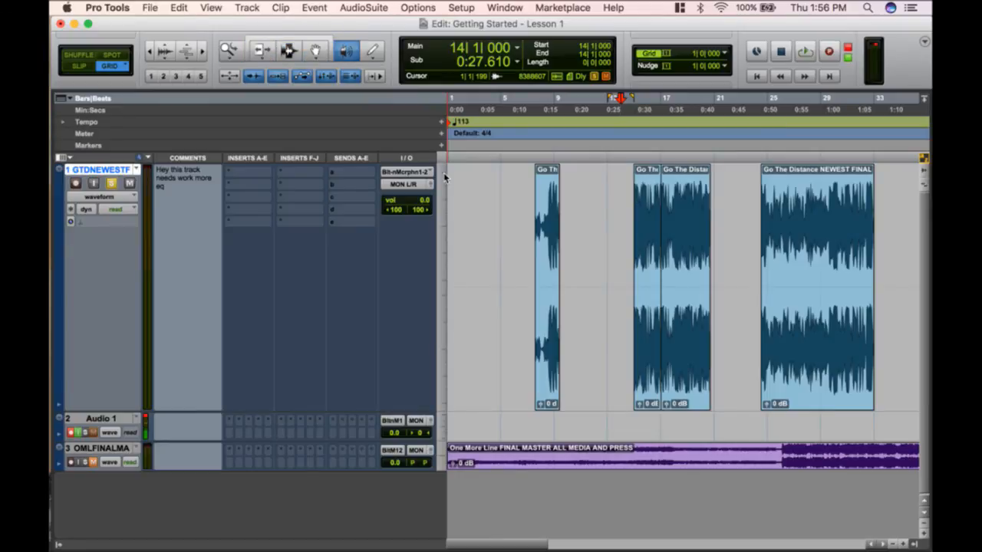
{"action": "key", "text": "Escape"}
{"action": "key", "text": "F3"}
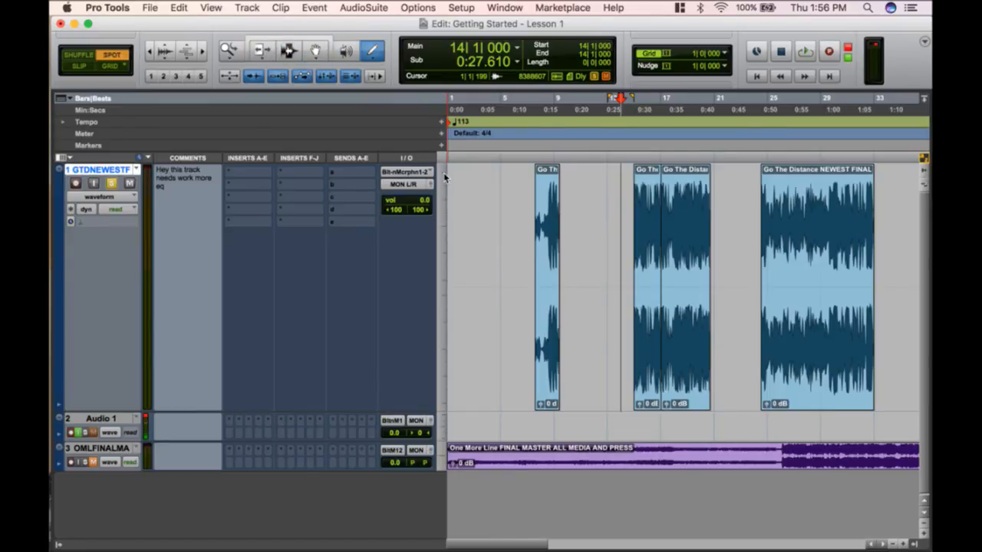
{"action": "key", "text": "F4"}
{"action": "key", "text": "Escape"}
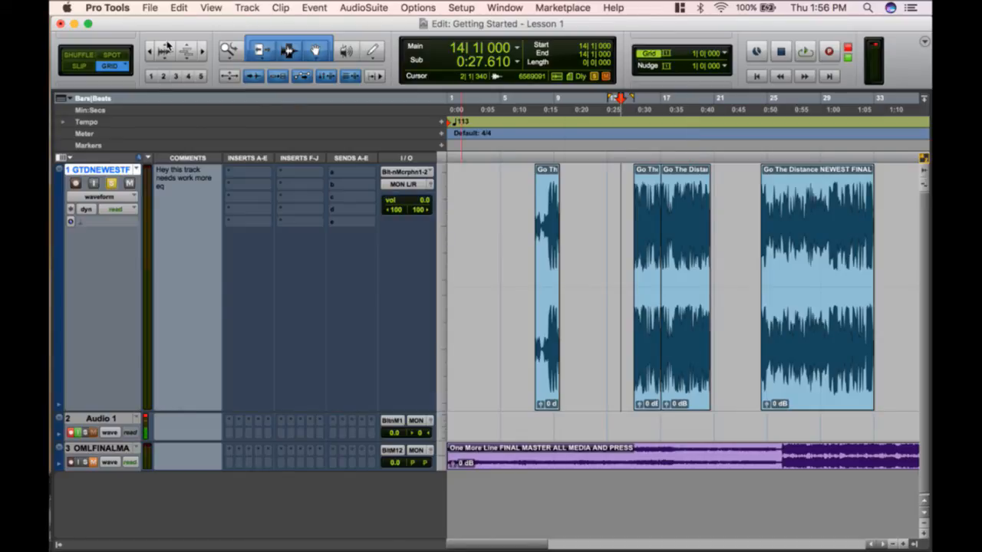
{"action": "left_click", "coordinate": [149, 8]}
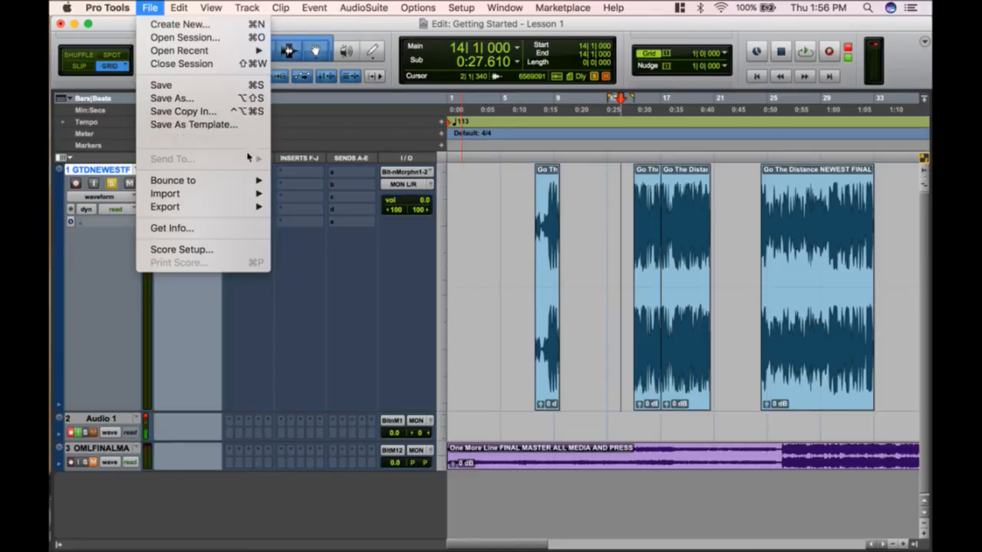
{"action": "left_click", "coordinate": [466, 267]}
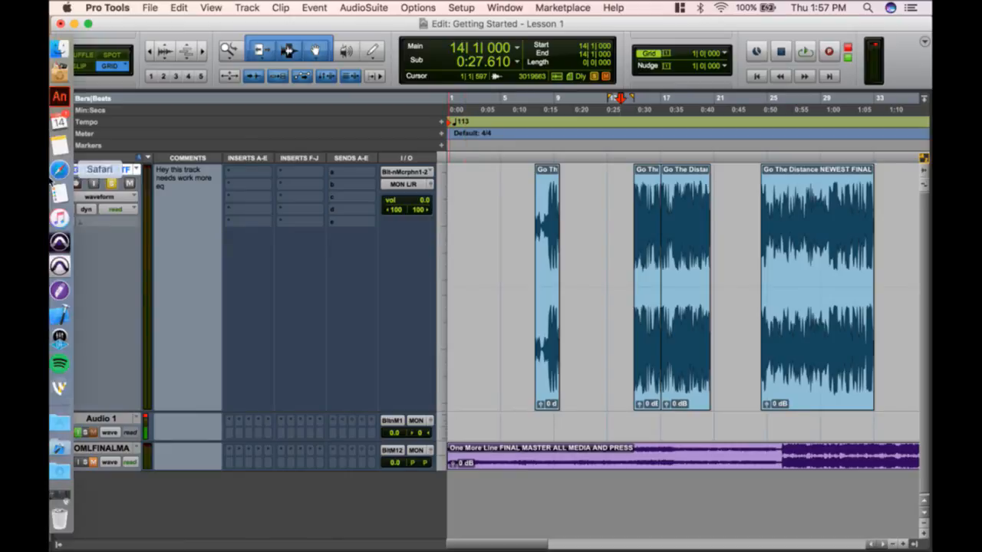
{"action": "left_click", "coordinate": [150, 6]}
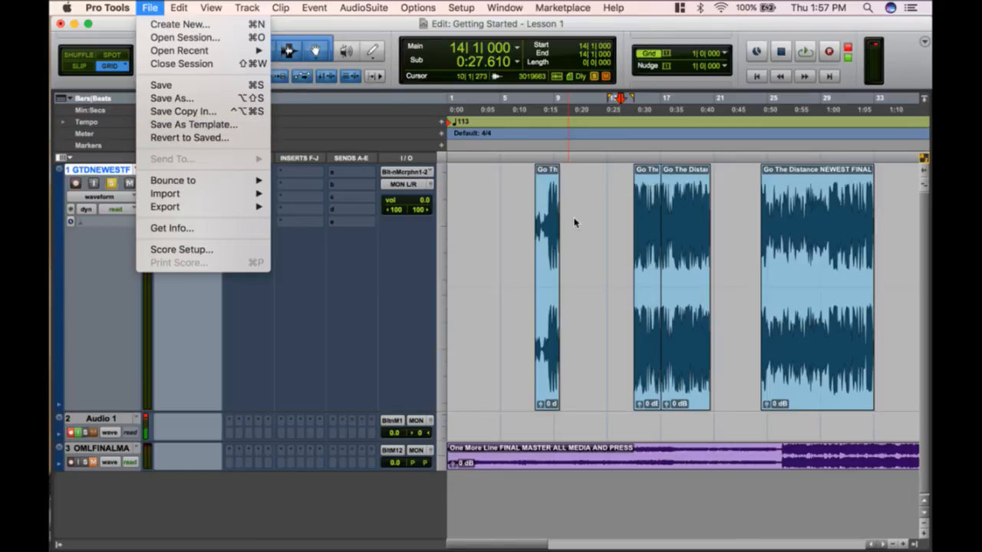
{"action": "left_click", "coordinate": [489, 275]}
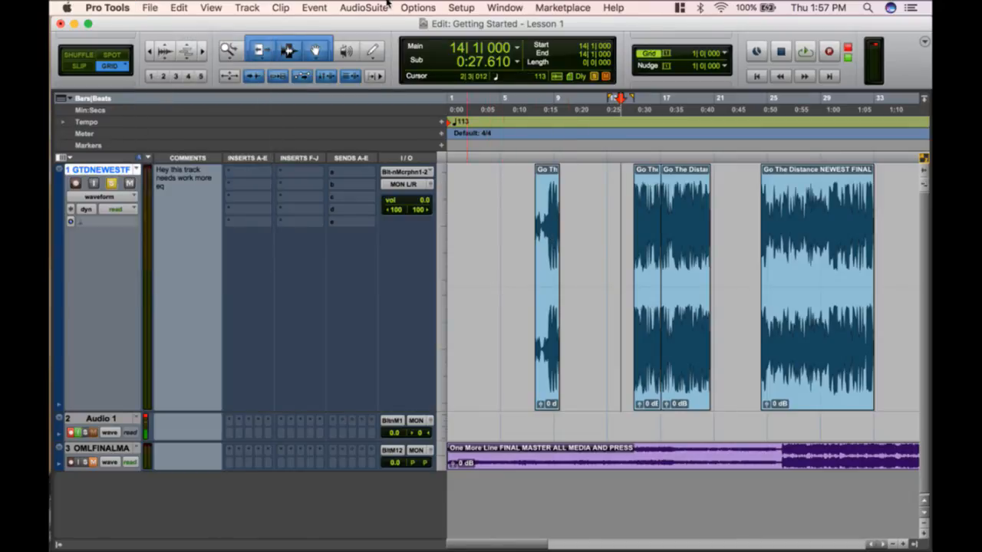
{"action": "left_click", "coordinate": [414, 7]}
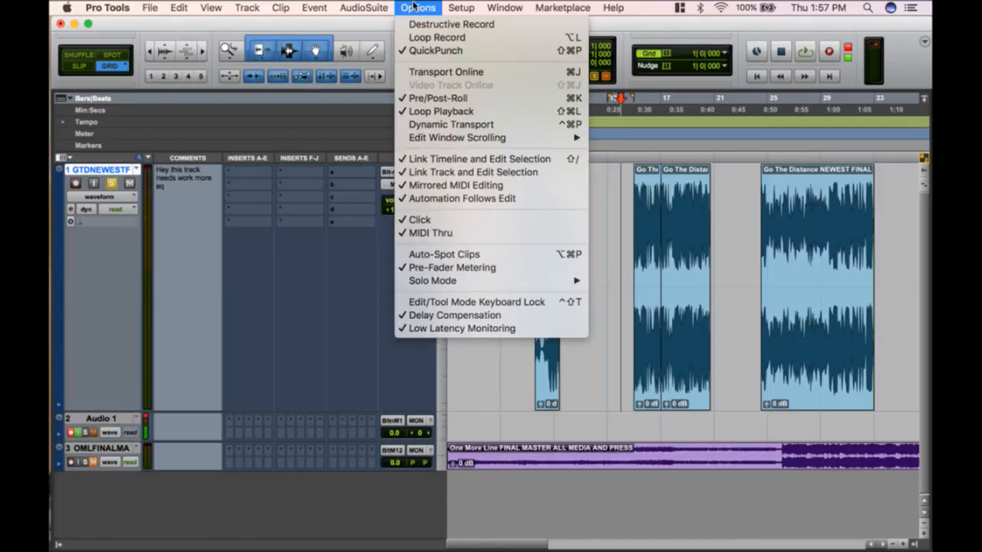
{"action": "mouse_move", "coordinate": [463, 7]}
{"action": "left_click", "coordinate": [524, 321]}
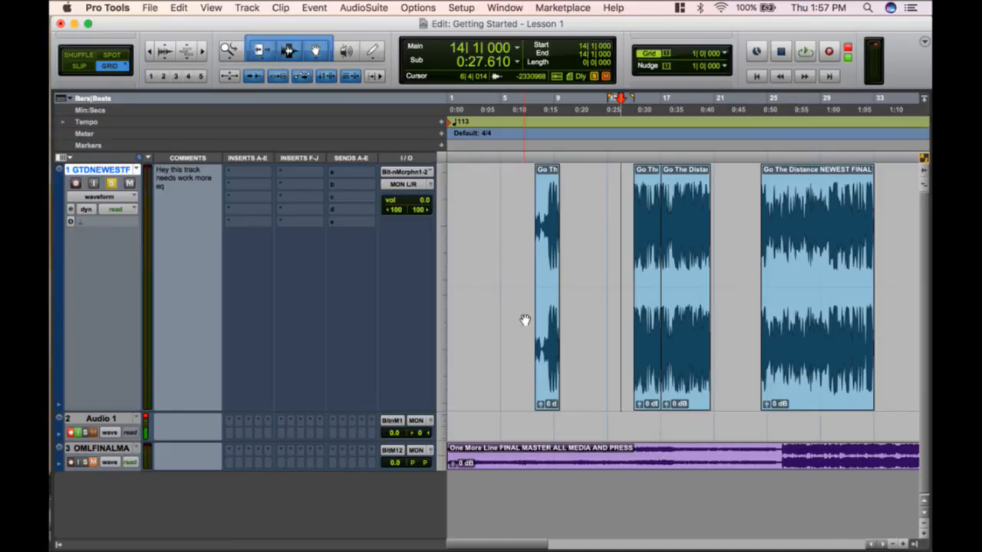
{"action": "left_click", "coordinate": [462, 8]}
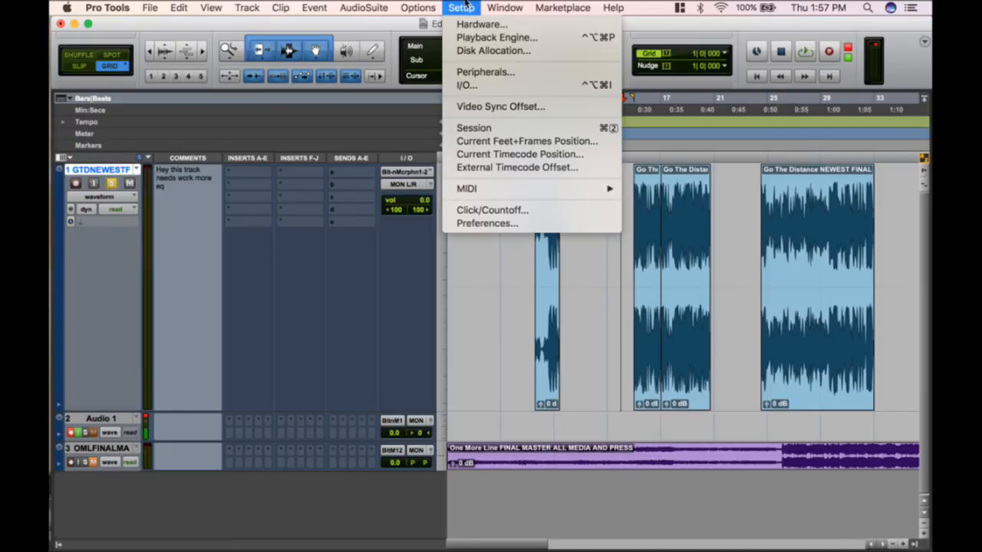
{"action": "left_click", "coordinate": [465, 6]}
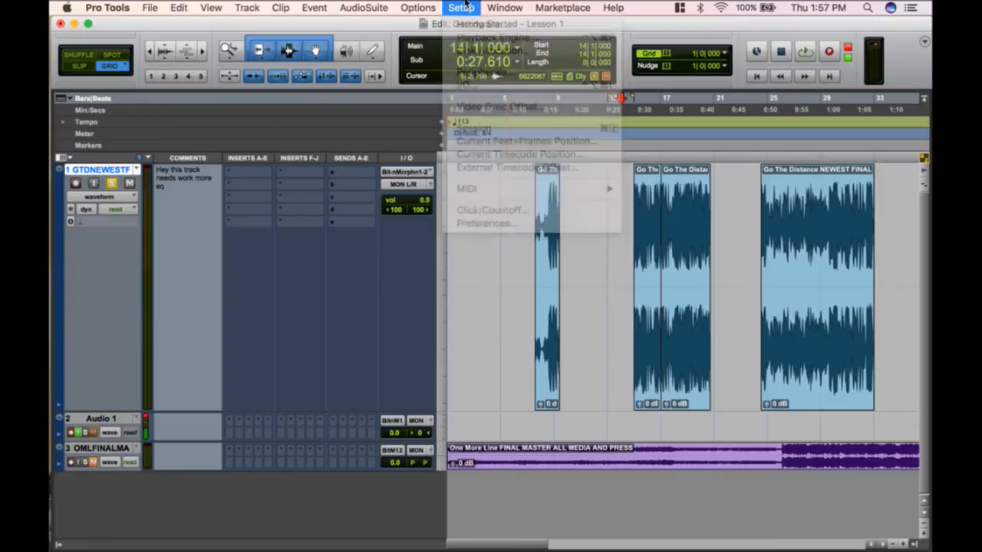